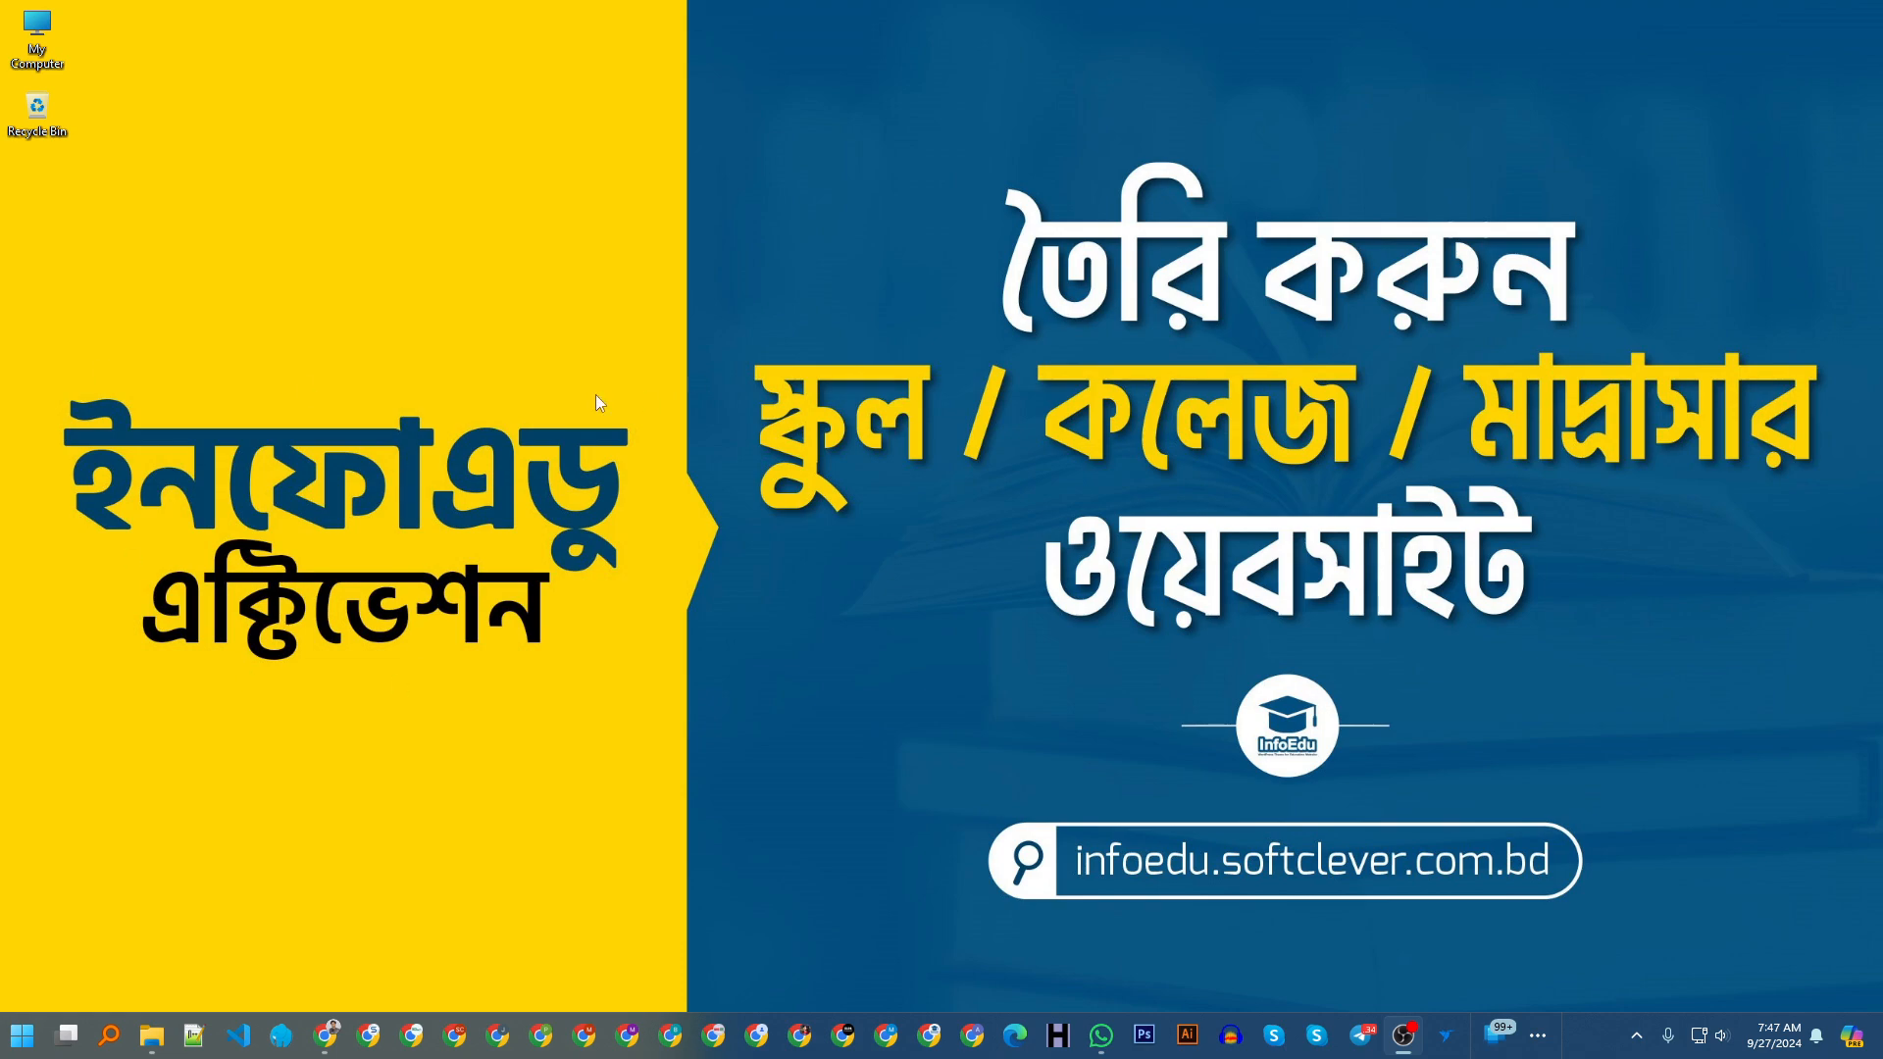
Step: Extract InfoEdu 9.4.zip and License.txt from InfoEdu Theme.zip into the root folder of the ASSETS (I:) drive
{"action": "left_click", "coordinate": [152, 1036]}
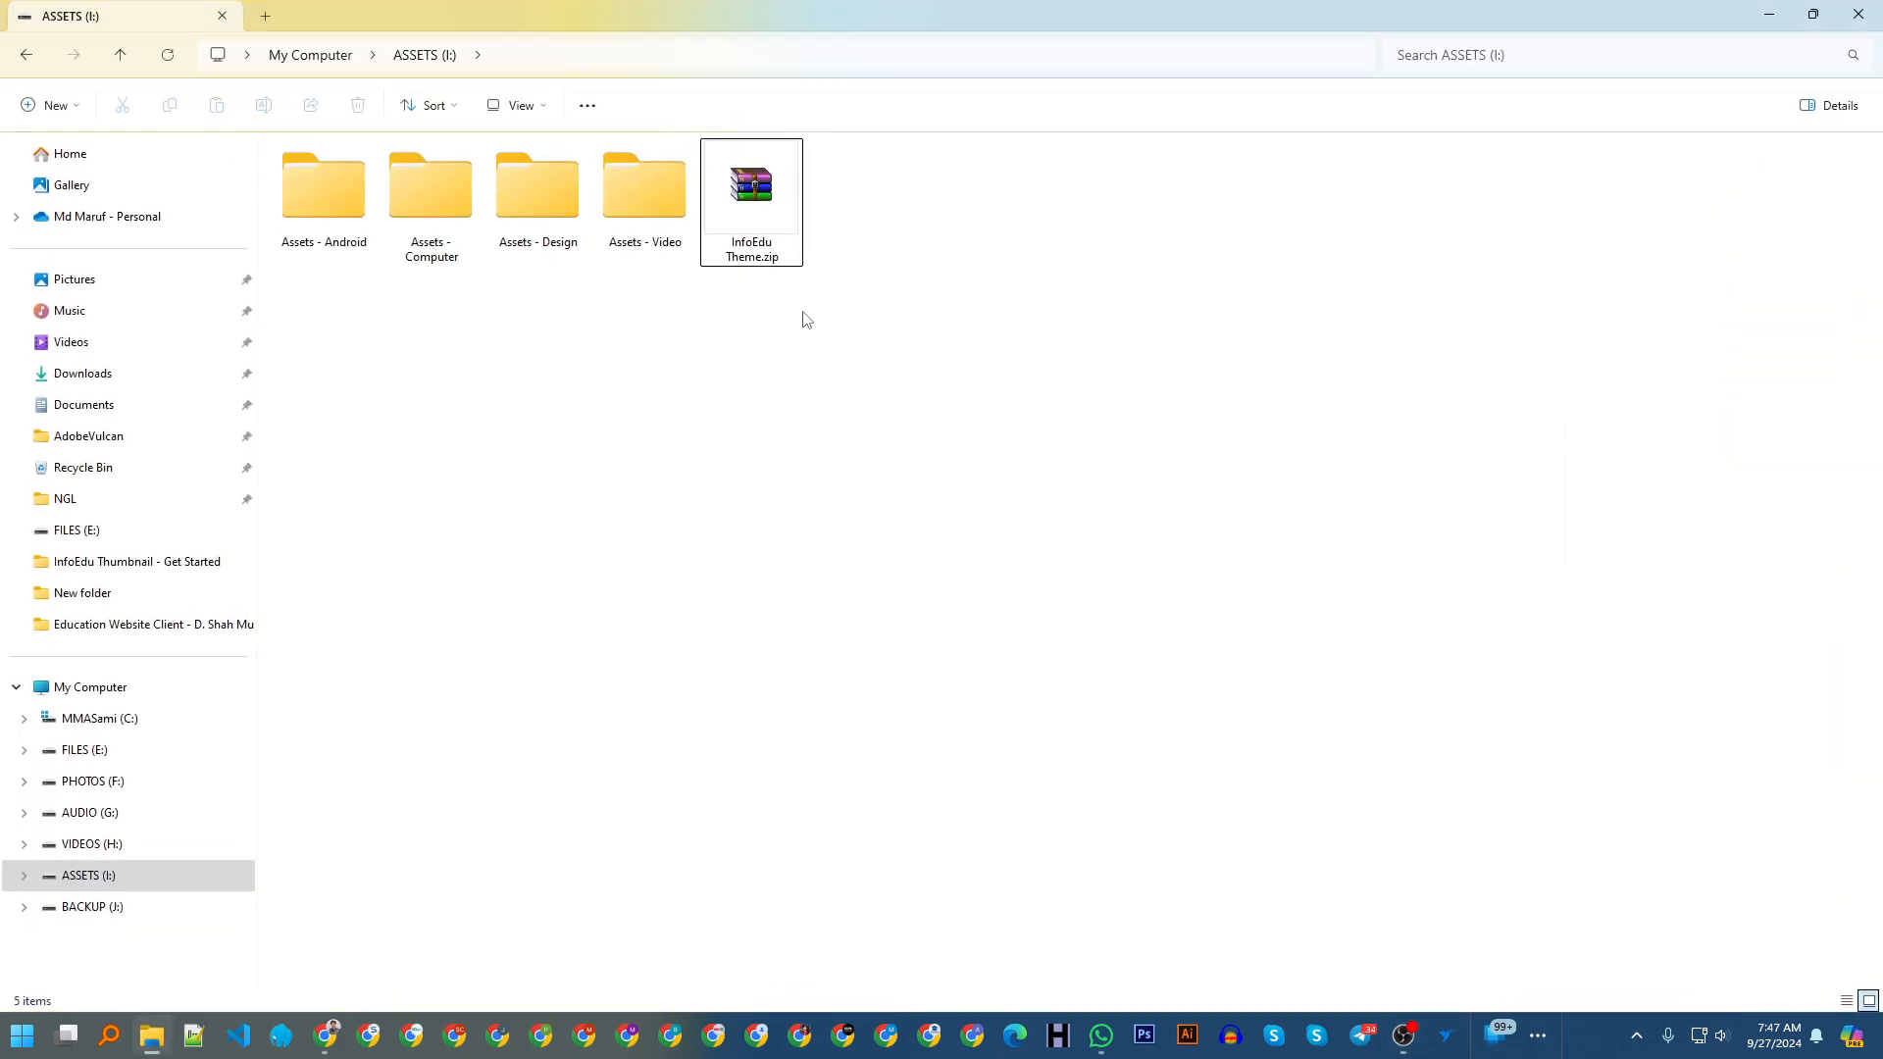
{"action": "left_click", "coordinate": [782, 253]}
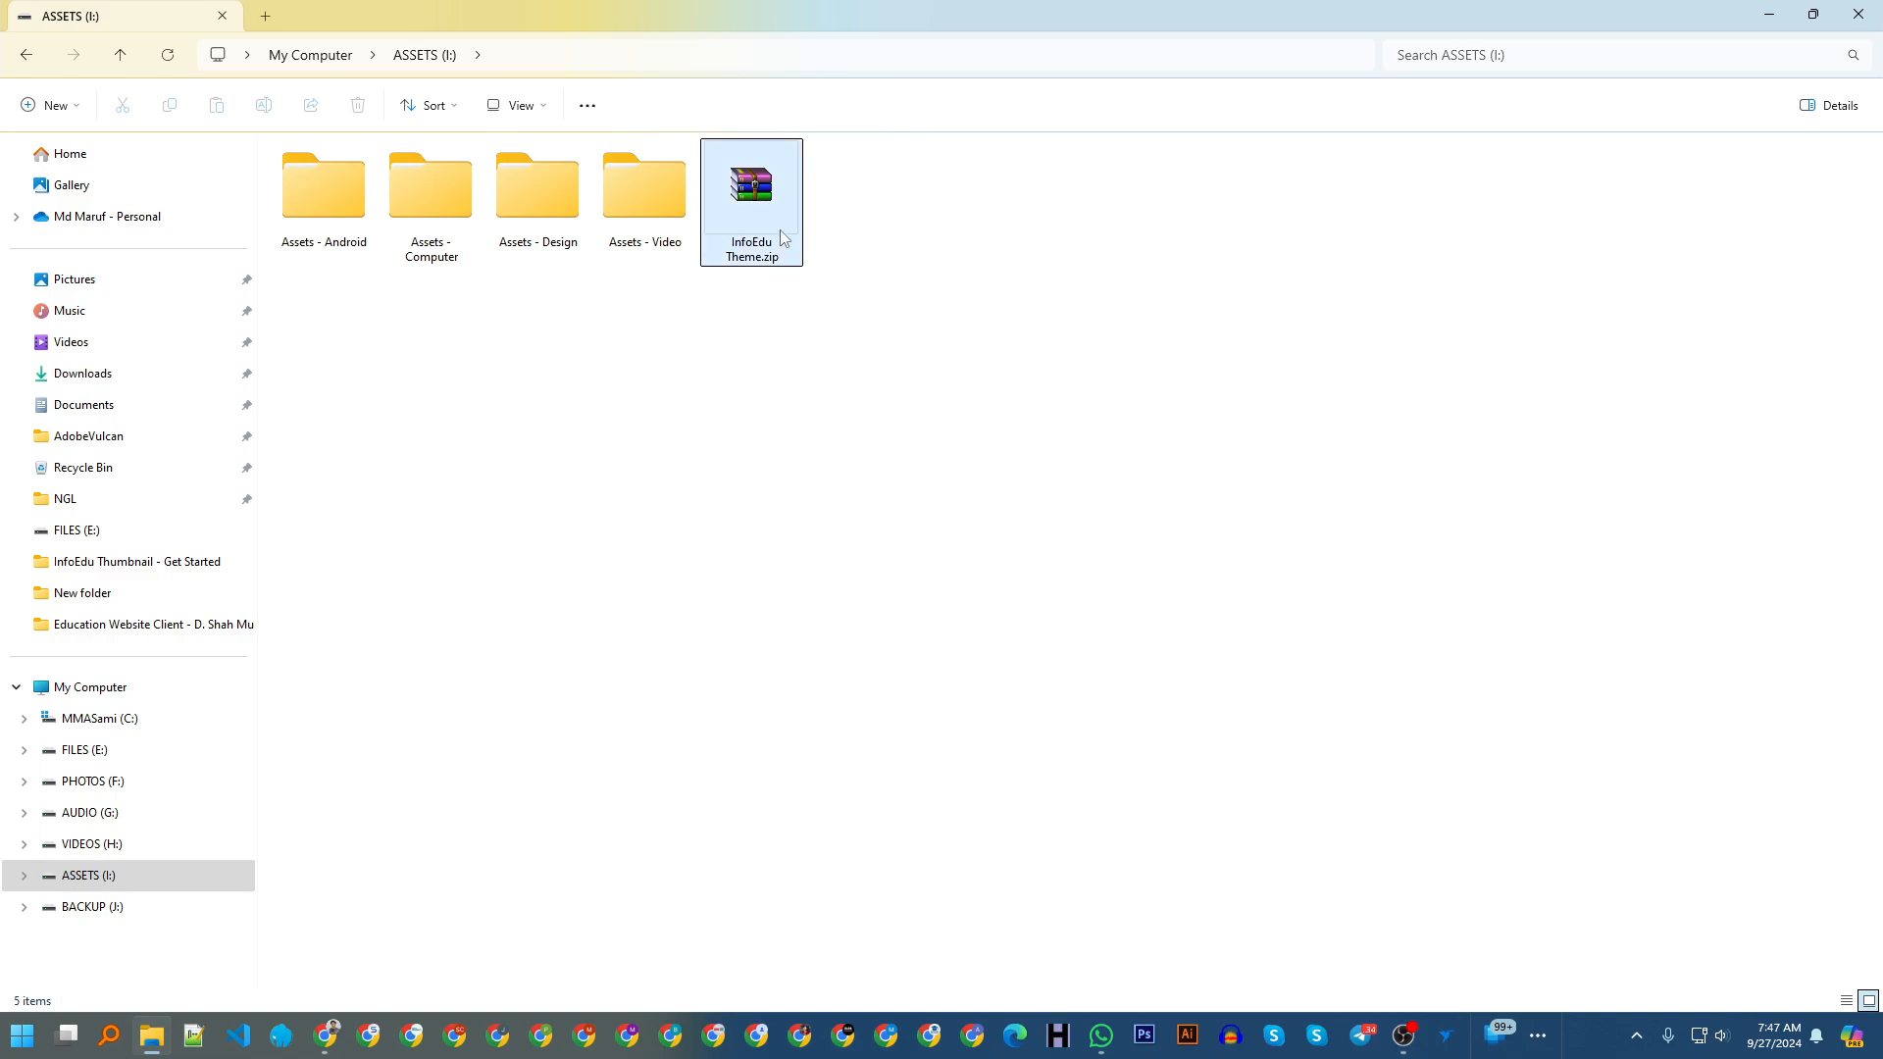
{"action": "double_click", "coordinate": [782, 224]}
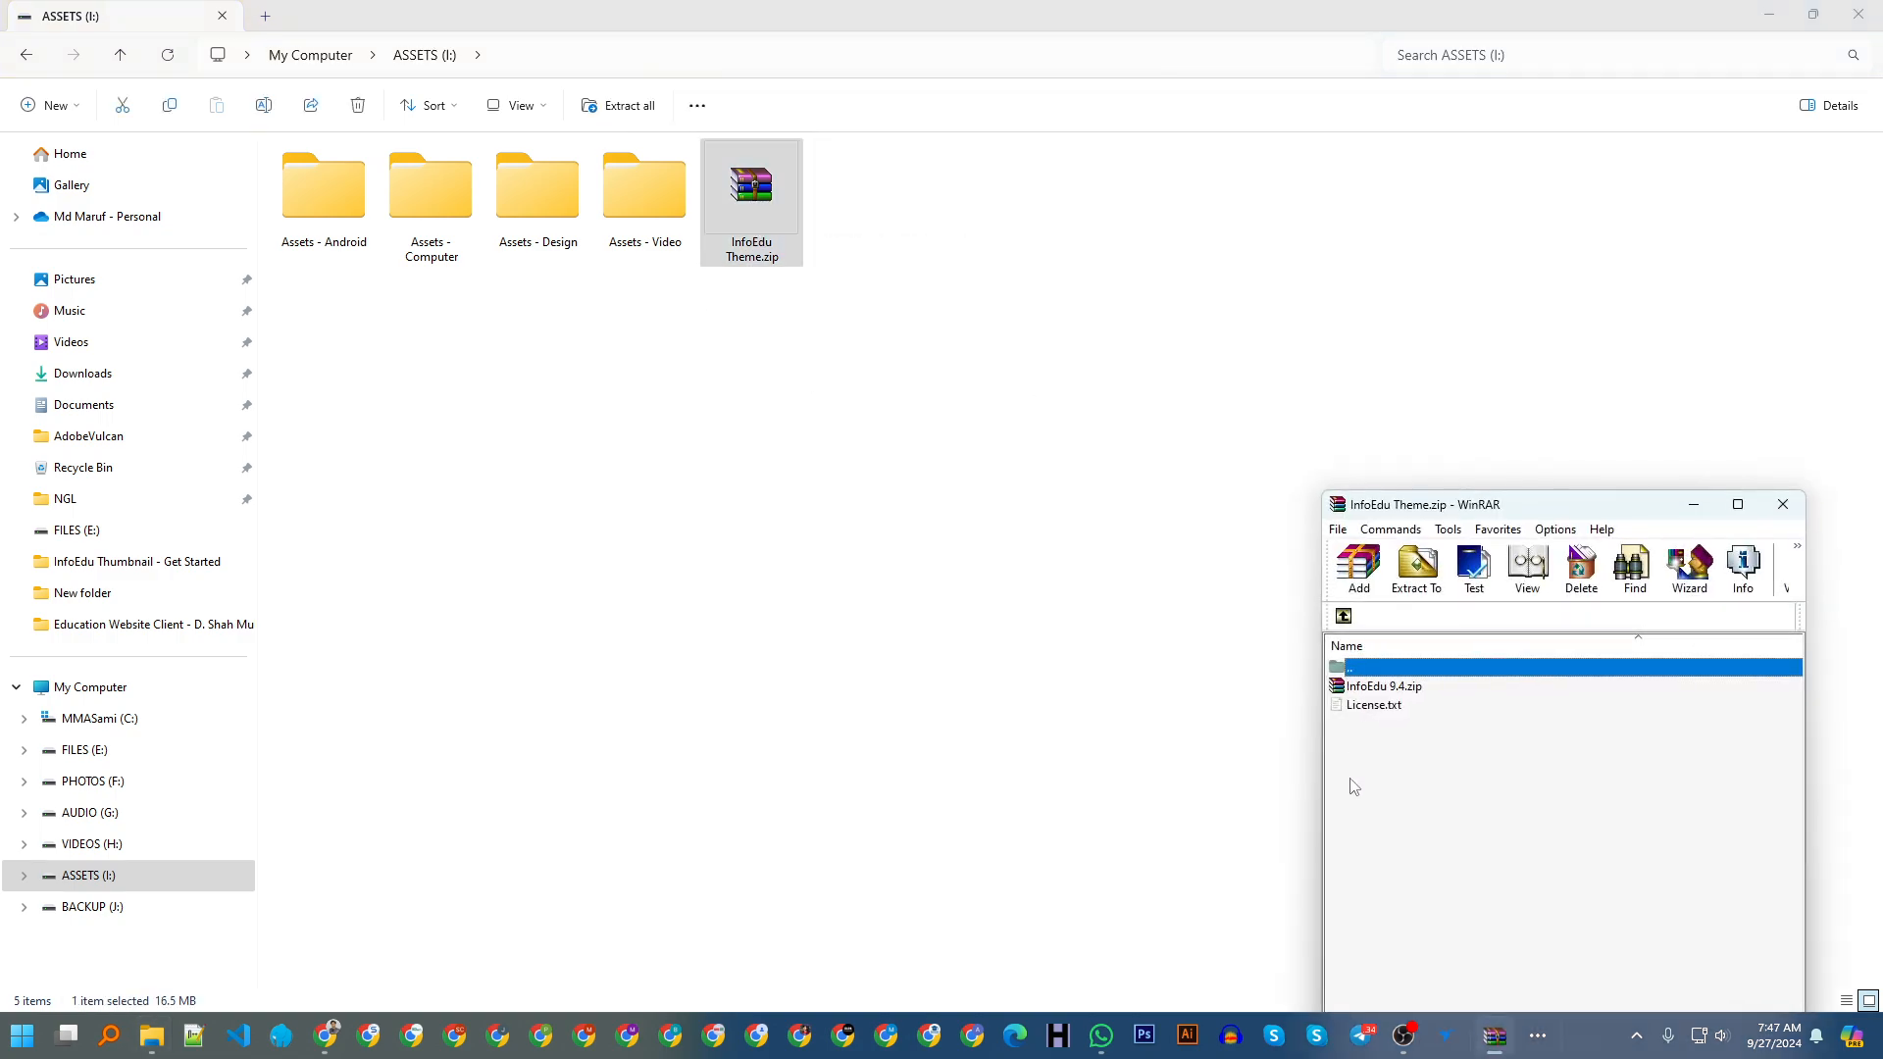
{"action": "left_click_drag", "start_coordinate": [1406, 835], "coordinate": [866, 618]}
{"action": "left_click", "coordinate": [855, 579]}
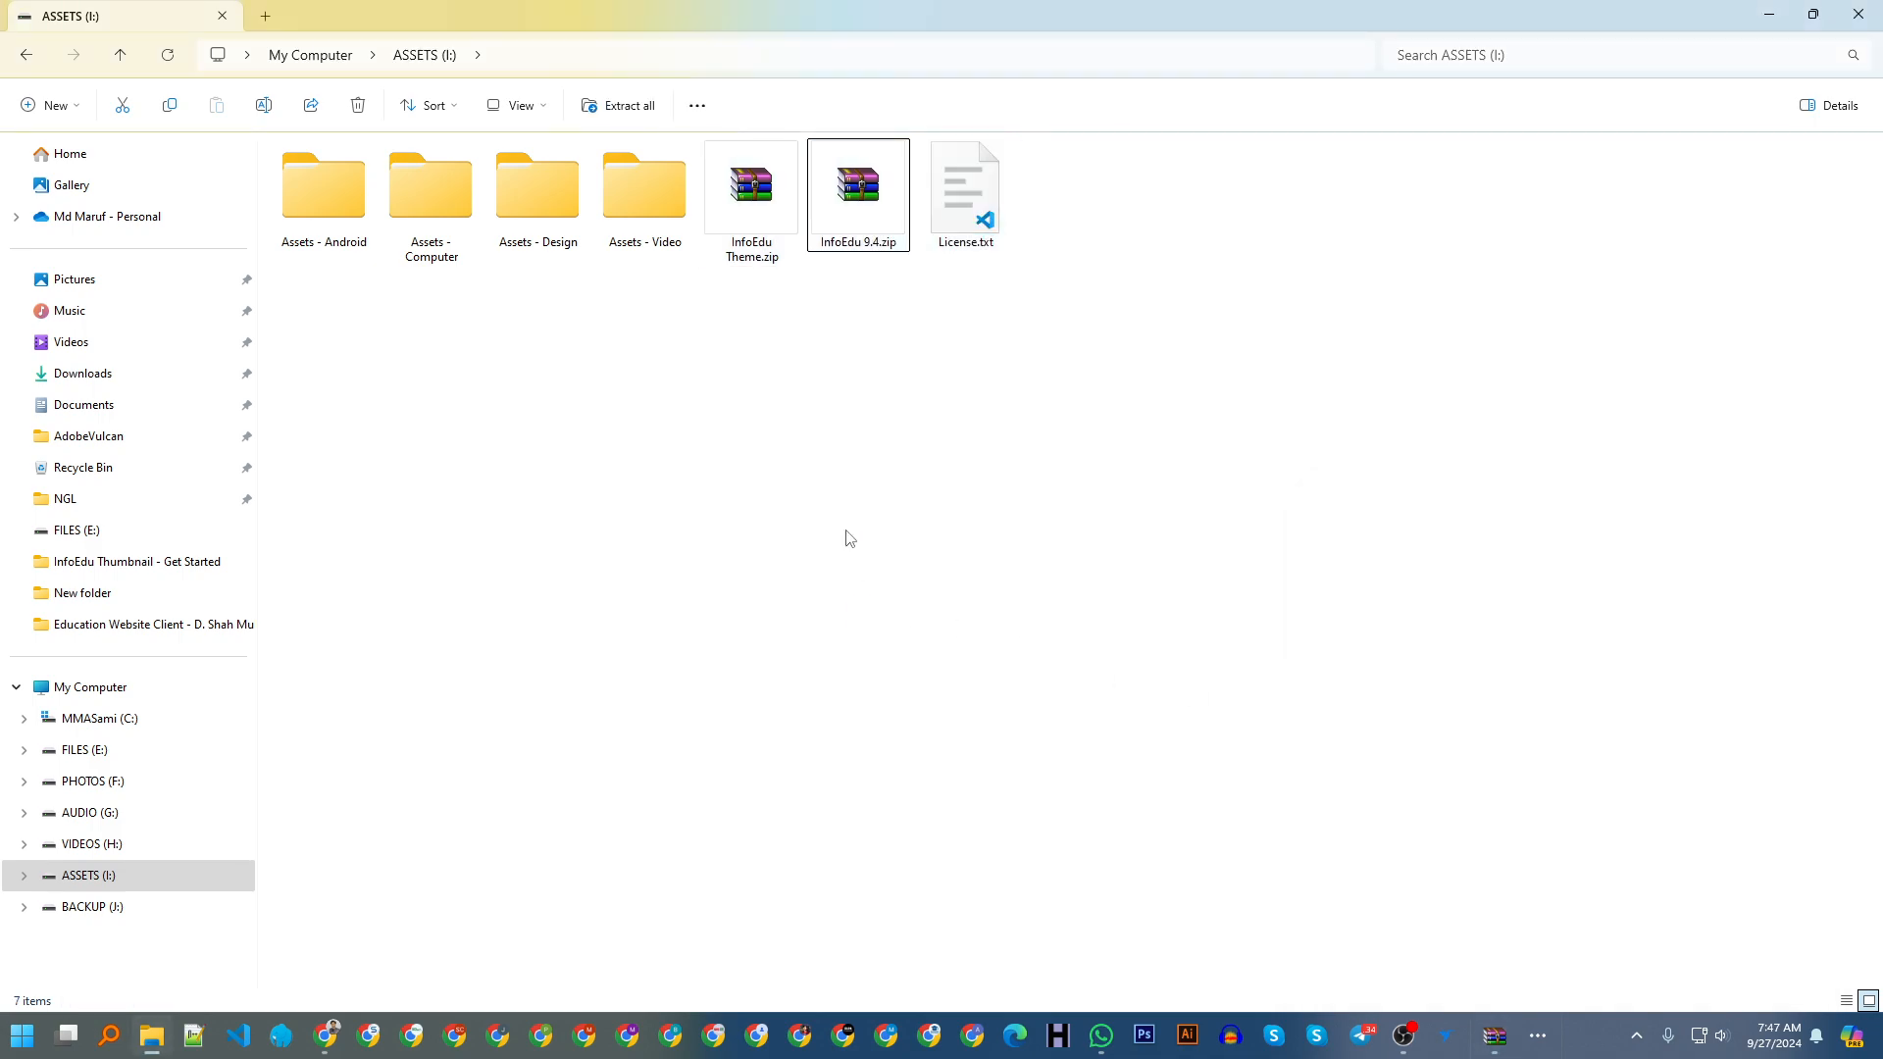
Step: Switch to Chrome, look over the InfoEdu Facebook page, and open islampriyo.com in a new tab
{"action": "left_click", "coordinate": [328, 1040]}
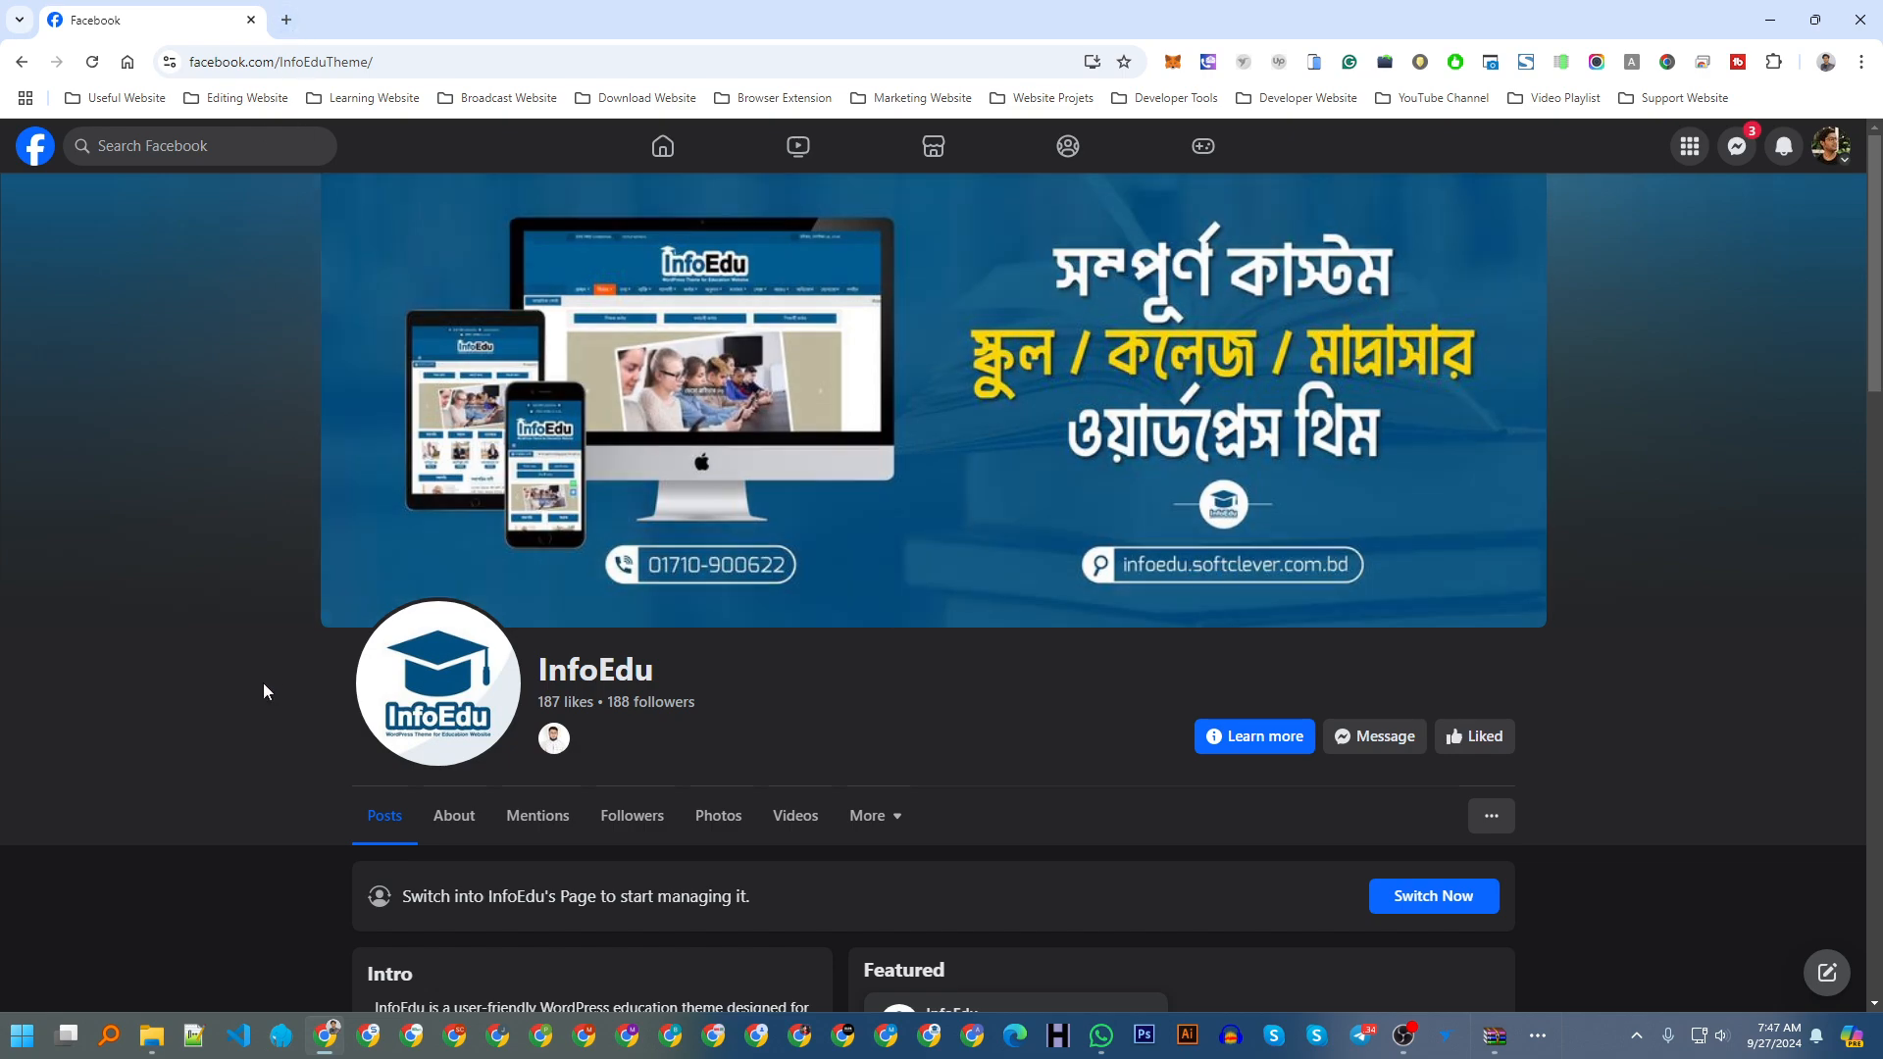
{"action": "scroll", "coordinate": [260, 677], "scroll_direction": "down", "scroll_amount": 4}
{"action": "scroll", "coordinate": [261, 677], "scroll_direction": "up", "scroll_amount": 4}
{"action": "left_click", "coordinate": [286, 20]}
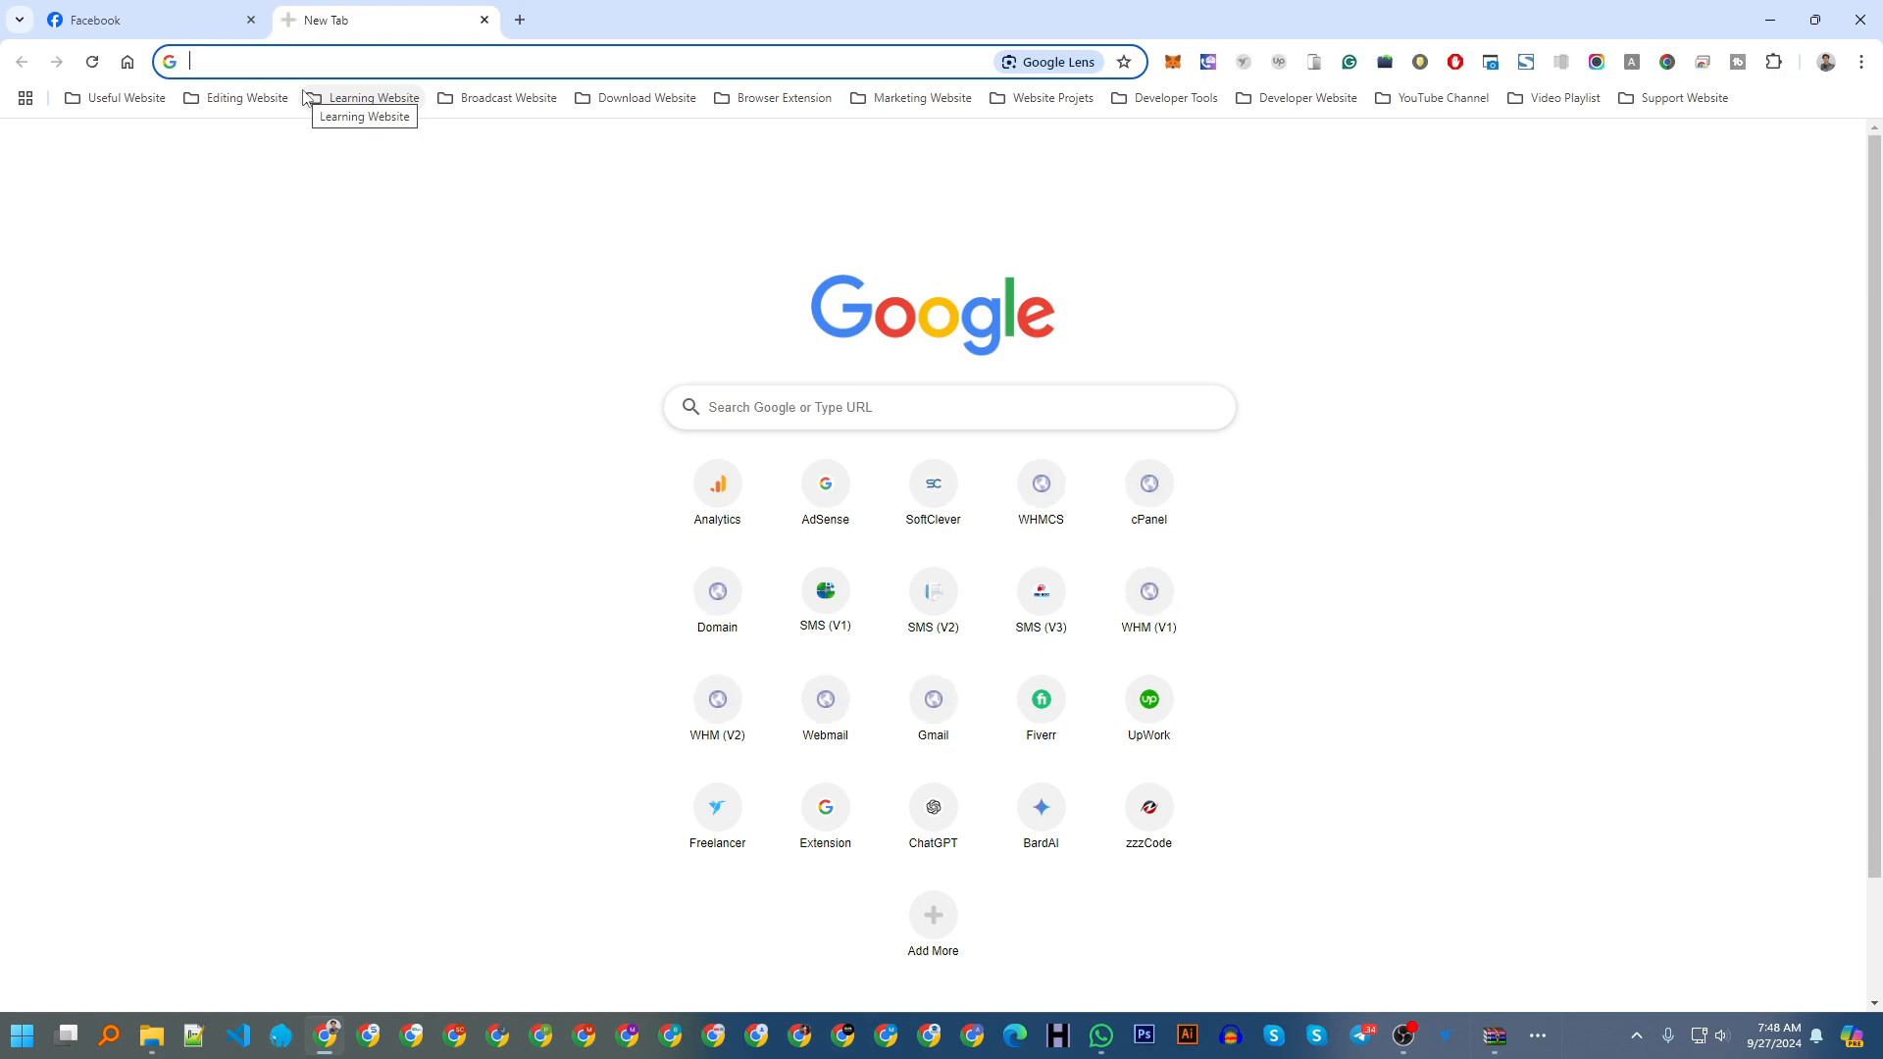
{"action": "type", "text": "islam"}
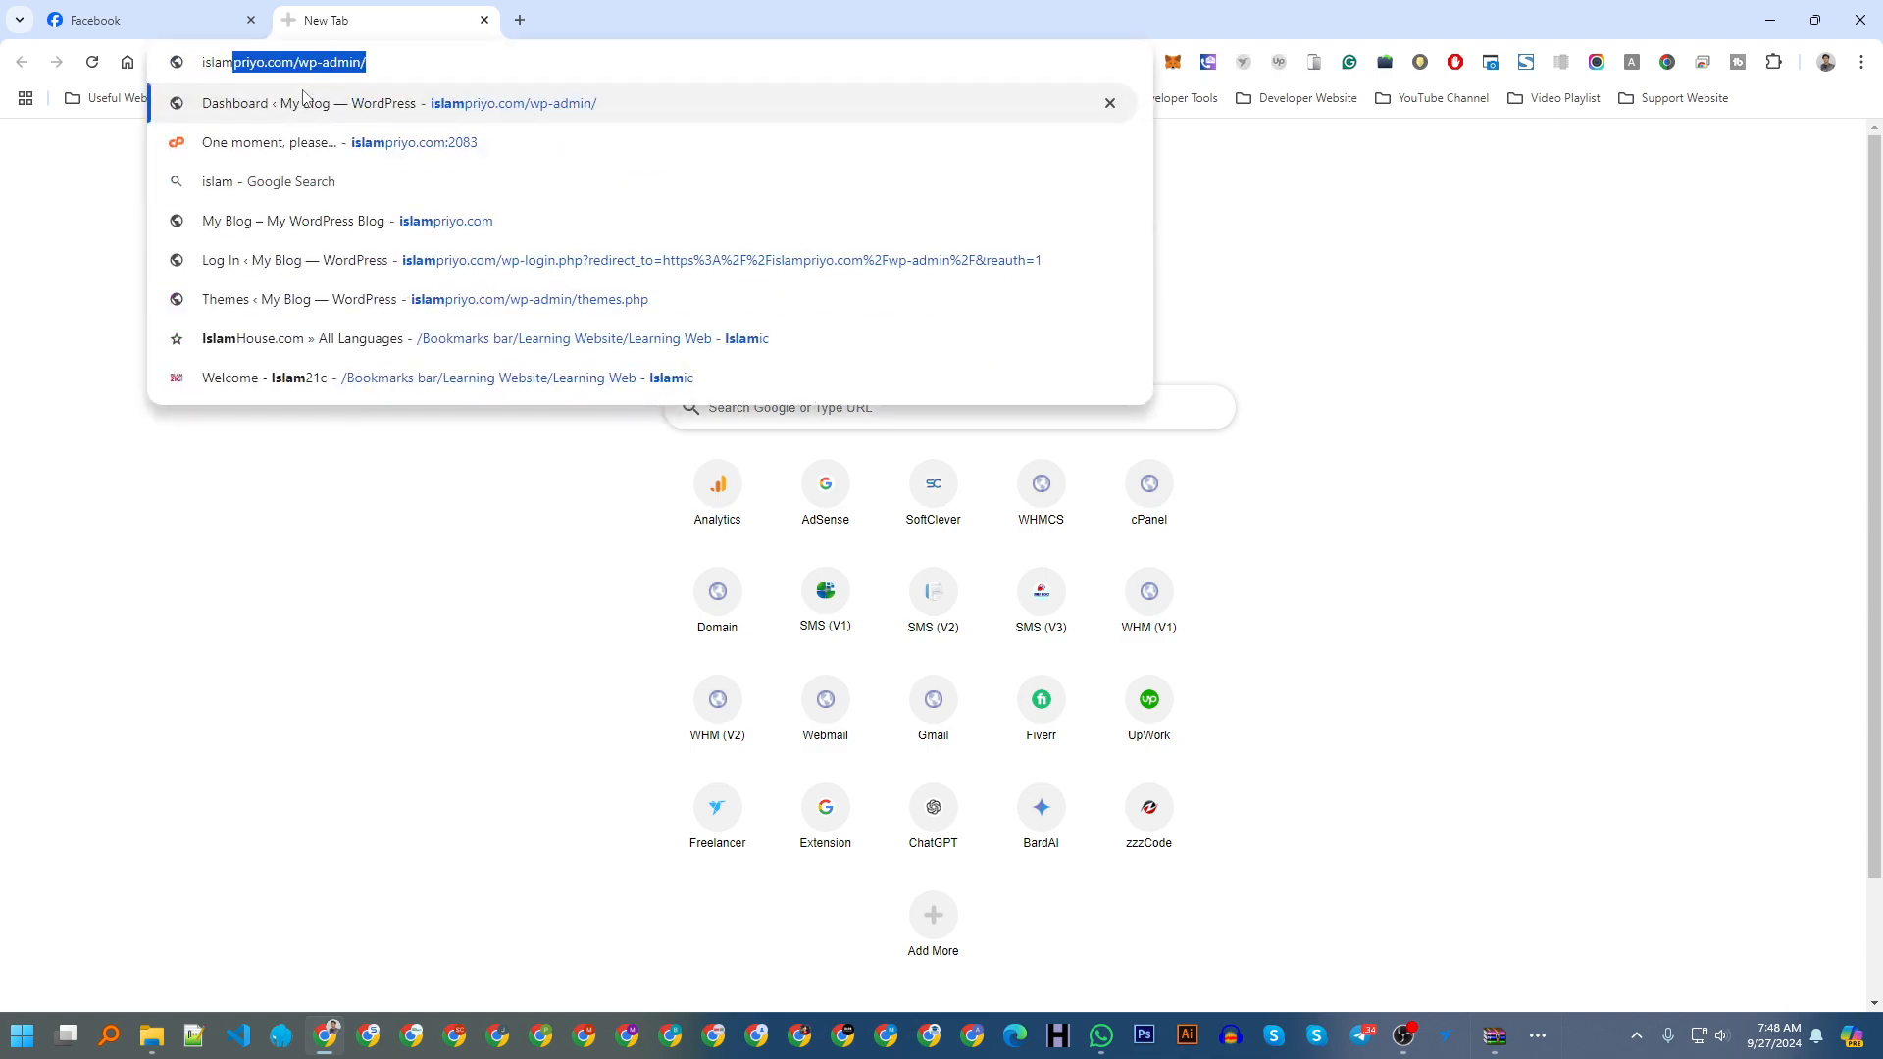
{"action": "type", "text": "priyo.com/"}
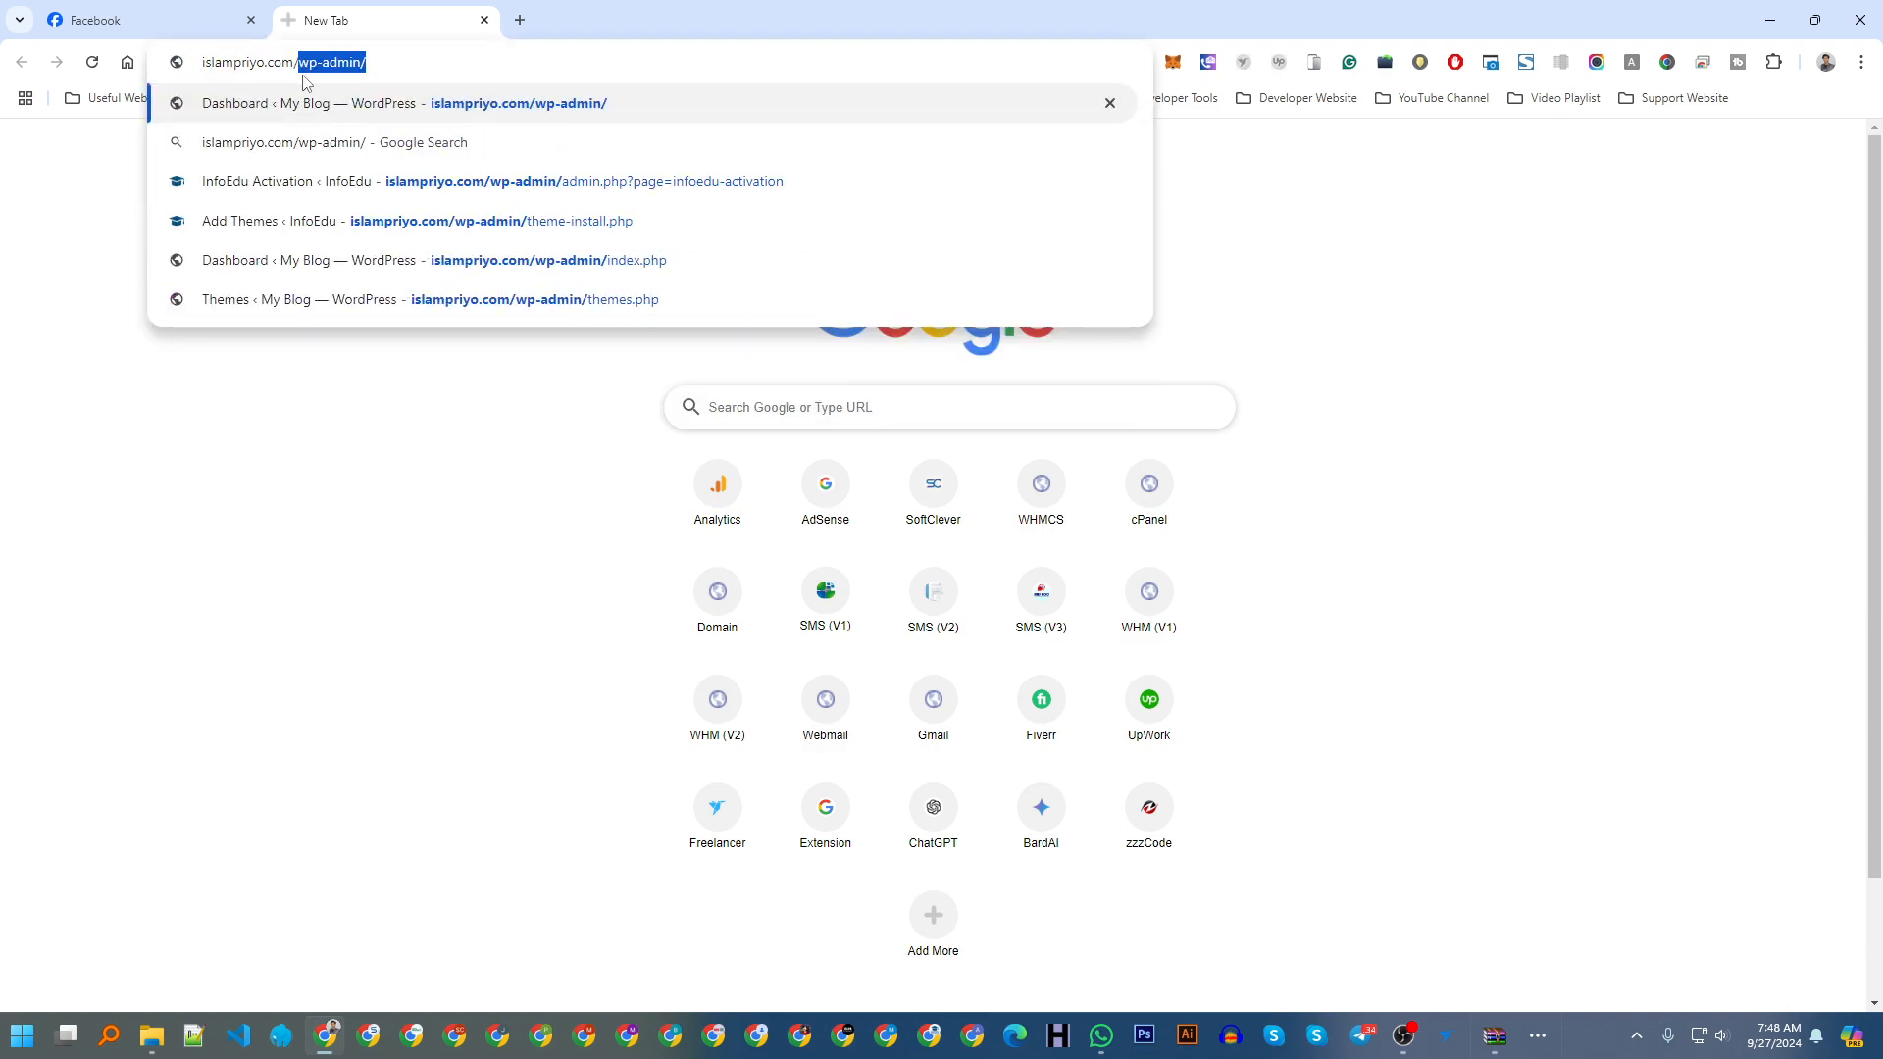
{"action": "key", "text": "Delete"}
{"action": "key", "text": "Return"}
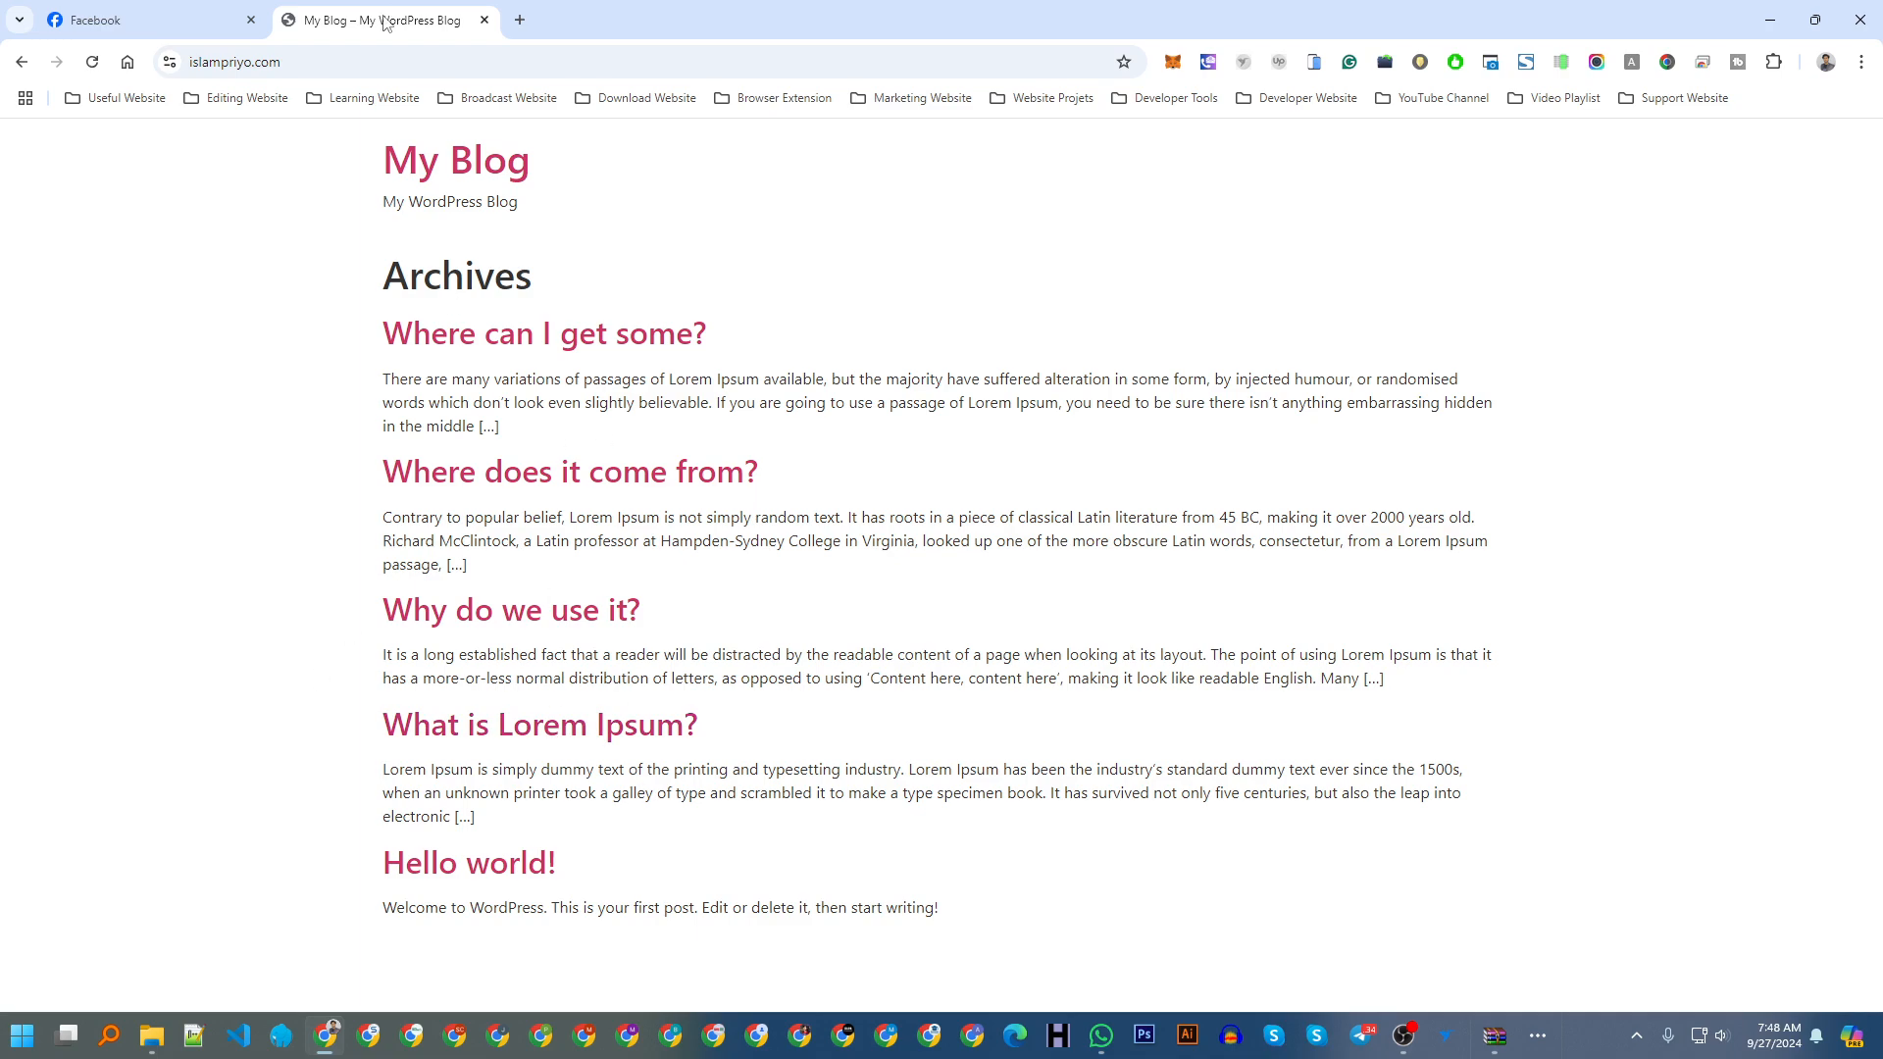
Step: Open the wp-admin page of islampriyo.com and log in to WordPress with the prefilled credentials
{"action": "left_click", "coordinate": [353, 59]}
{"action": "left_click", "coordinate": [412, 61]}
{"action": "type", "text": "//"}
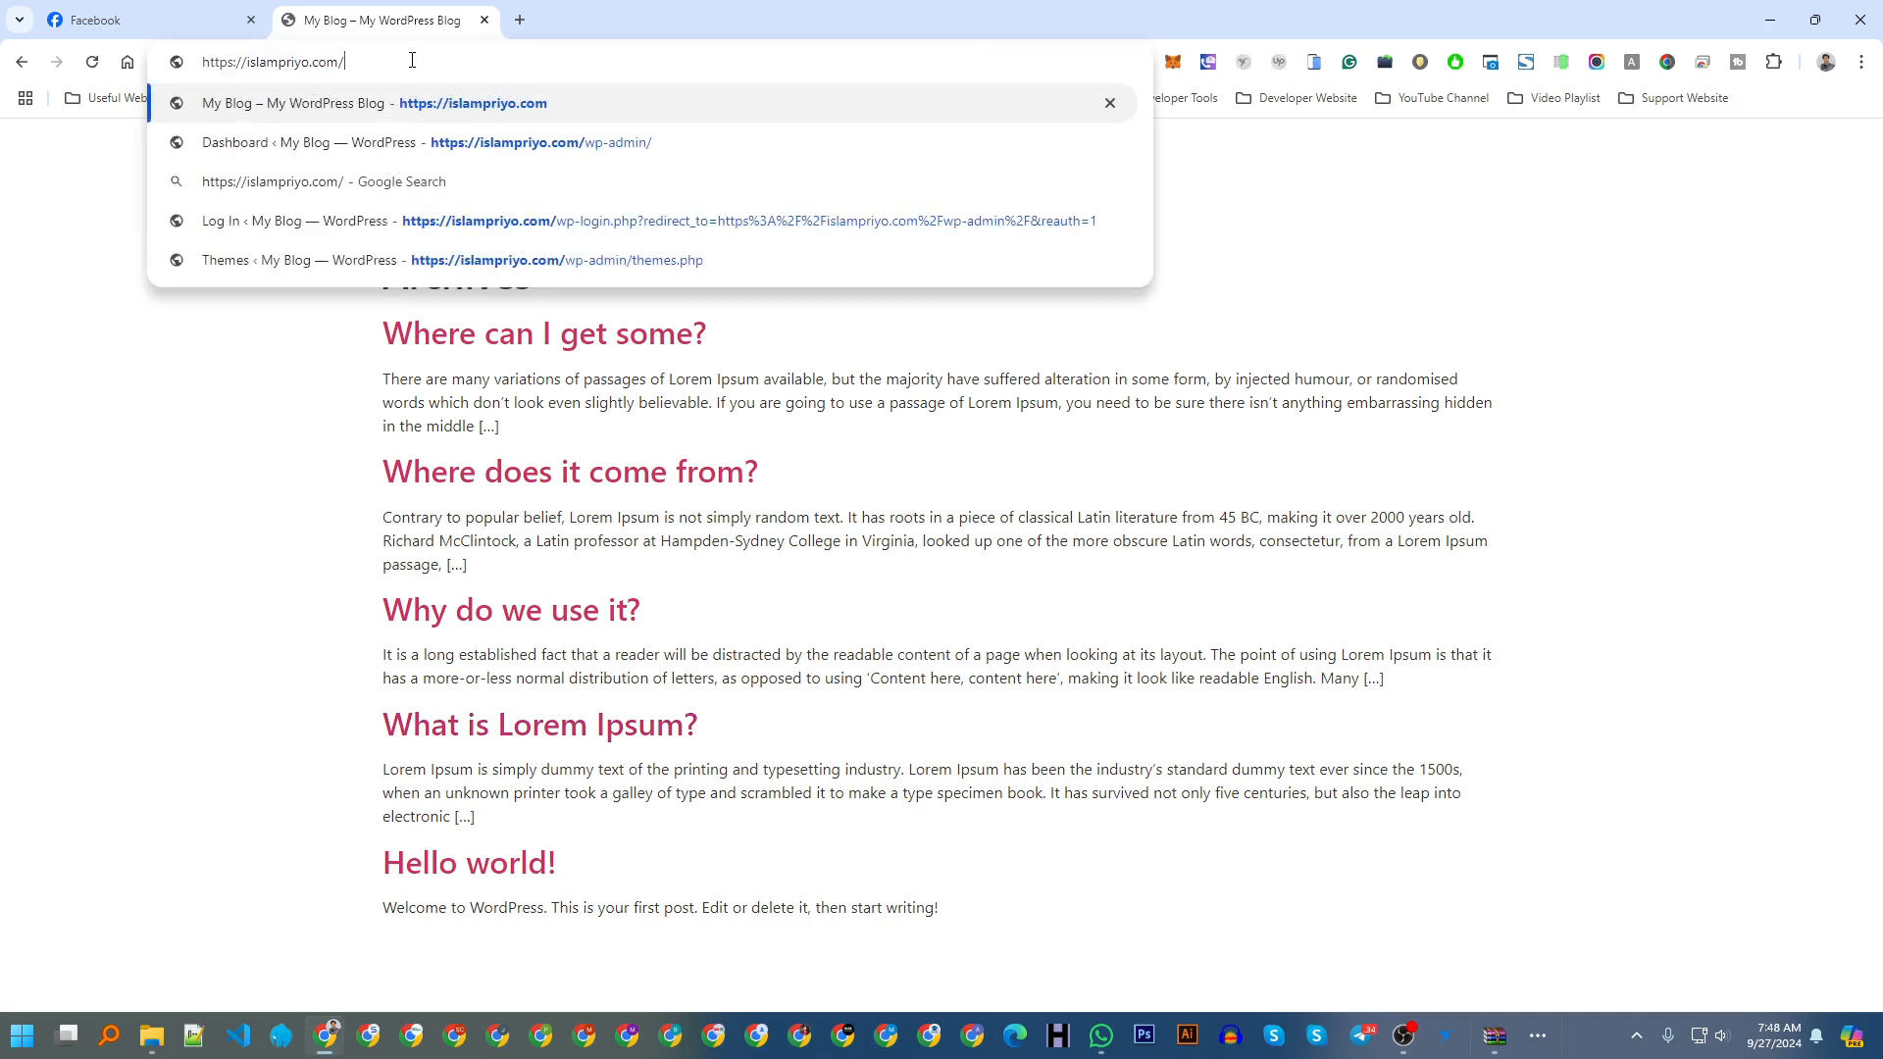
{"action": "left_click", "coordinate": [441, 142]}
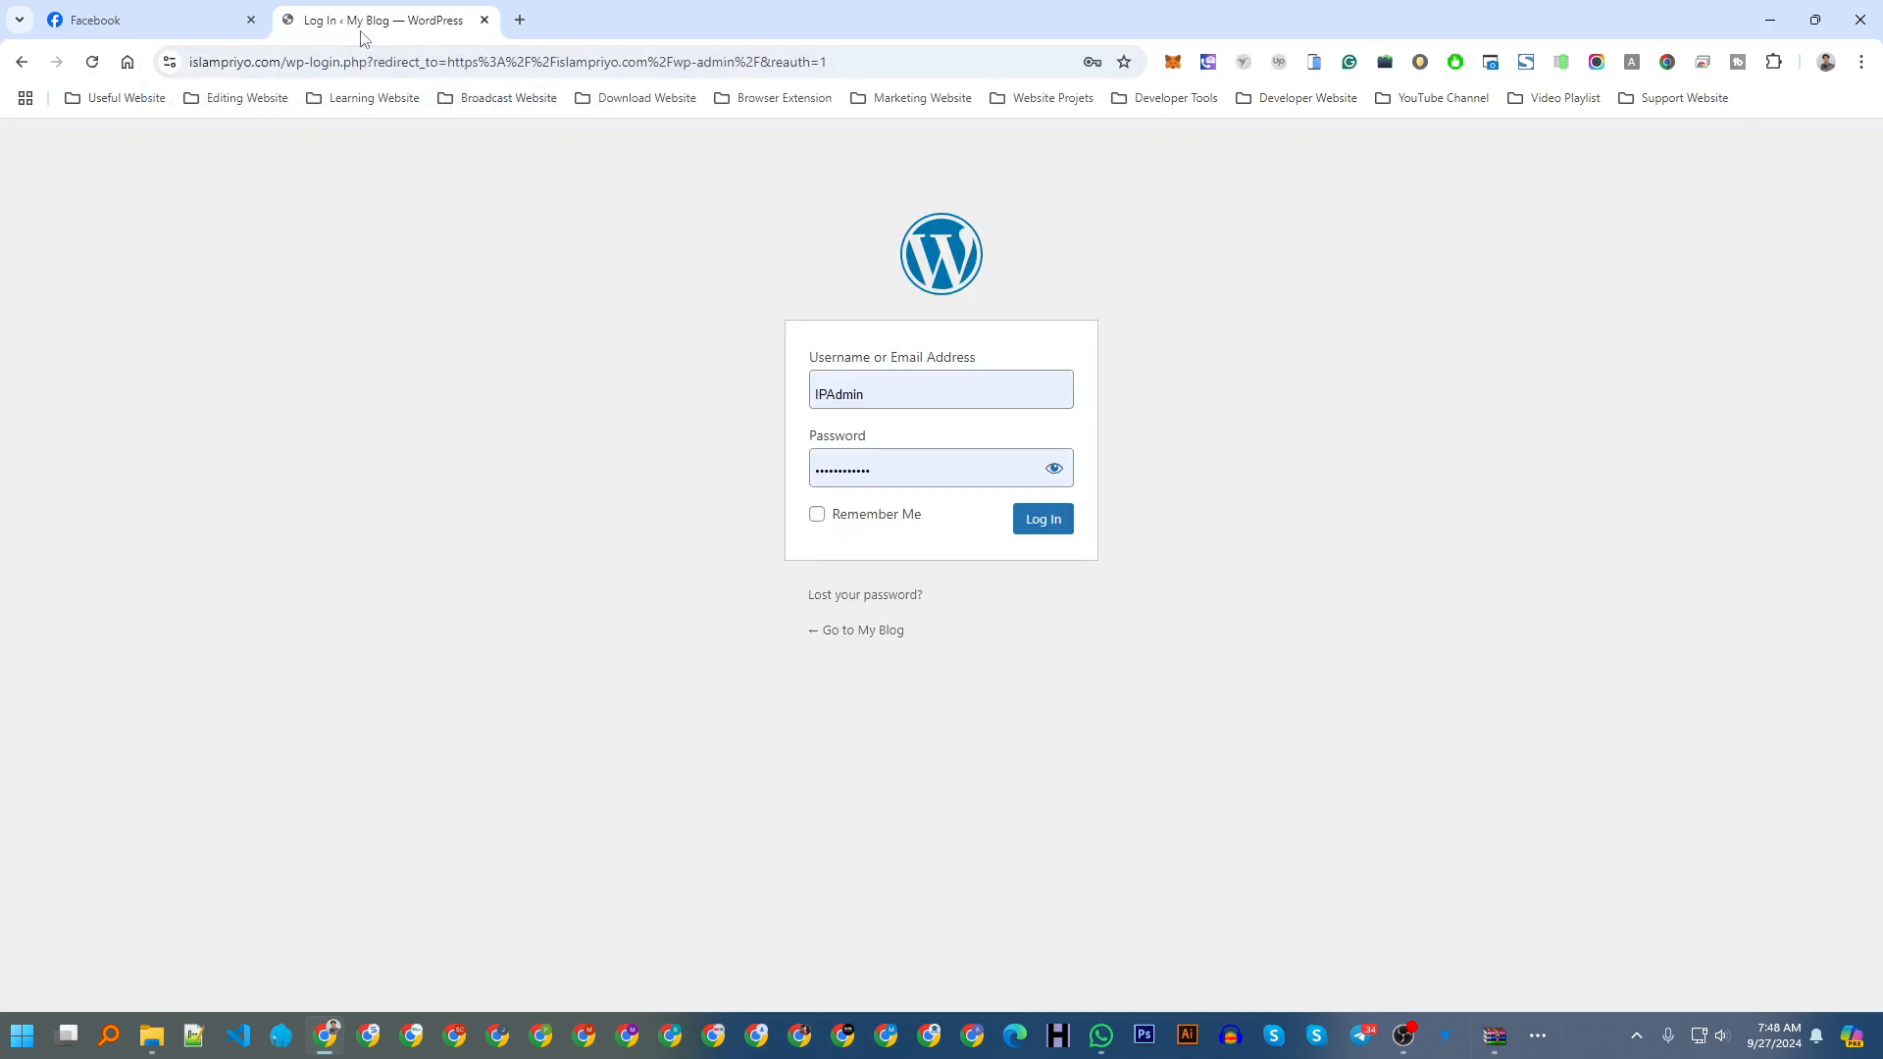
{"action": "left_click", "coordinate": [1032, 526]}
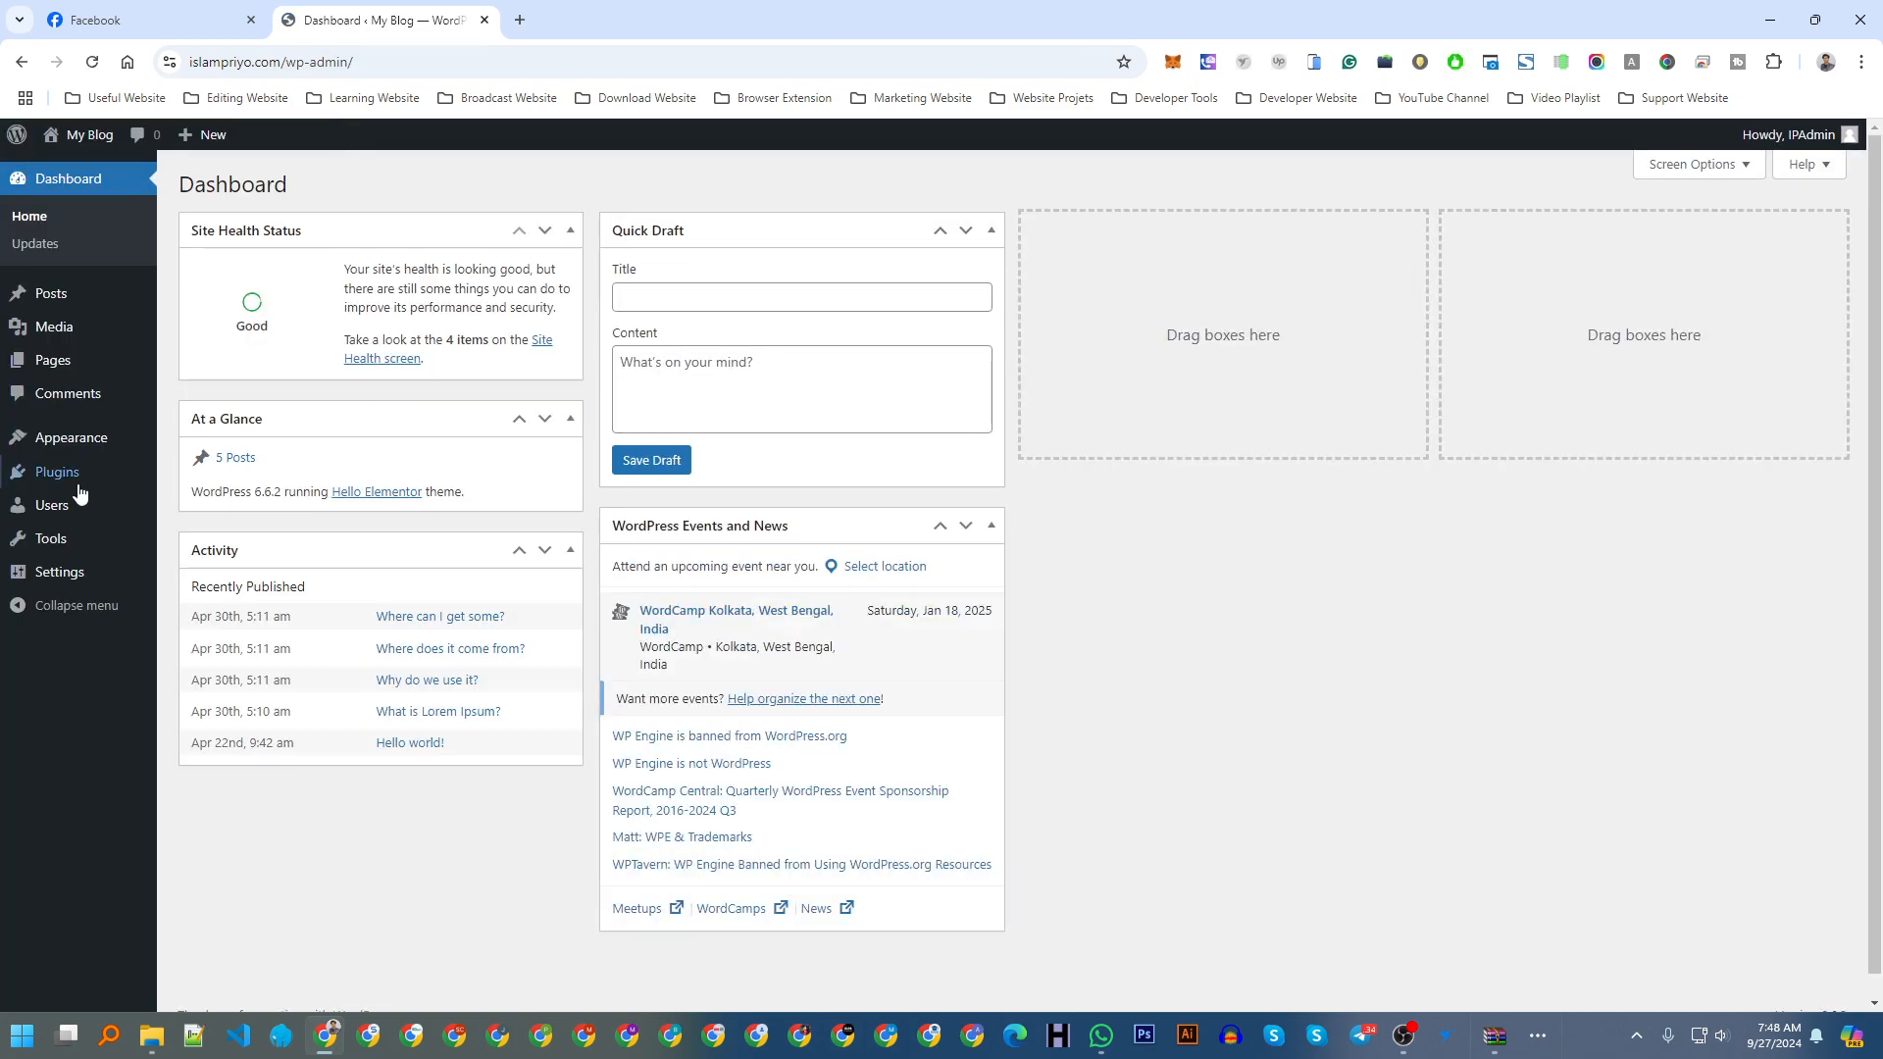
Step: Go to the WordPress themes page and open the upload form for adding a new theme from a zip file
{"action": "mouse_move", "coordinate": [65, 451]}
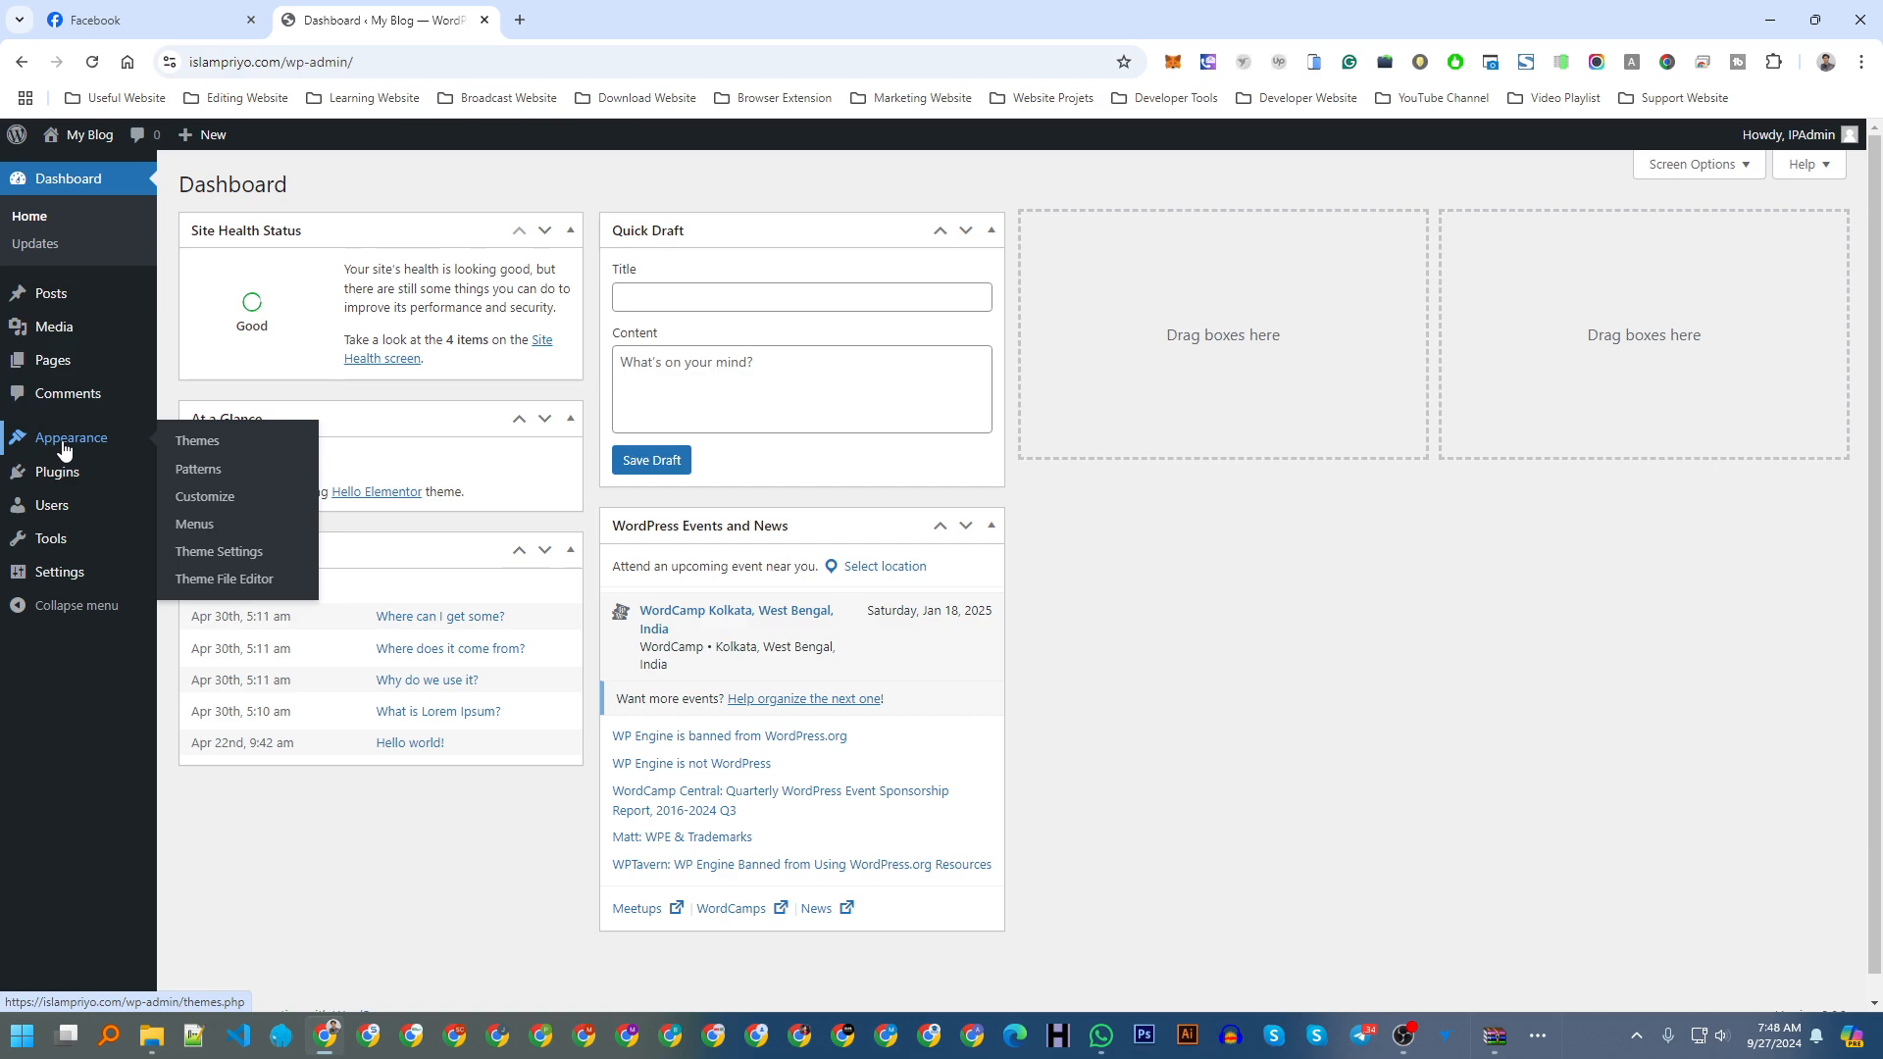
{"action": "left_click", "coordinate": [65, 450]}
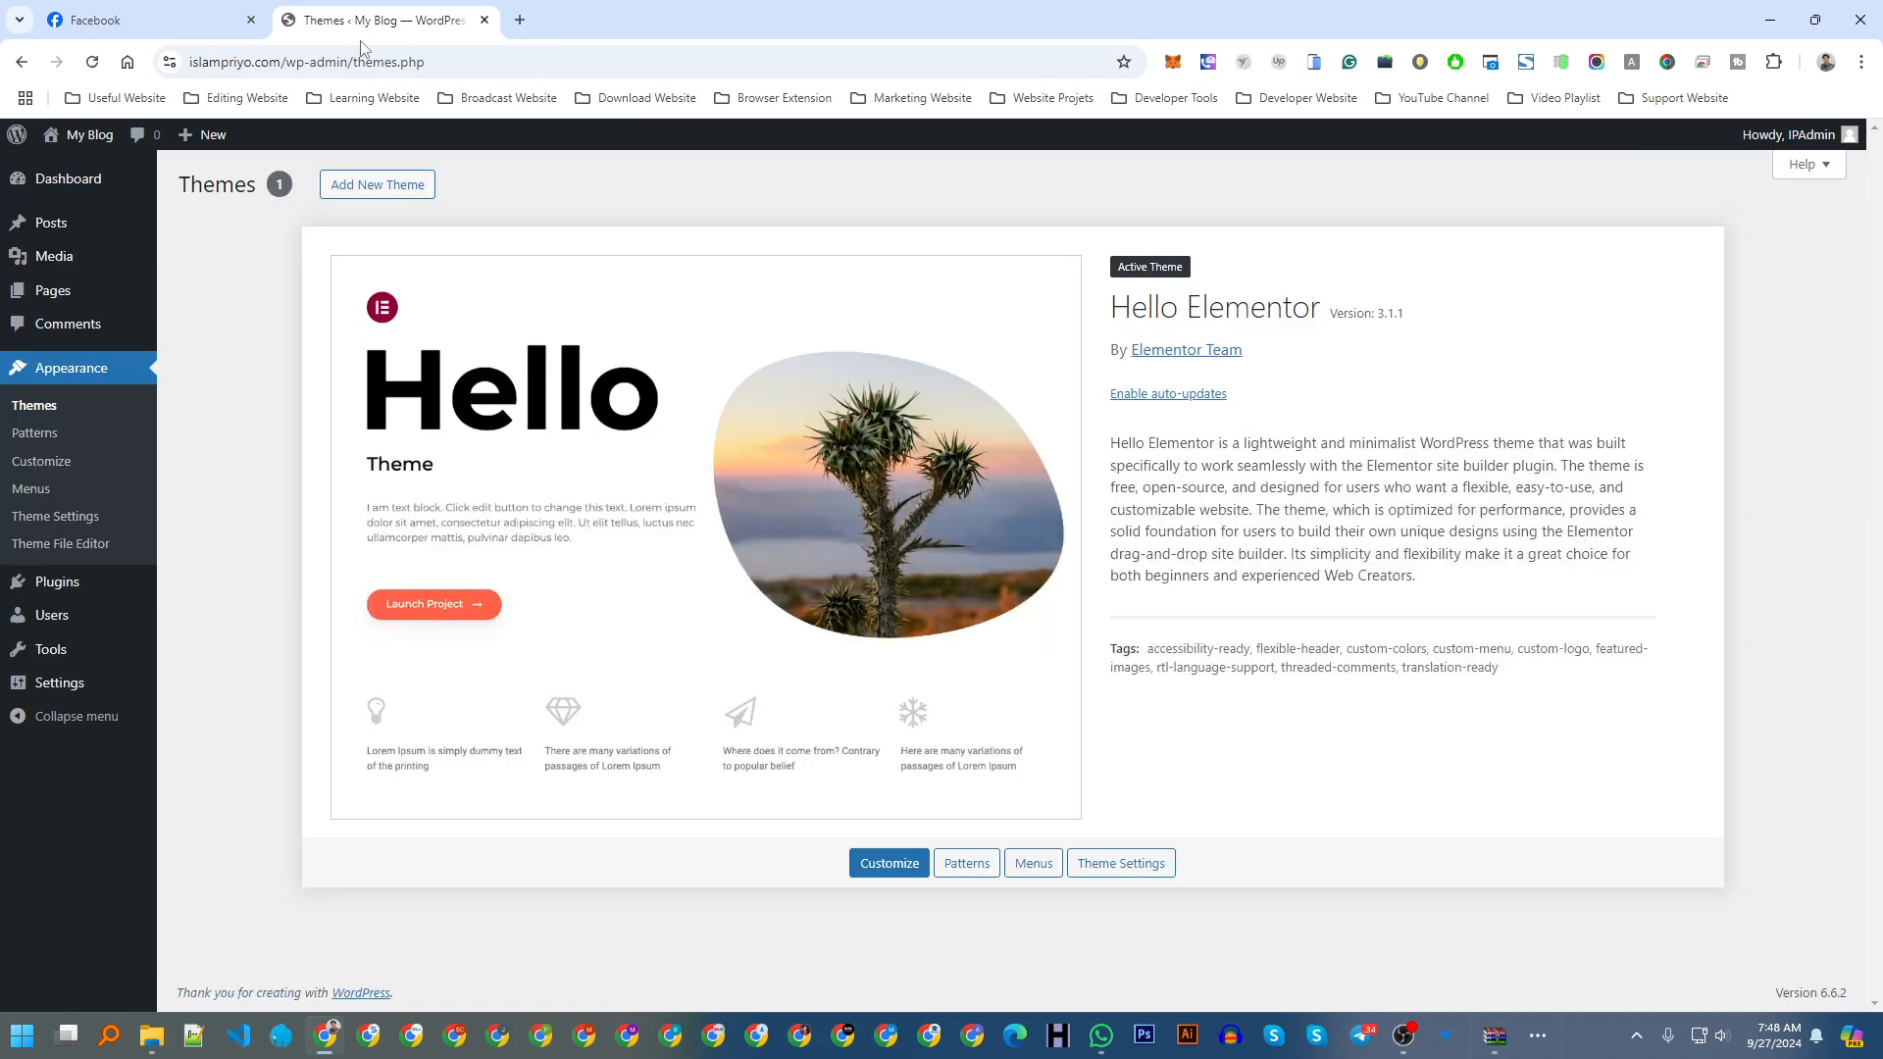
{"action": "left_click", "coordinate": [378, 186]}
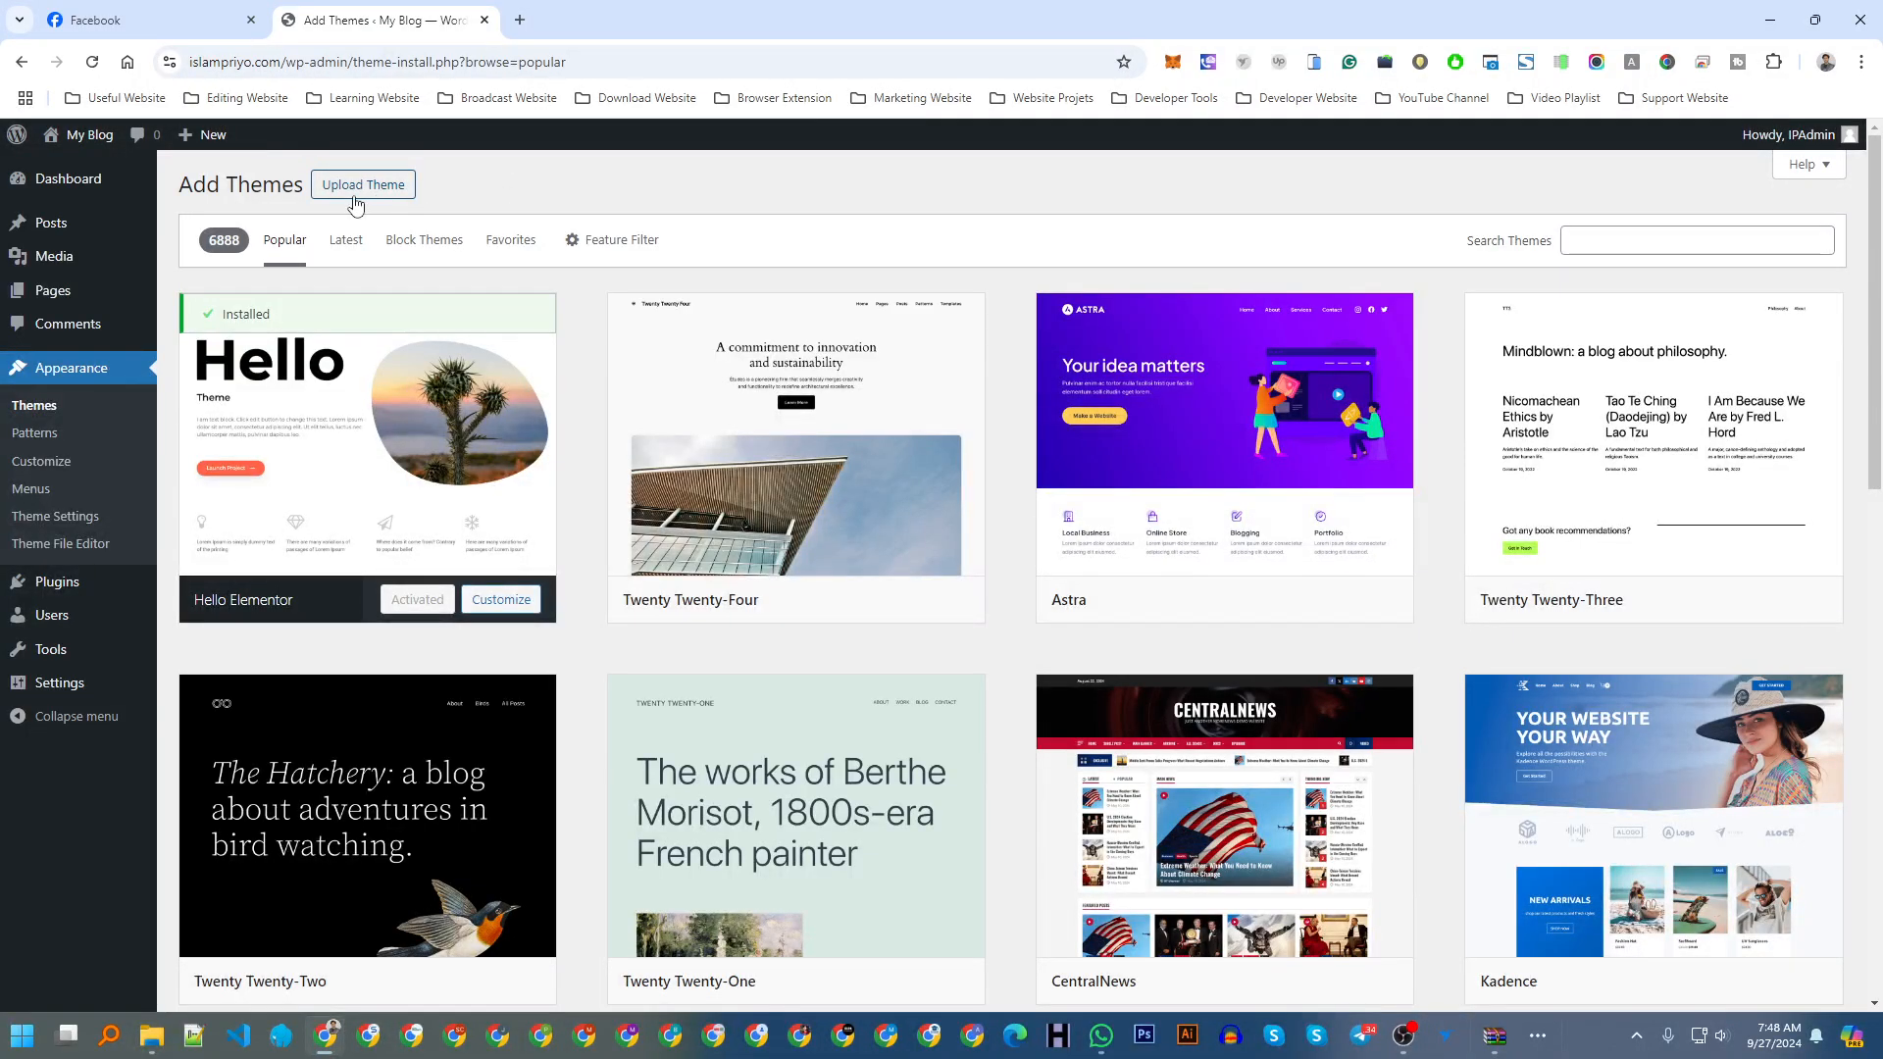
{"action": "left_click", "coordinate": [382, 195]}
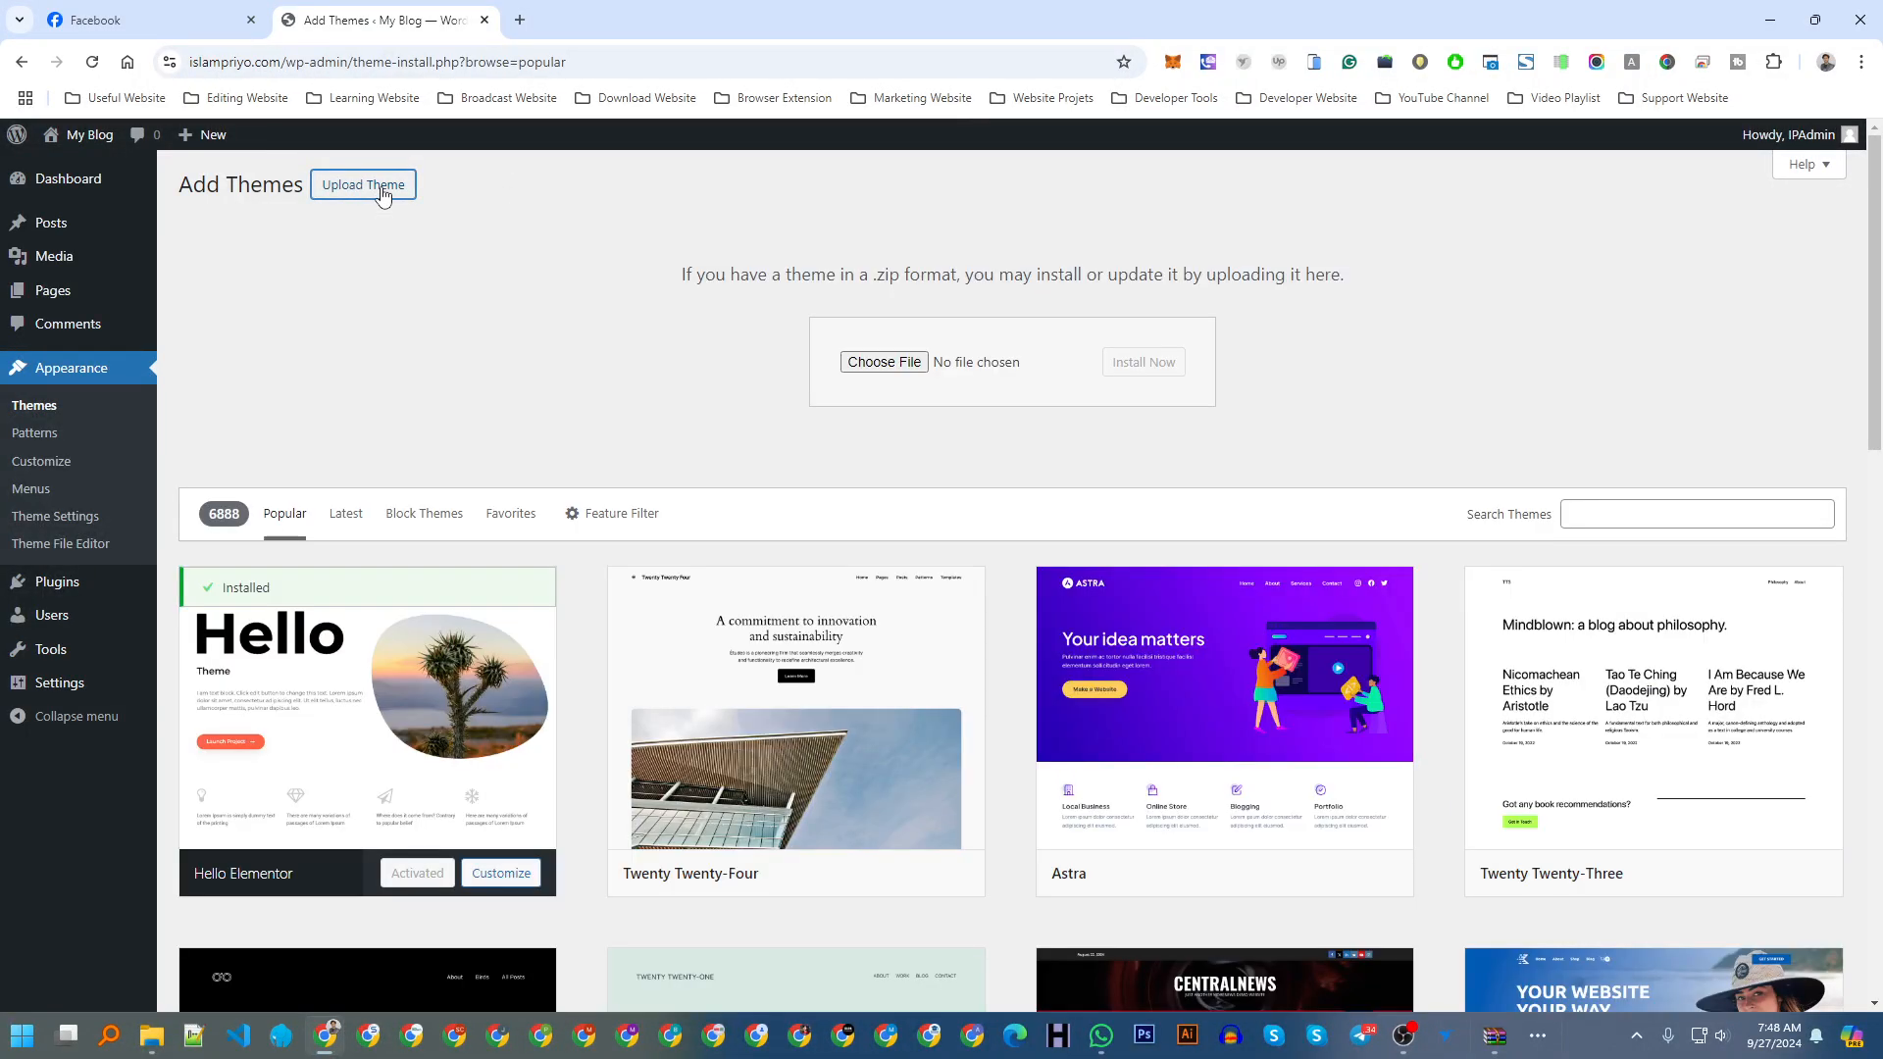
Step: Search Google in a new tab for InfoEdu, refine the query to "InfoEdu installation", and read the installation instructions
{"action": "left_click", "coordinate": [520, 19]}
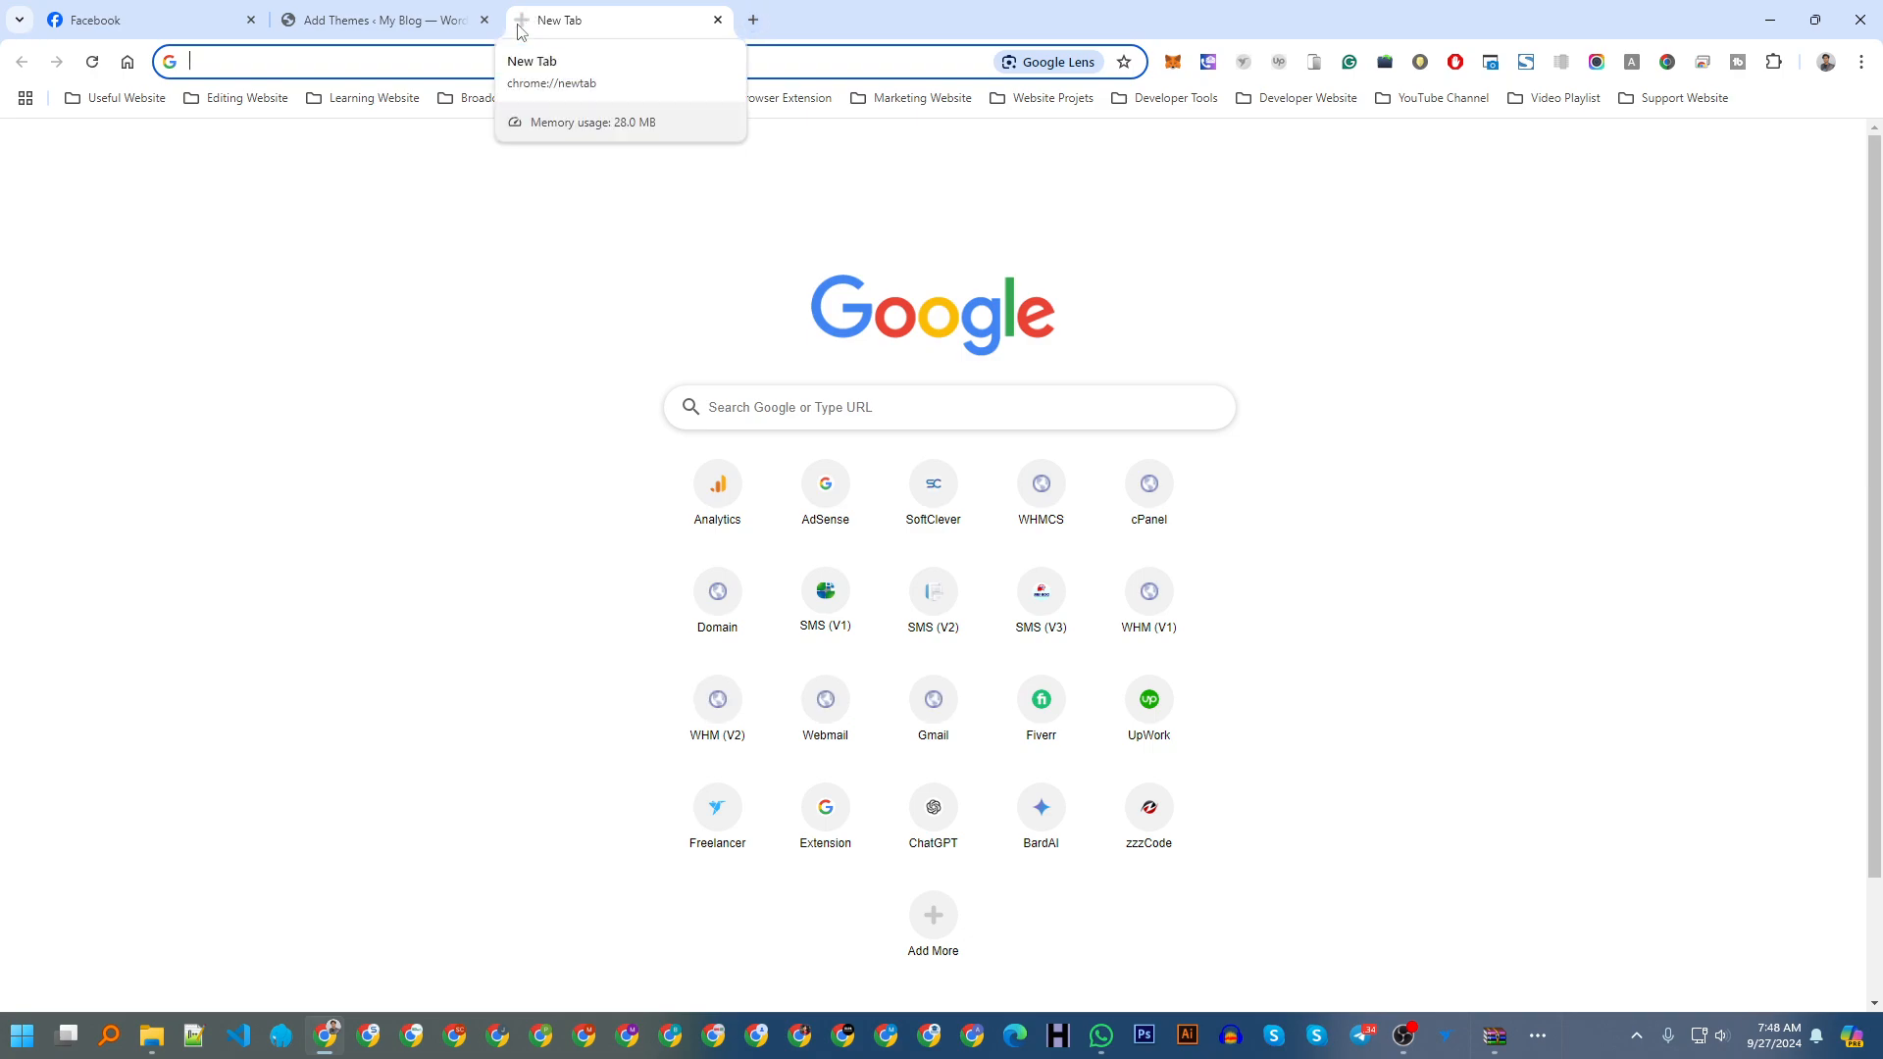
{"action": "type", "text": "Info"}
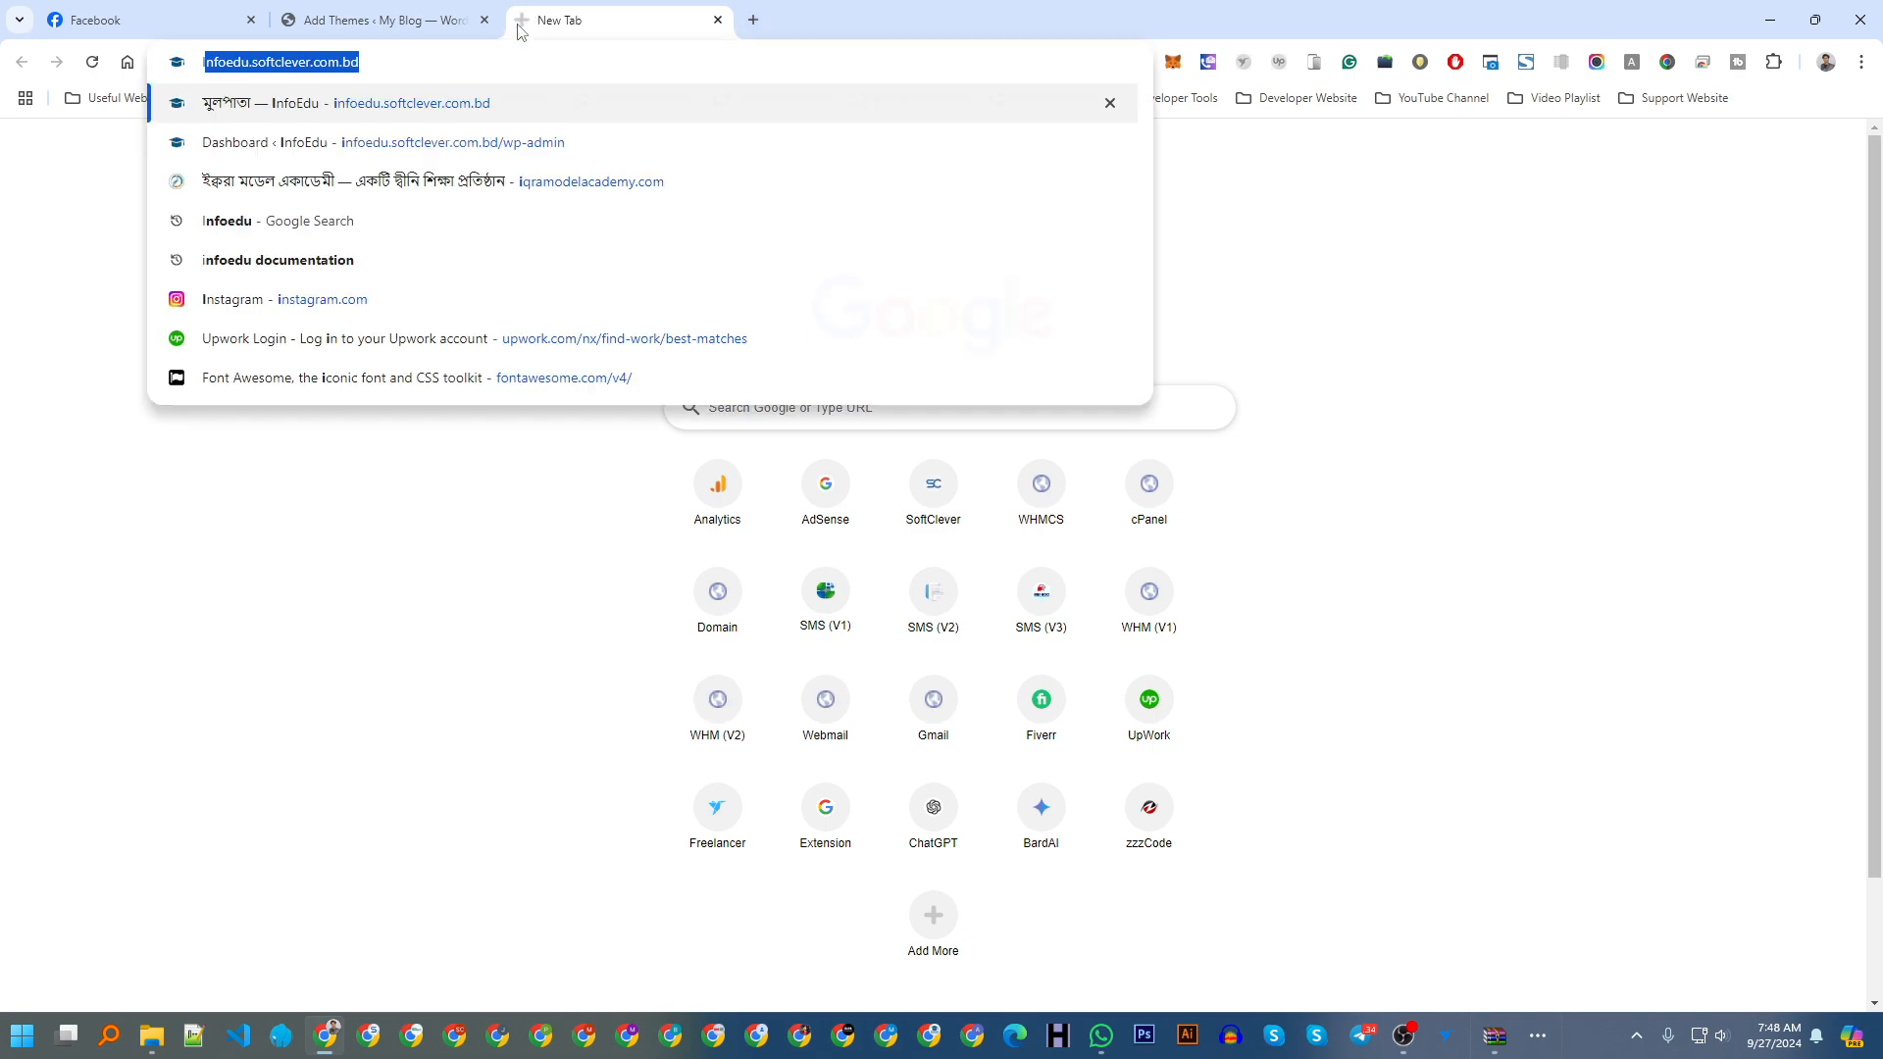
{"action": "type", "text": "Edu"}
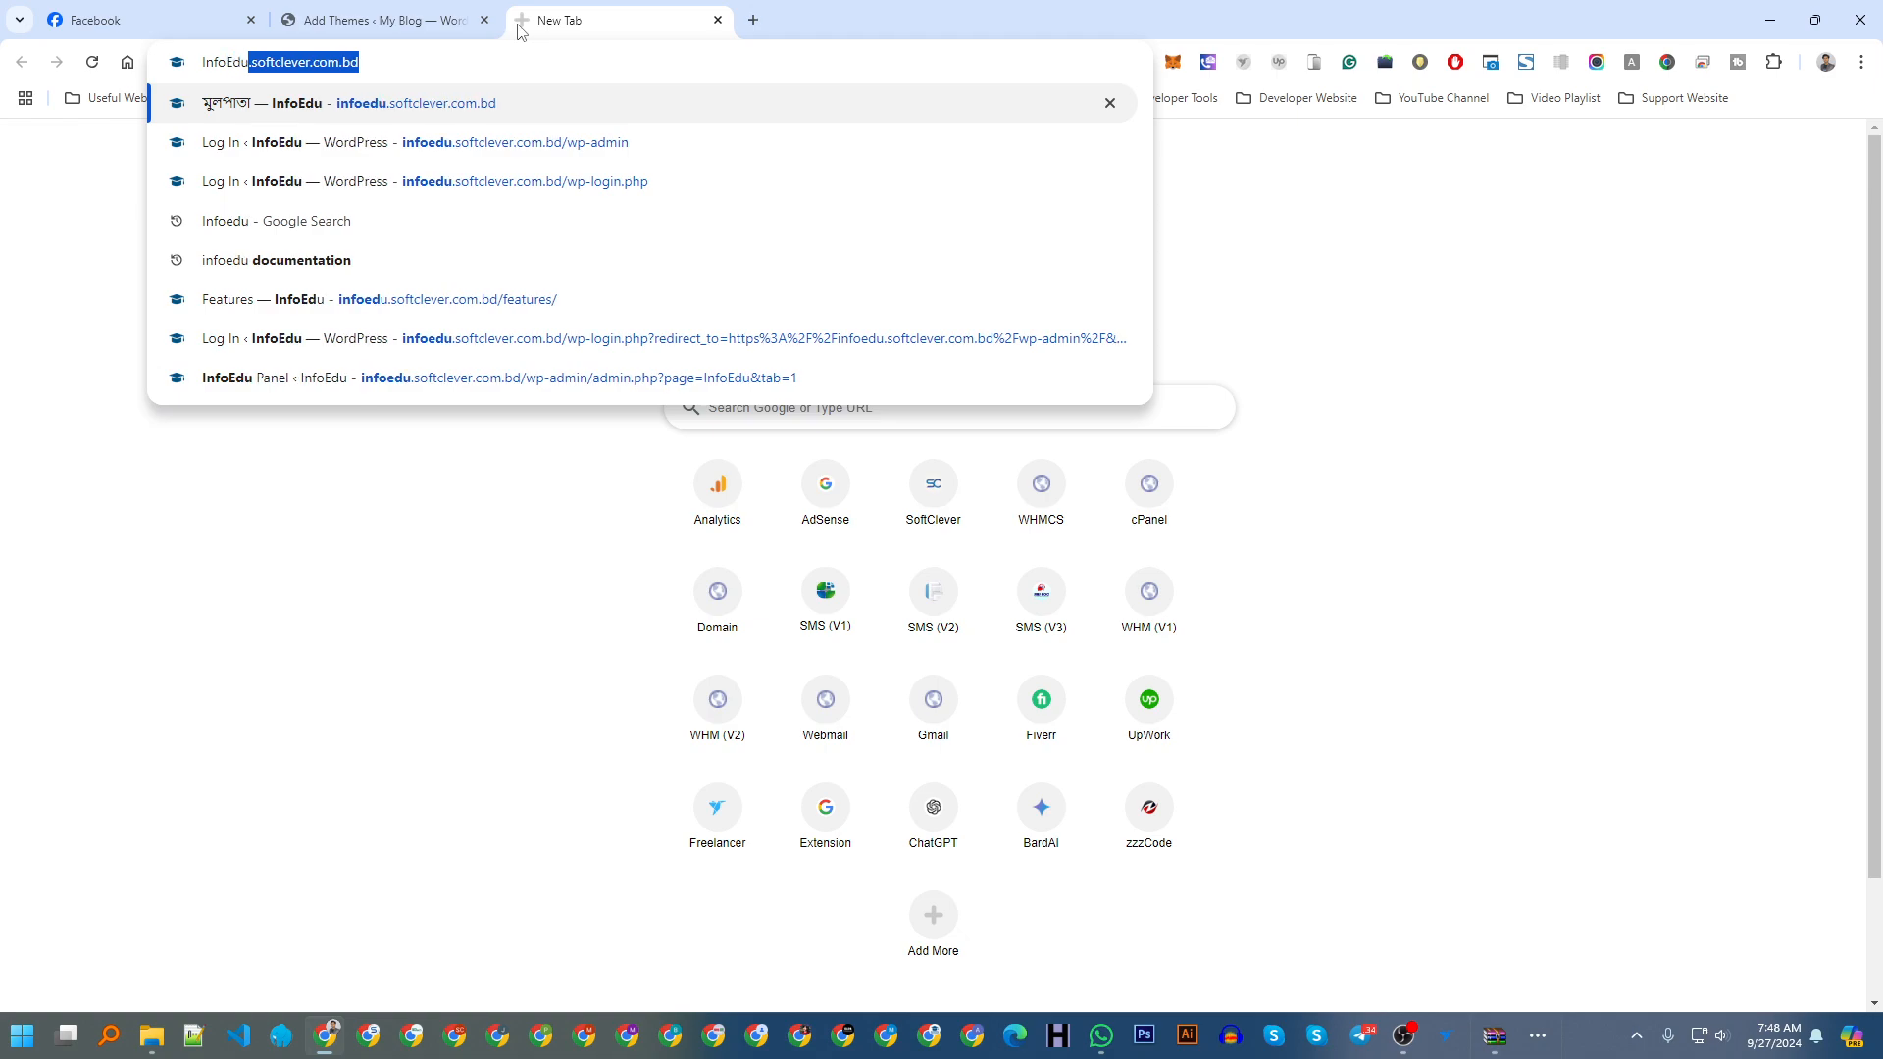
{"action": "key", "text": "Delete"}
{"action": "key", "text": "Return"}
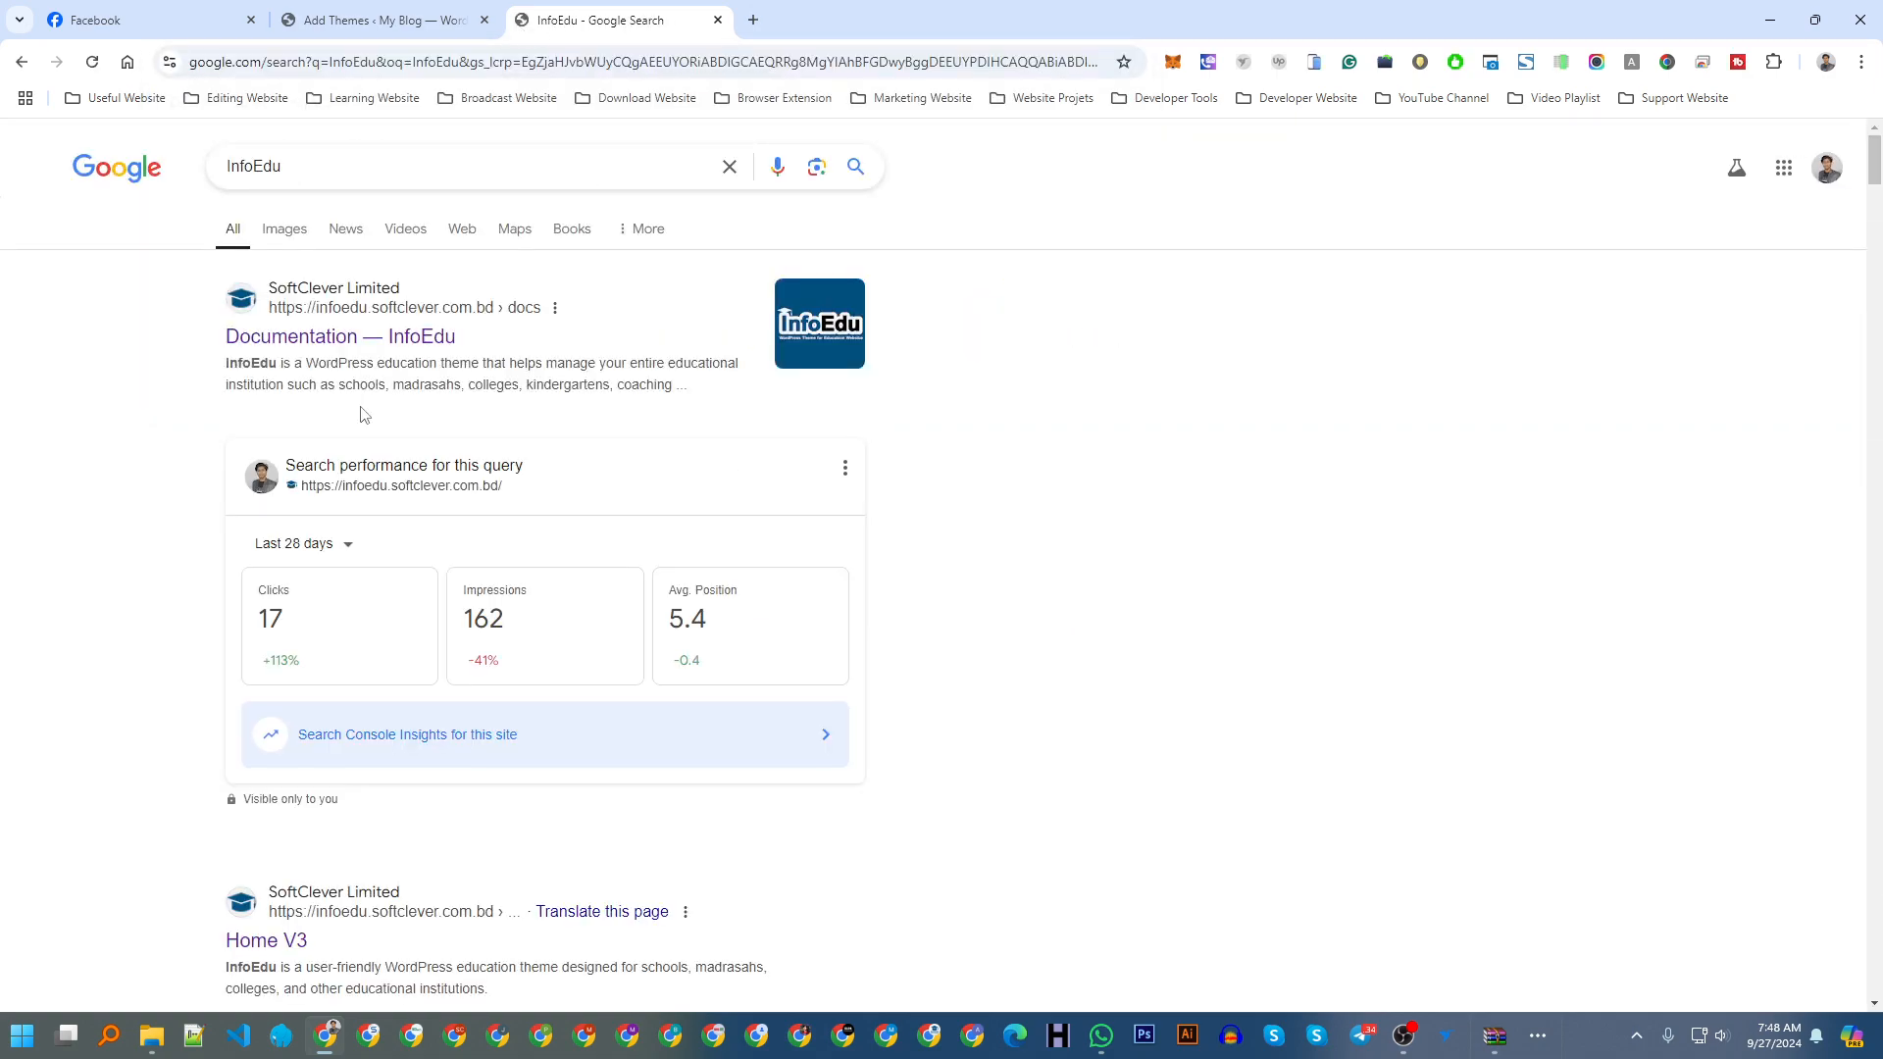
{"action": "left_click", "coordinate": [349, 164]}
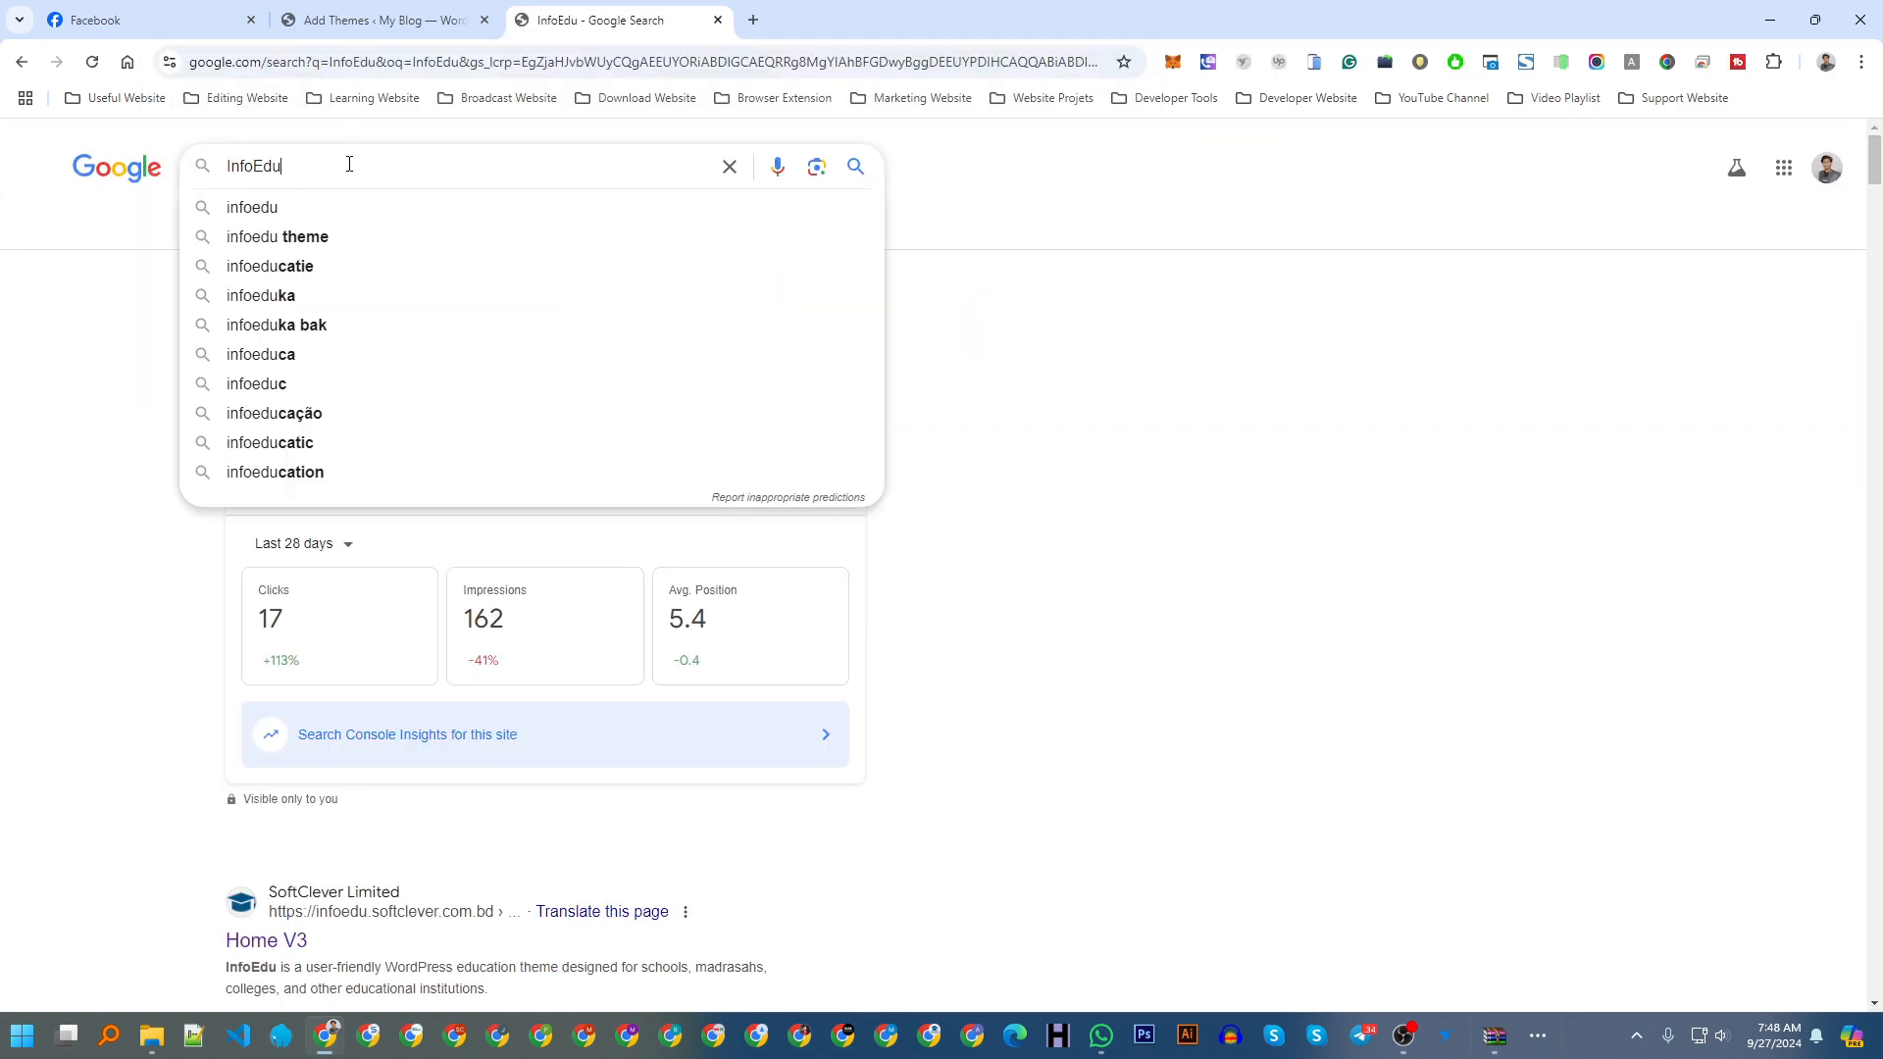
{"action": "type", "text": "installation"}
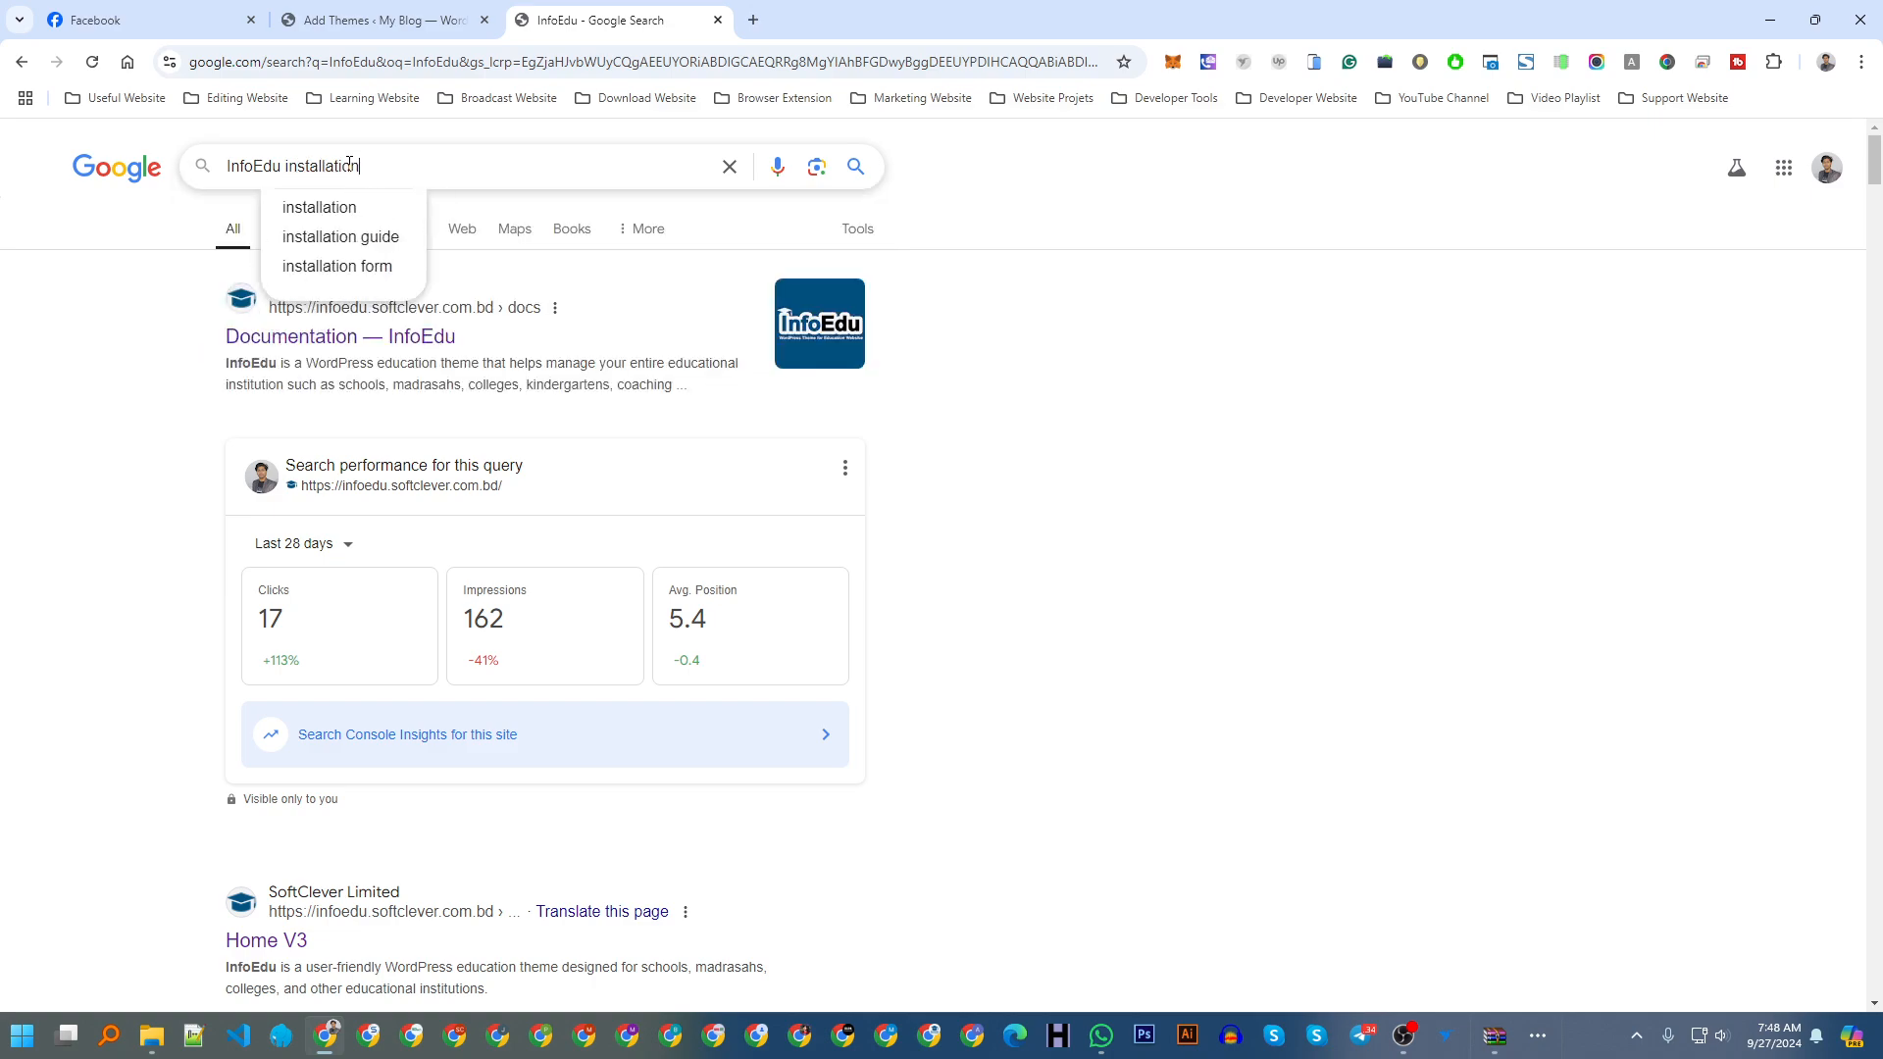
{"action": "key", "text": "Return"}
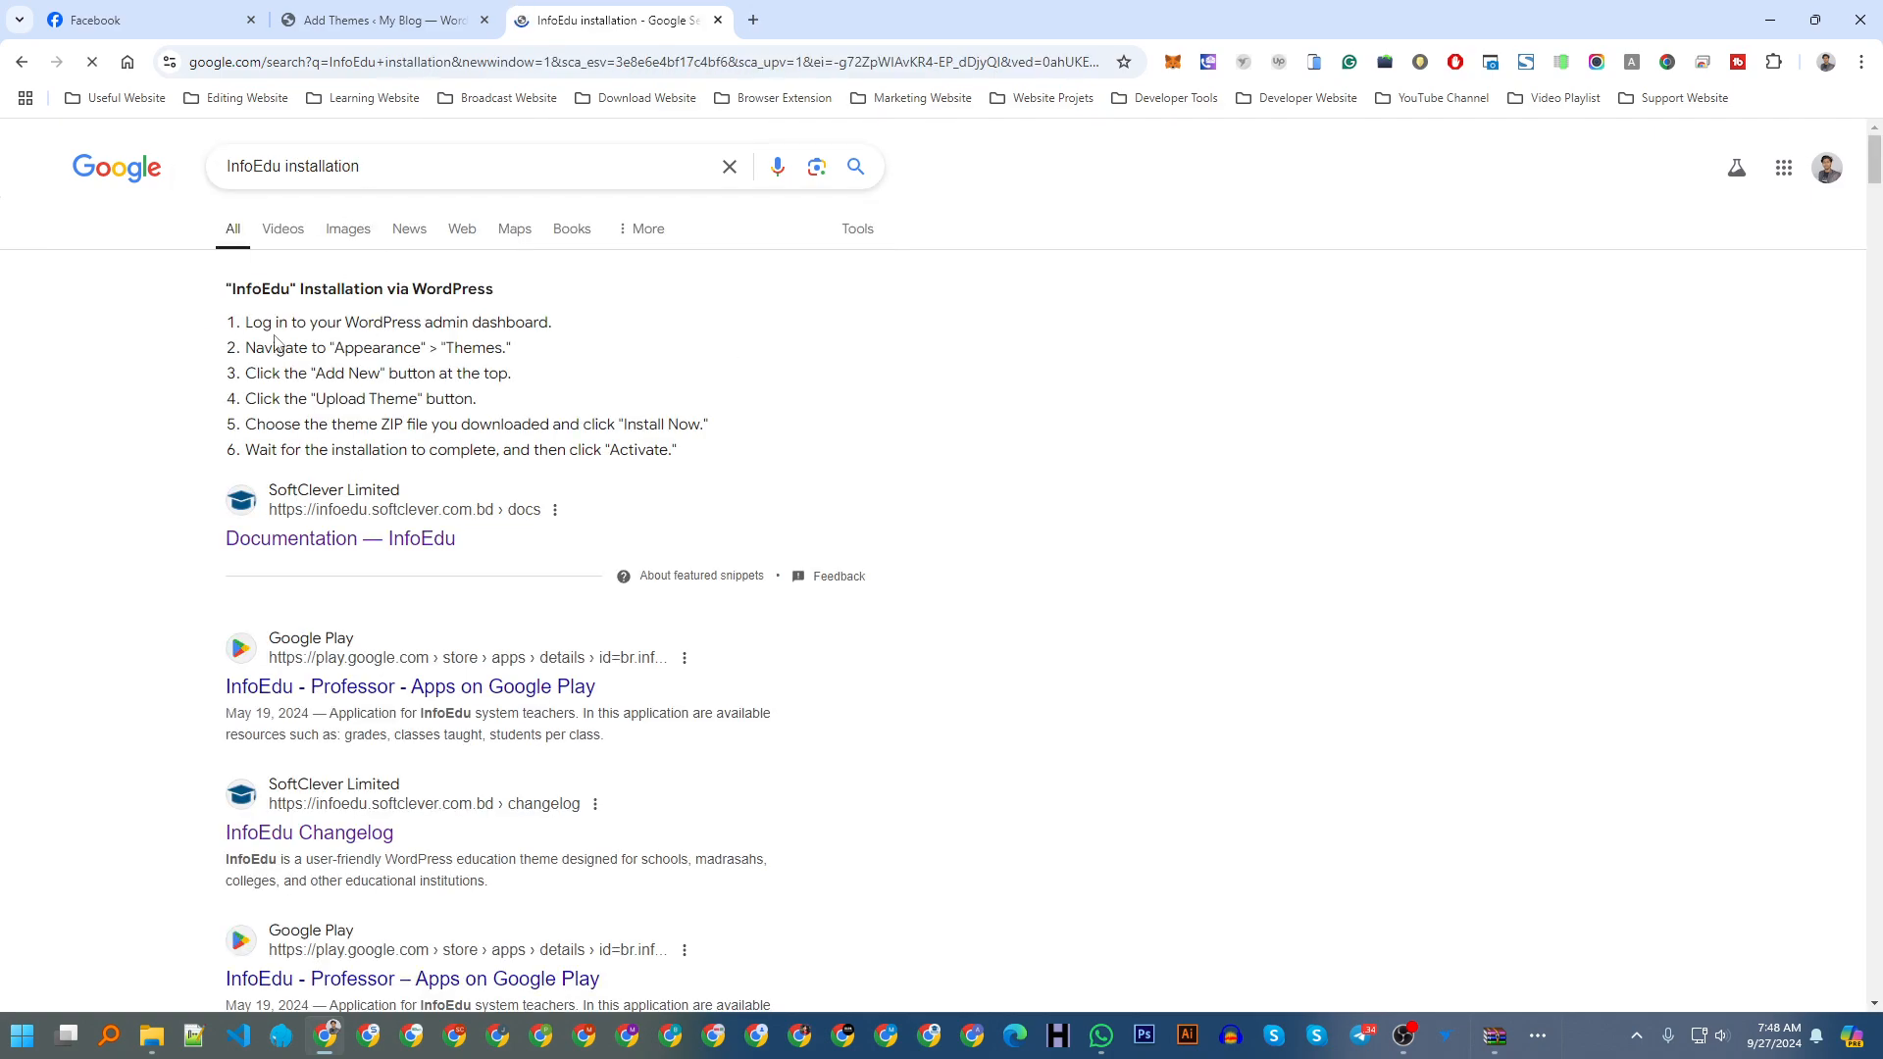
{"action": "left_click_drag", "start_coordinate": [247, 326], "coordinate": [491, 404]}
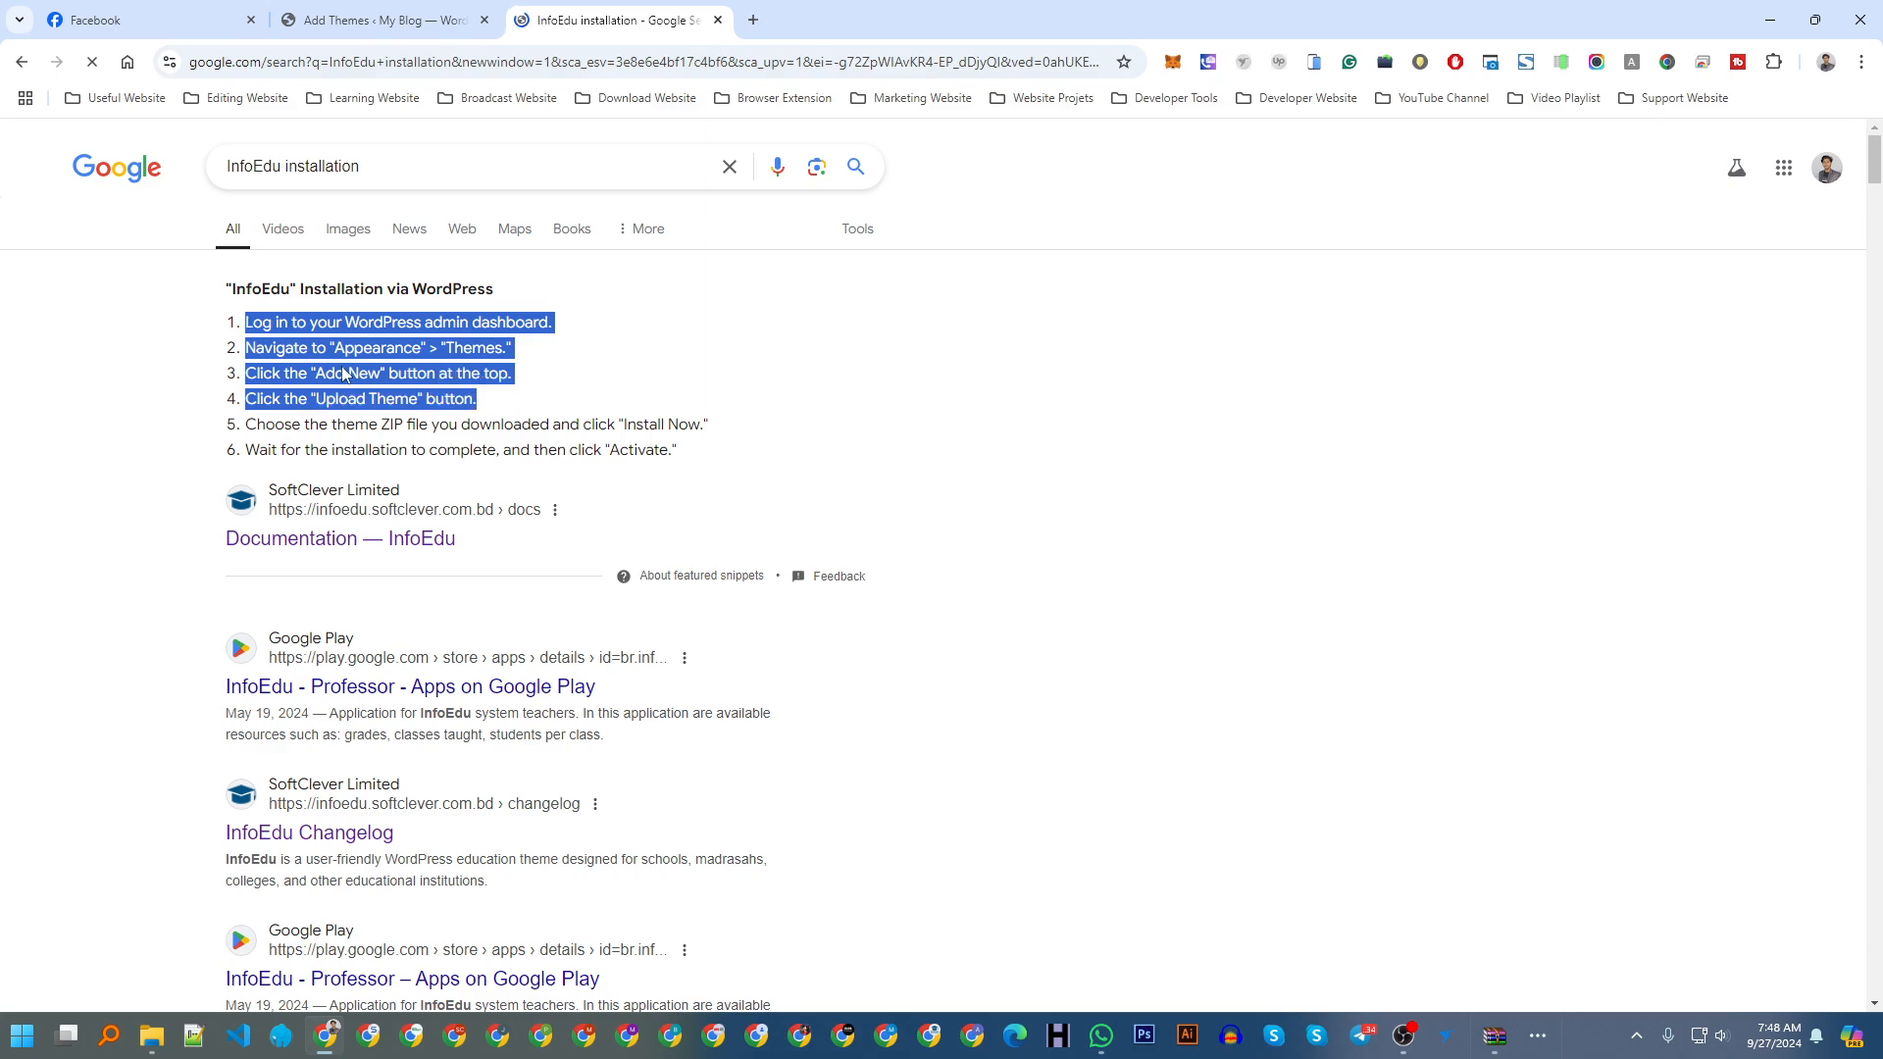
{"action": "left_click", "coordinate": [334, 416]}
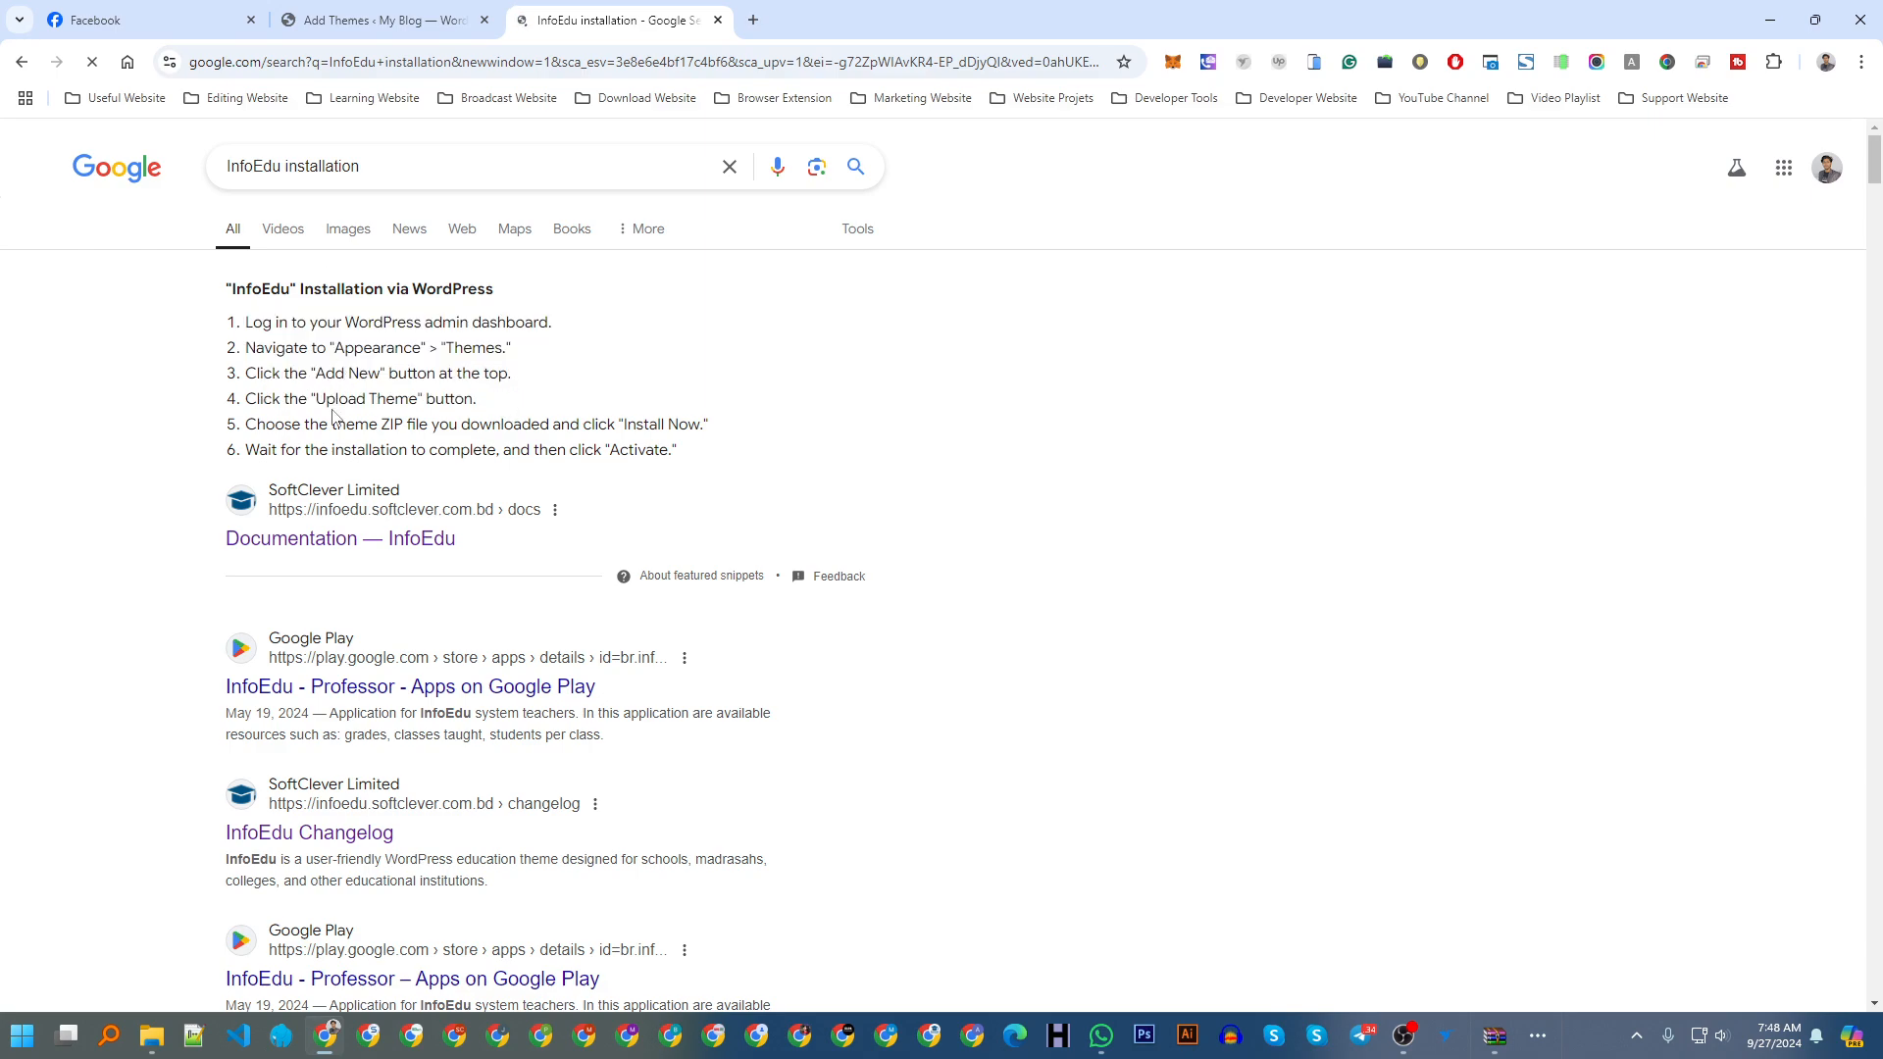
Step: Open the InfoEdu documentation page and read its instructions on theme purchase and installation via WordPress and cPanel
{"action": "left_click", "coordinate": [330, 540]}
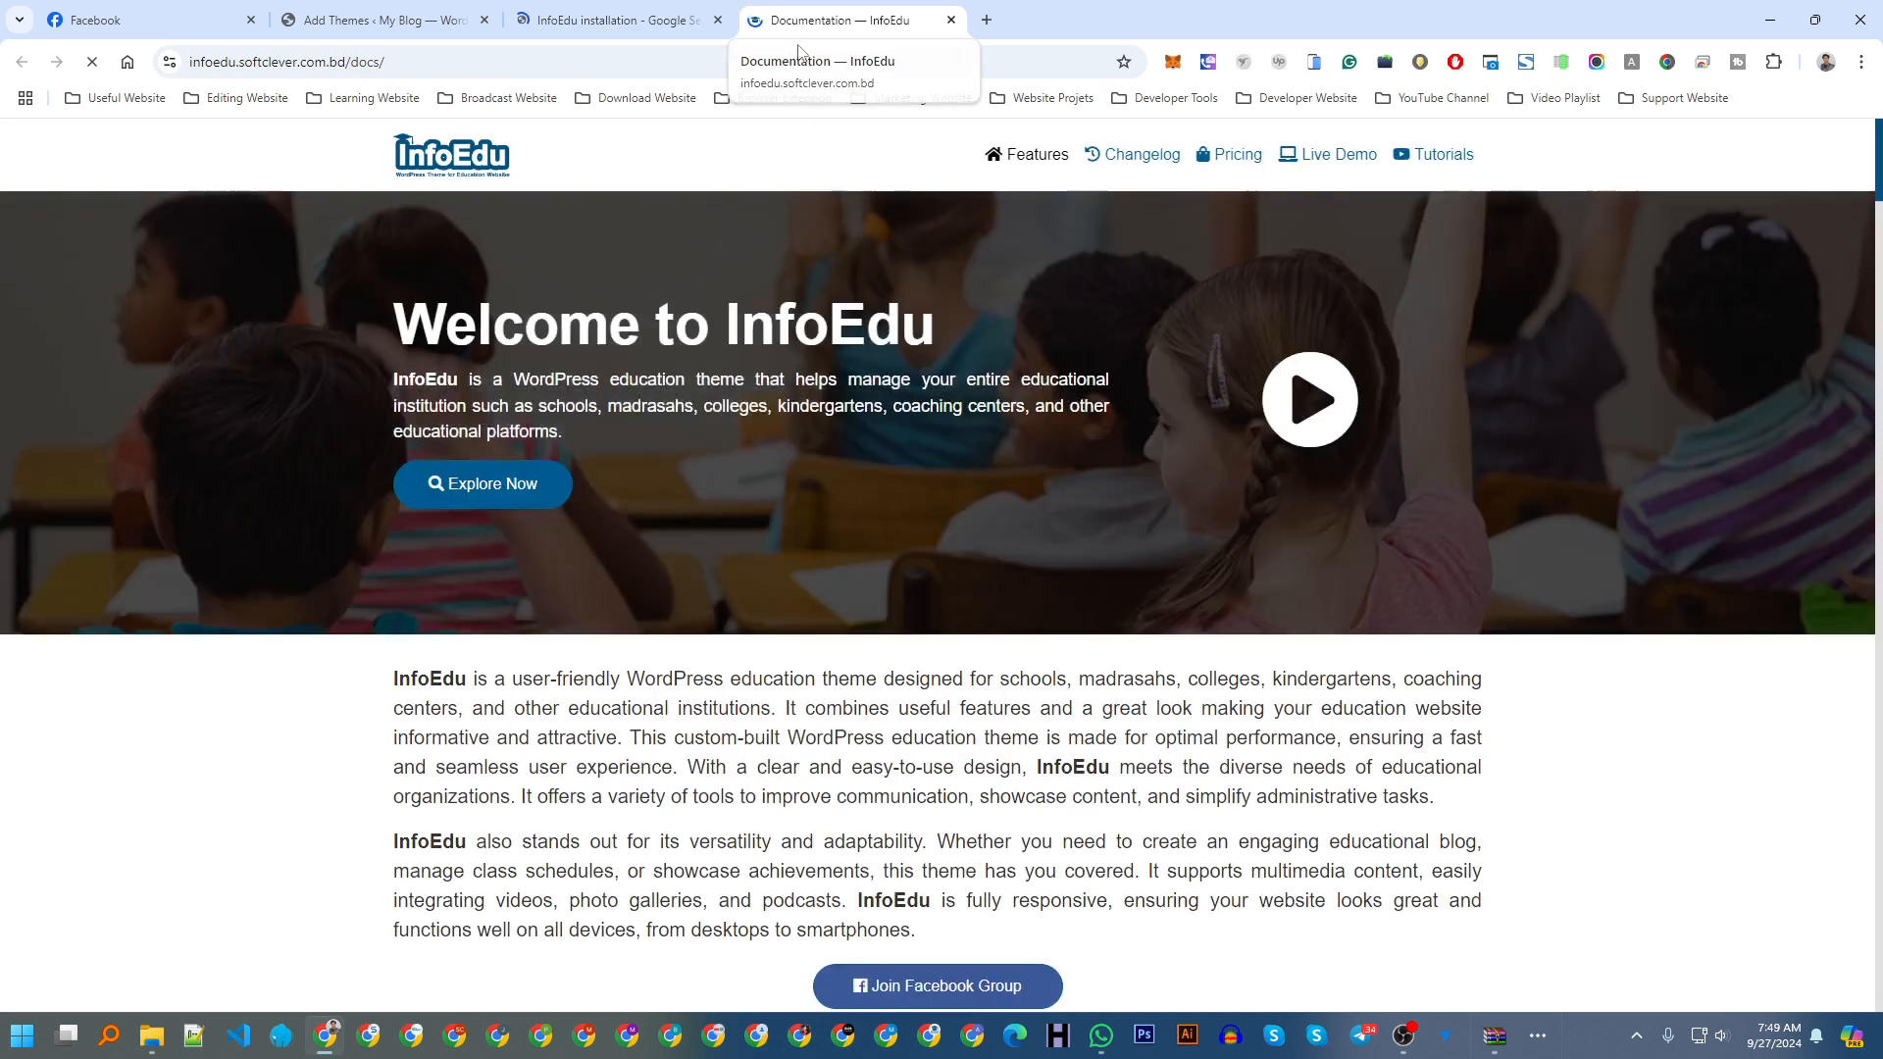
{"action": "scroll", "coordinate": [1871, 657], "scroll_direction": "down", "scroll_amount": 20}
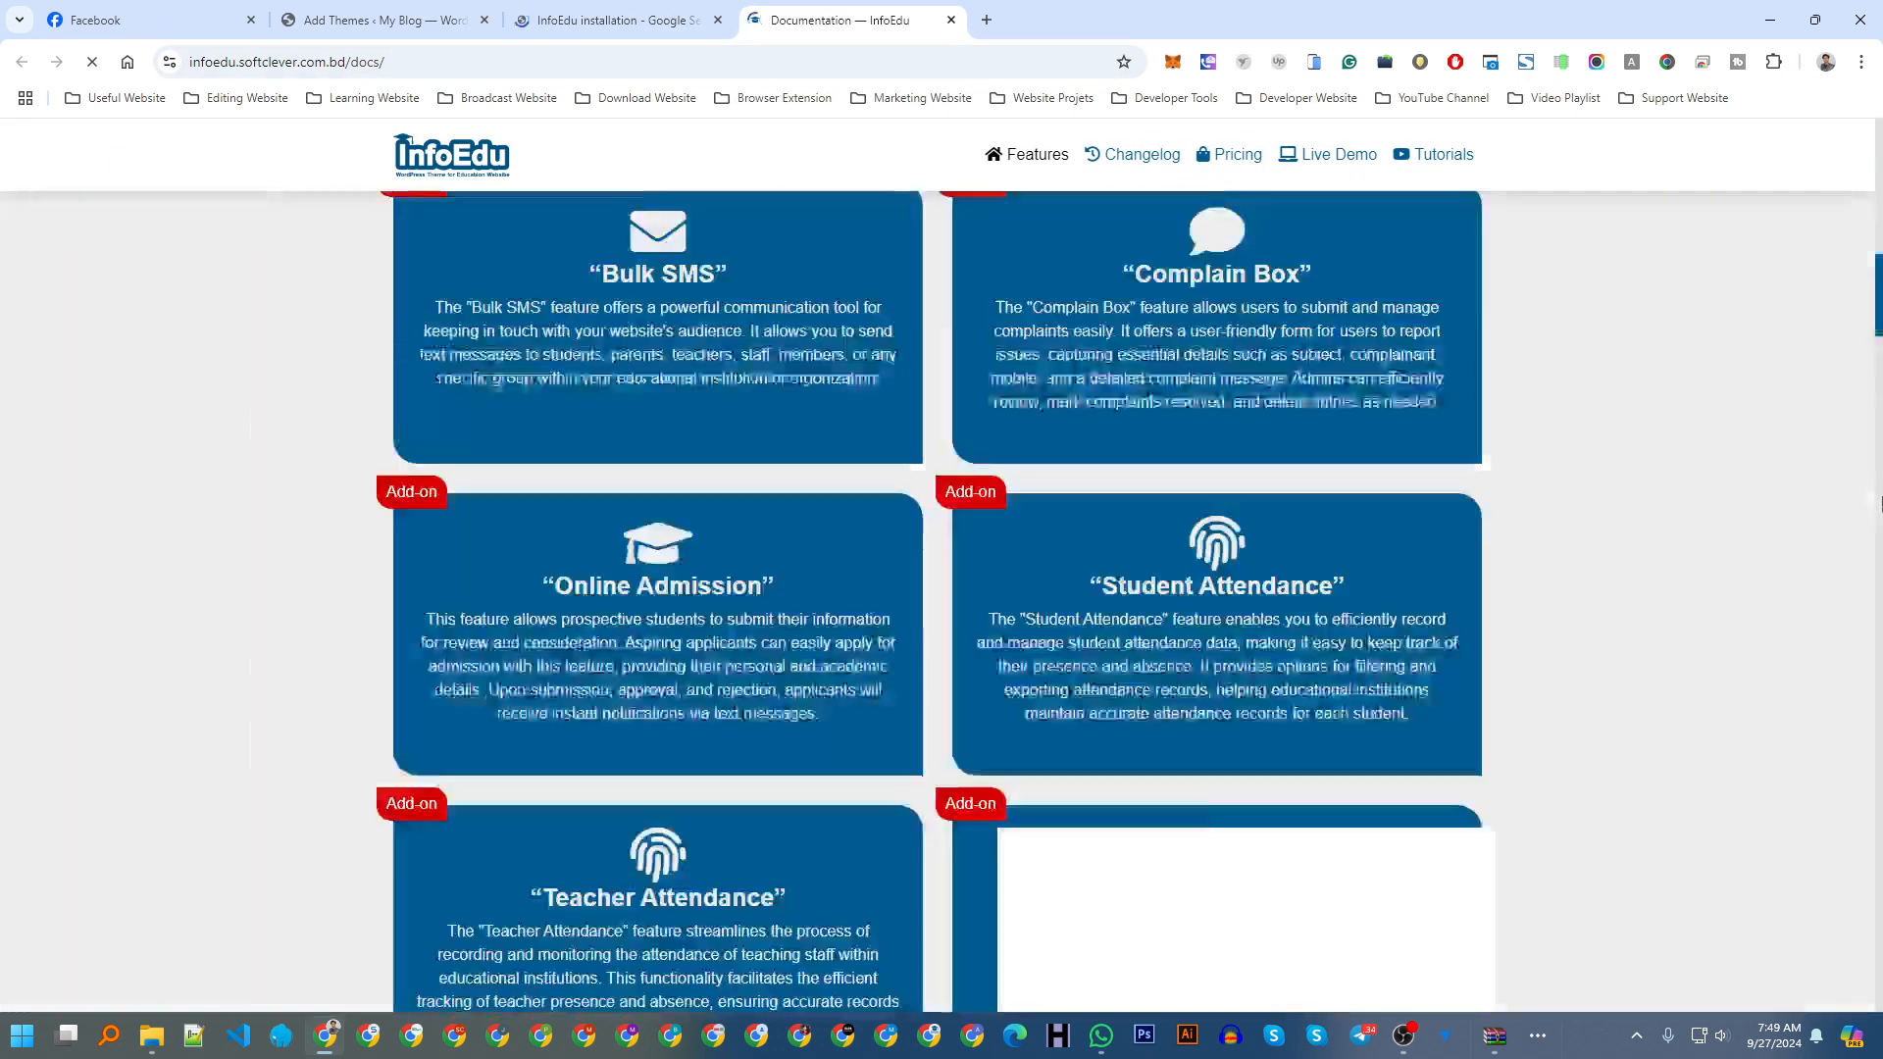
{"action": "scroll", "coordinate": [1872, 657], "scroll_direction": "down", "scroll_amount": 20}
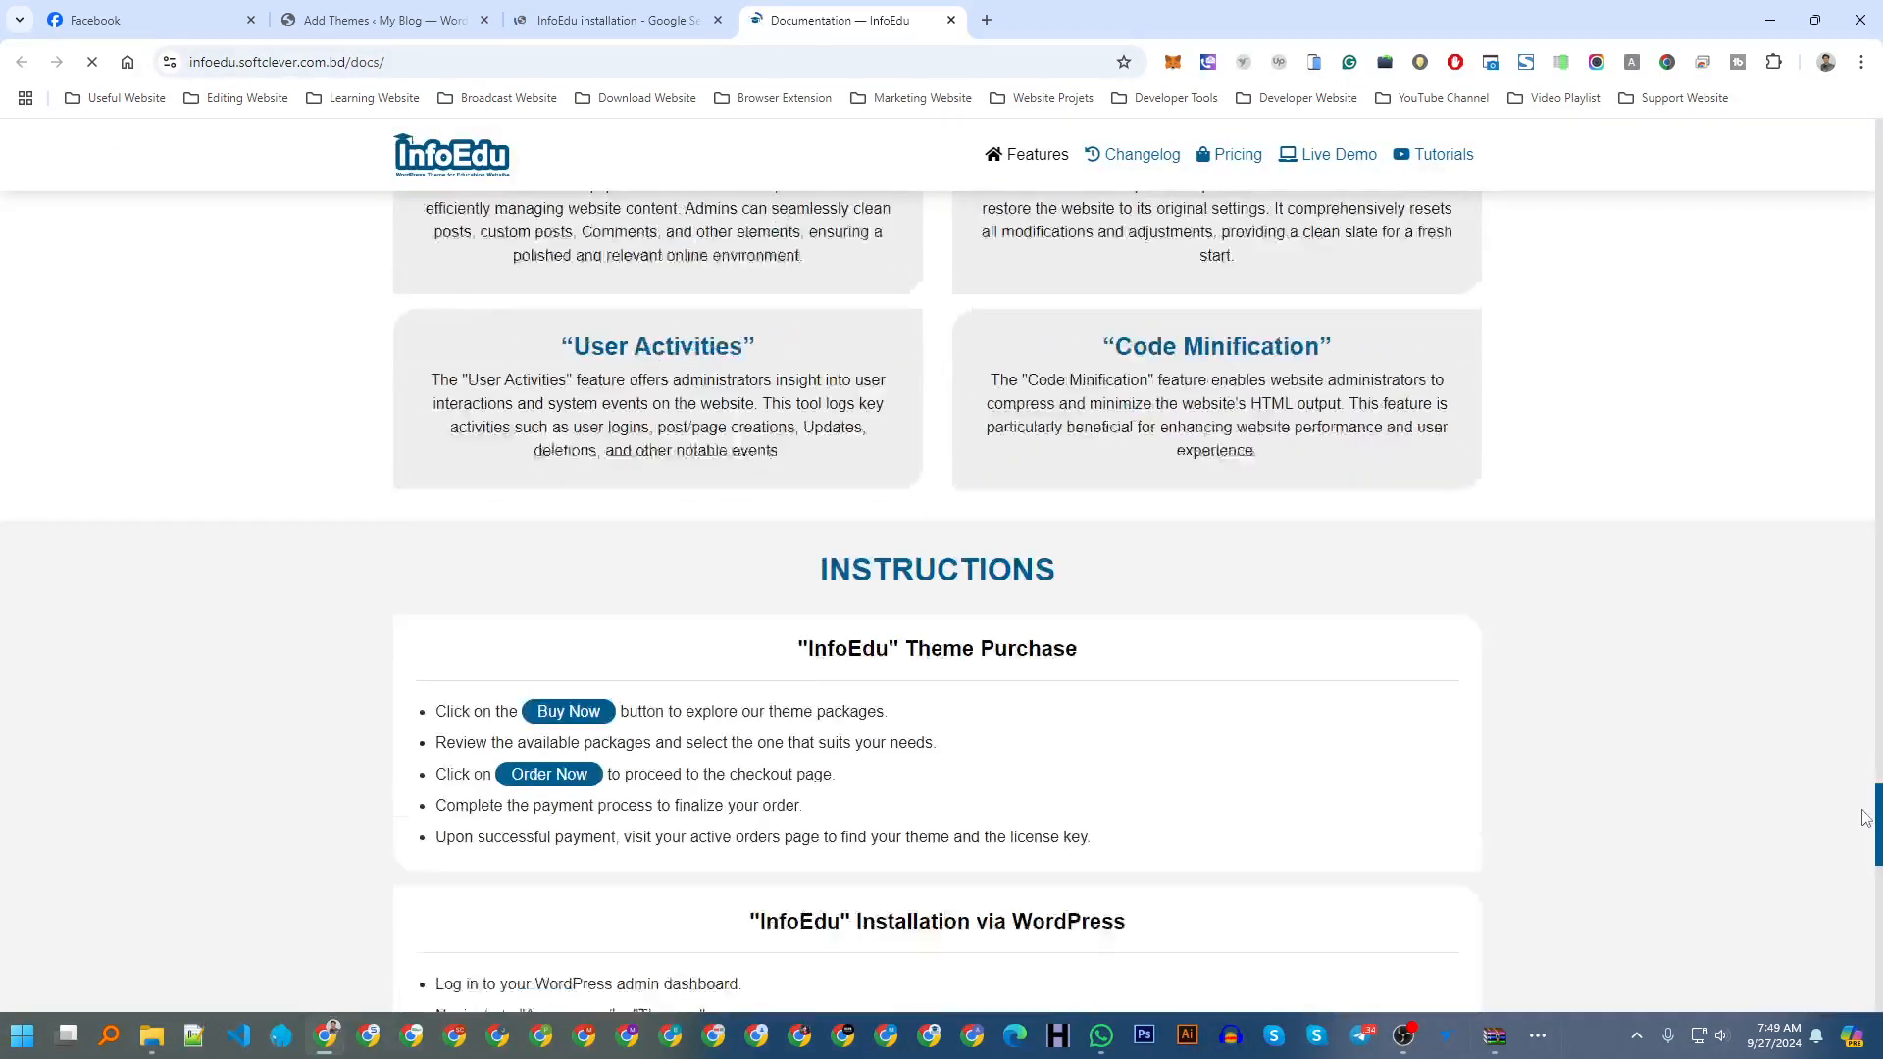
{"action": "scroll", "coordinate": [816, 637], "scroll_direction": "down", "scroll_amount": 2}
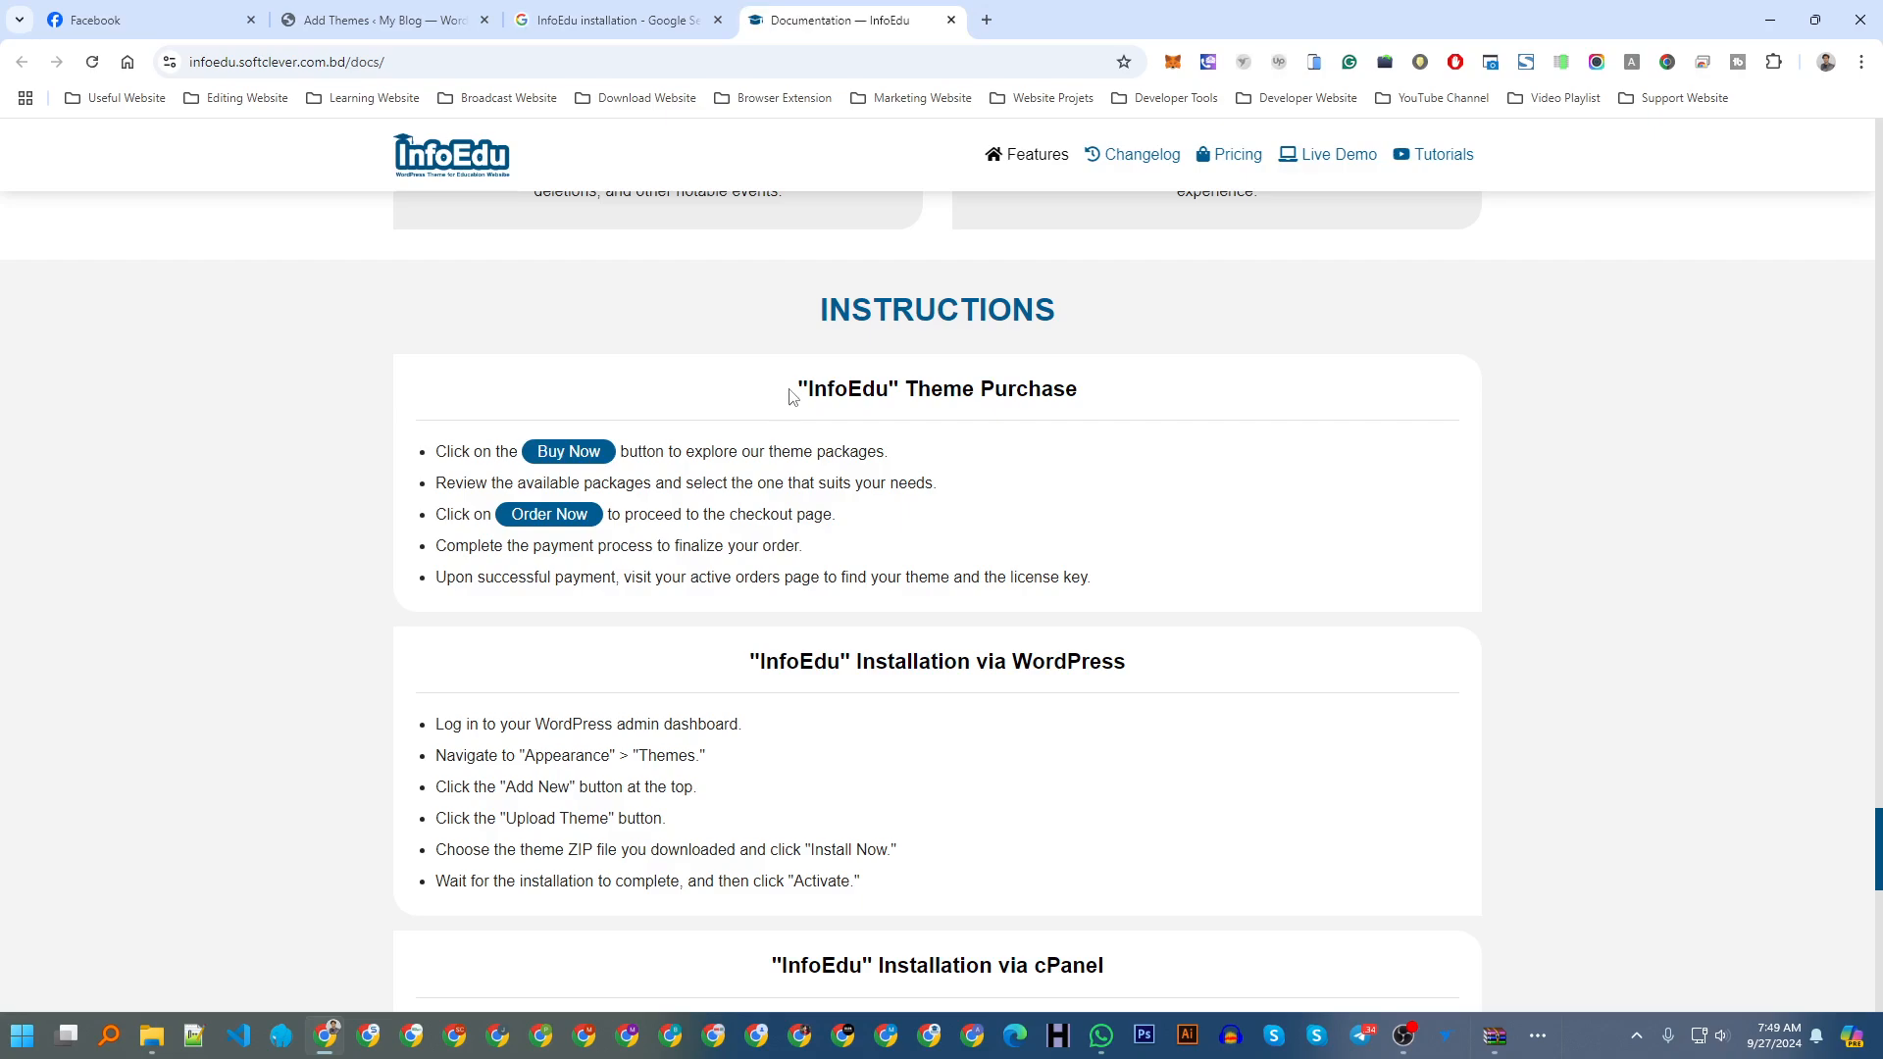
{"action": "scroll", "coordinate": [798, 483], "scroll_direction": "down", "scroll_amount": 2}
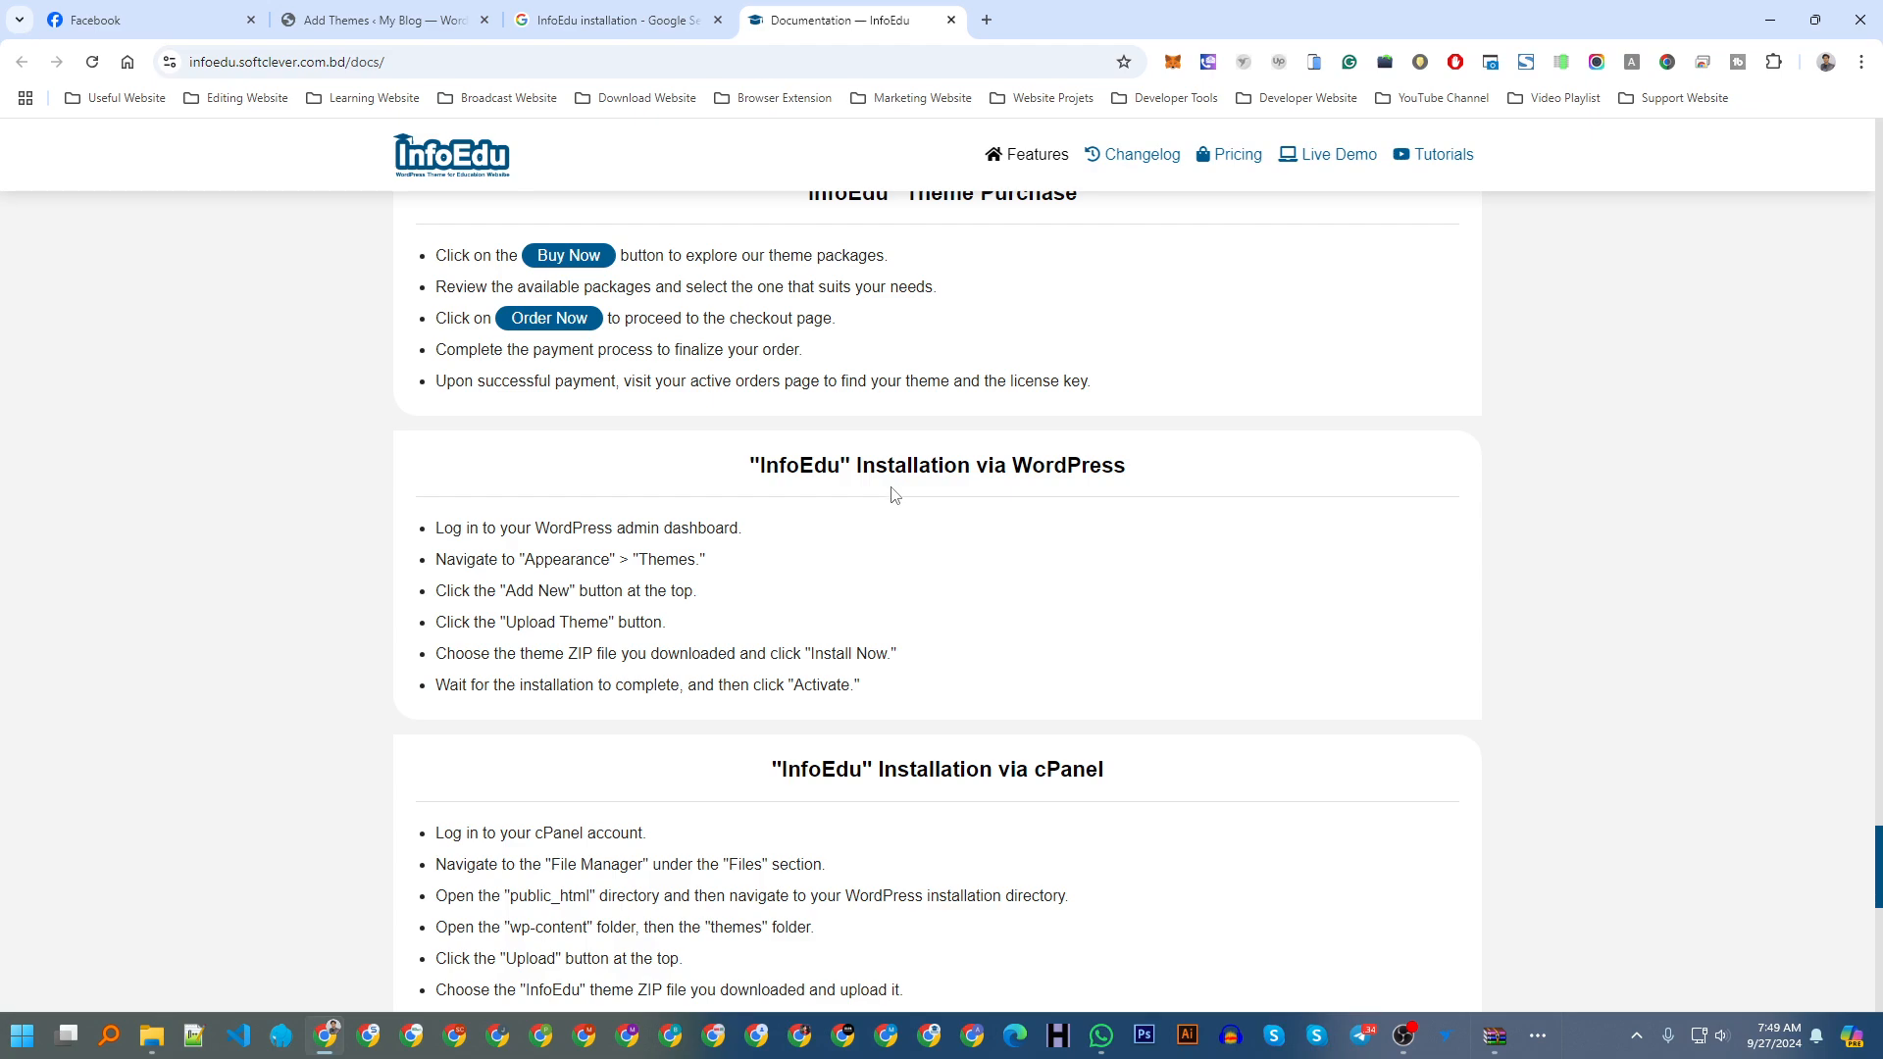
{"action": "scroll", "coordinate": [867, 652], "scroll_direction": "down", "scroll_amount": 1}
{"action": "scroll", "coordinate": [865, 658], "scroll_direction": "down", "scroll_amount": 2}
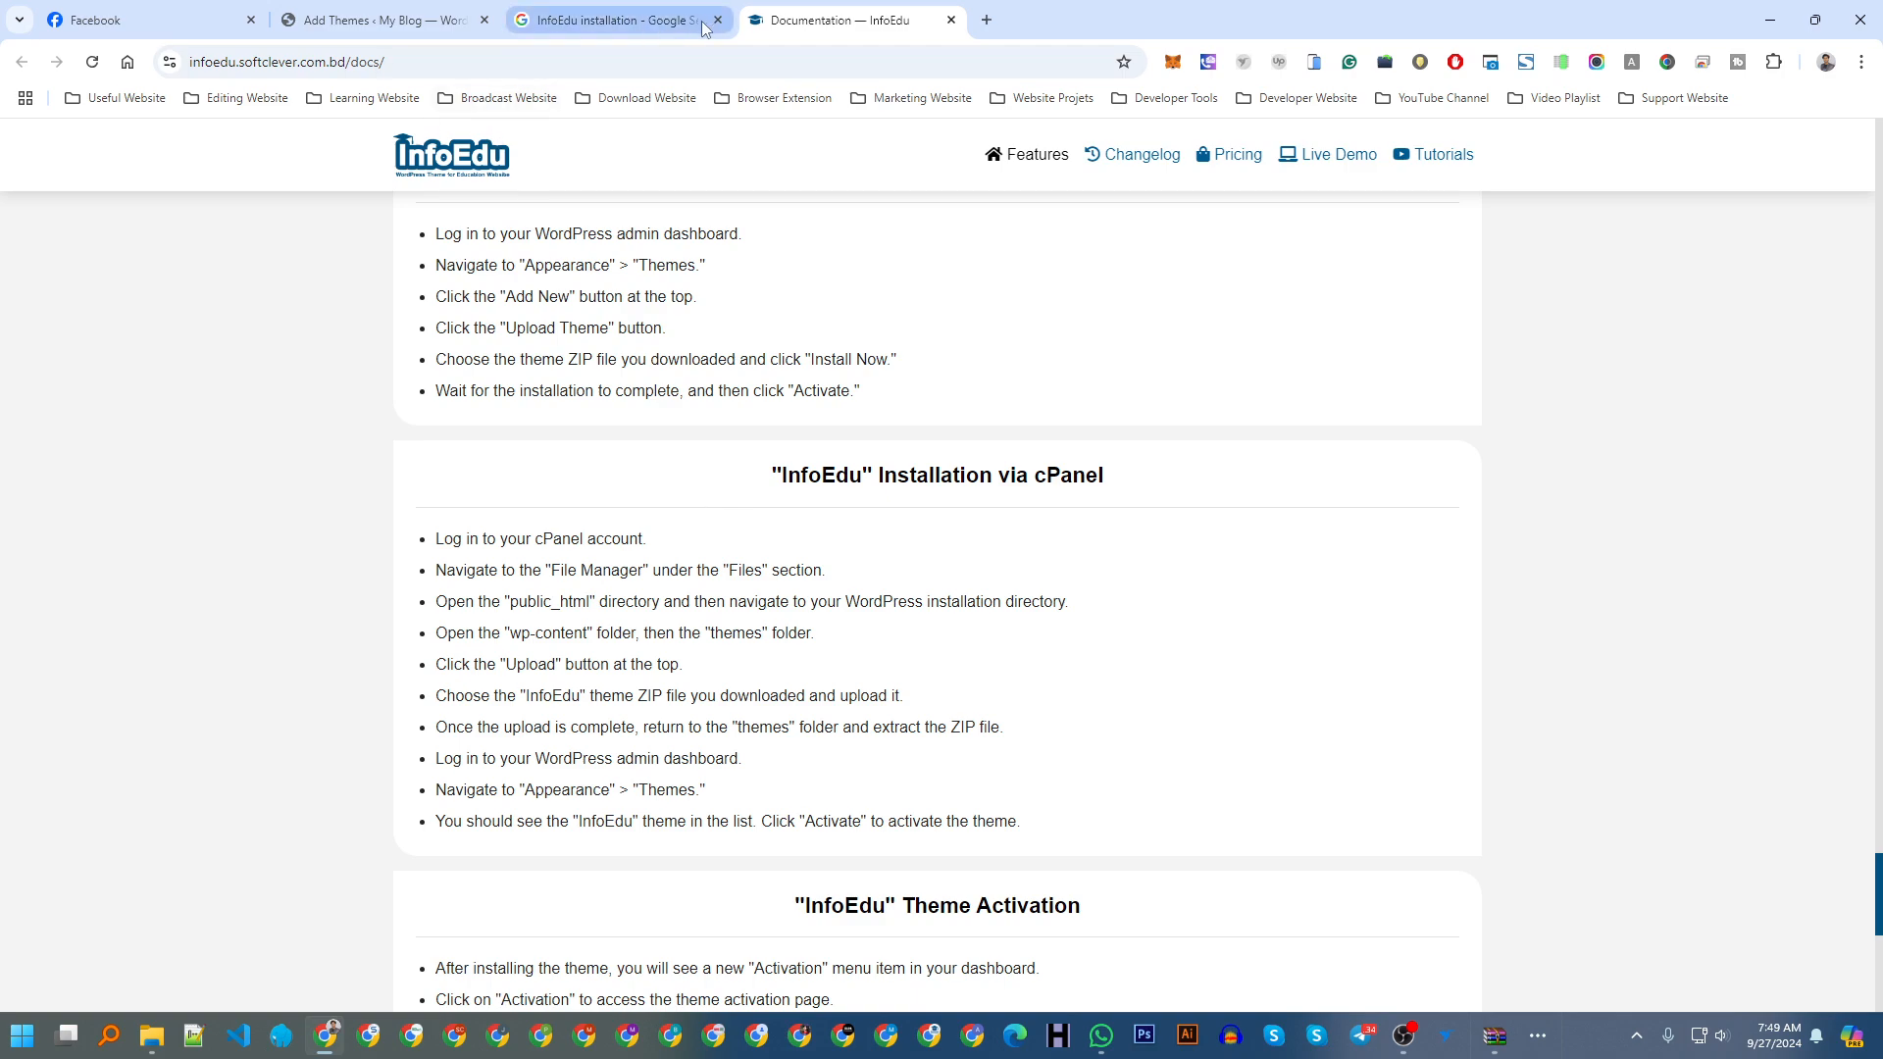
Step: Return to the Add Themes page and supply InfoEdu 9.4.zip from the ASSETS (I:) drive as the theme file for upload
{"action": "left_click", "coordinate": [389, 17]}
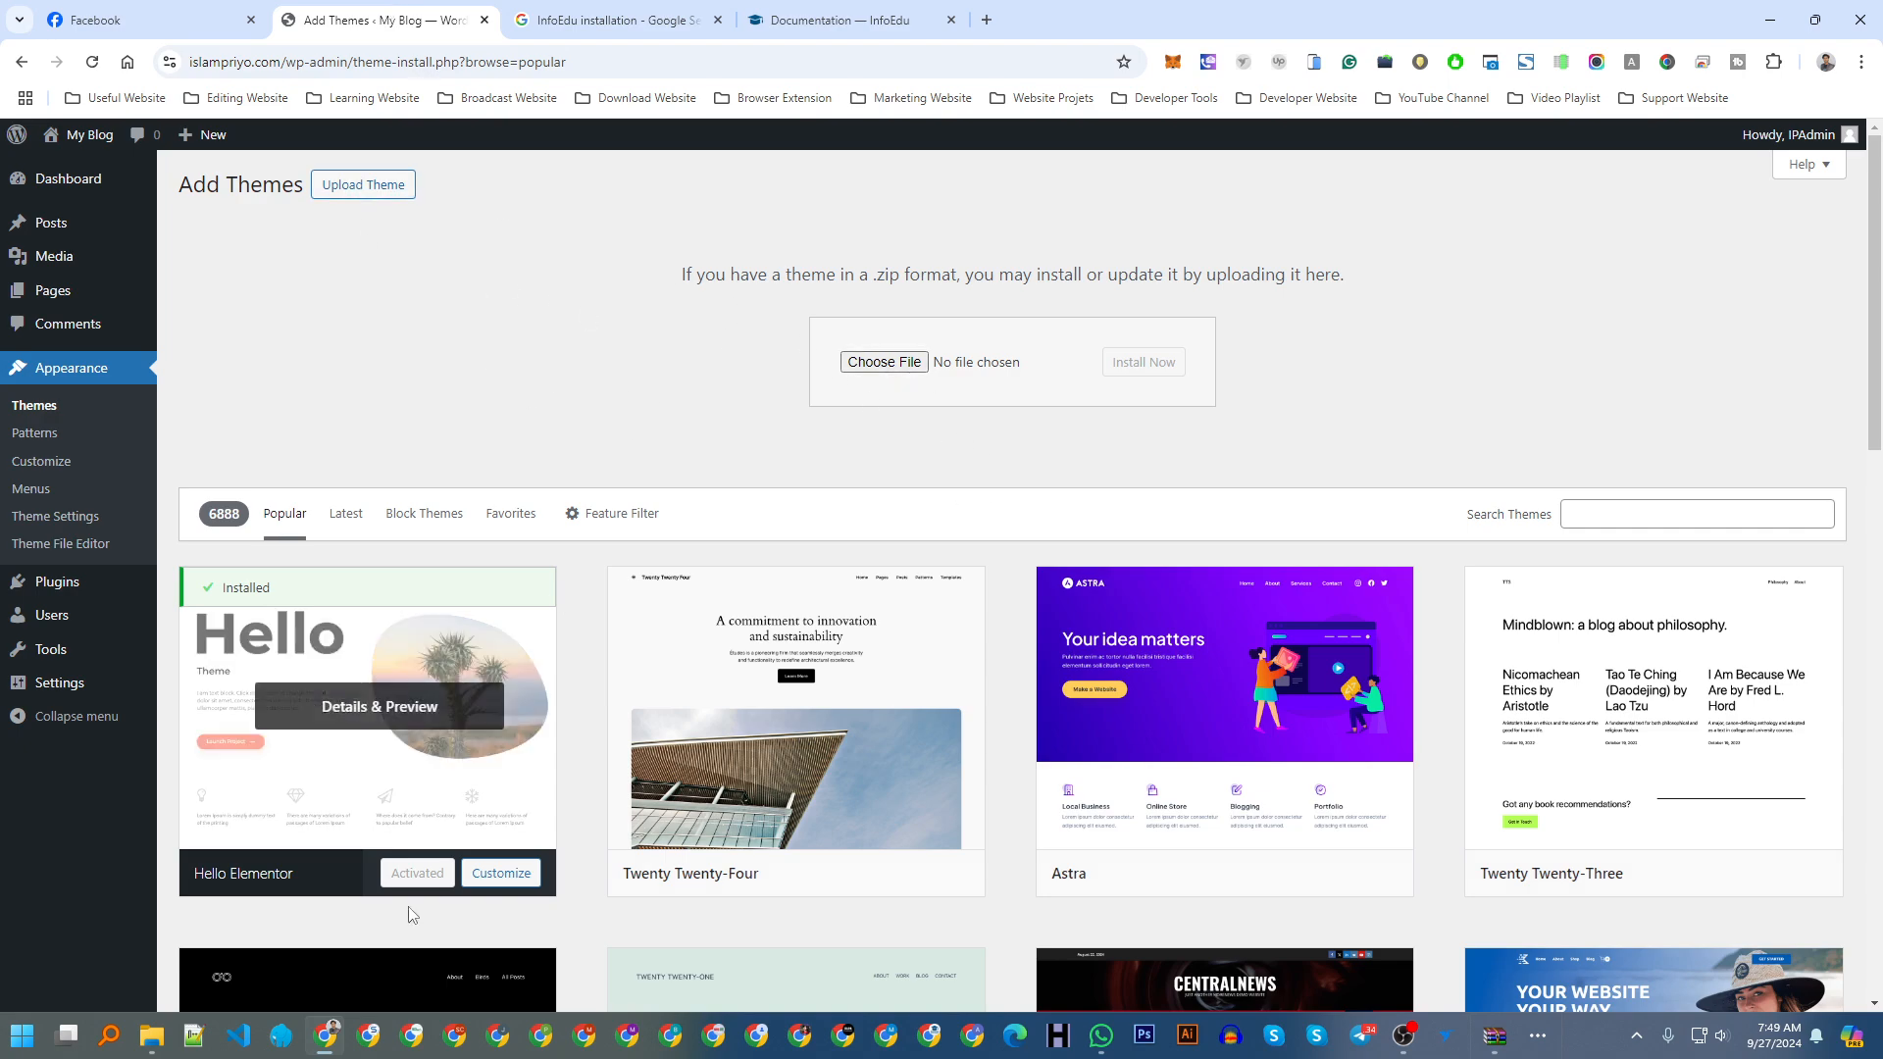
{"action": "left_click", "coordinate": [152, 1037]}
{"action": "left_click", "coordinate": [856, 233]}
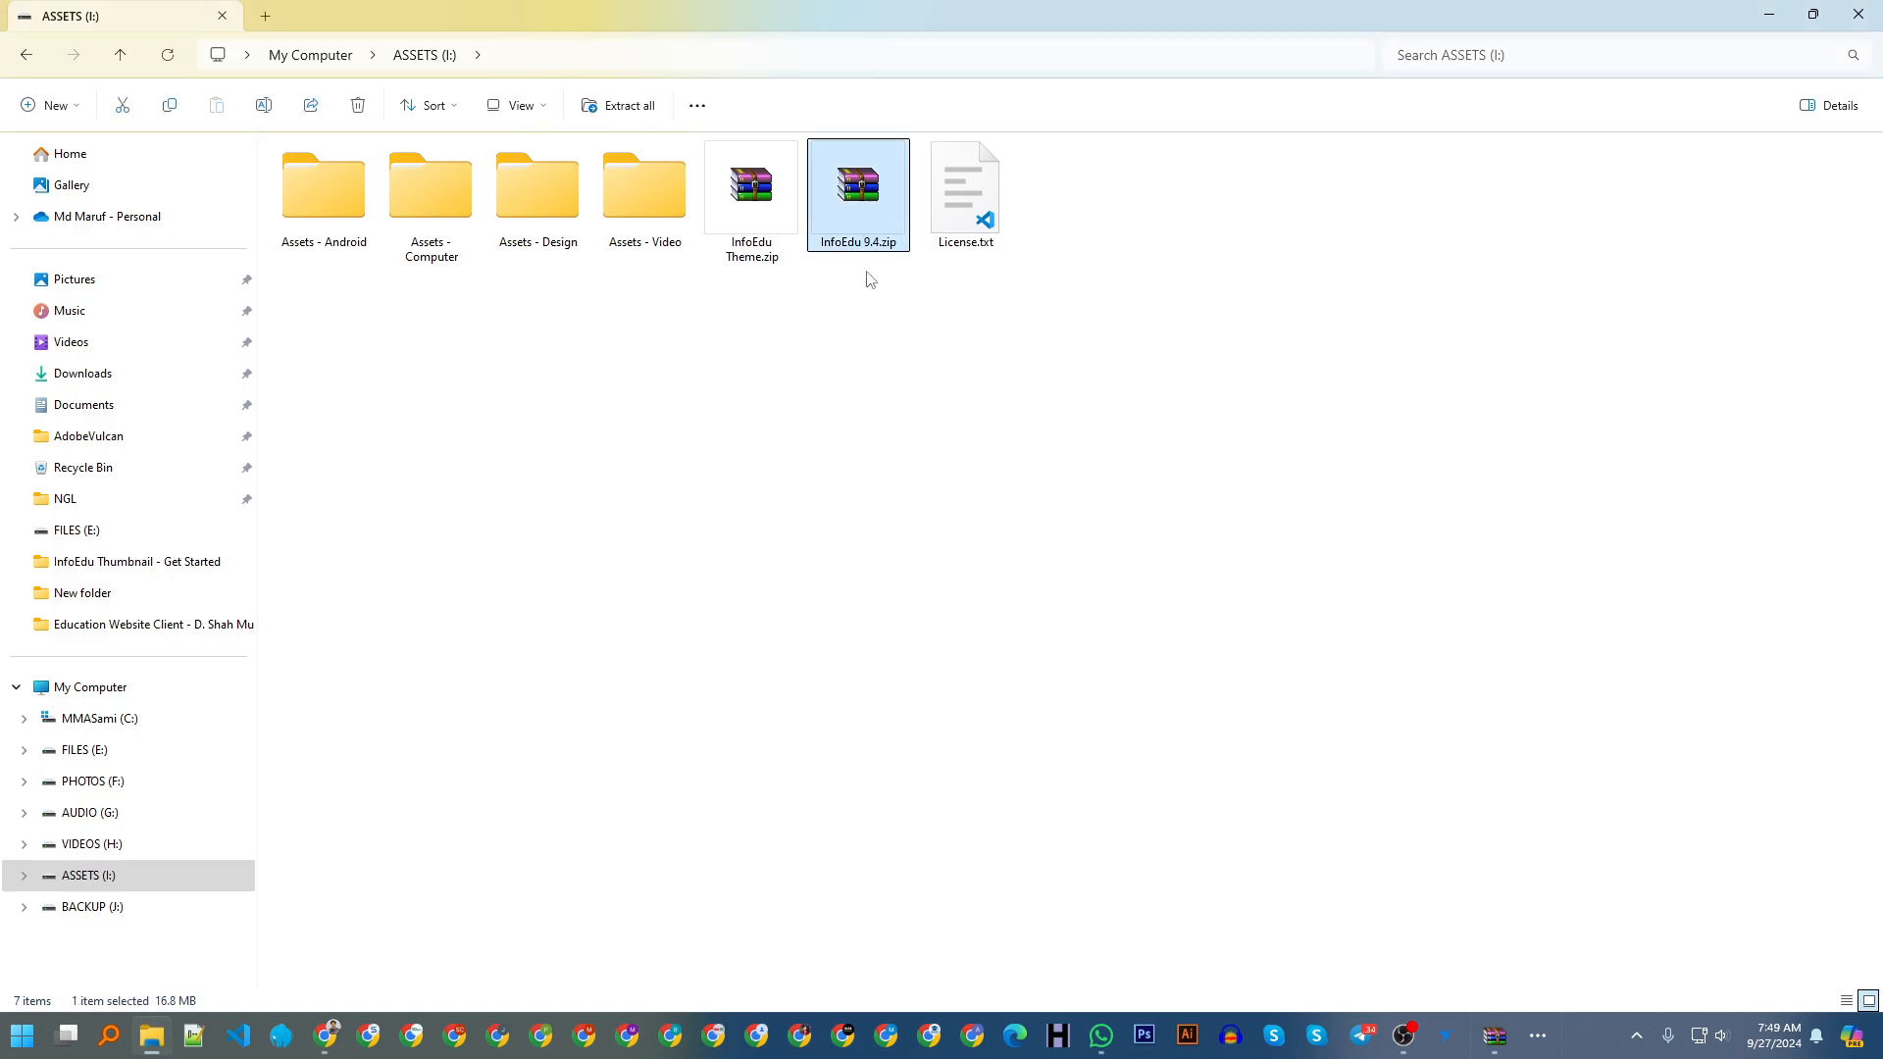
{"action": "left_click", "coordinate": [896, 436]}
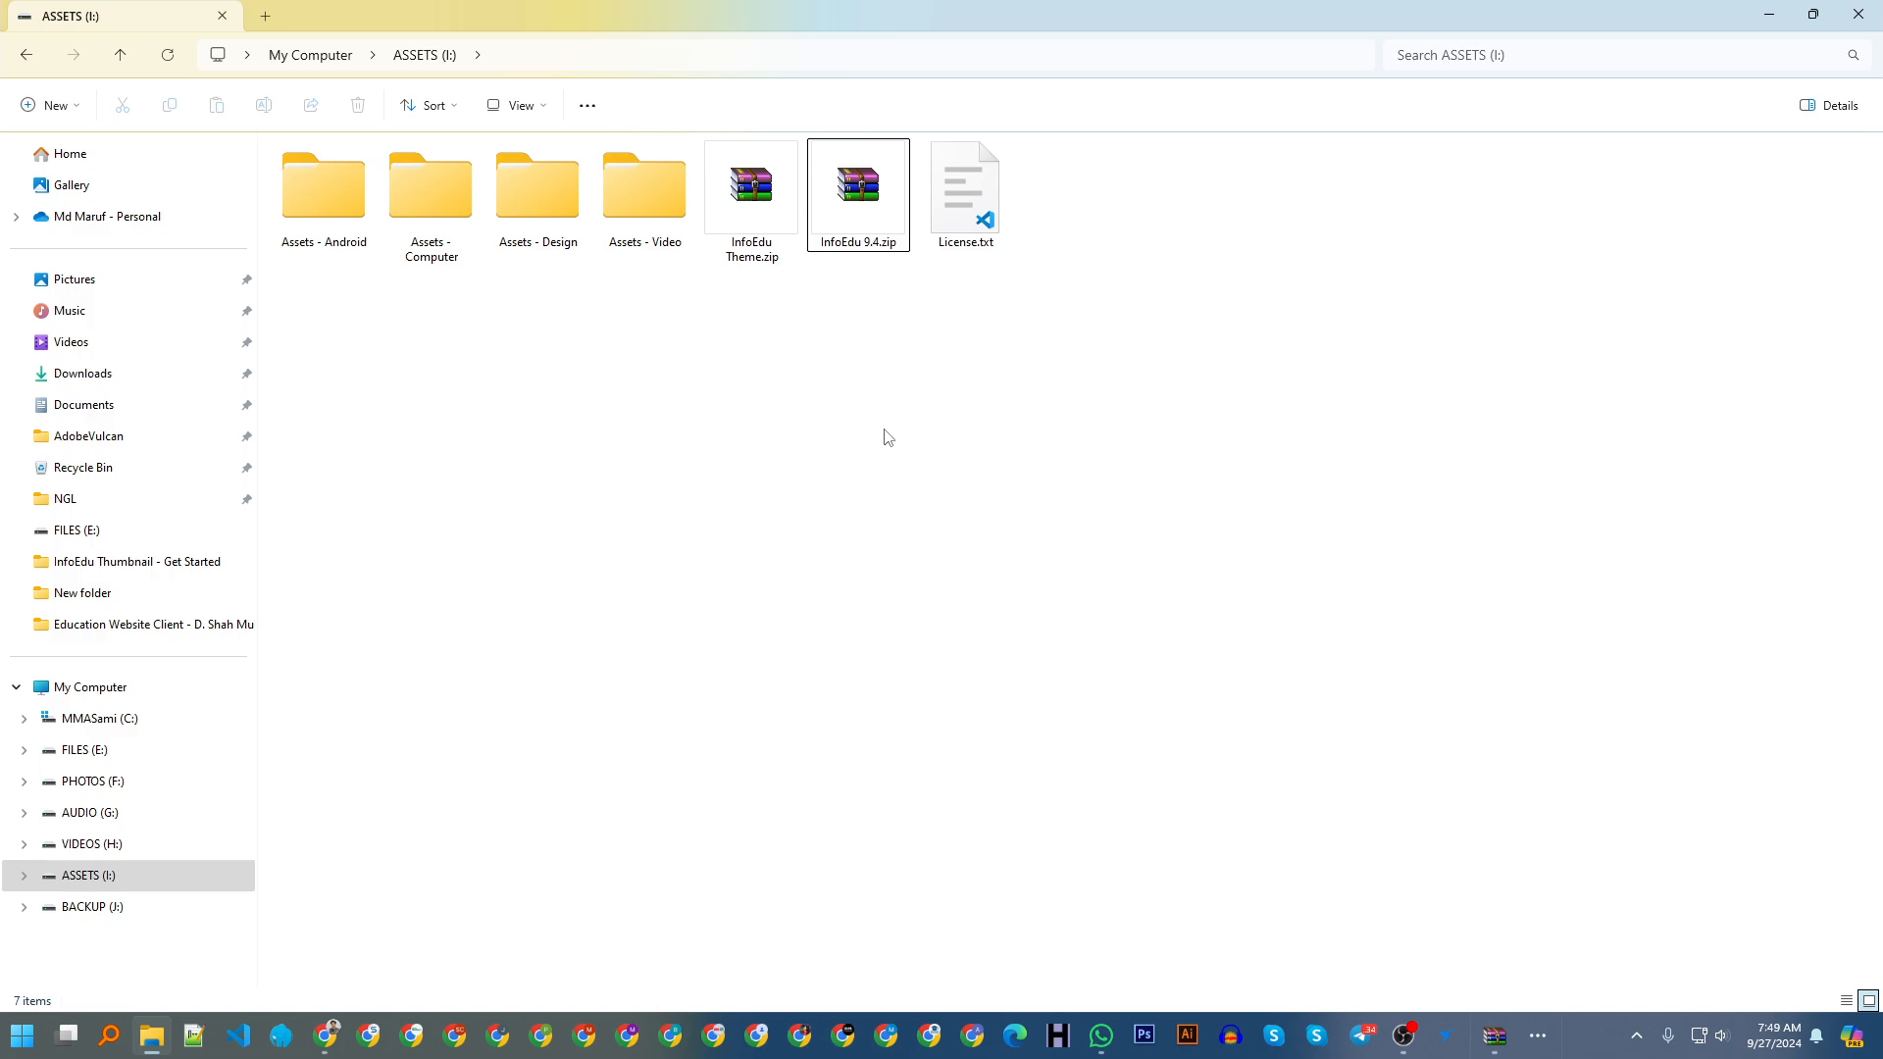
{"action": "left_click", "coordinate": [889, 201]}
{"action": "left_click_drag", "start_coordinate": [883, 200], "coordinate": [933, 390]}
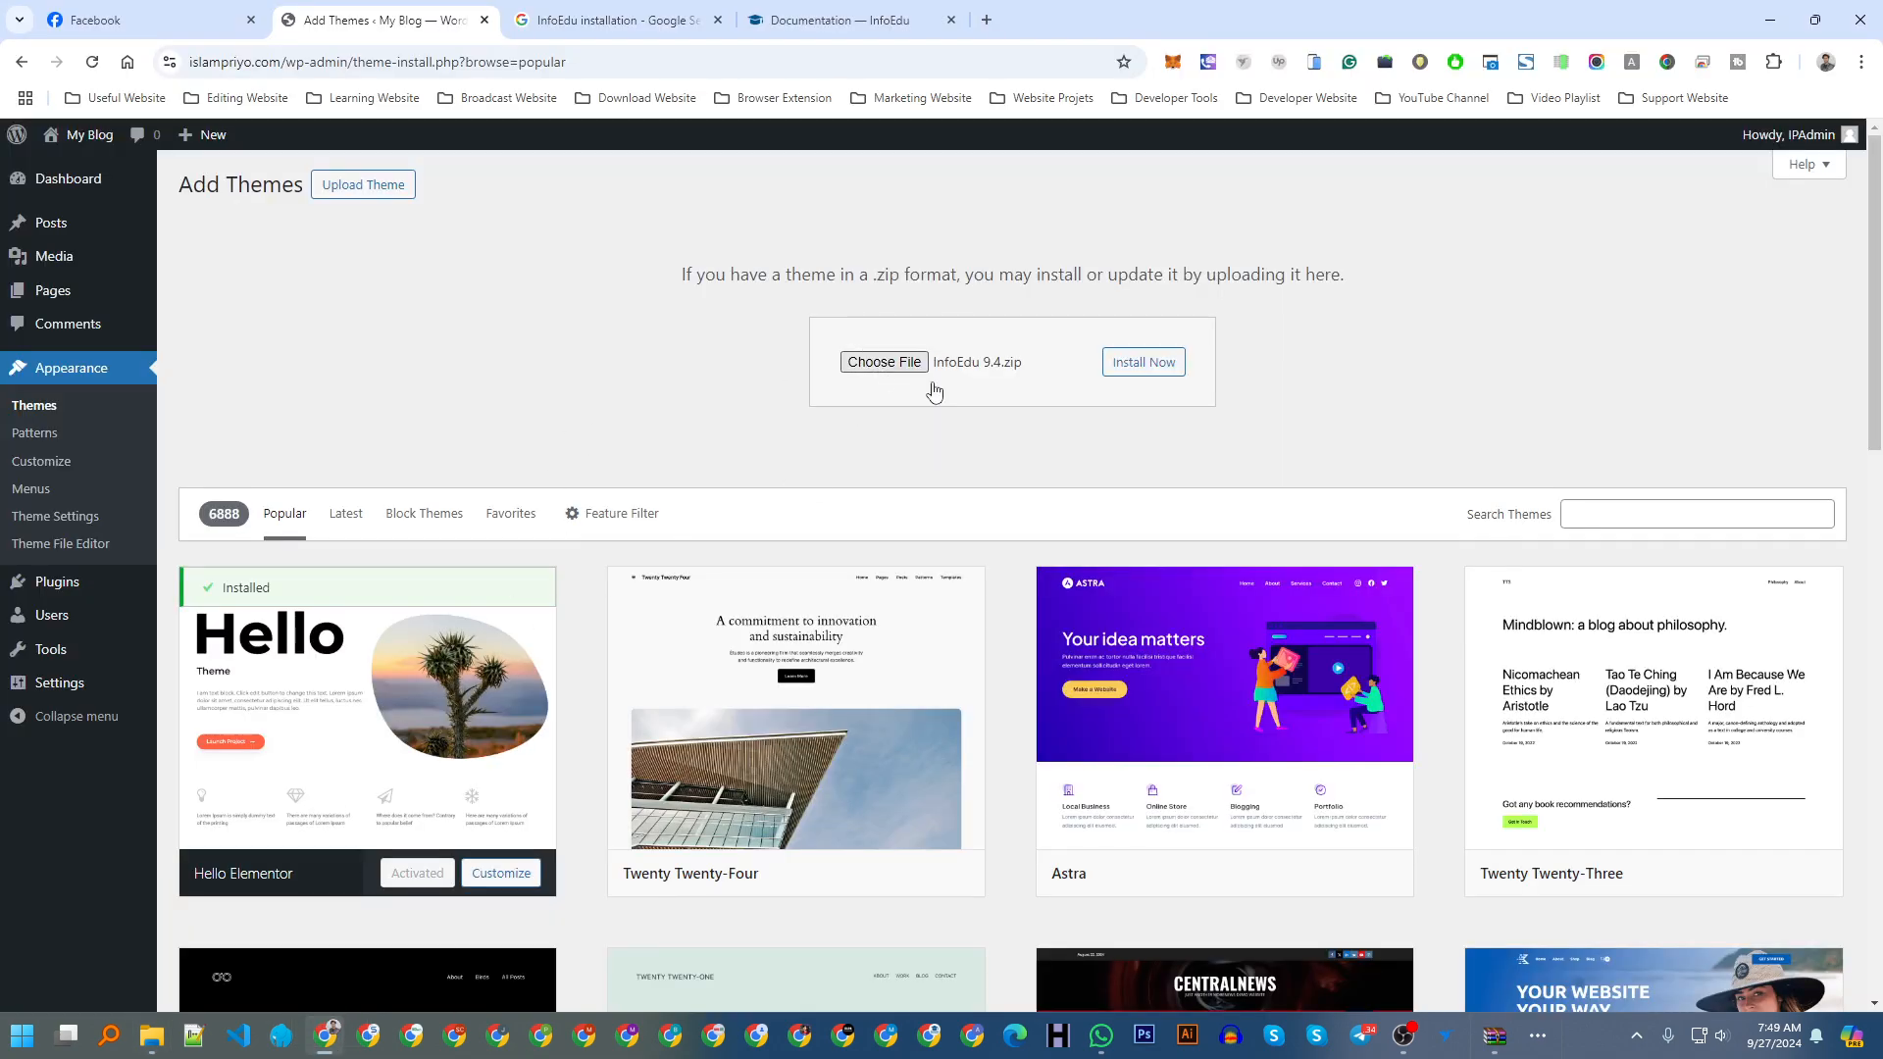
Step: Install the theme from InfoEdu 9.4.zip and check for InfoEdu among the installed themes
{"action": "left_click", "coordinate": [1137, 362]}
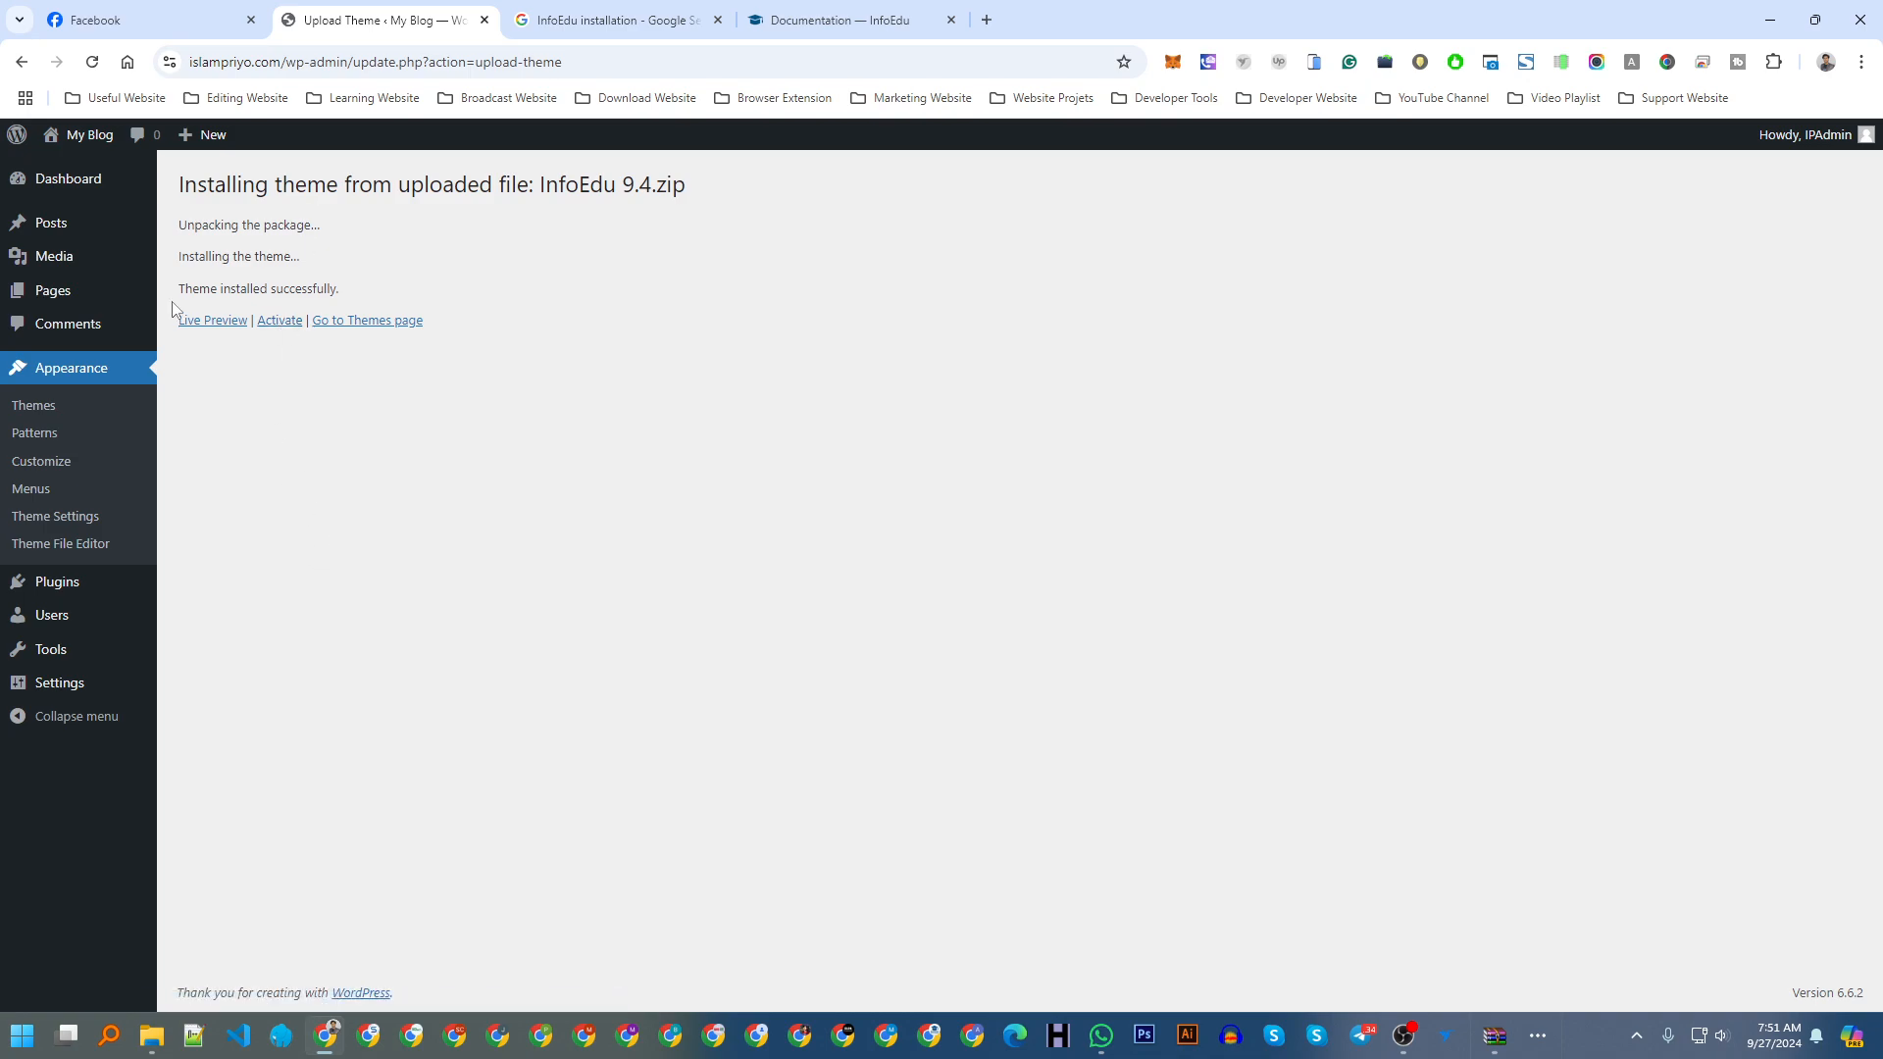
{"action": "left_click", "coordinate": [94, 380]}
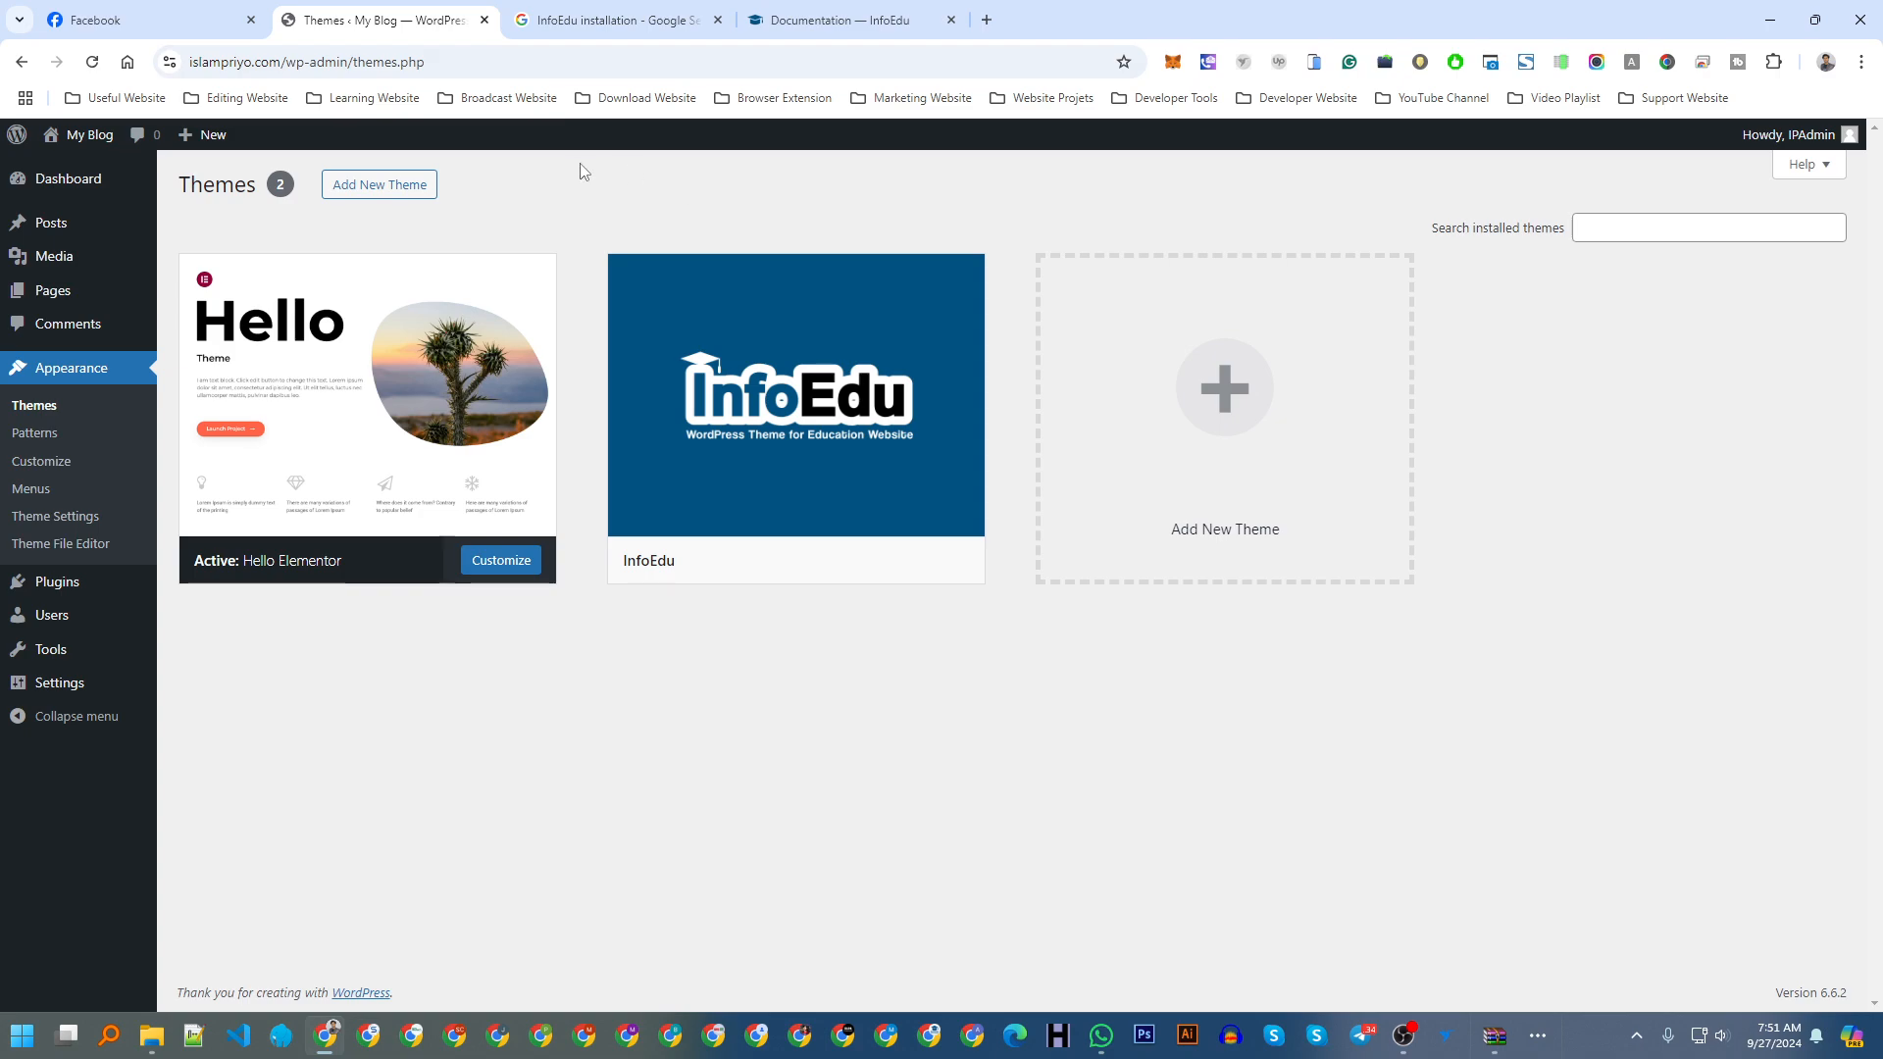
{"action": "mouse_move", "coordinate": [785, 388]}
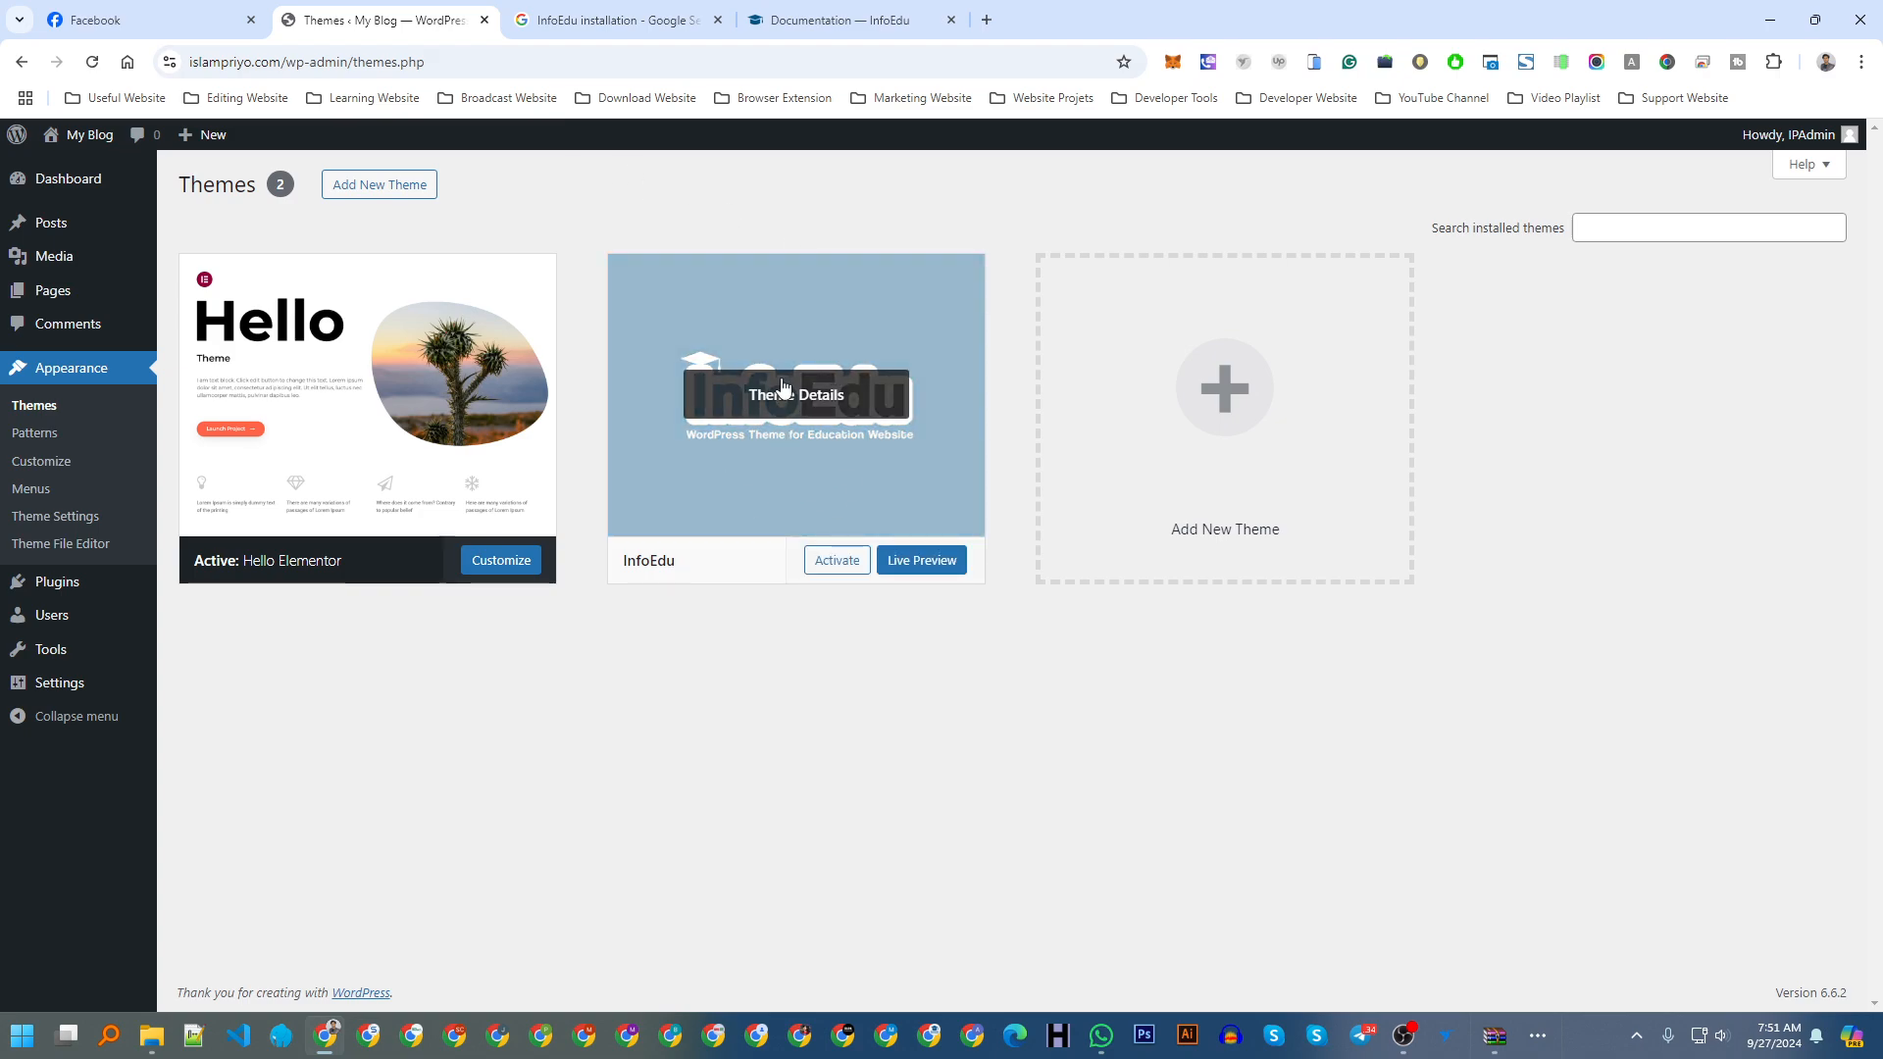
{"action": "mouse_move", "coordinate": [392, 509]}
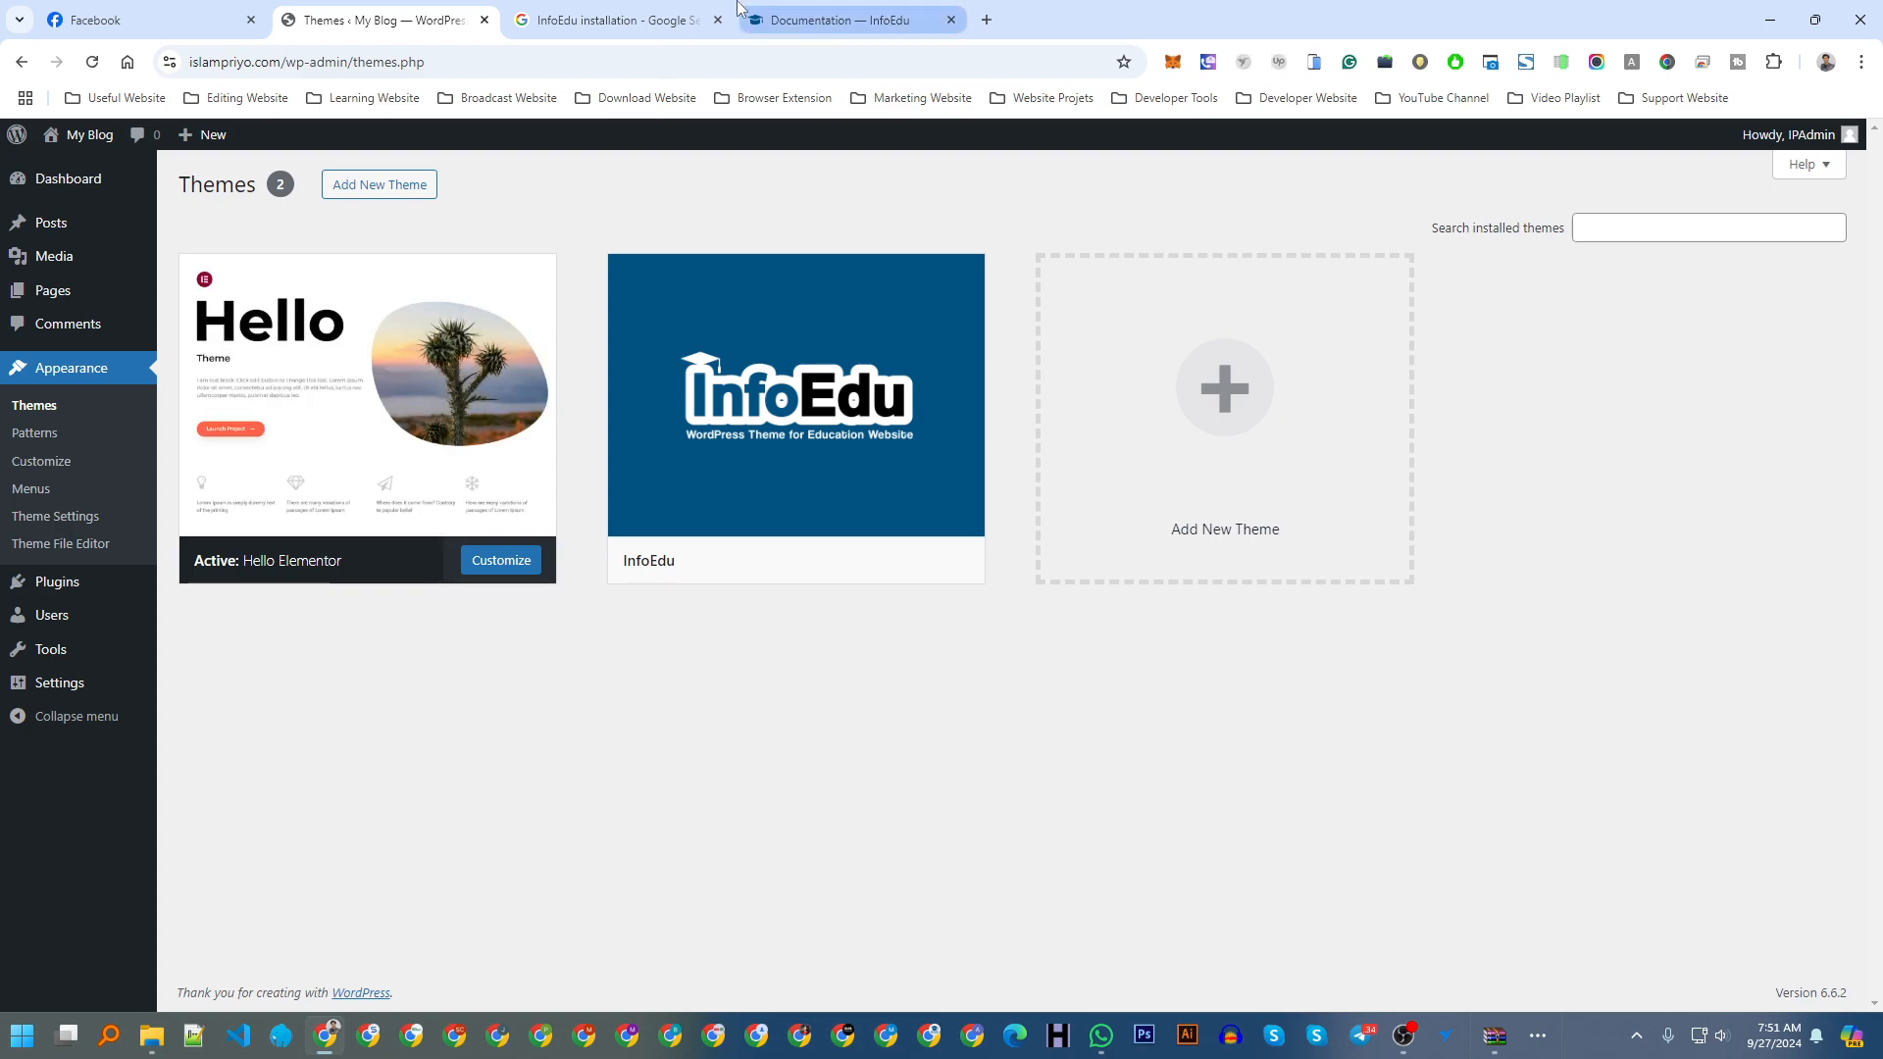
Step: Return to the InfoEdu documentation and read the first instructions for installation via cPanel
{"action": "mouse_move", "coordinate": [800, 20]}
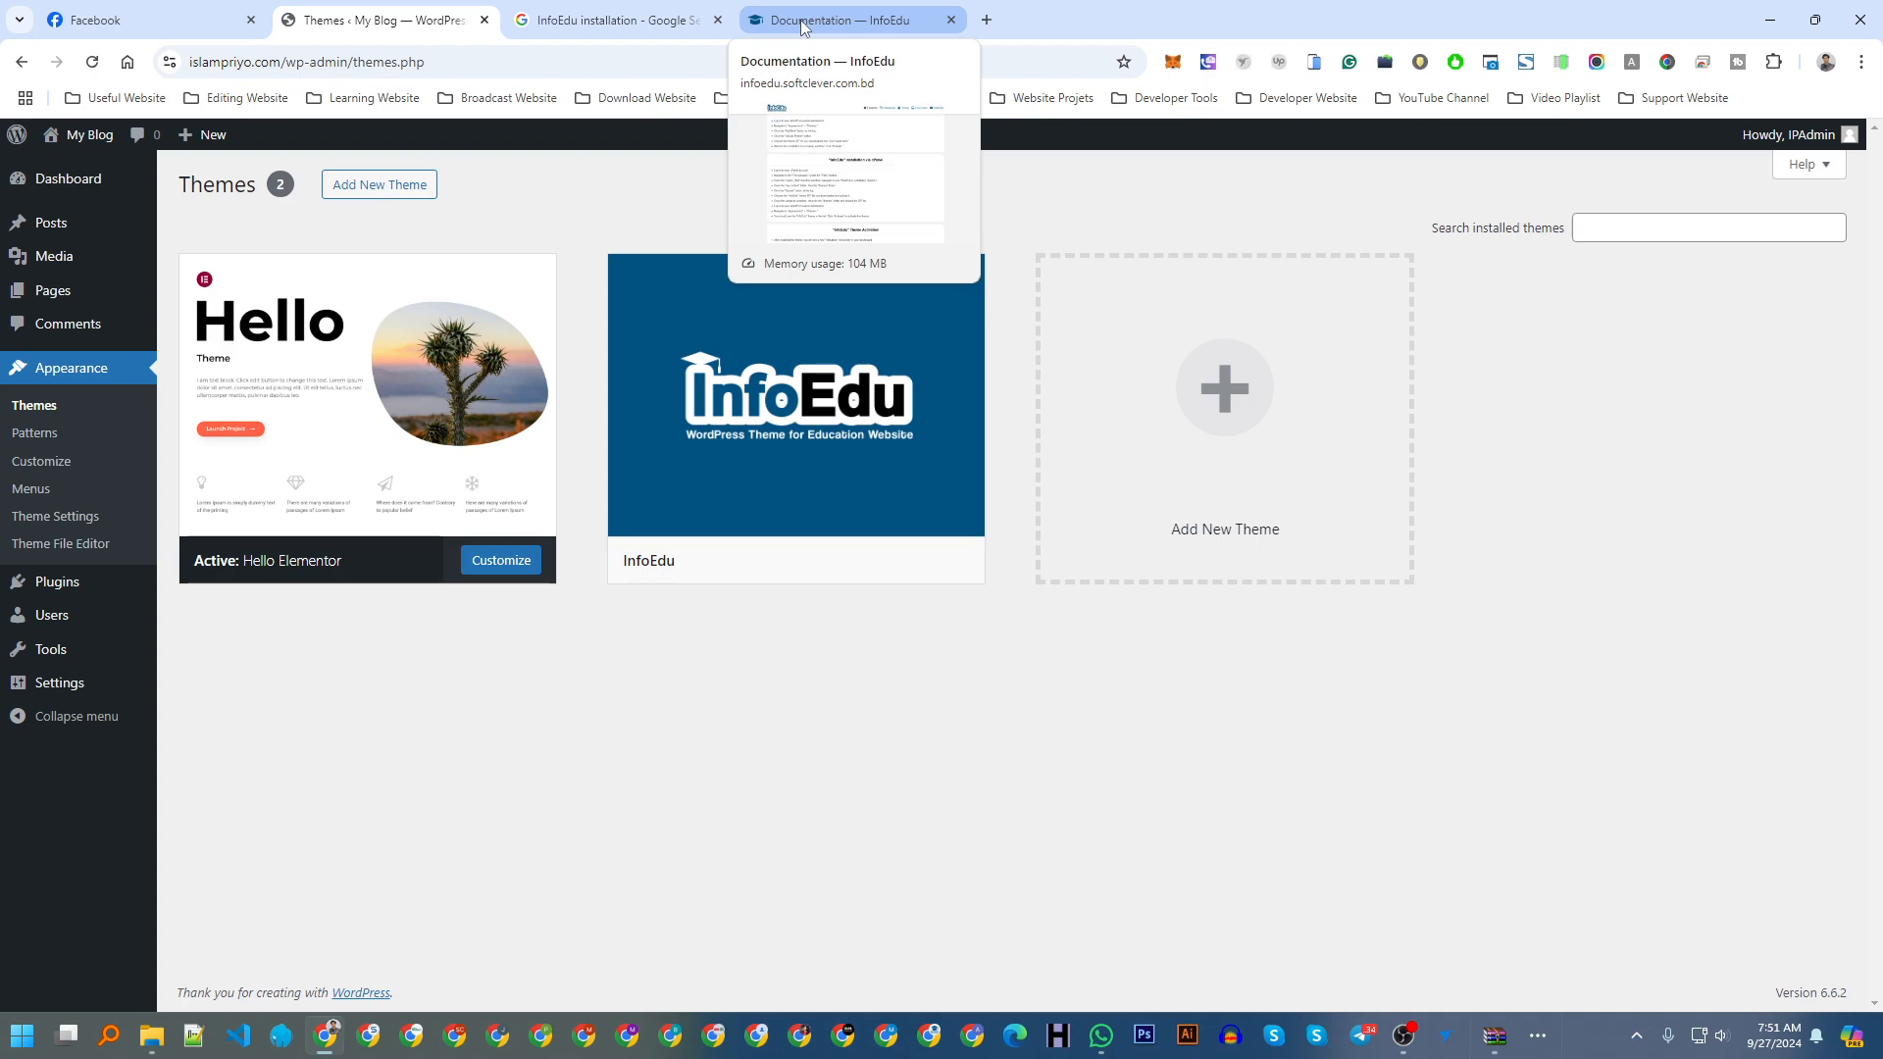
{"action": "left_click", "coordinate": [800, 20]}
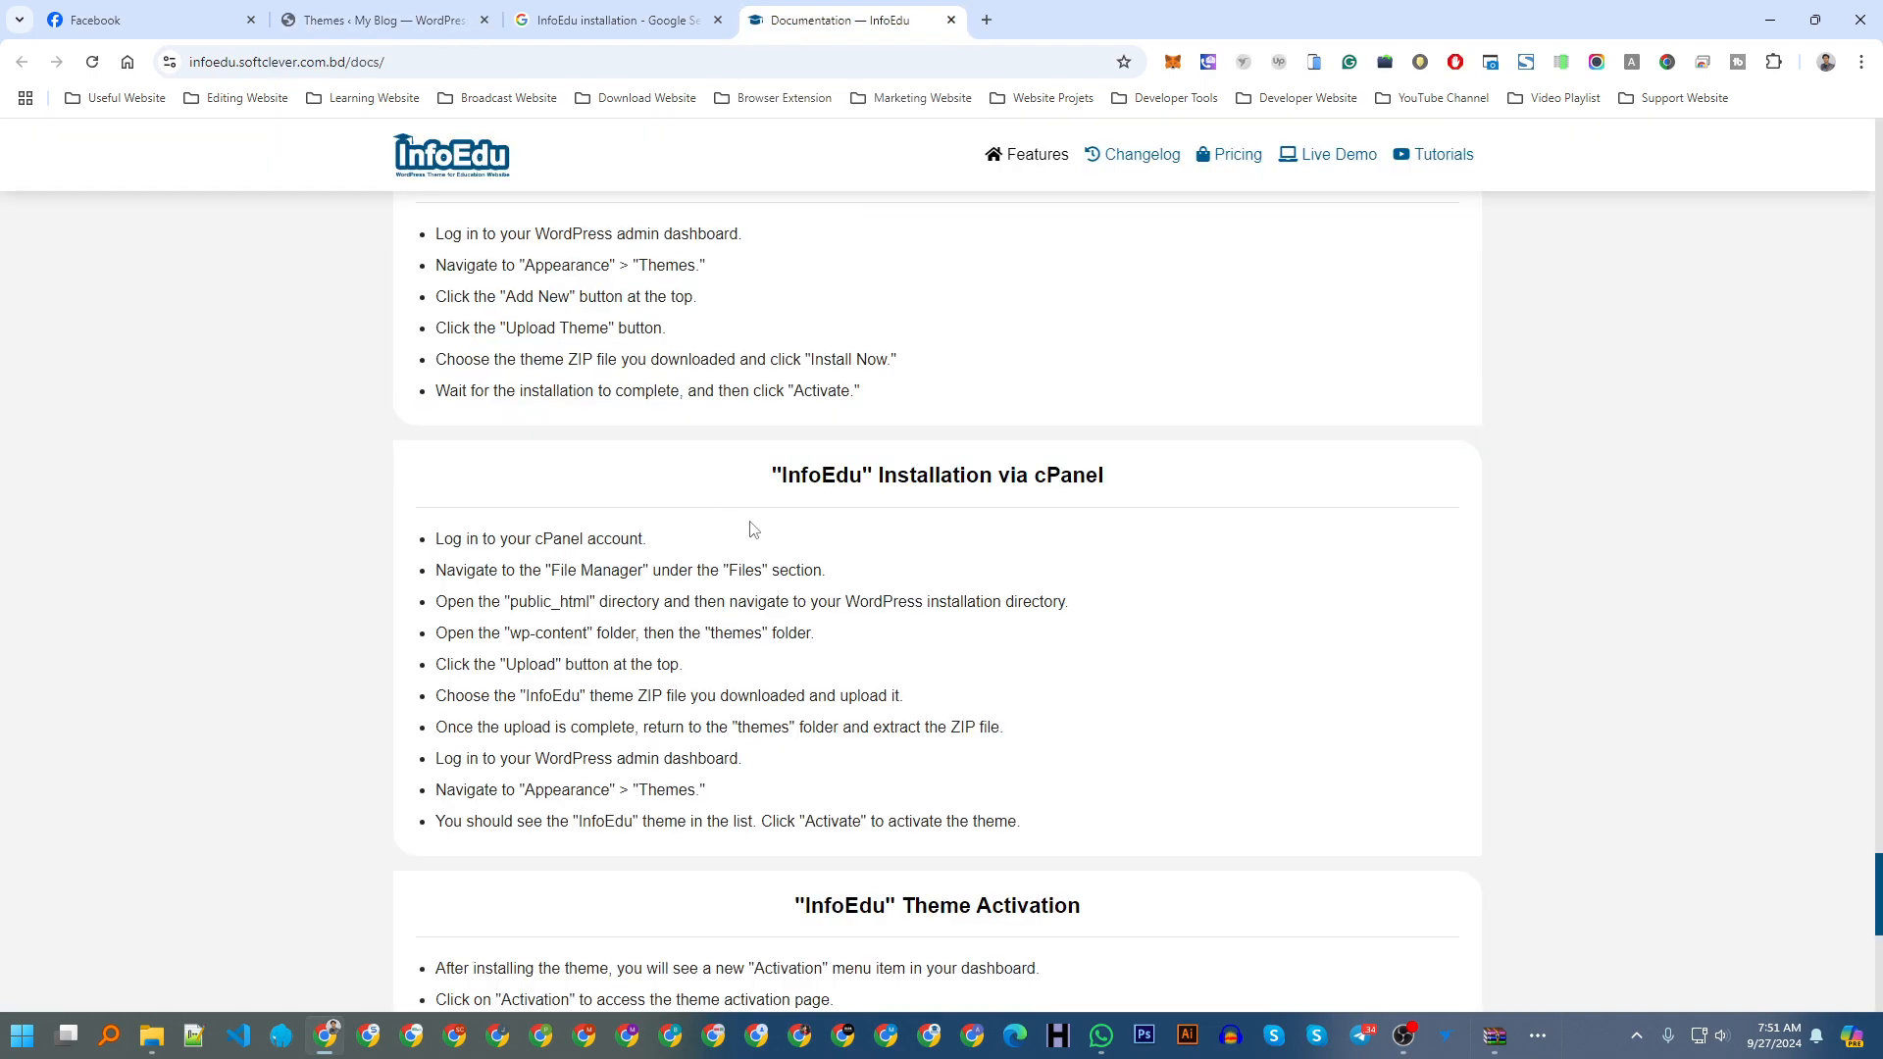
{"action": "scroll", "coordinate": [681, 502], "scroll_direction": "down", "scroll_amount": 1}
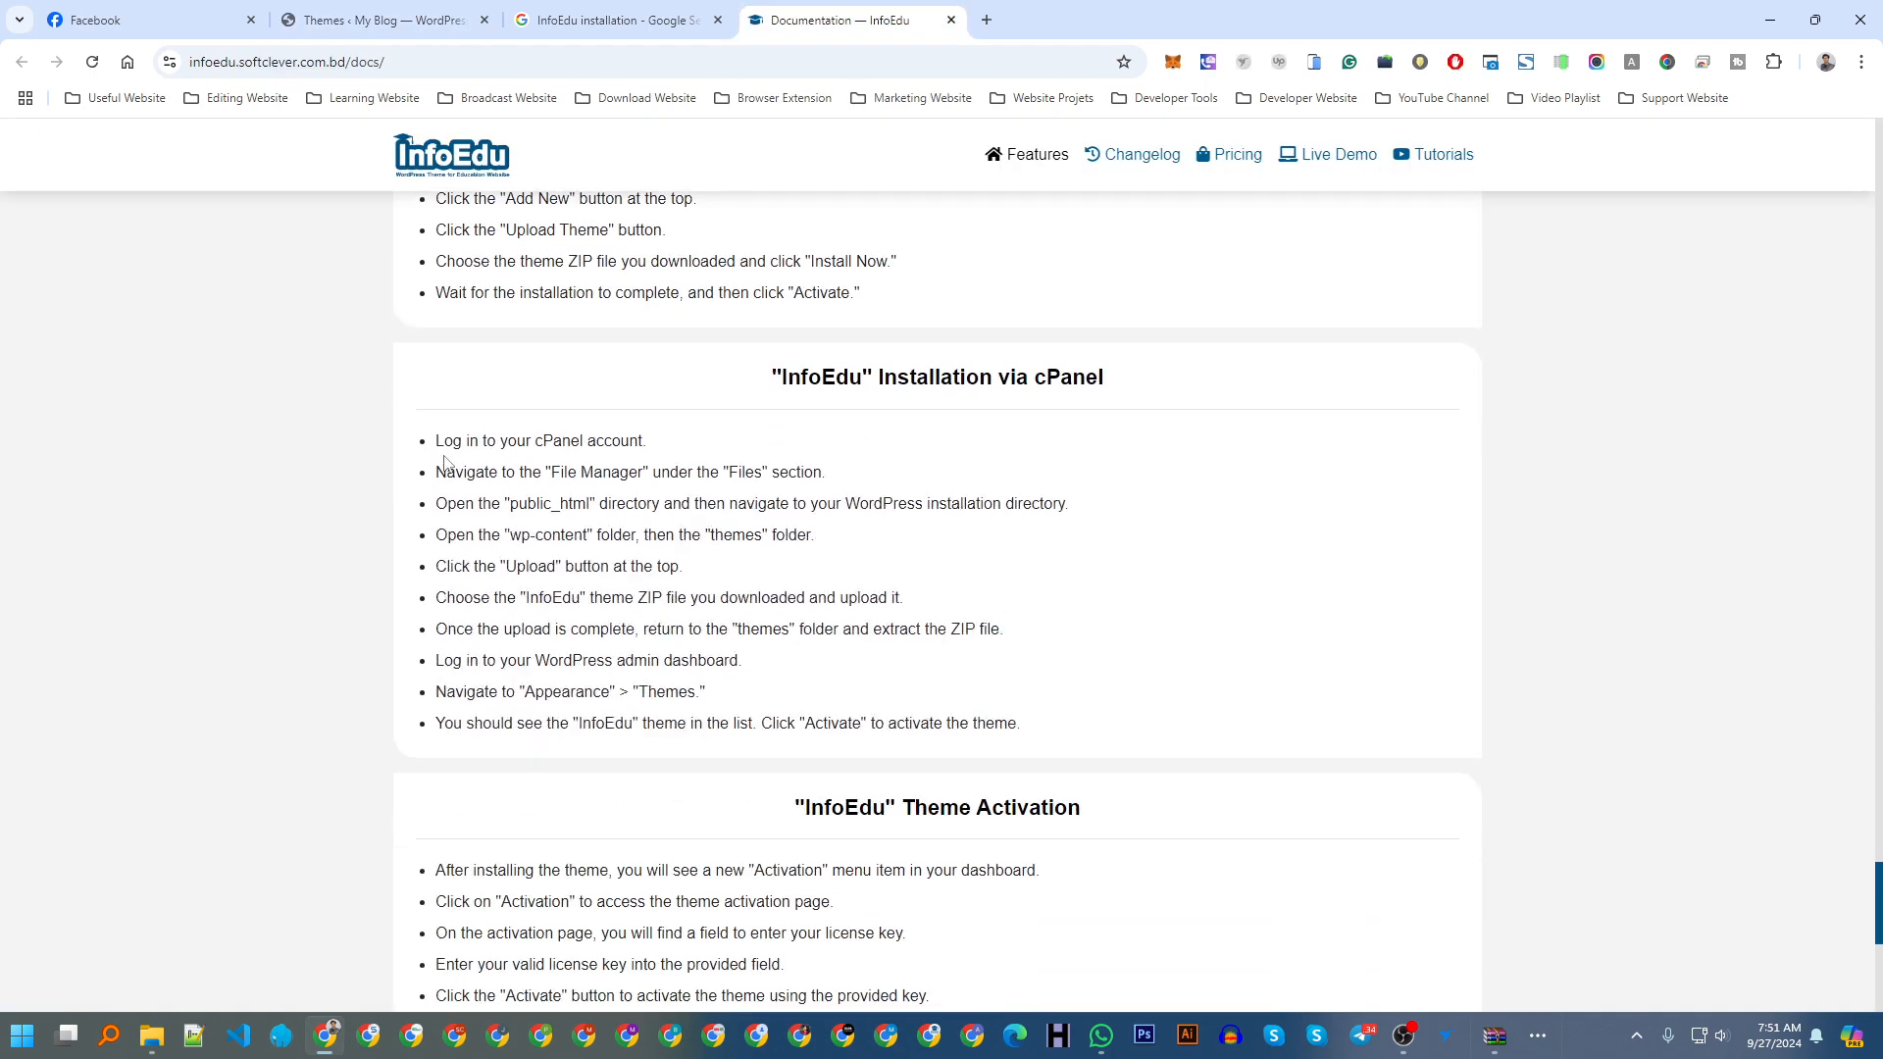
{"action": "left_click_drag", "start_coordinate": [436, 440], "coordinate": [691, 450]}
{"action": "left_click", "coordinate": [696, 440]}
Step: Open the site's cPanel login page at islampriyo.com:2083 in a new browser tab
{"action": "left_click", "coordinate": [986, 19]}
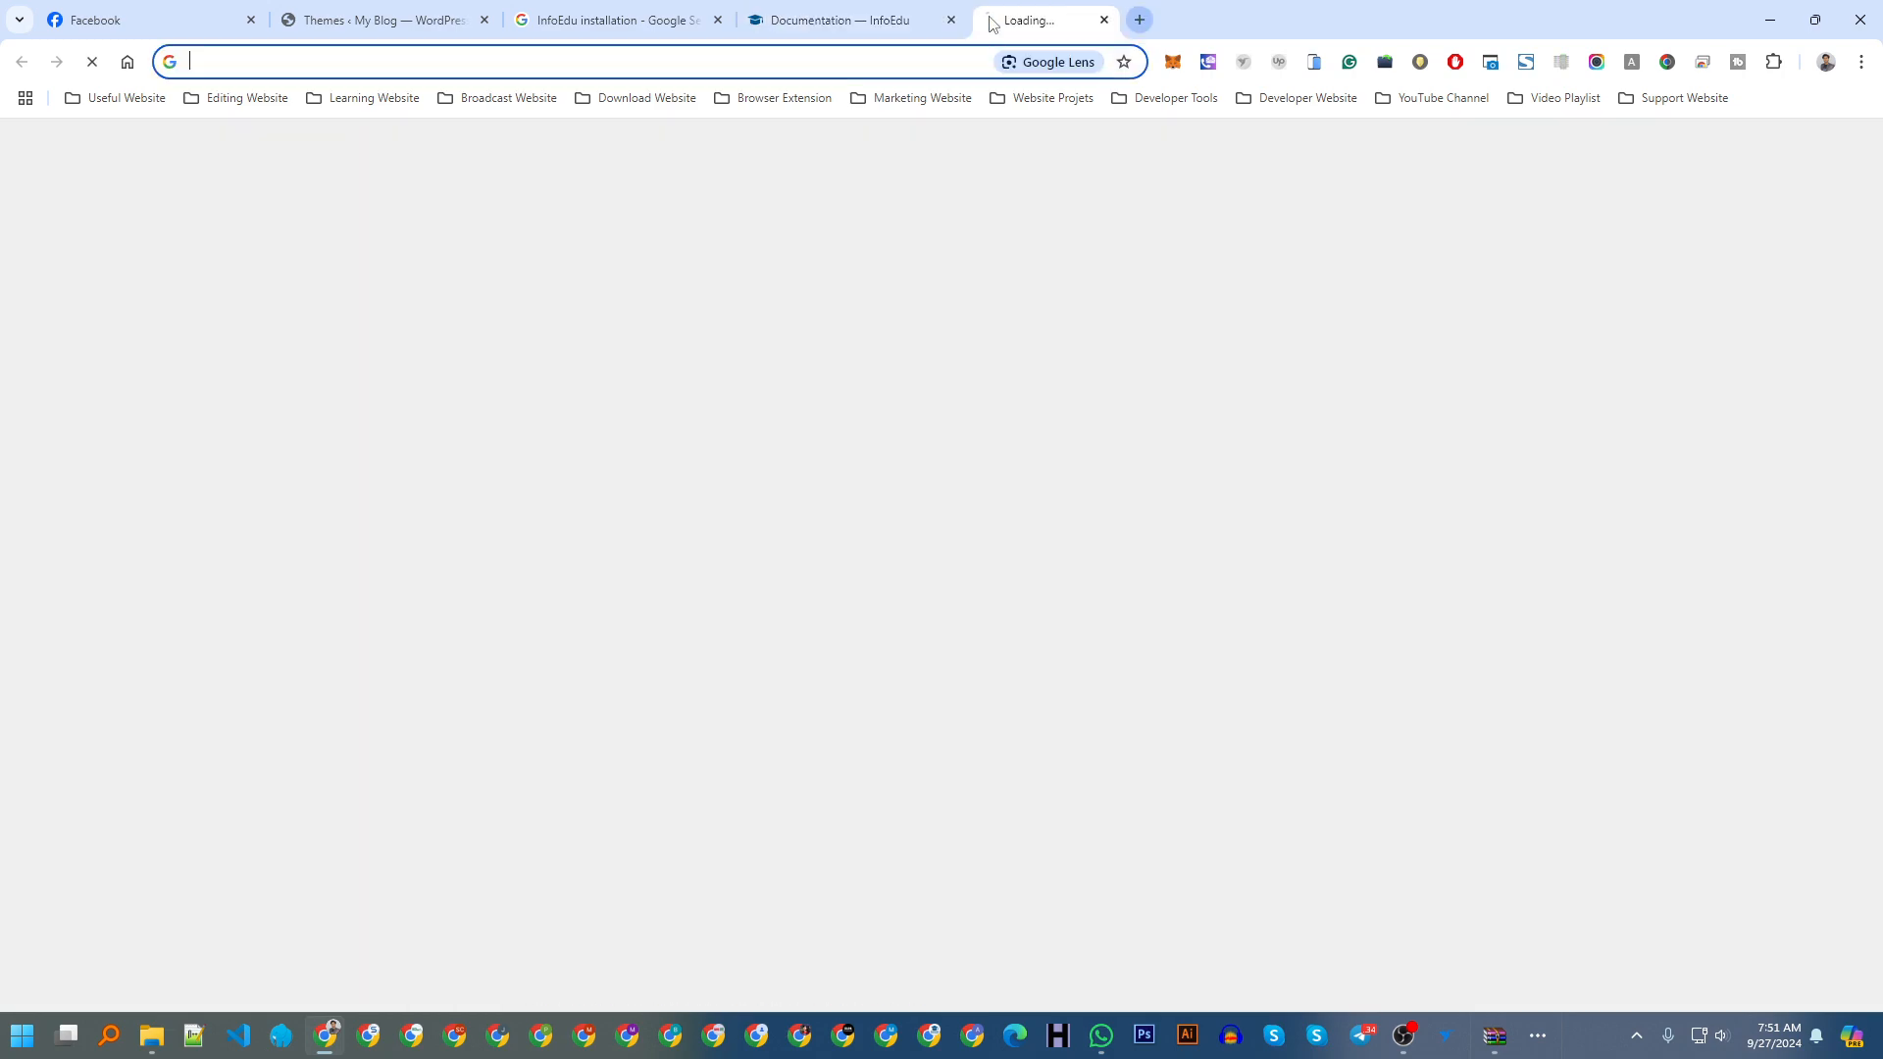
{"action": "type", "text": "islam"}
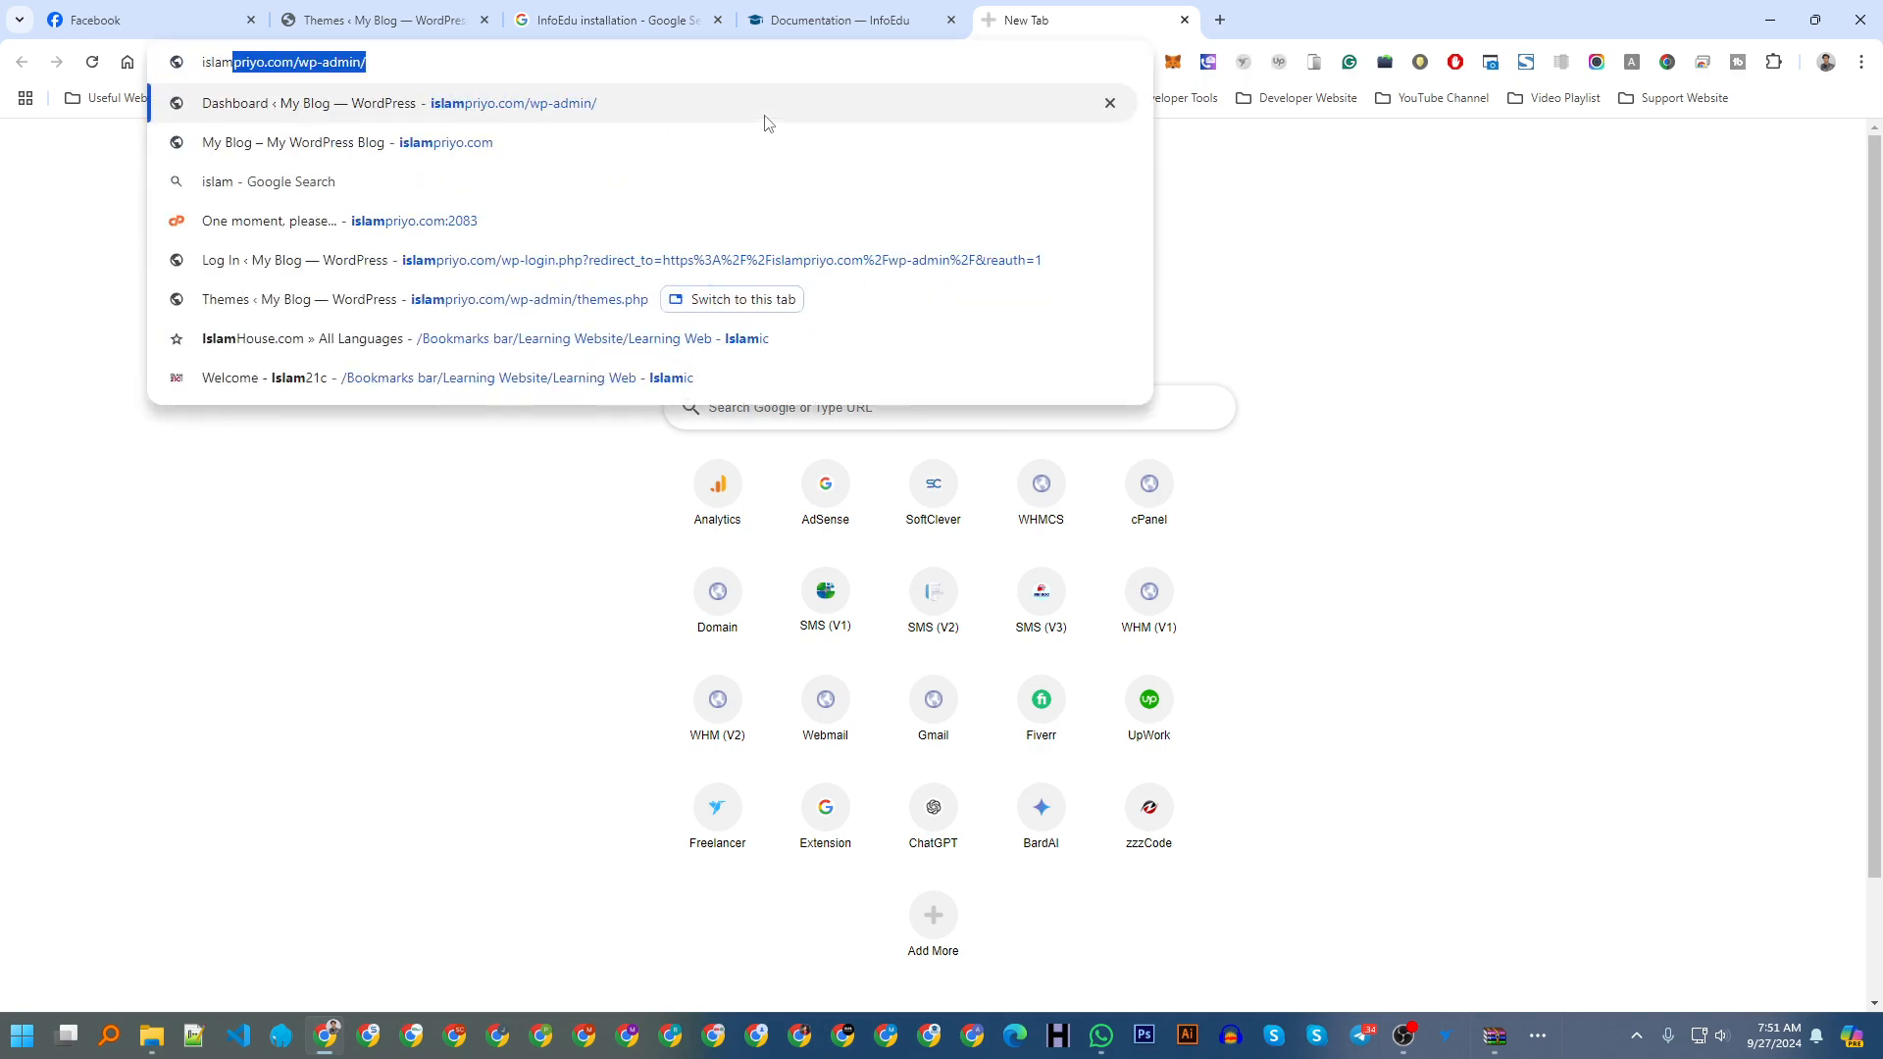
{"action": "left_click_drag", "start_coordinate": [369, 62], "coordinate": [300, 60]}
{"action": "key", "text": "BackSpace"}
{"action": "key", "text": "BackSpace"}
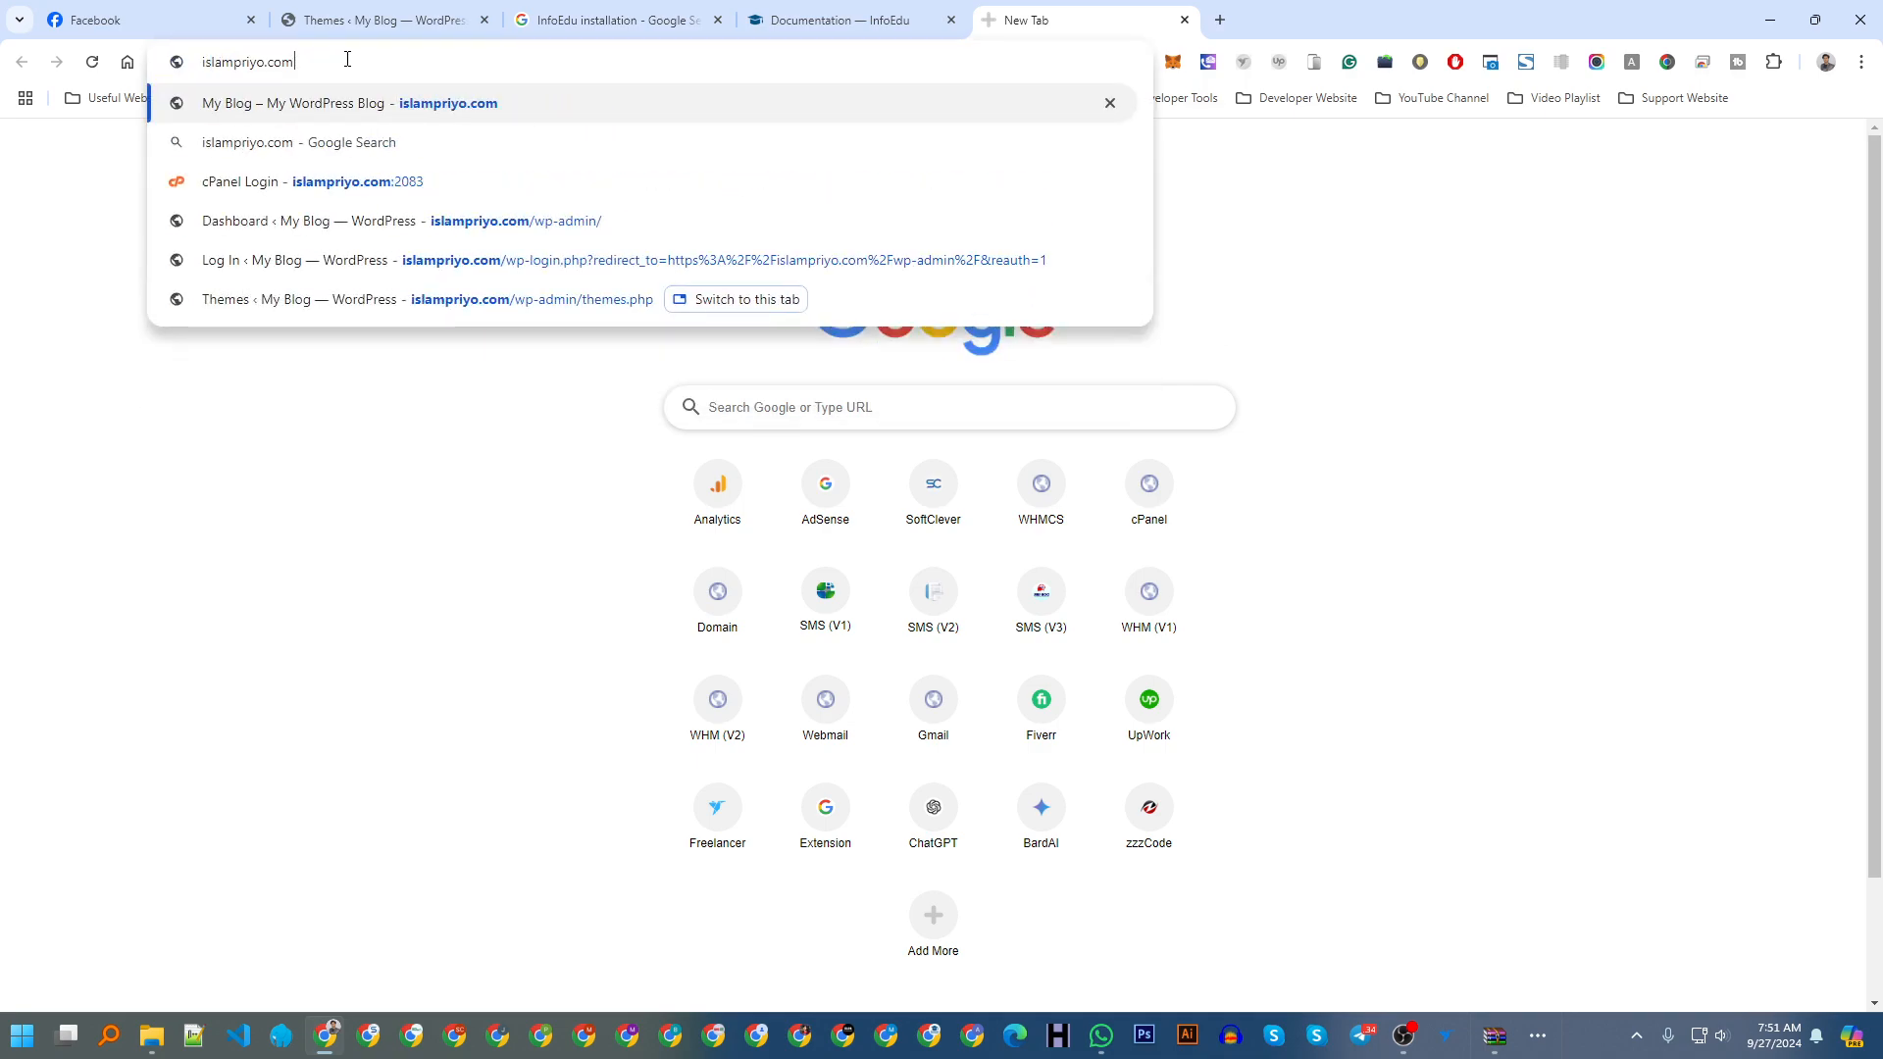
{"action": "type", "text": ":2073"}
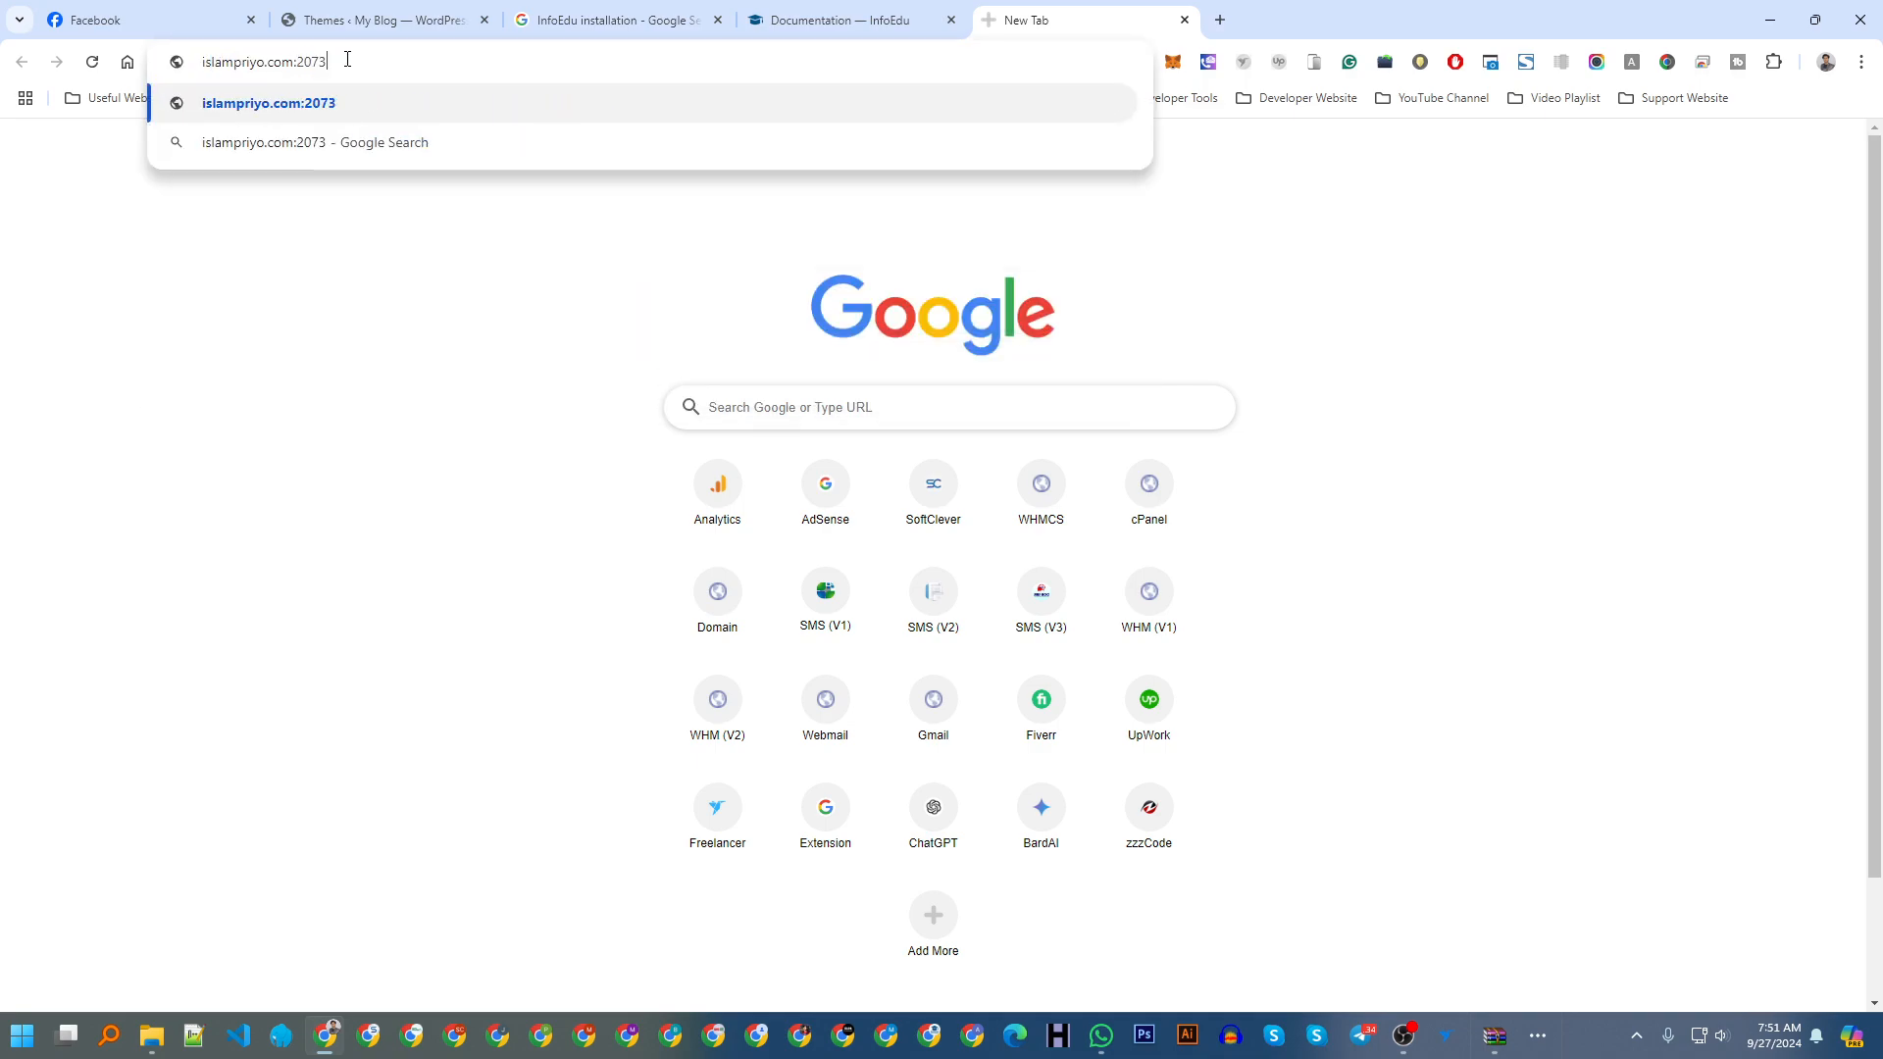
{"action": "key", "text": "Return"}
{"action": "left_click_drag", "start_coordinate": [347, 61], "coordinate": [297, 61]}
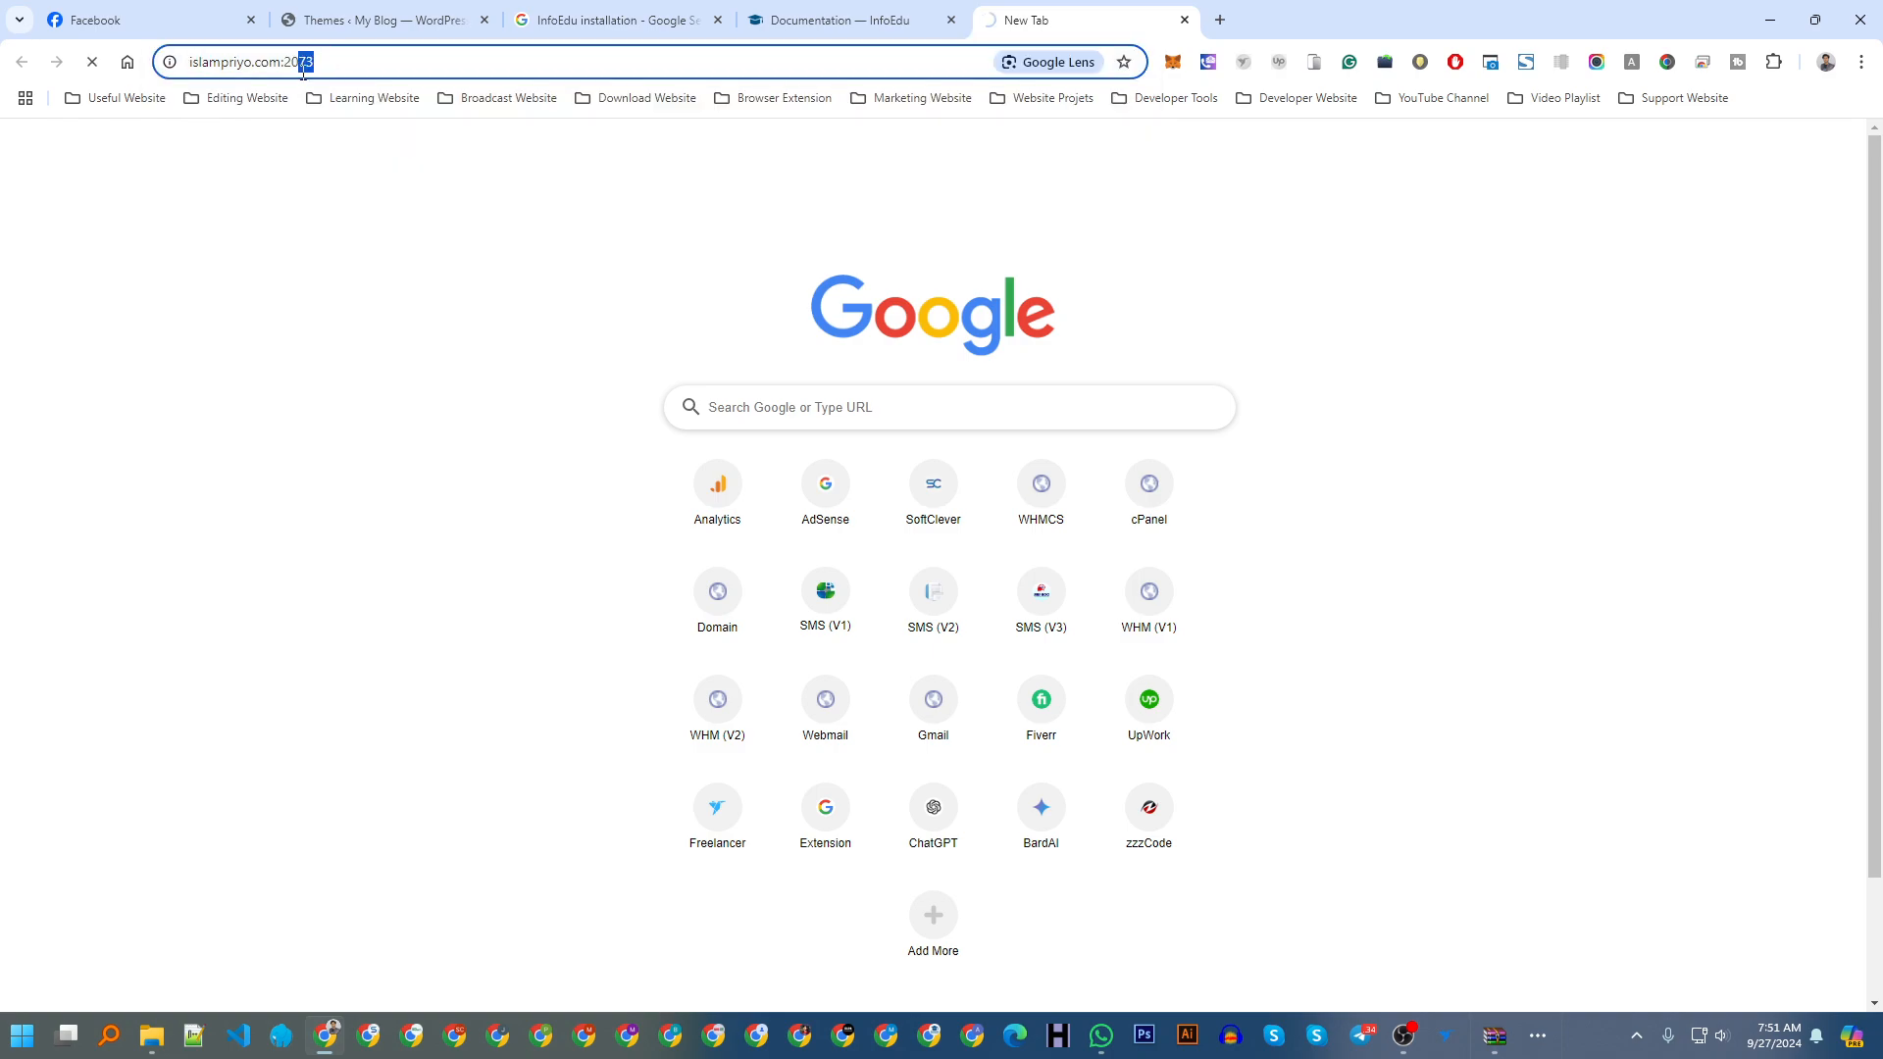
{"action": "type", "text": "83"}
{"action": "key", "text": "Return"}
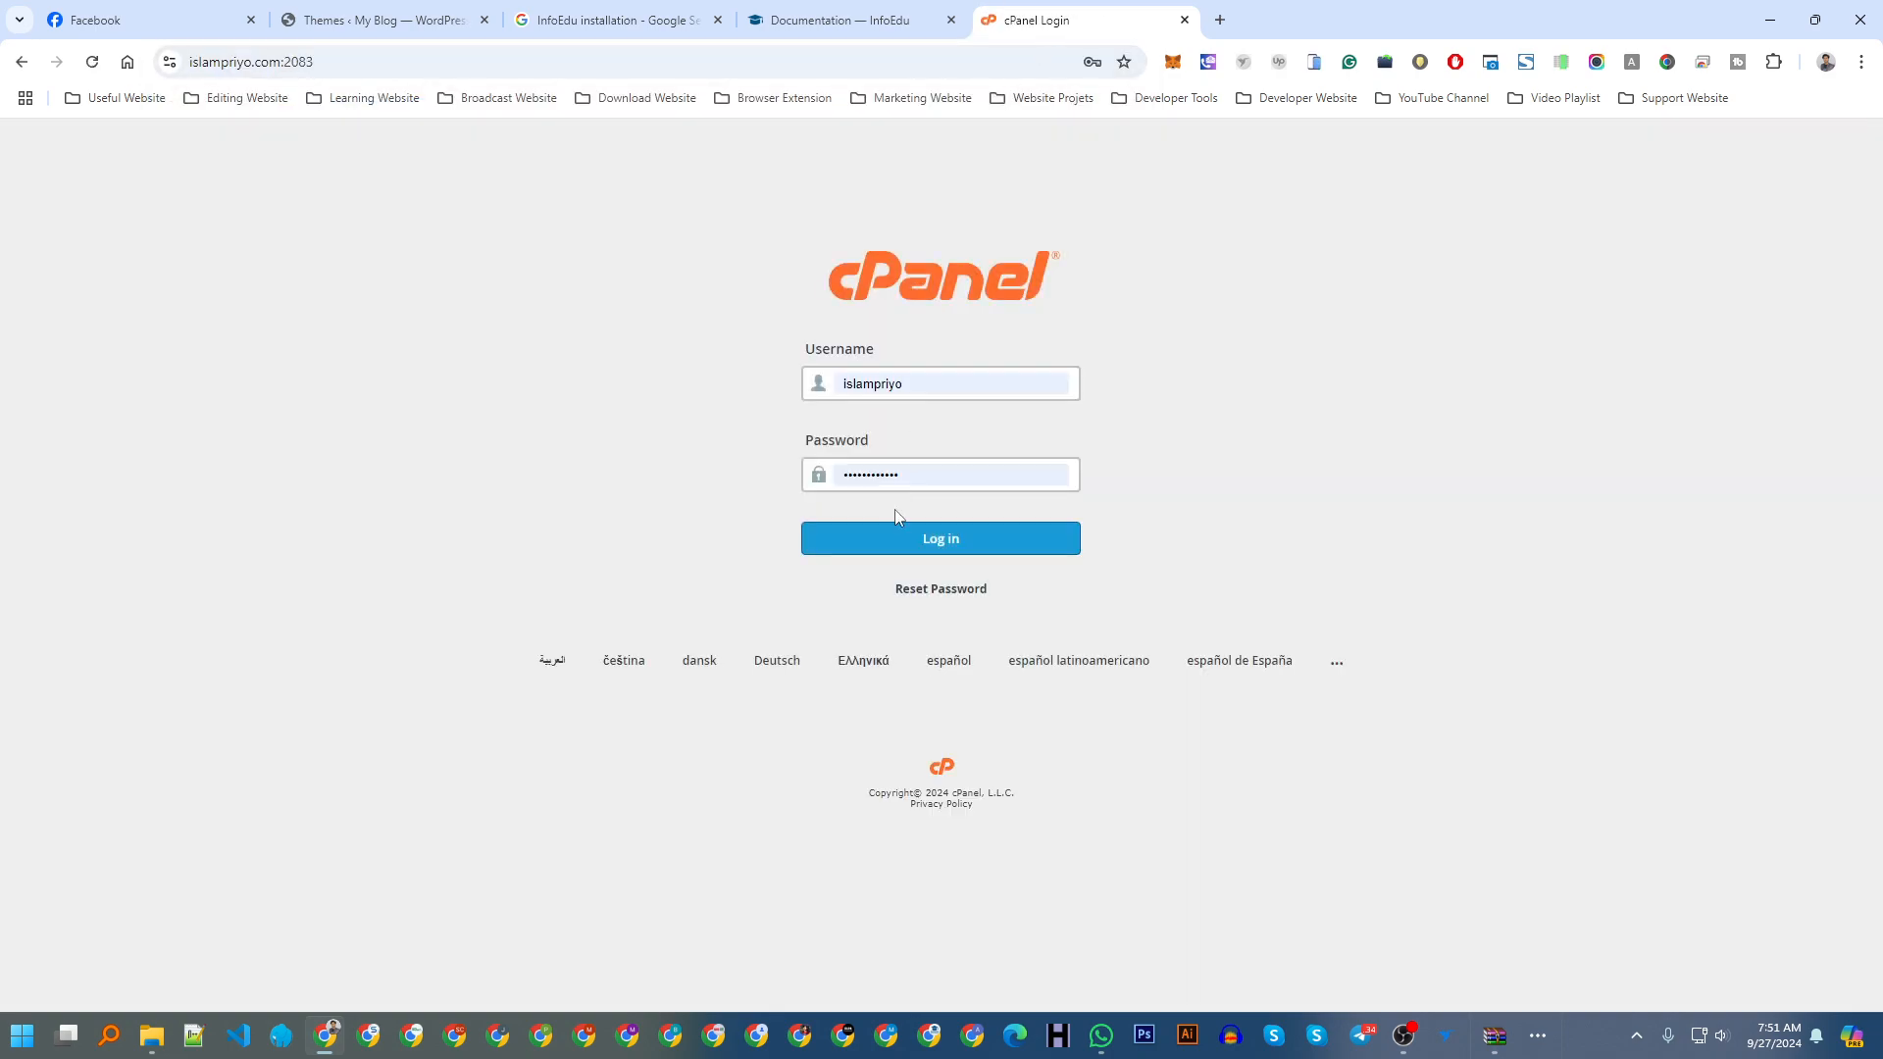
Step: Log in to cPanel with the prefilled credentials and open the File Manager
{"action": "left_click", "coordinate": [897, 531]}
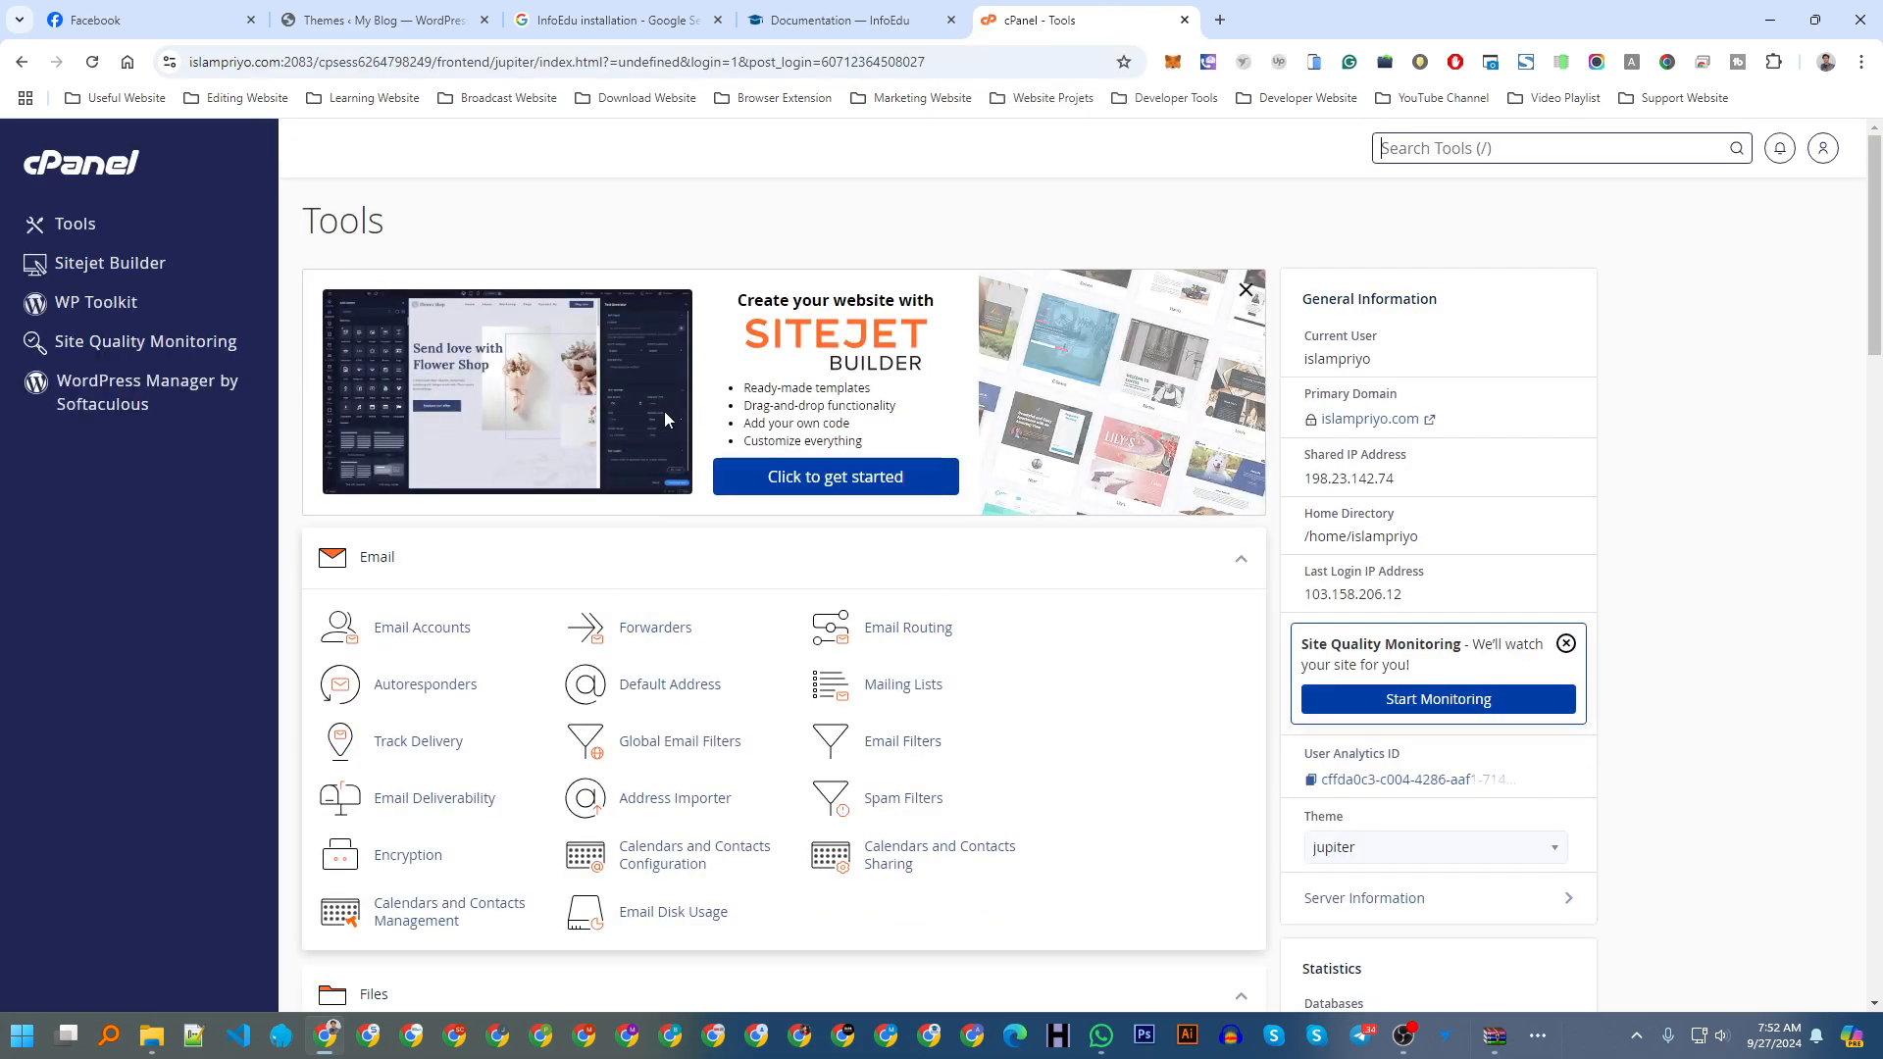
{"action": "scroll", "coordinate": [663, 410], "scroll_direction": "down", "scroll_amount": 4}
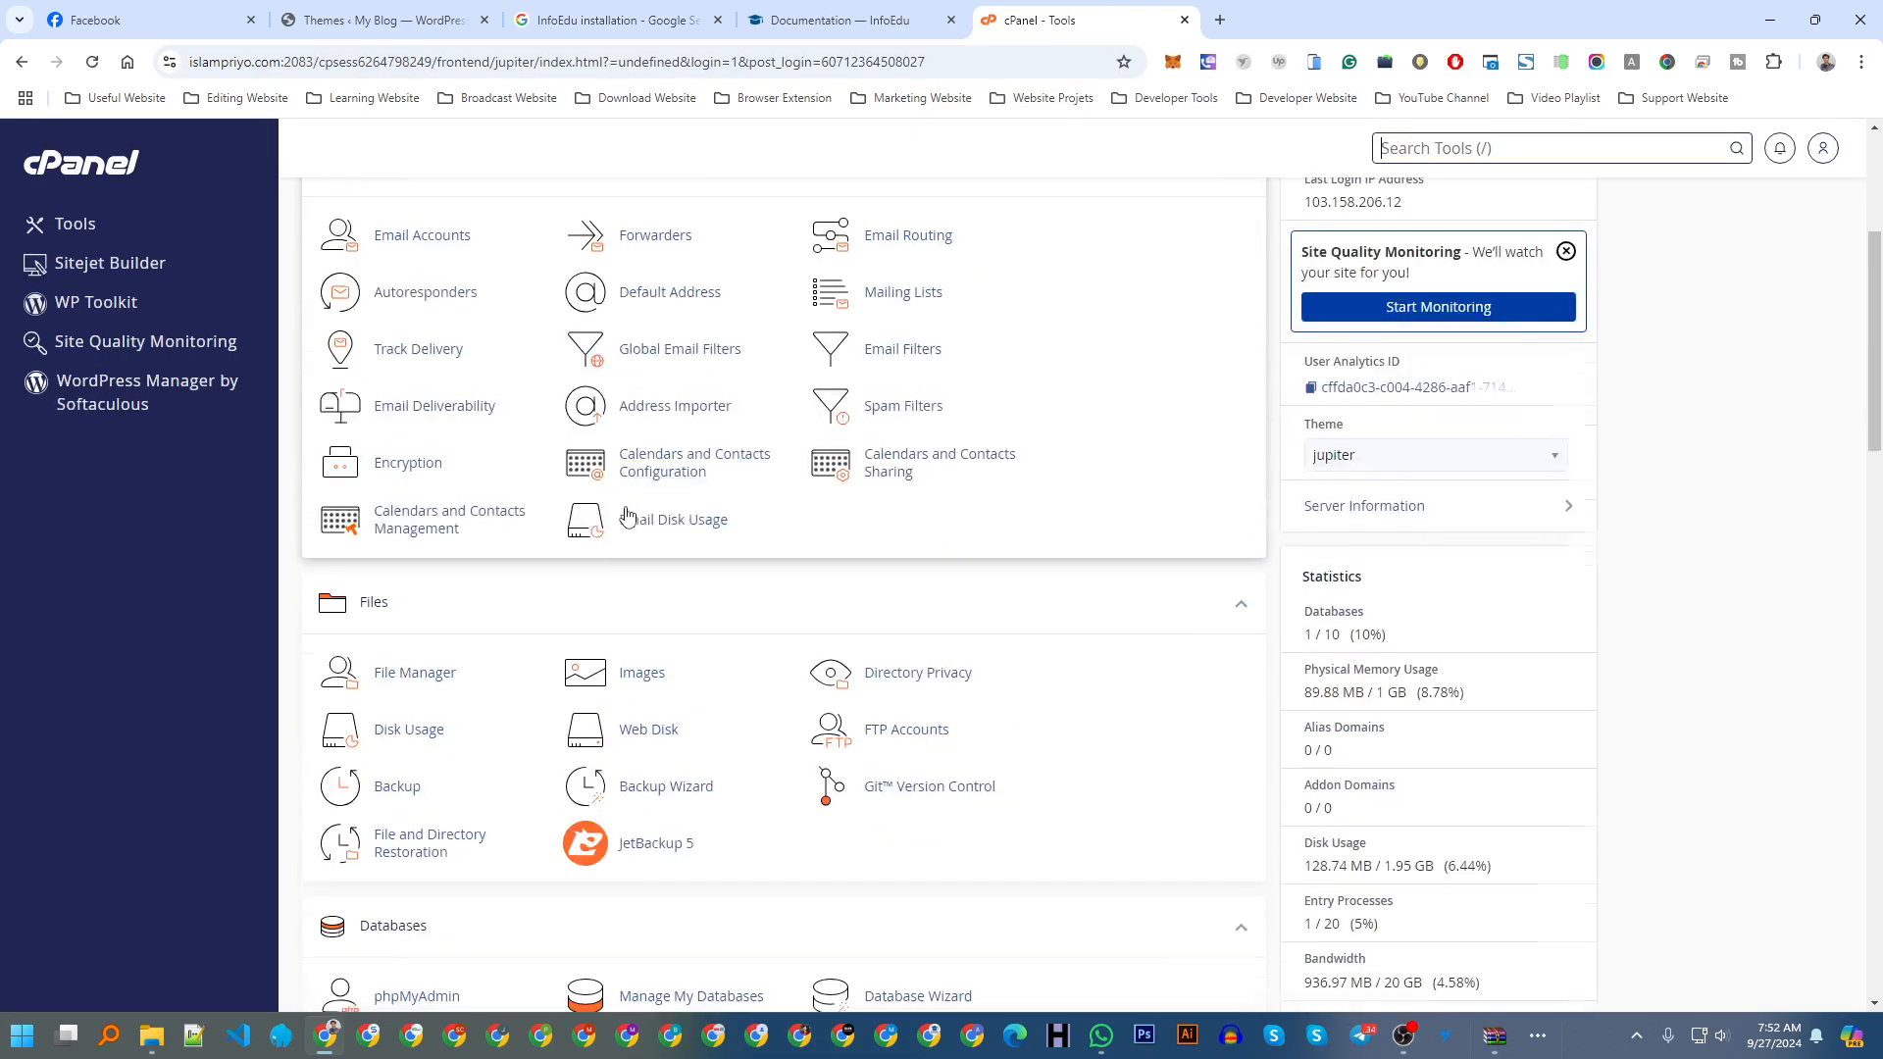
{"action": "left_click", "coordinate": [416, 677]}
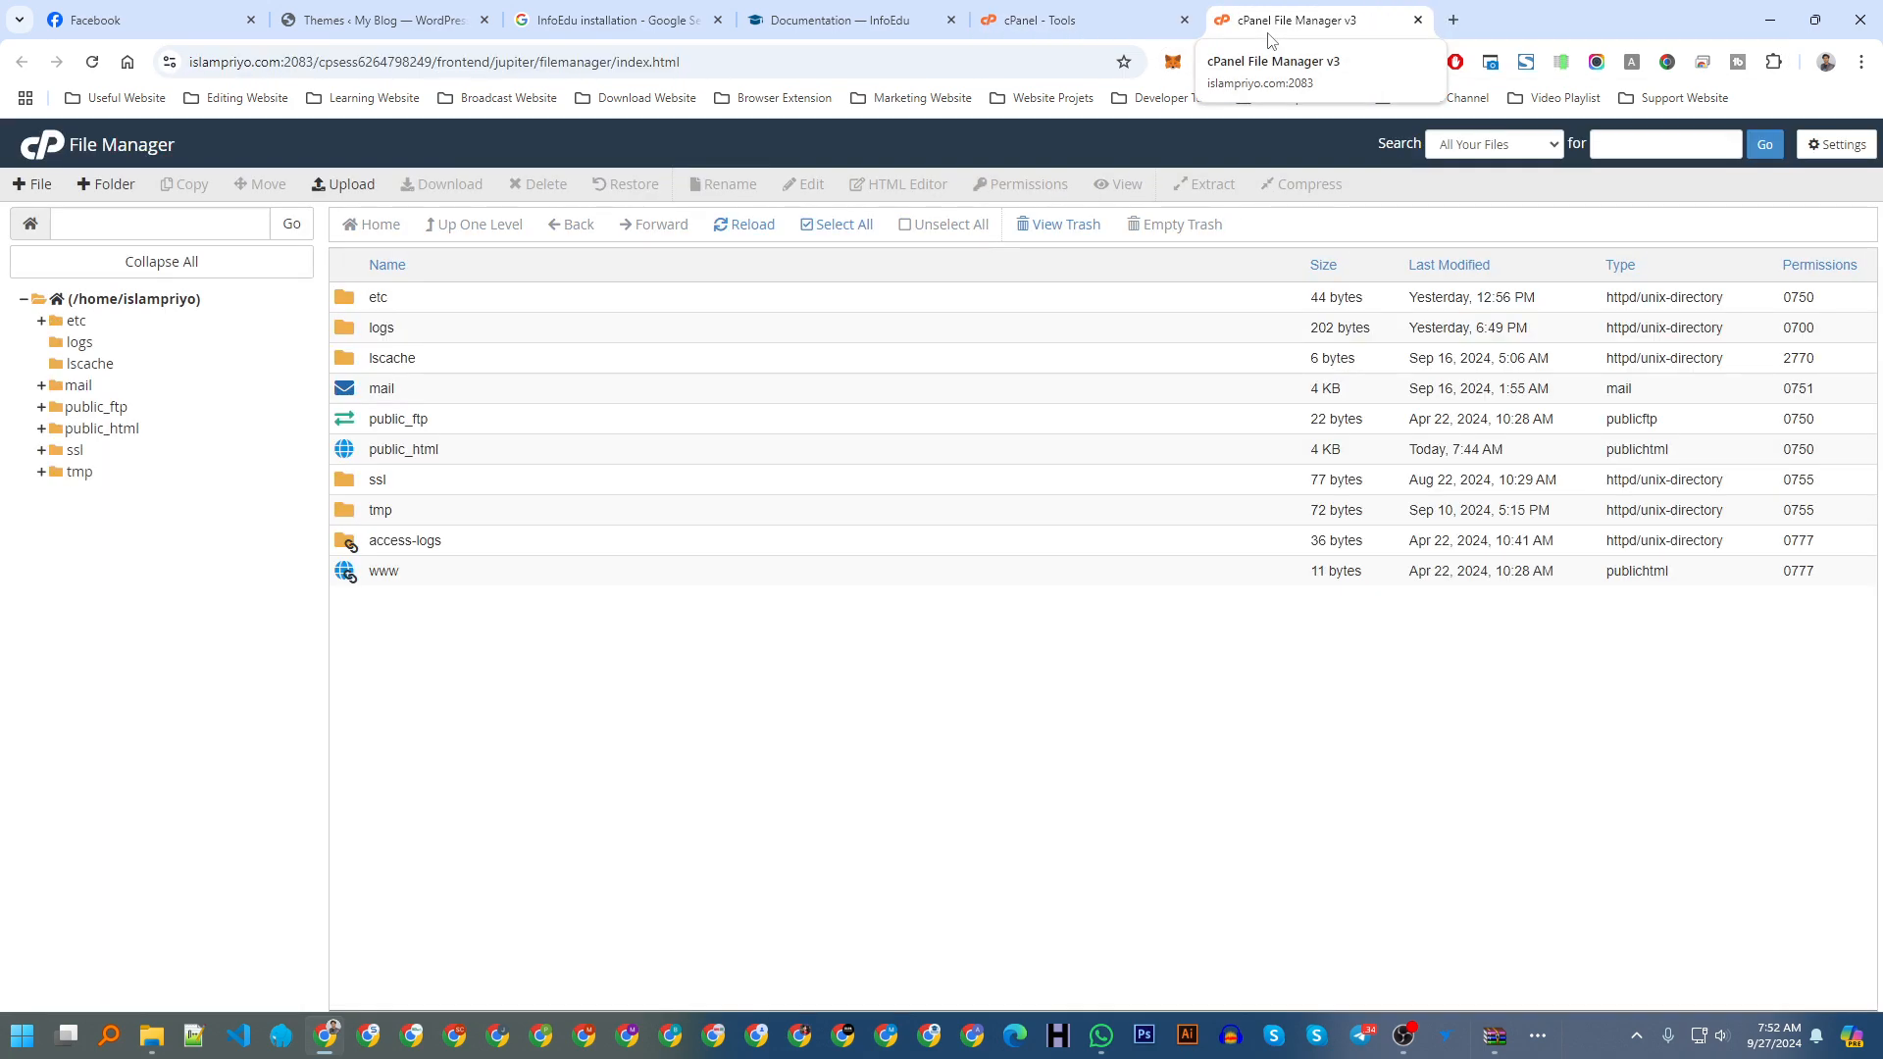
Step: Consult the cPanel installation instructions in the documentation and open the public_html folder in the File Manager
{"action": "left_click", "coordinate": [839, 20]}
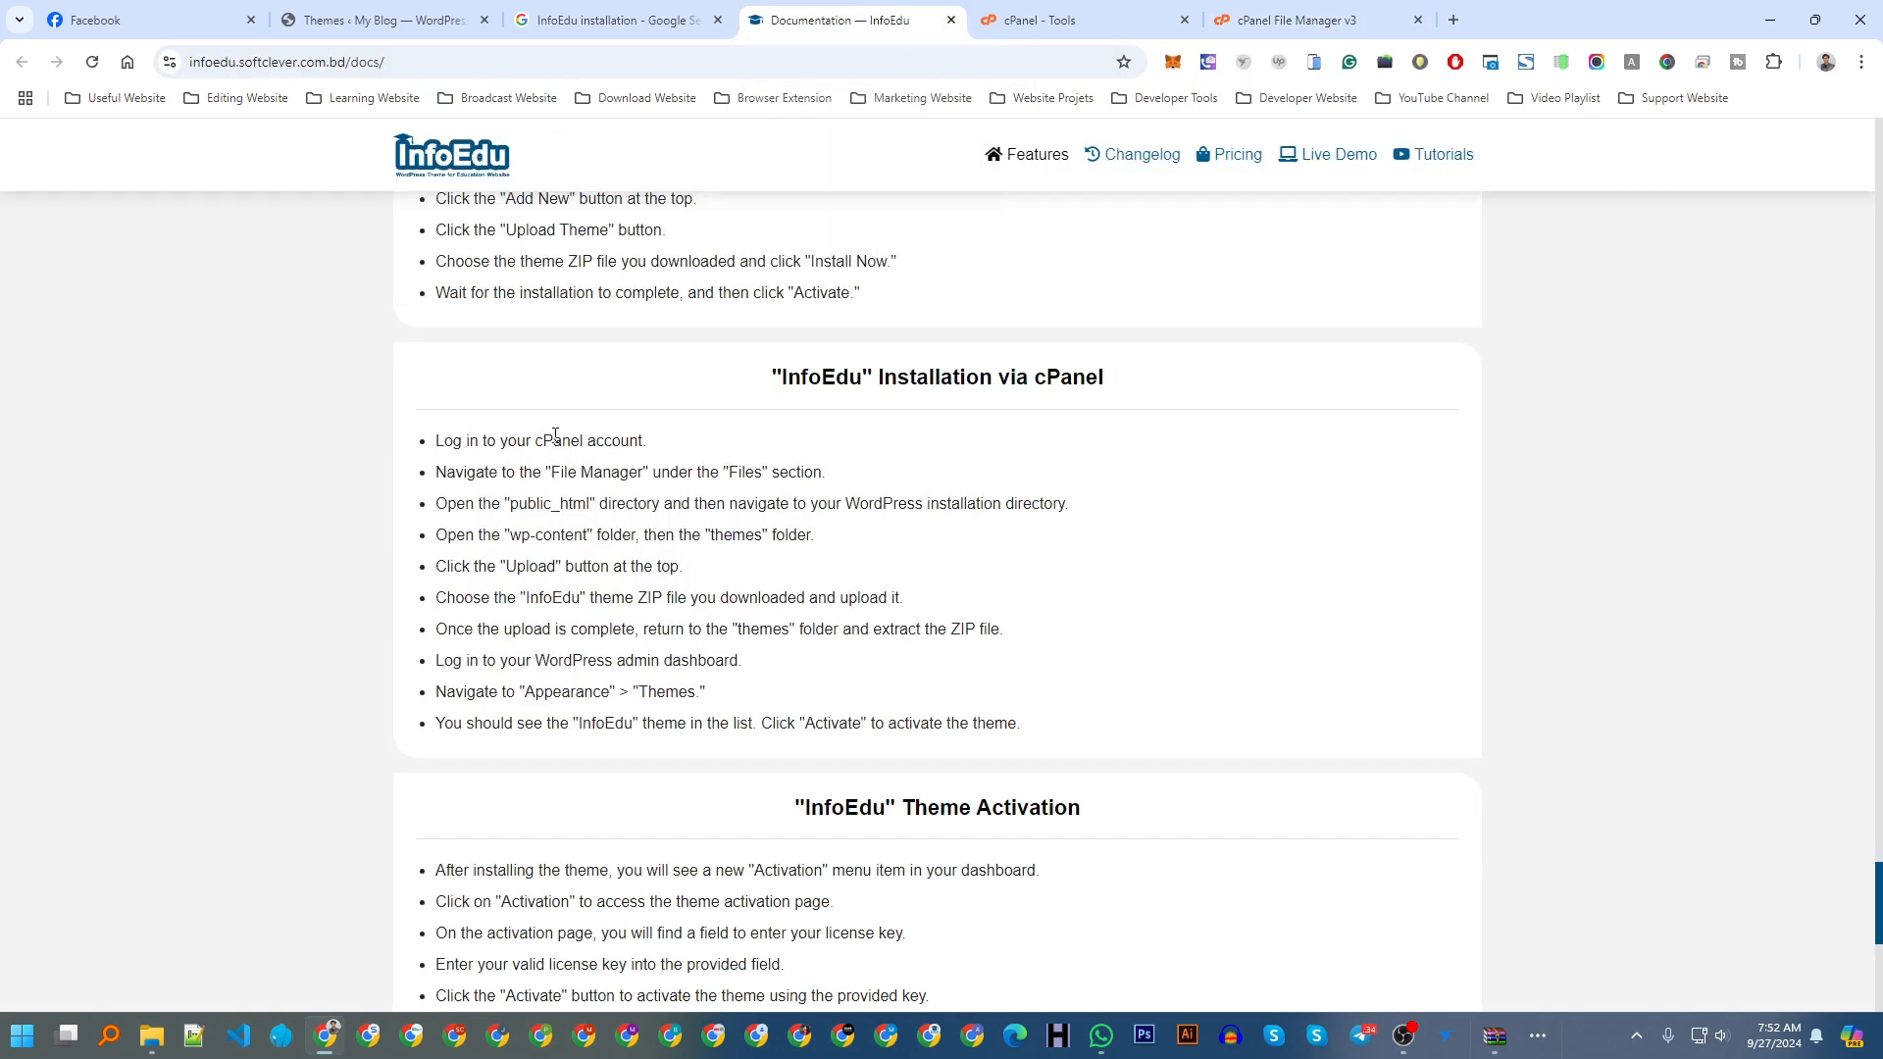
{"action": "left_click", "coordinate": [1285, 14]}
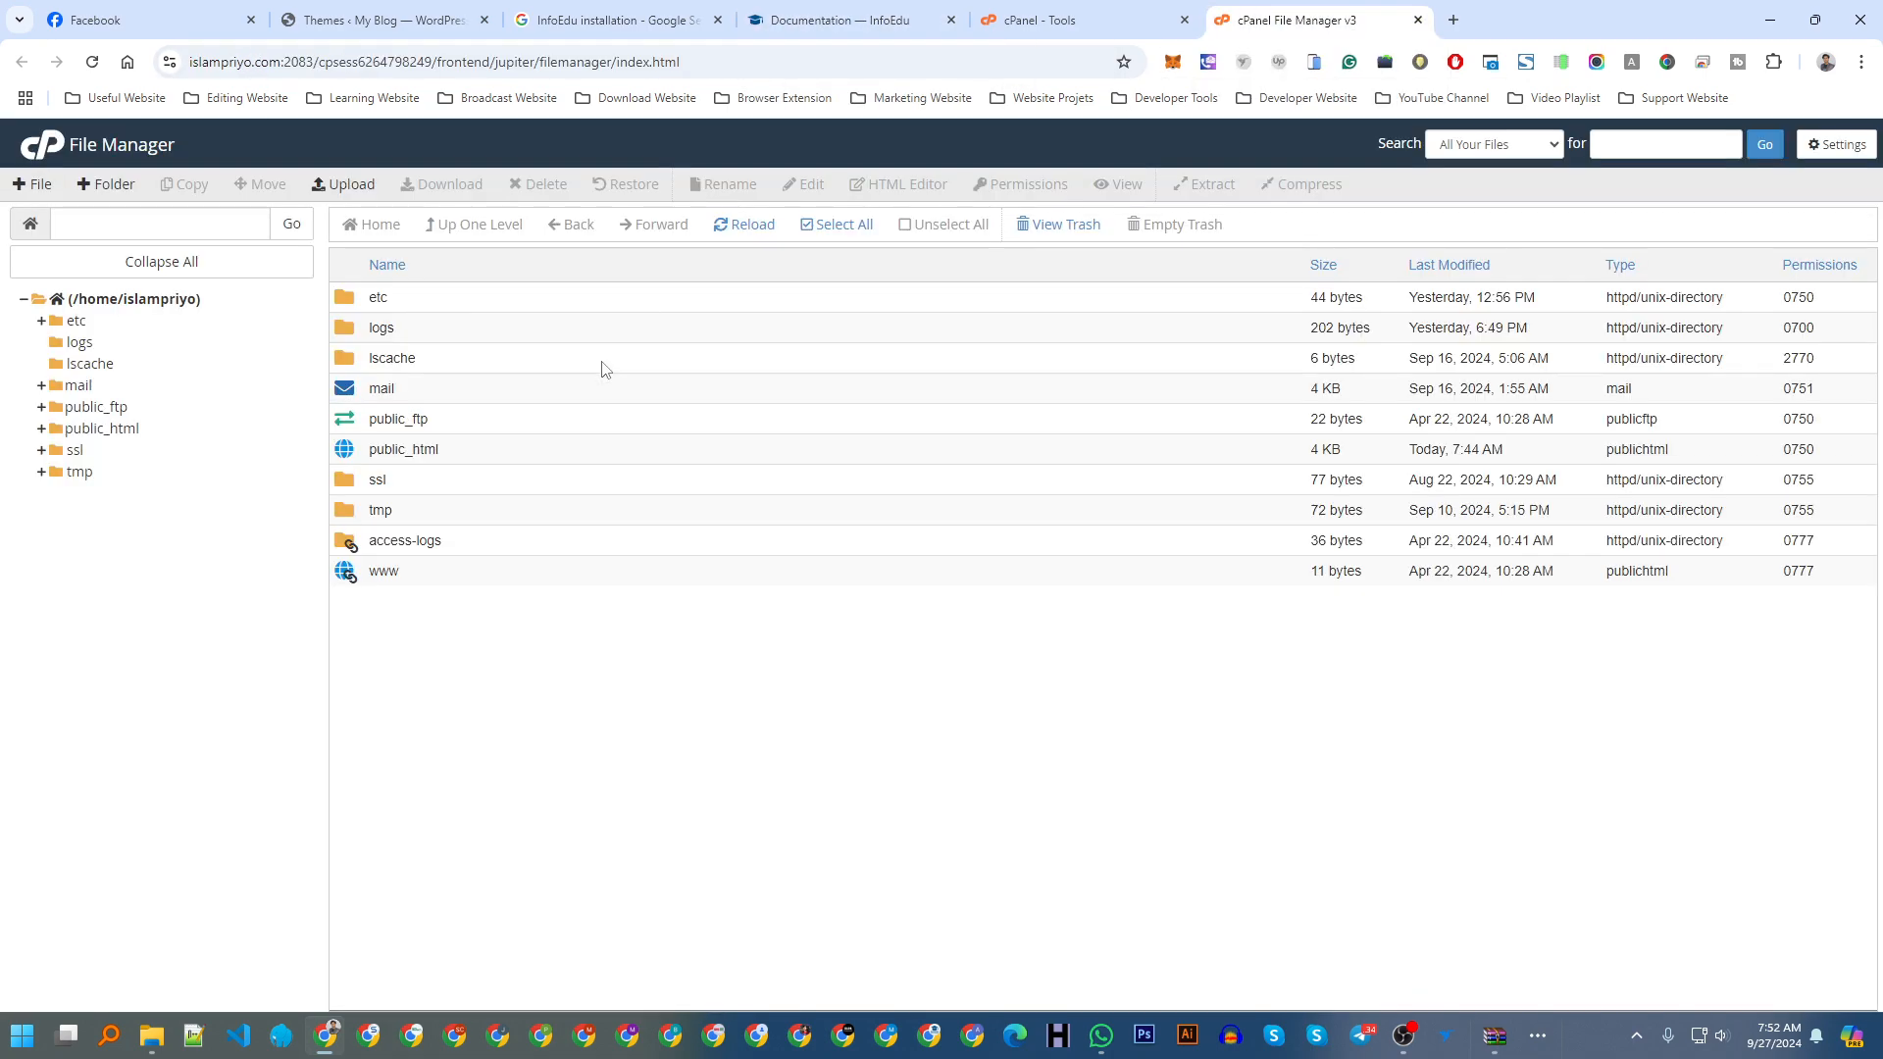
{"action": "left_click", "coordinate": [796, 20]}
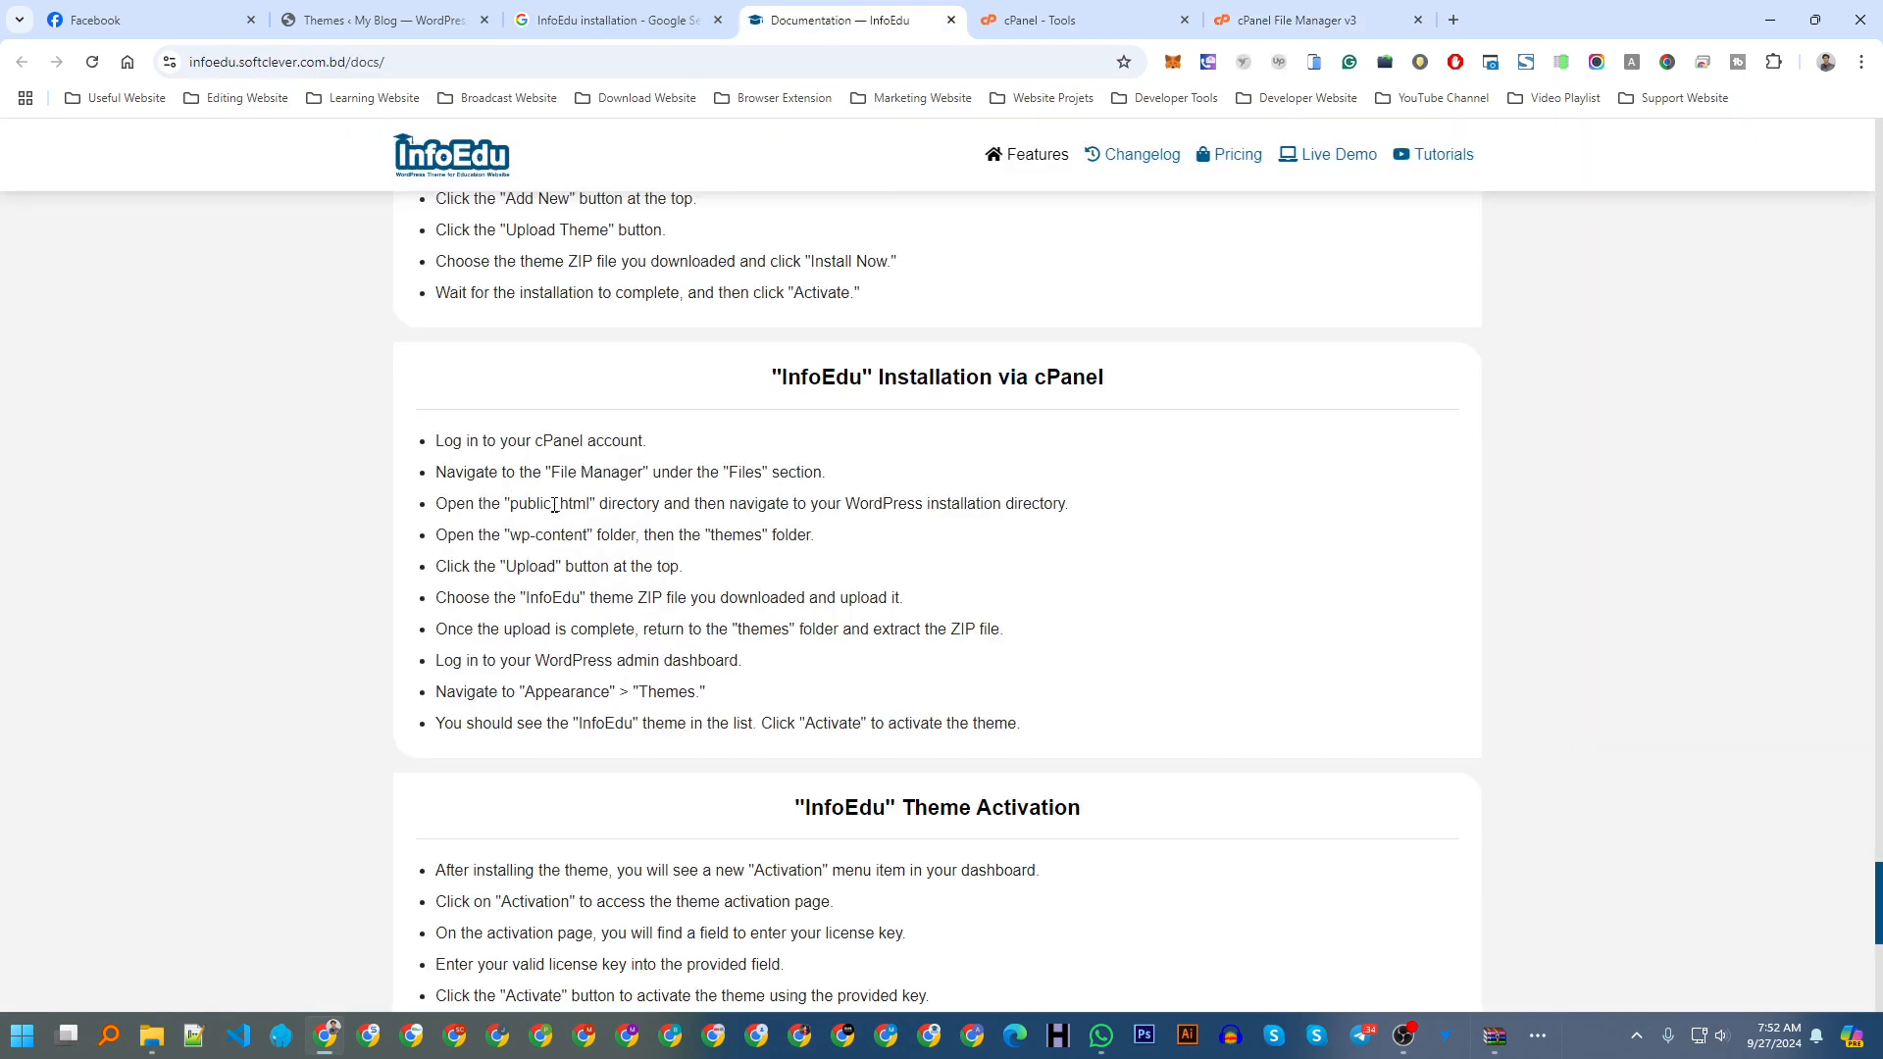
{"action": "left_click", "coordinate": [1295, 19]}
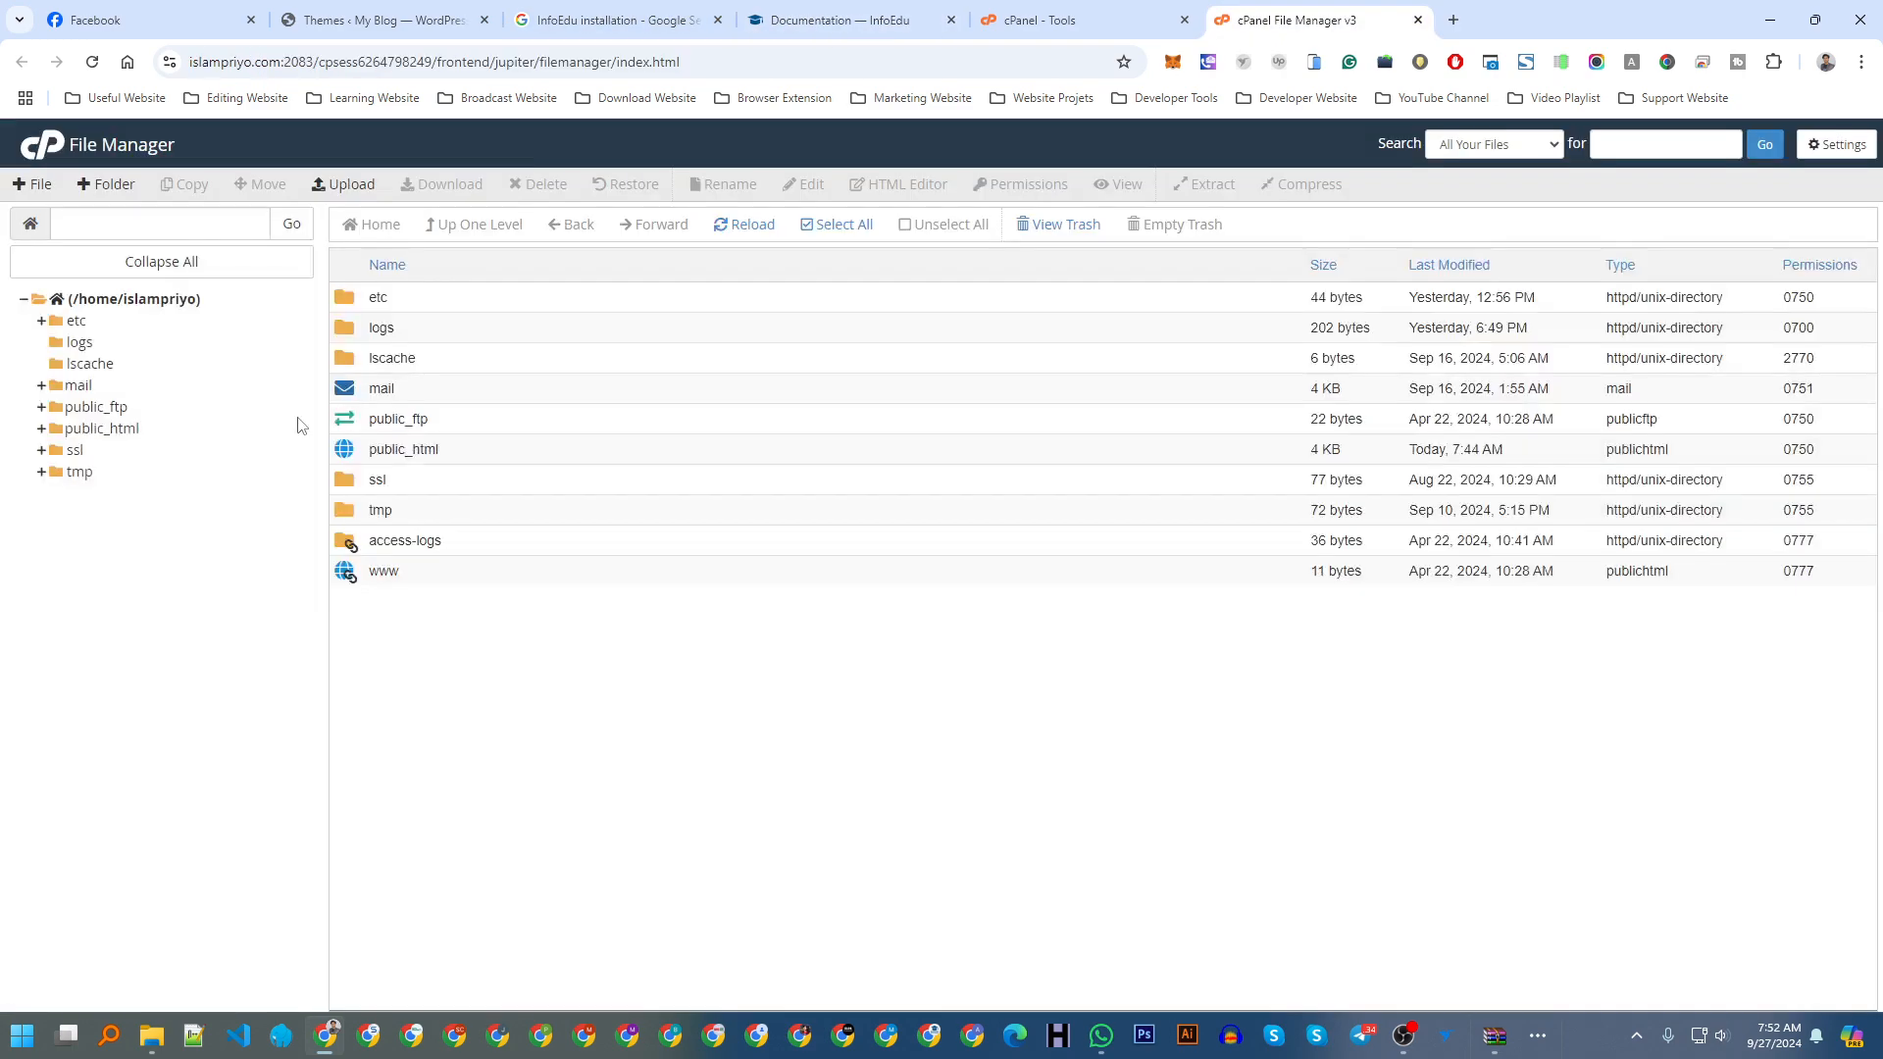
{"action": "double_click", "coordinate": [346, 452]}
Step: Follow the documentation to open the wp-content folder and its themes subfolder in the File Manager
{"action": "left_click", "coordinate": [820, 14]}
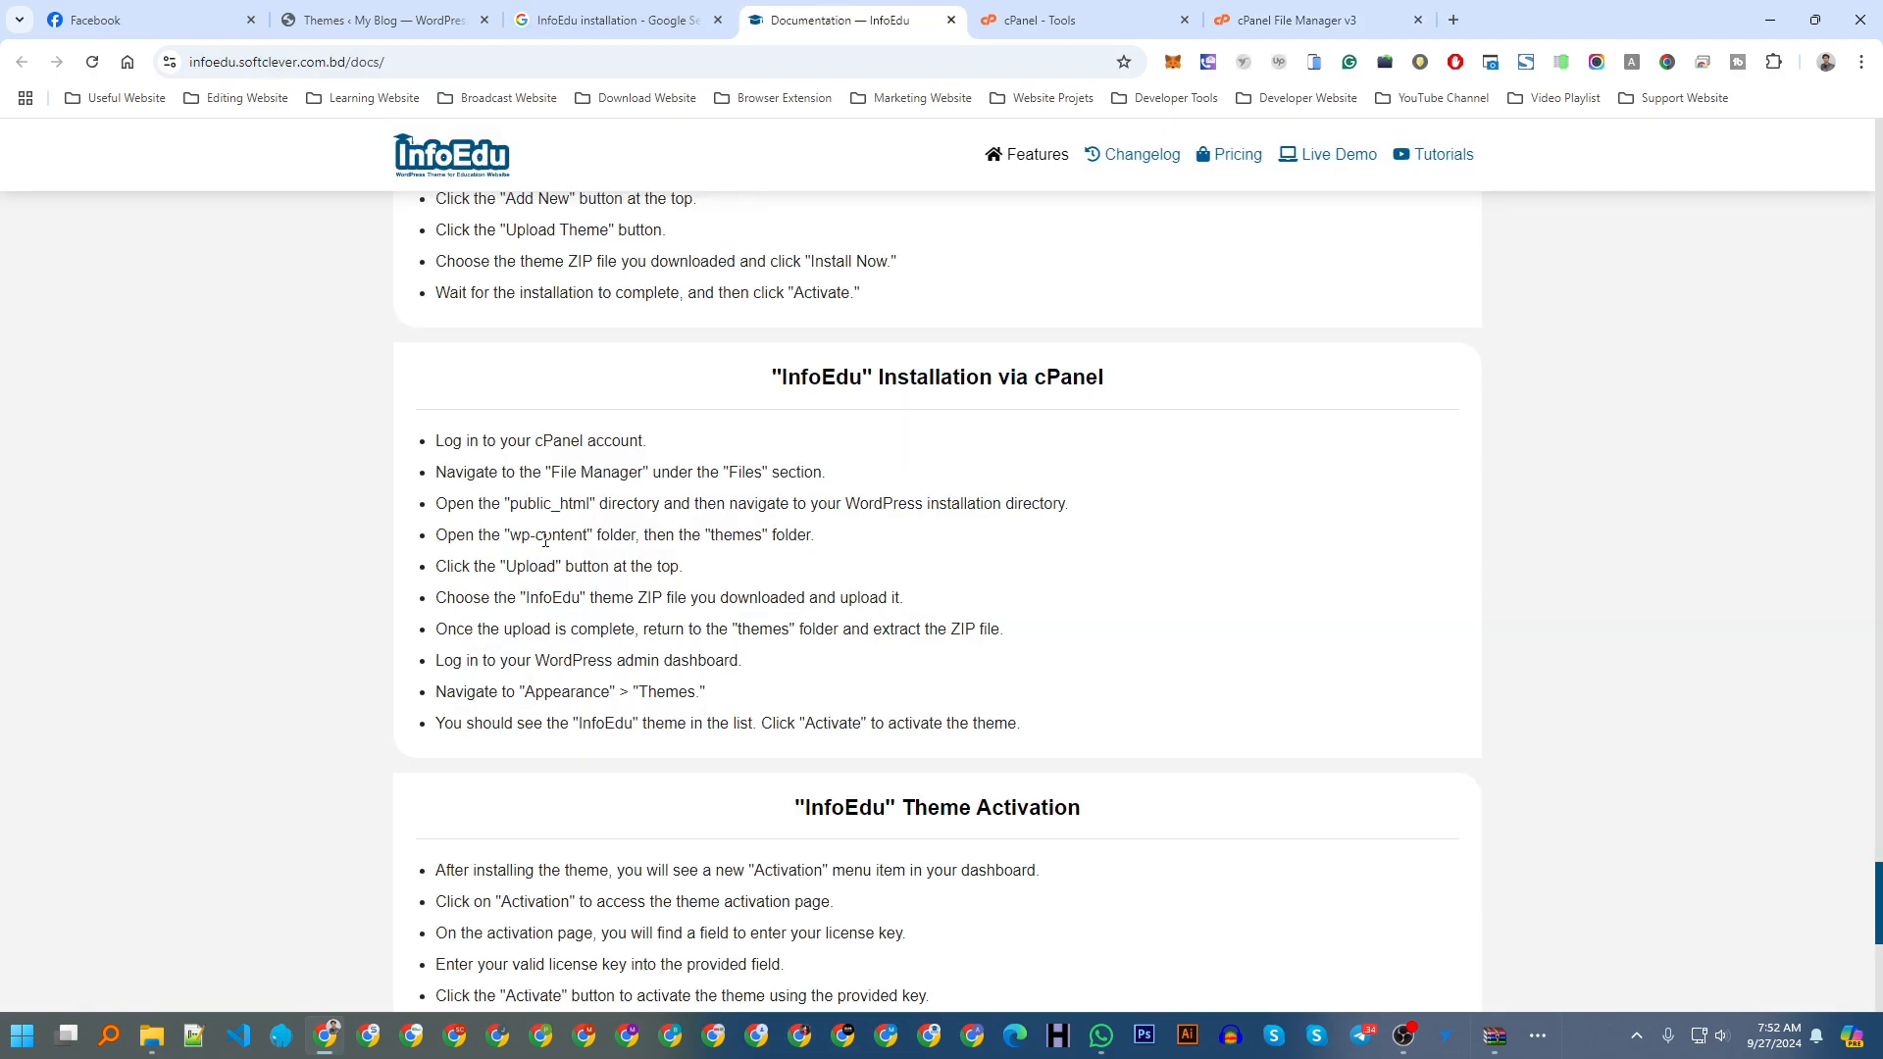
{"action": "left_click_drag", "start_coordinate": [509, 534], "coordinate": [679, 534]}
{"action": "left_click", "coordinate": [1304, 20]}
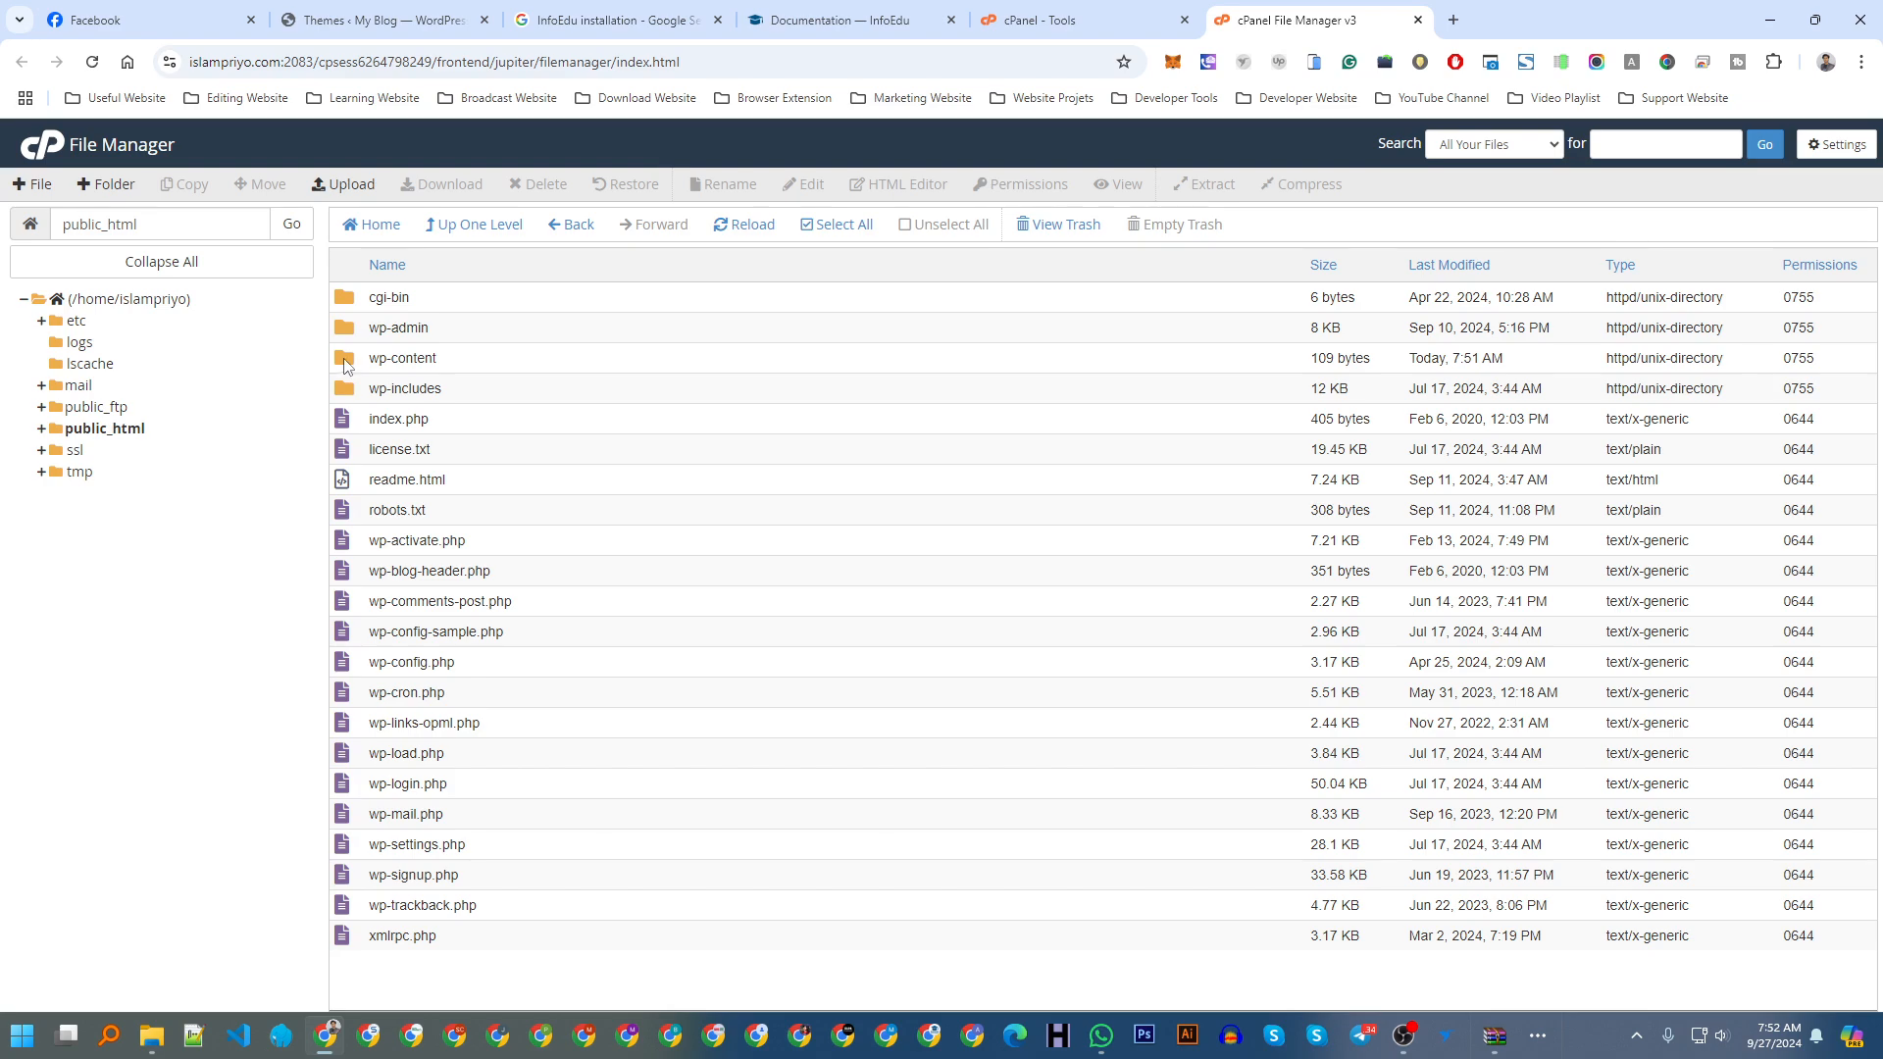
{"action": "double_click", "coordinate": [345, 361]}
{"action": "left_click", "coordinate": [812, 14]}
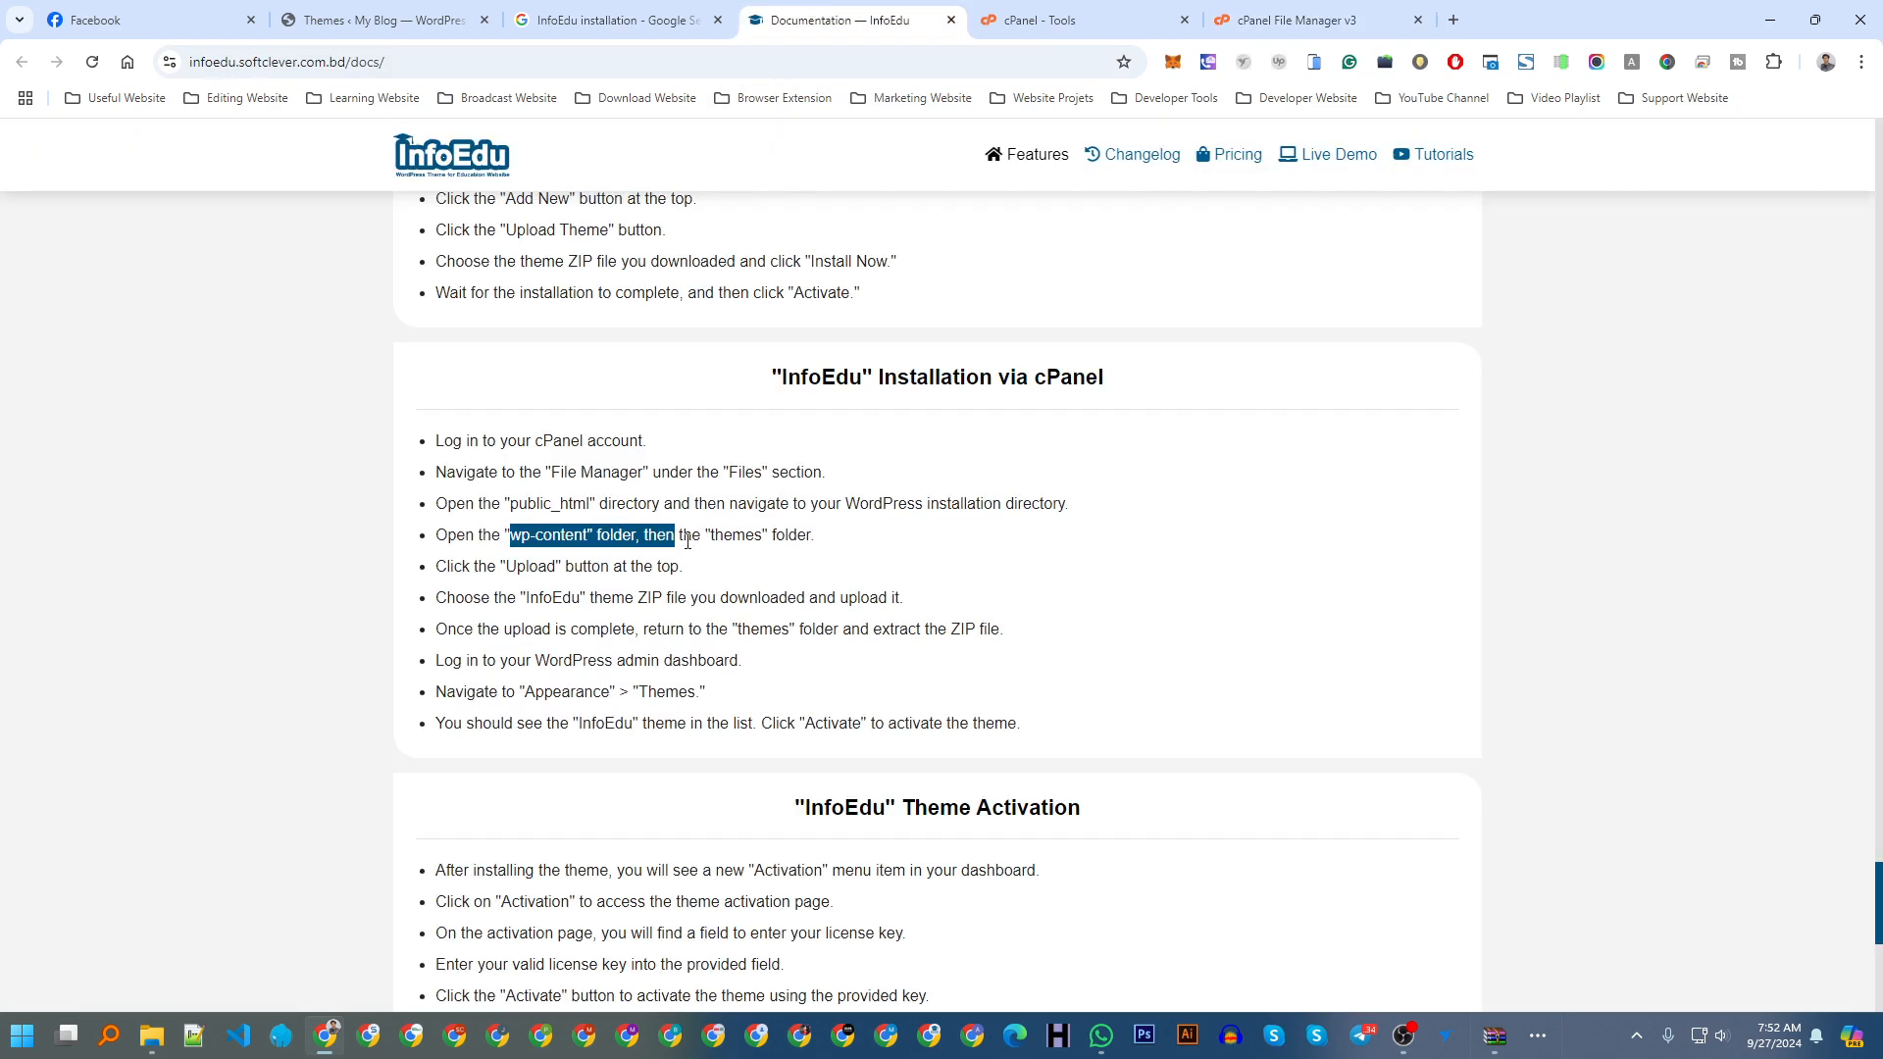
{"action": "left_click", "coordinate": [459, 528]}
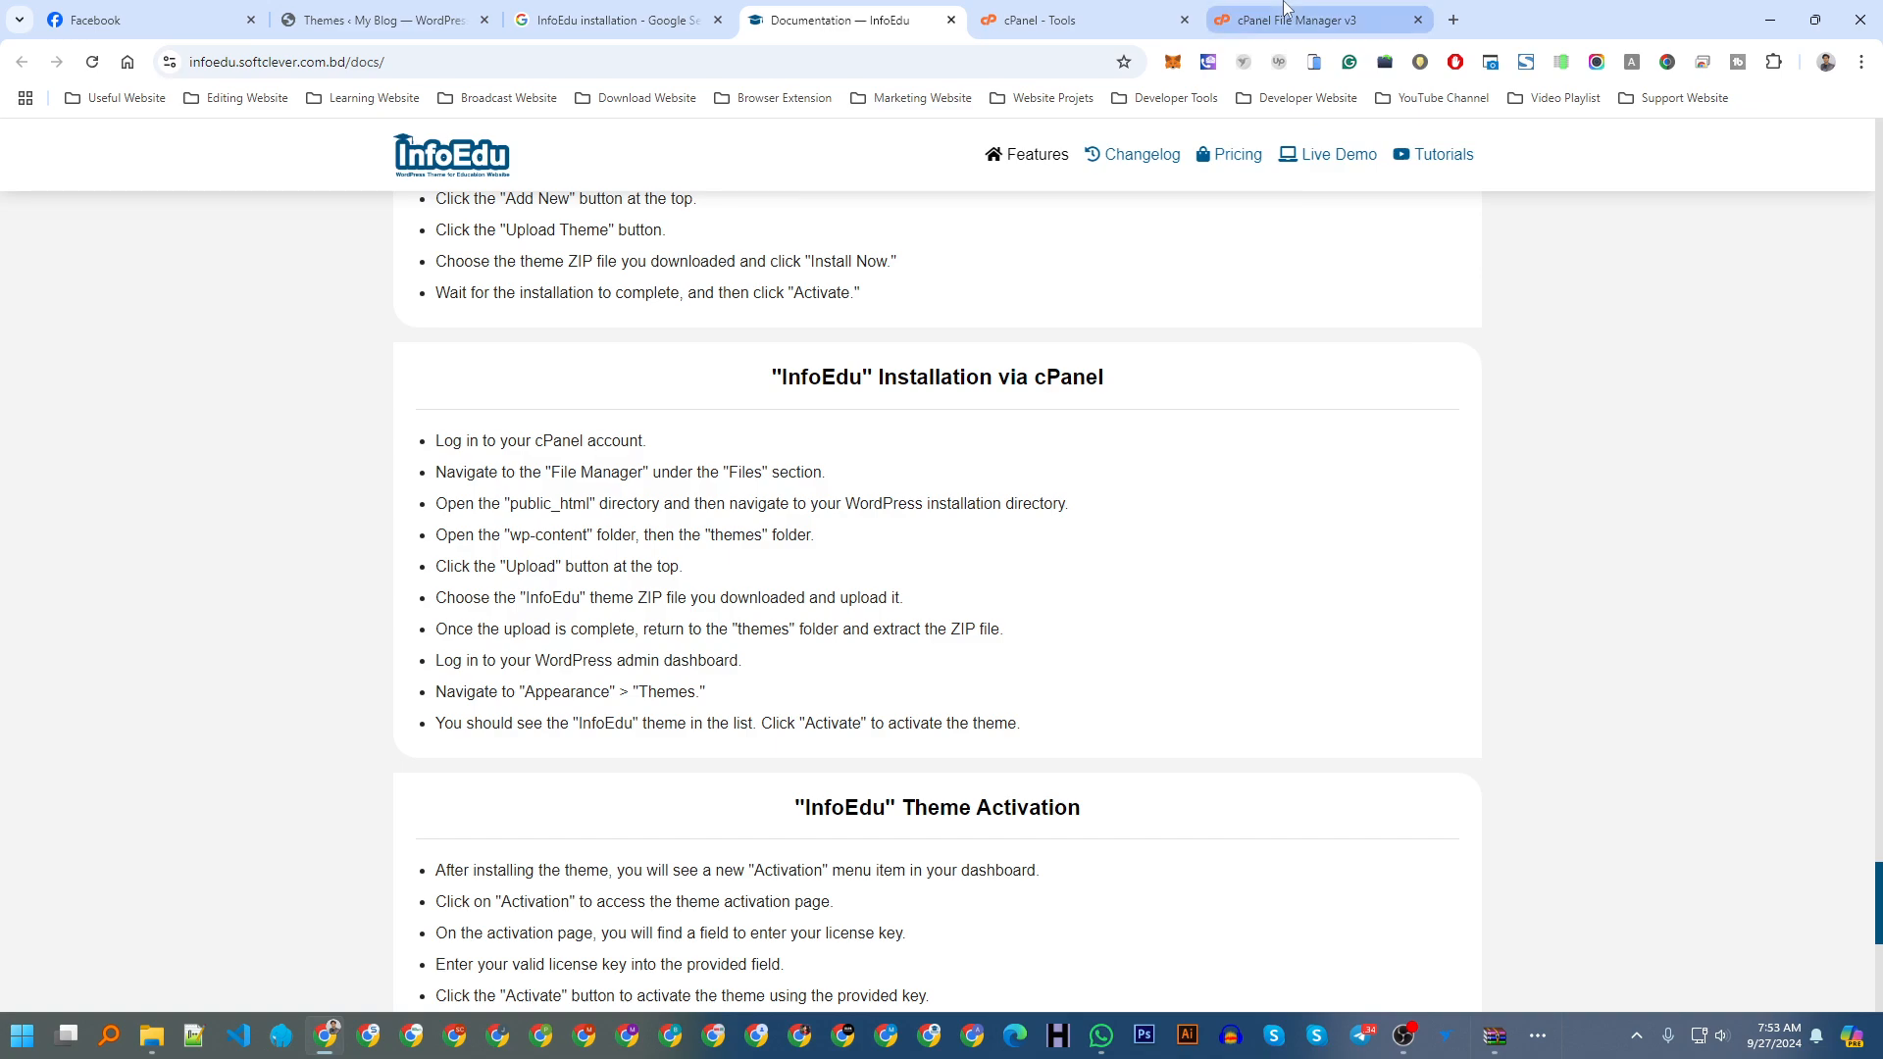
{"action": "left_click", "coordinate": [1226, 19]}
{"action": "double_click", "coordinate": [350, 333]}
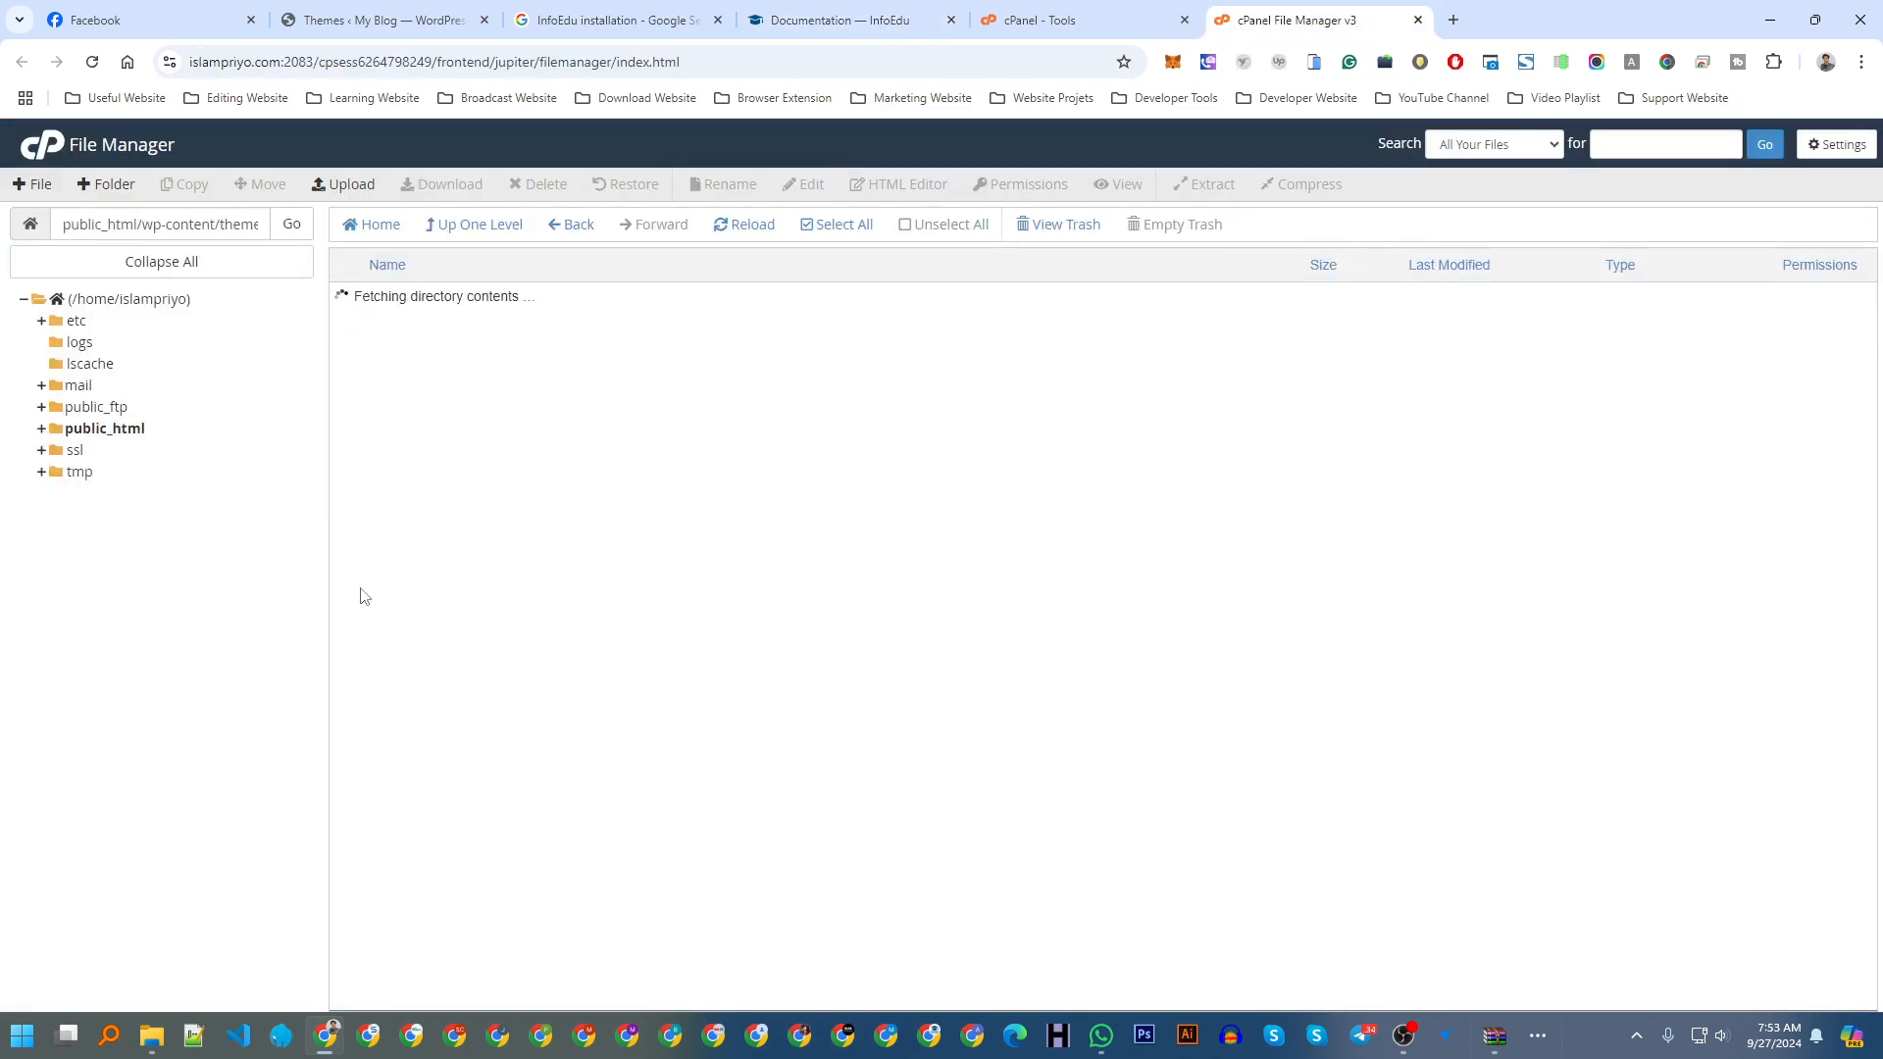
Step: Check the documentation's upload instruction, open the upload page for the themes folder, and locate InfoEdu 9.4.zip on the ASSETS (I:) drive
{"action": "left_click", "coordinate": [812, 7]}
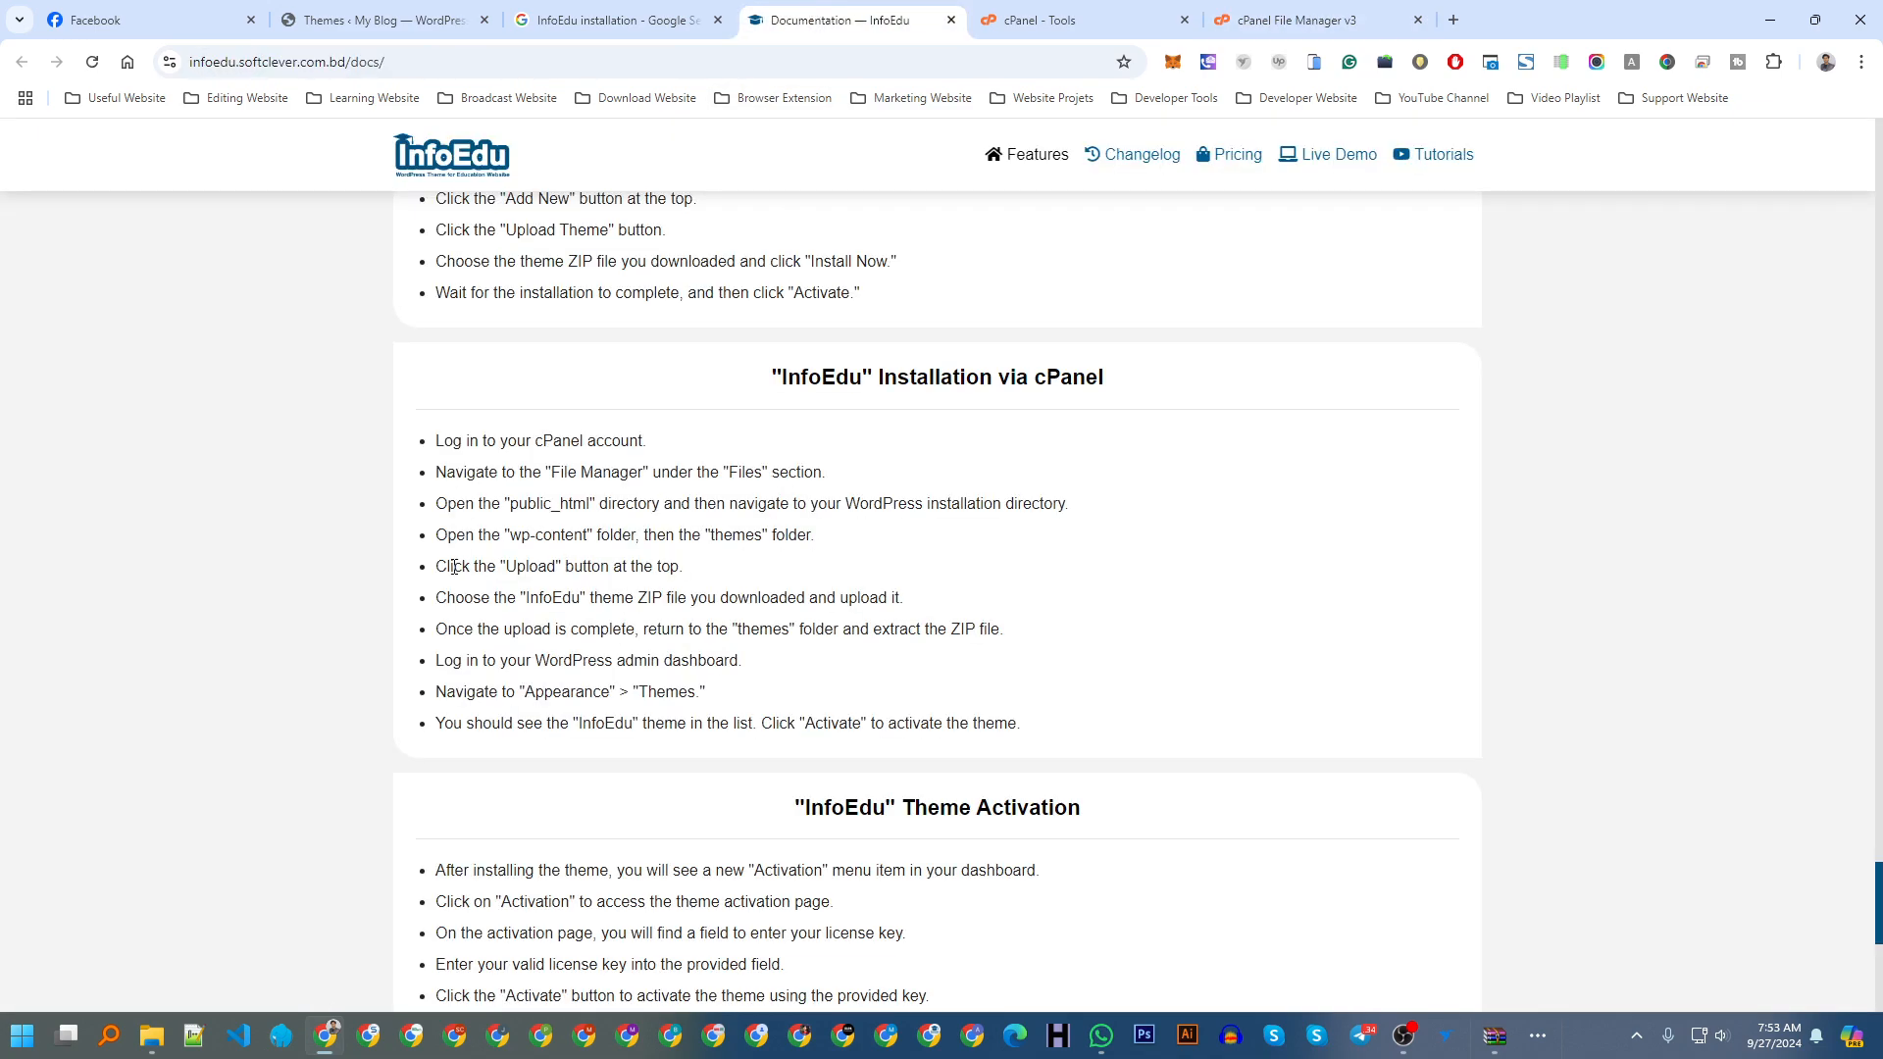
{"action": "left_click", "coordinate": [1326, 13]}
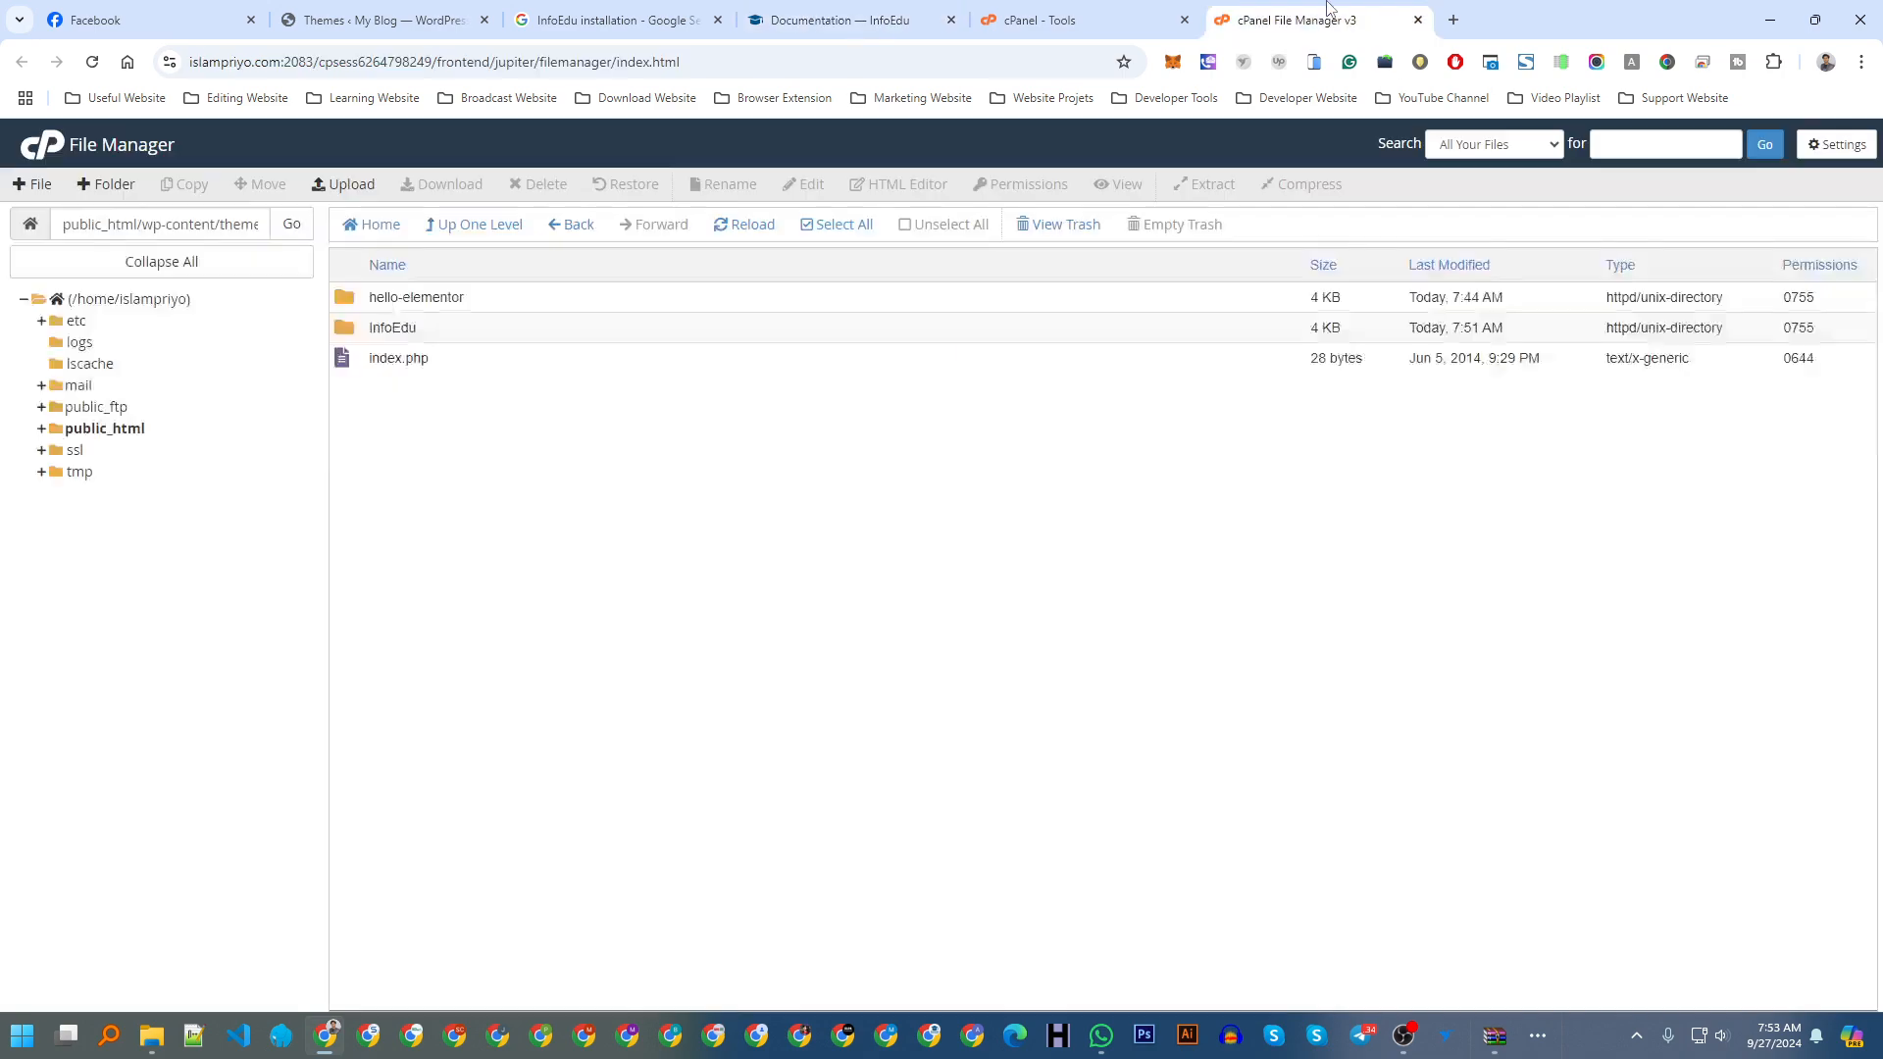
{"action": "left_click", "coordinate": [343, 184]}
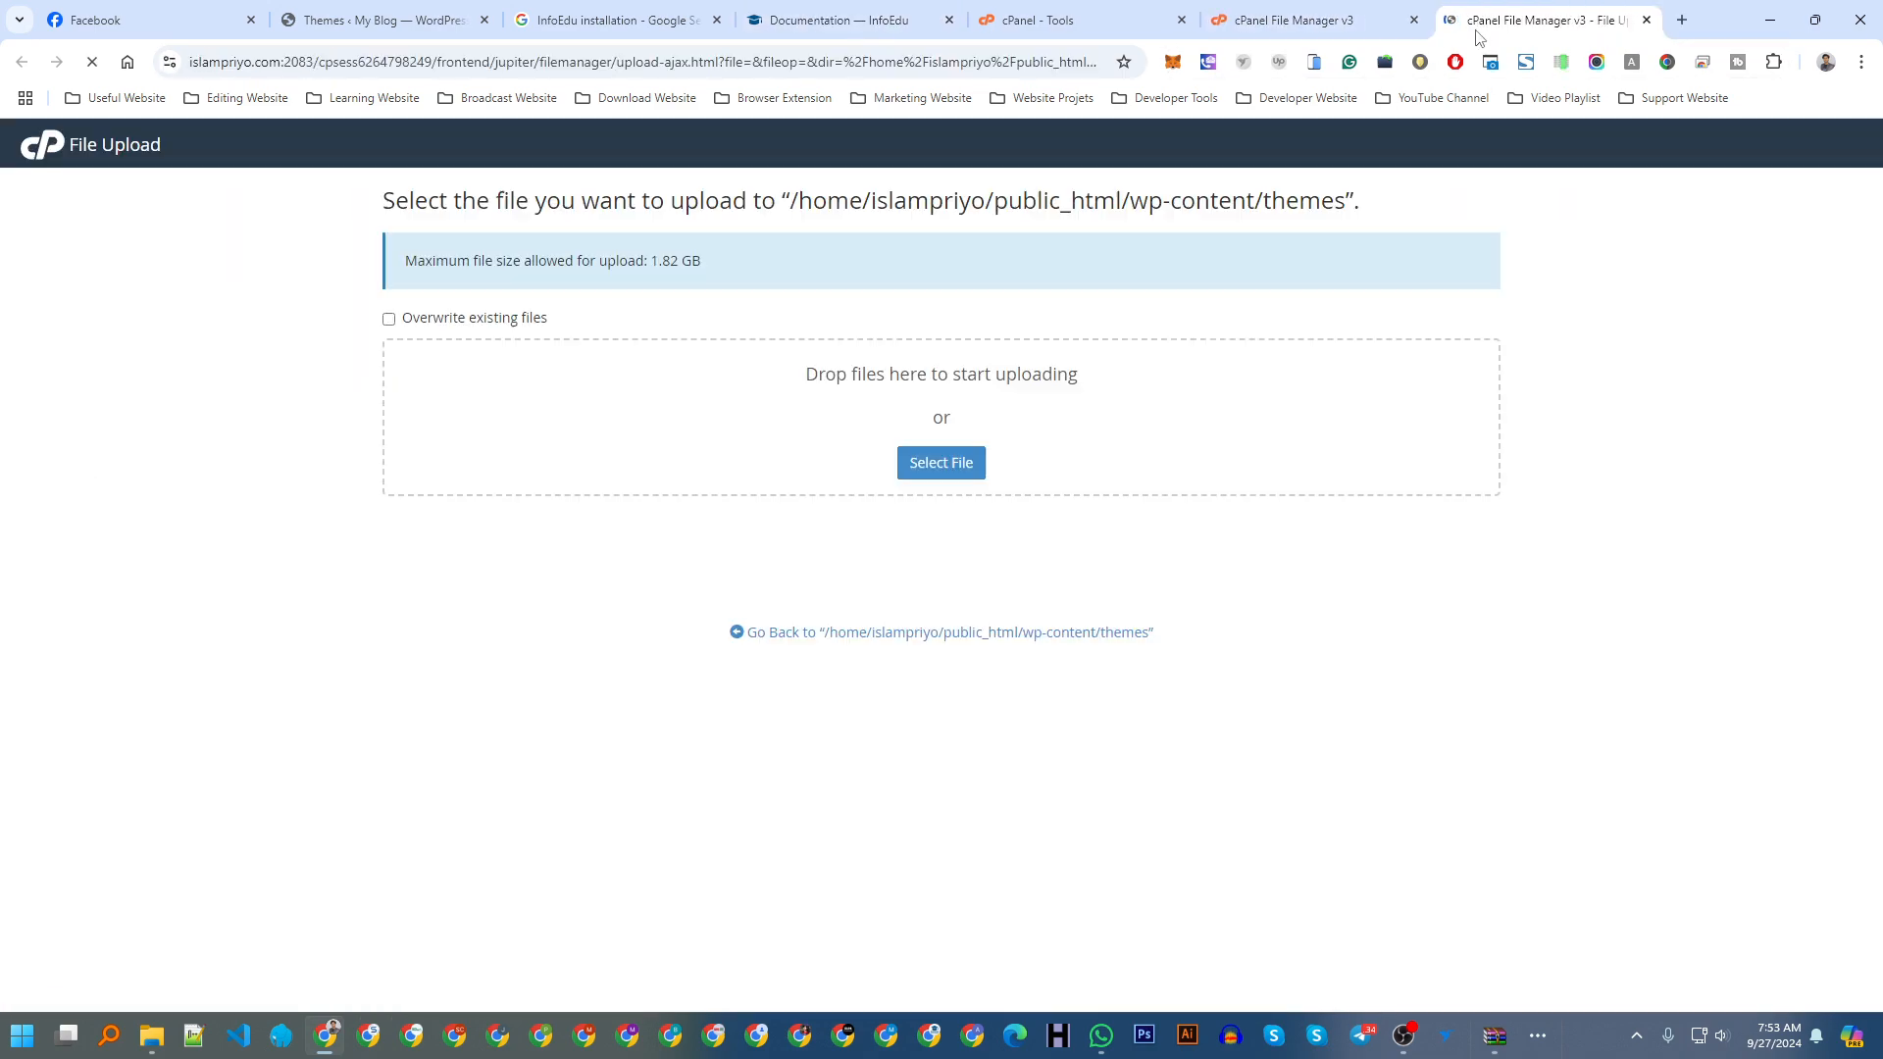
{"action": "left_click", "coordinate": [151, 1035]}
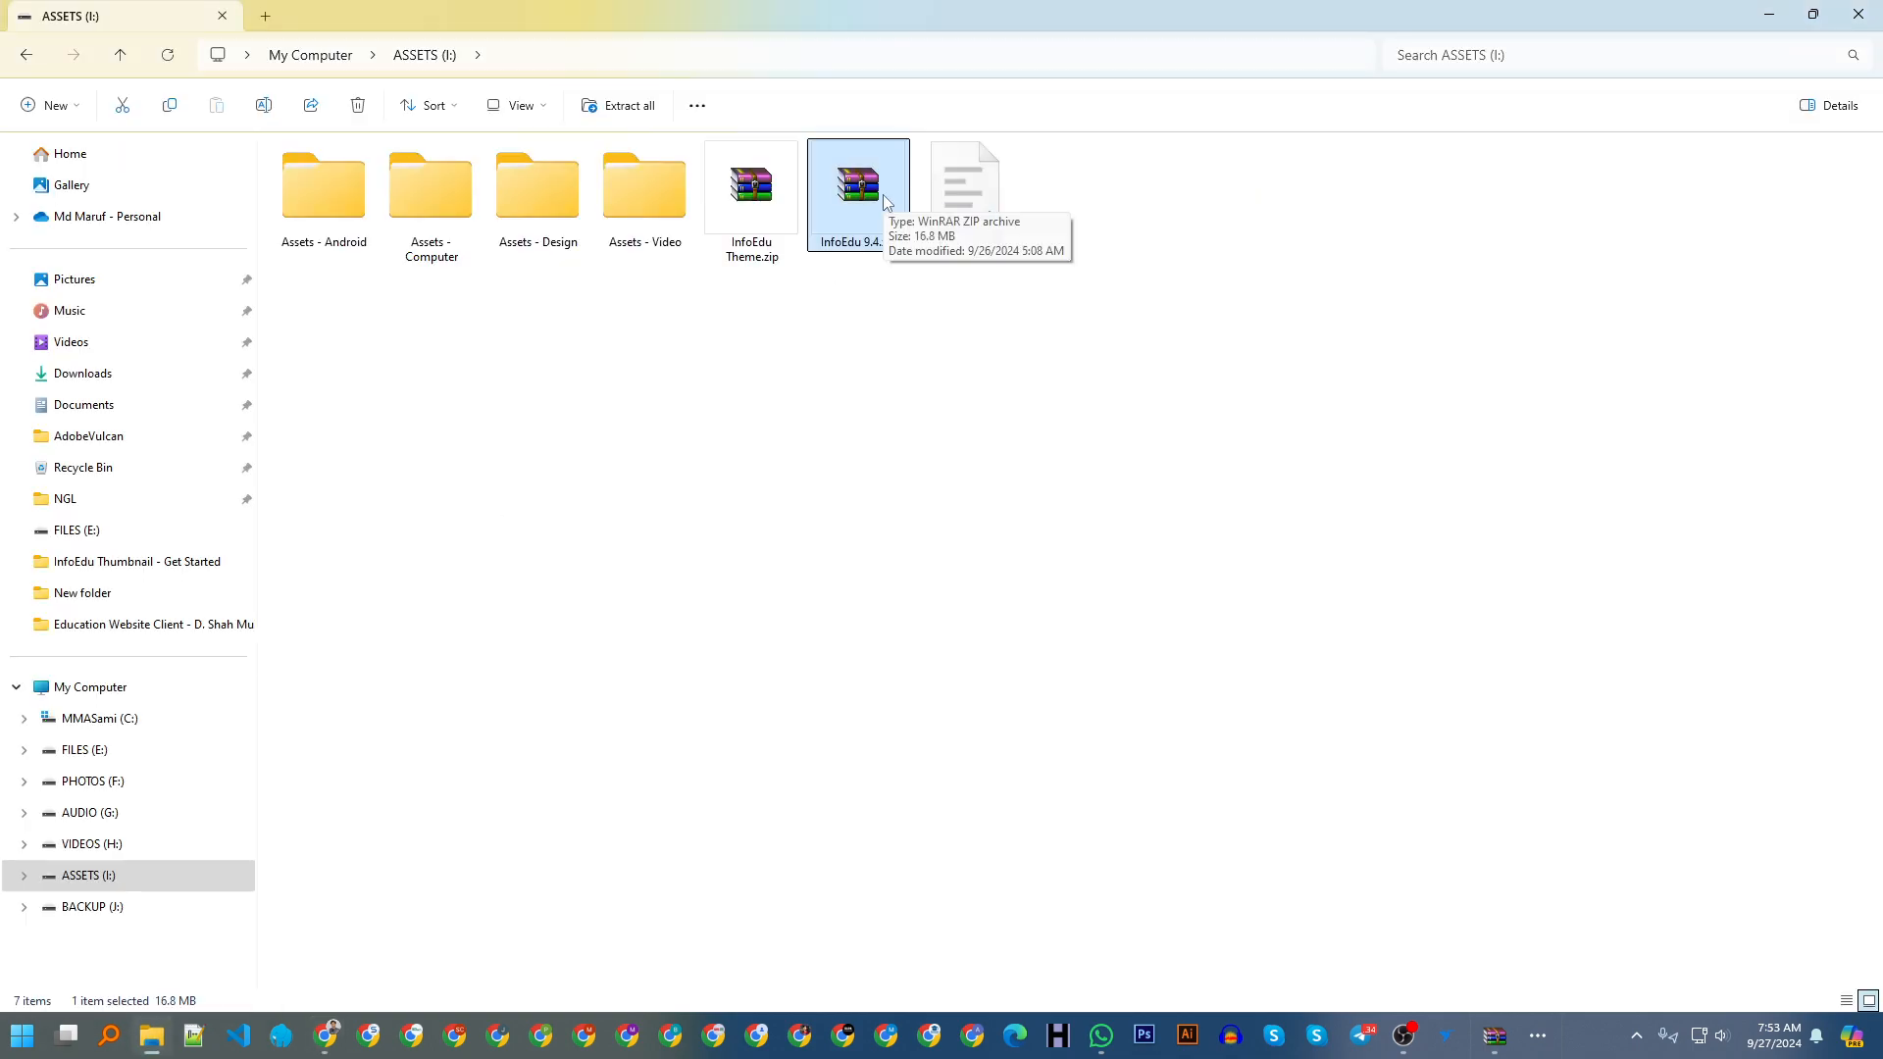
{"action": "left_click", "coordinate": [314, 942]}
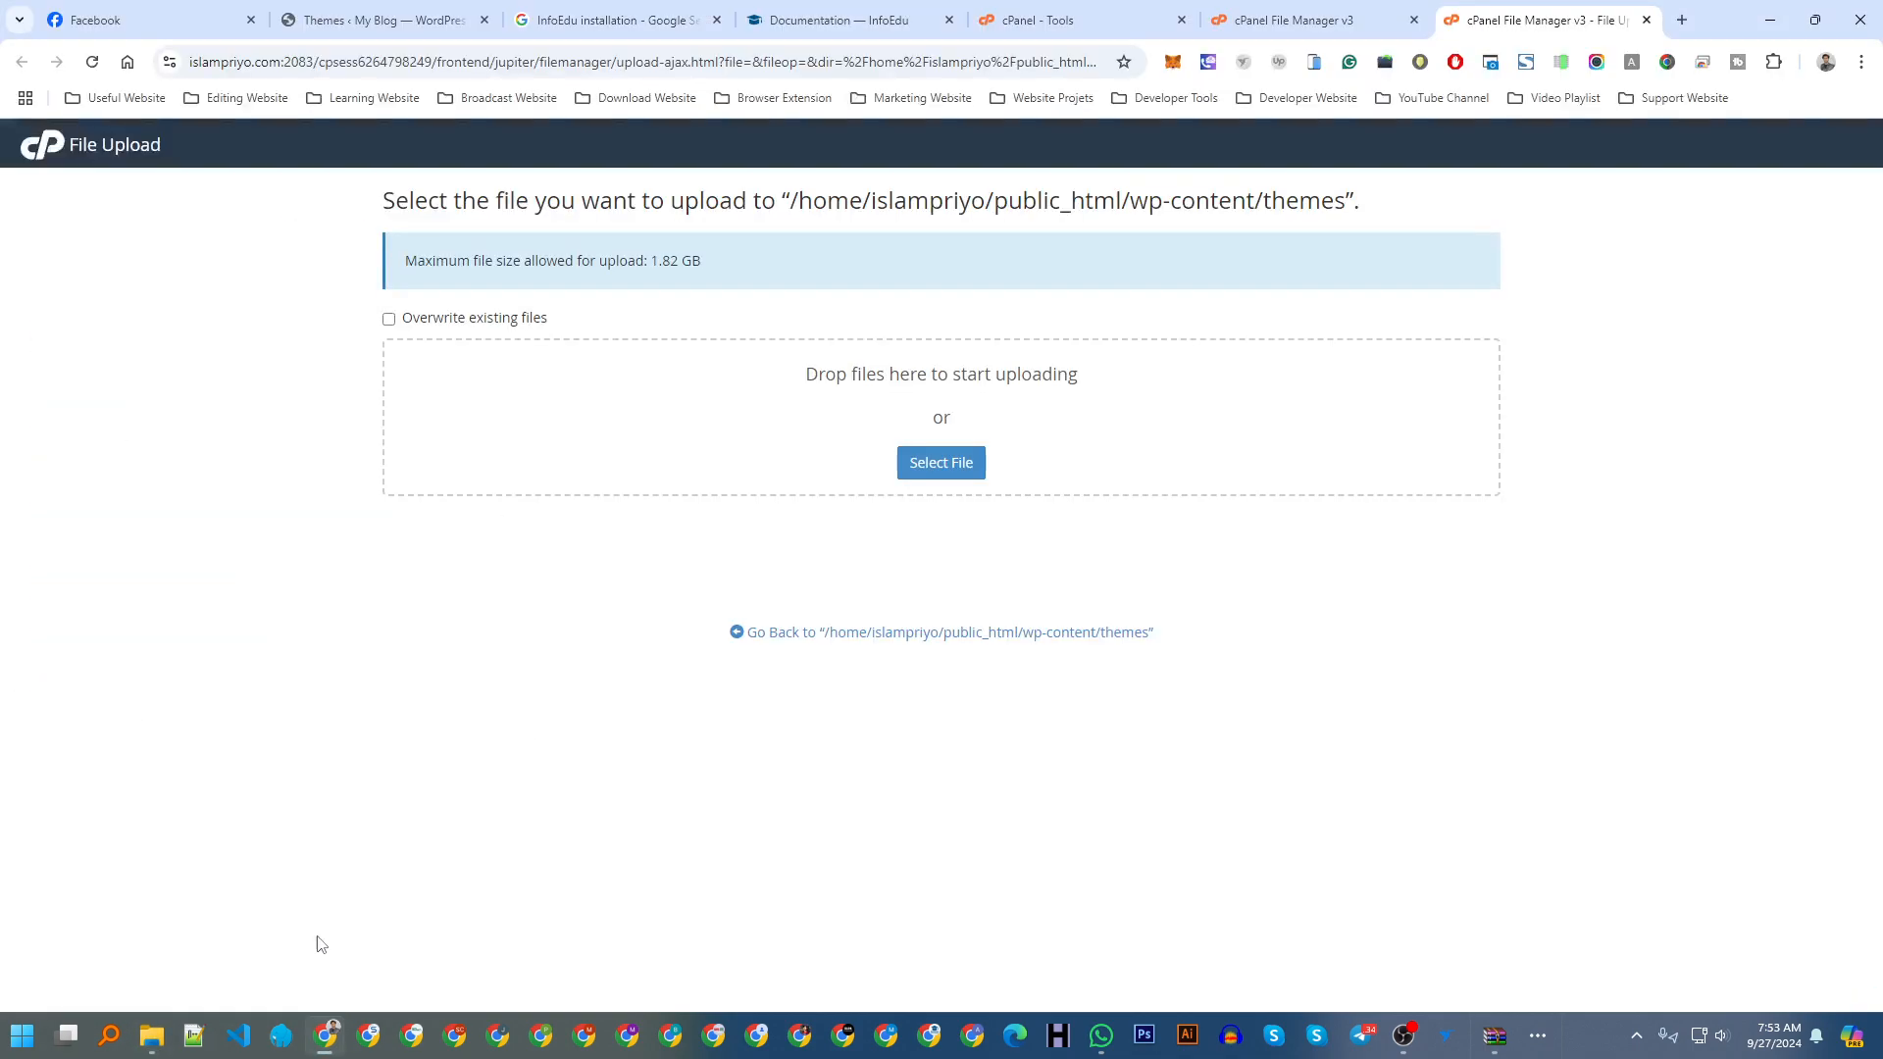
Step: Read the documentation's zip extraction instruction and examine the actions available for the InfoEdu folder in the themes directory
{"action": "left_click", "coordinate": [1294, 19]}
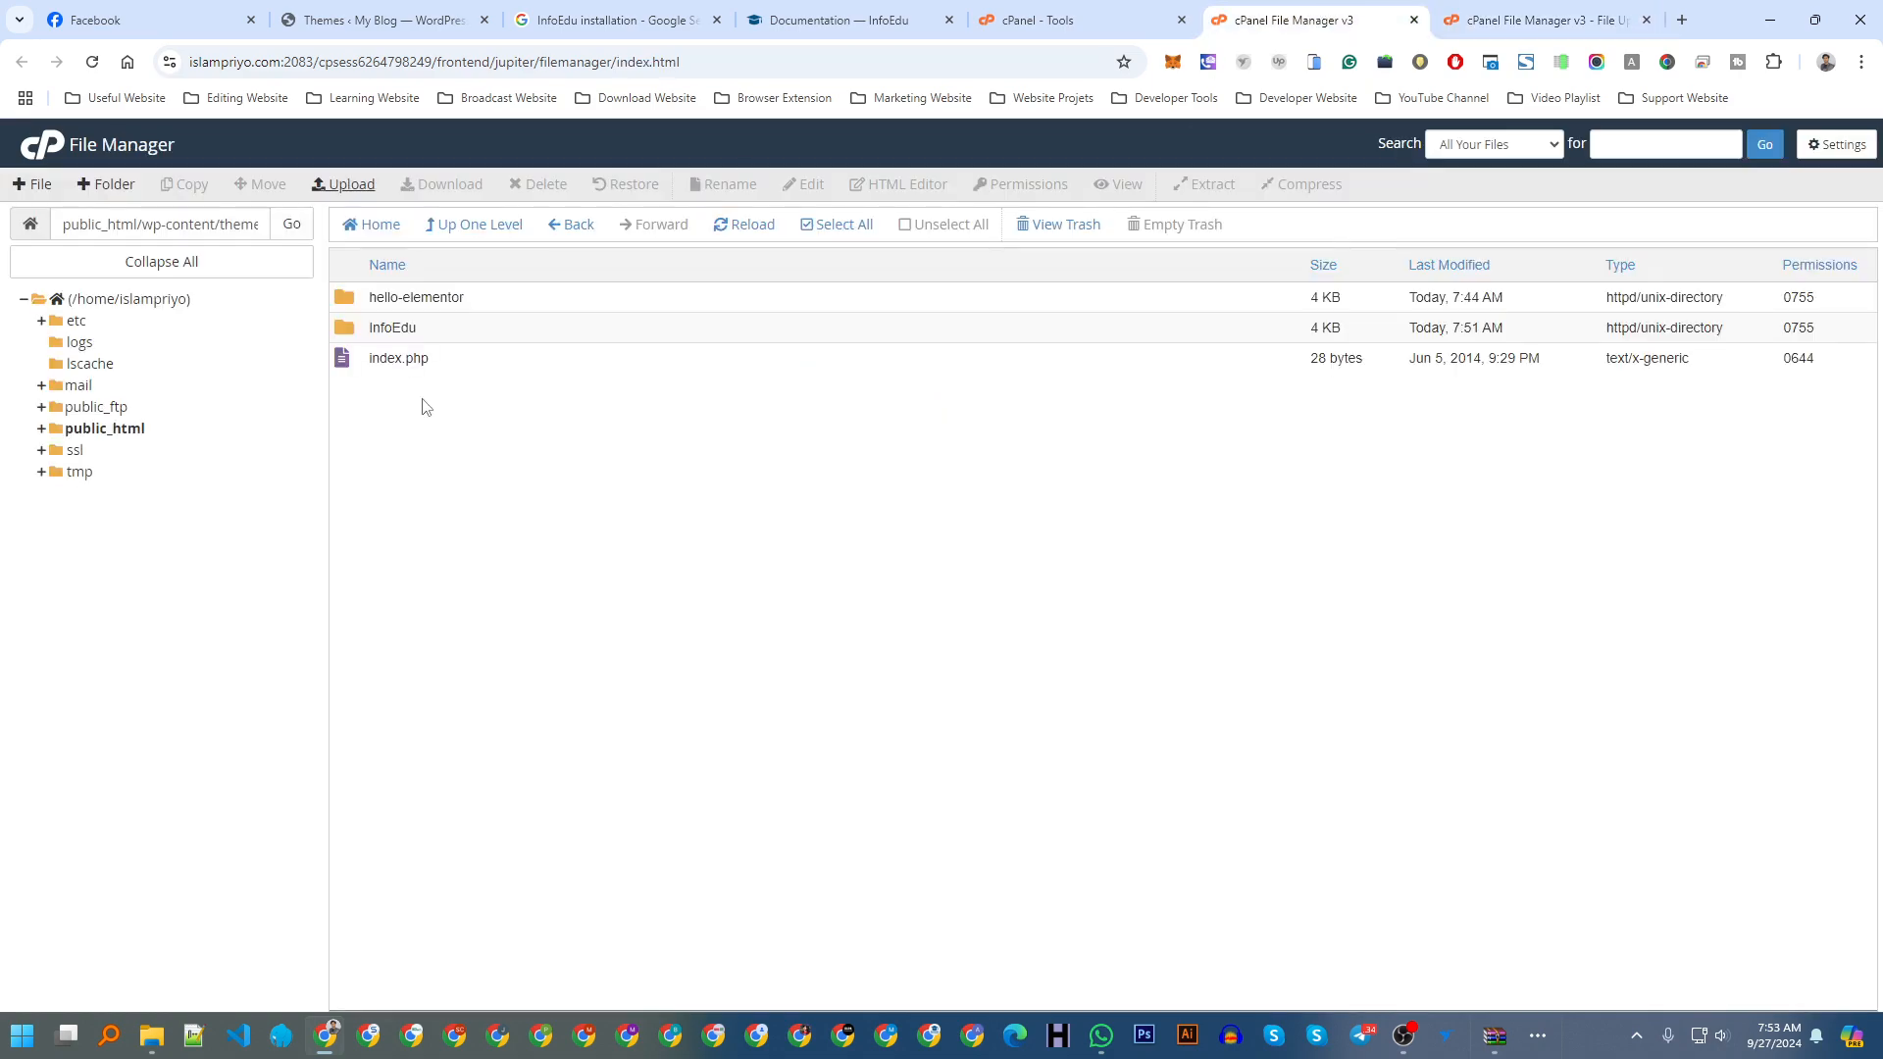
{"action": "left_click", "coordinate": [833, 17]}
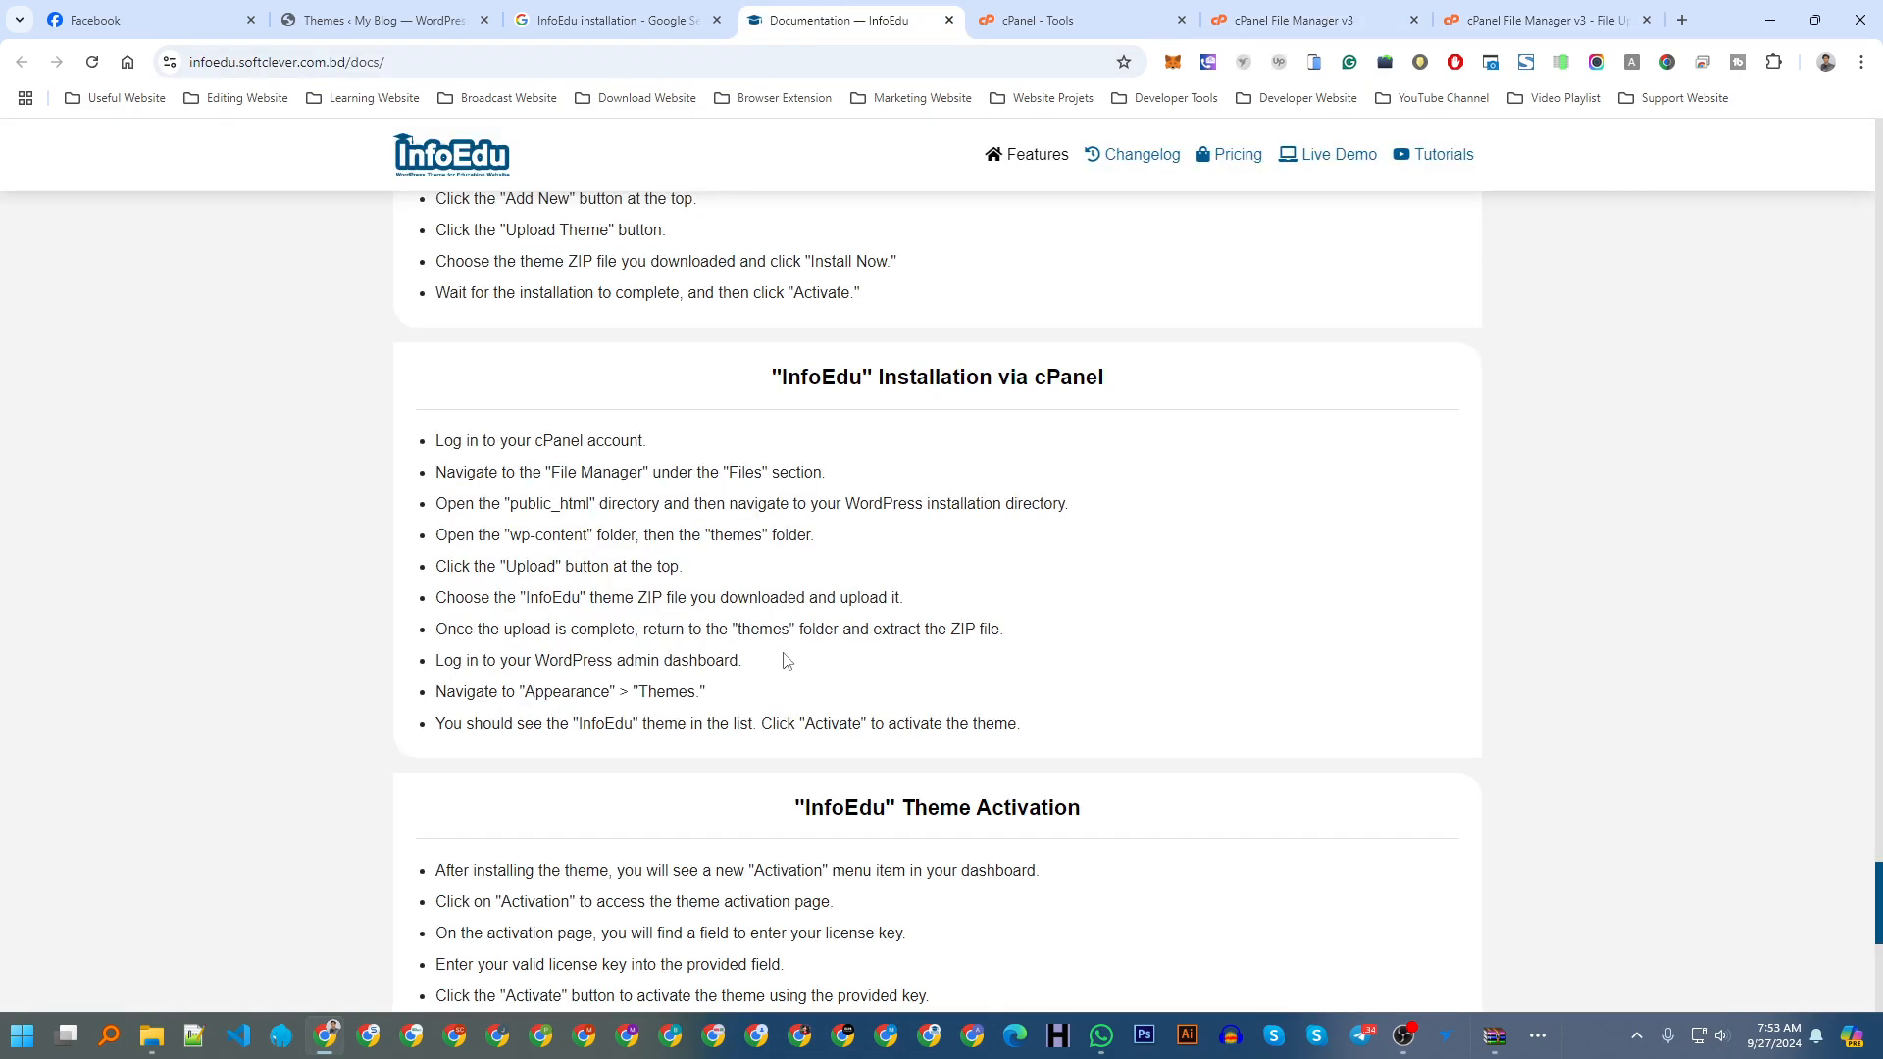
{"action": "left_click", "coordinate": [1547, 19]}
{"action": "left_click", "coordinate": [1295, 20]}
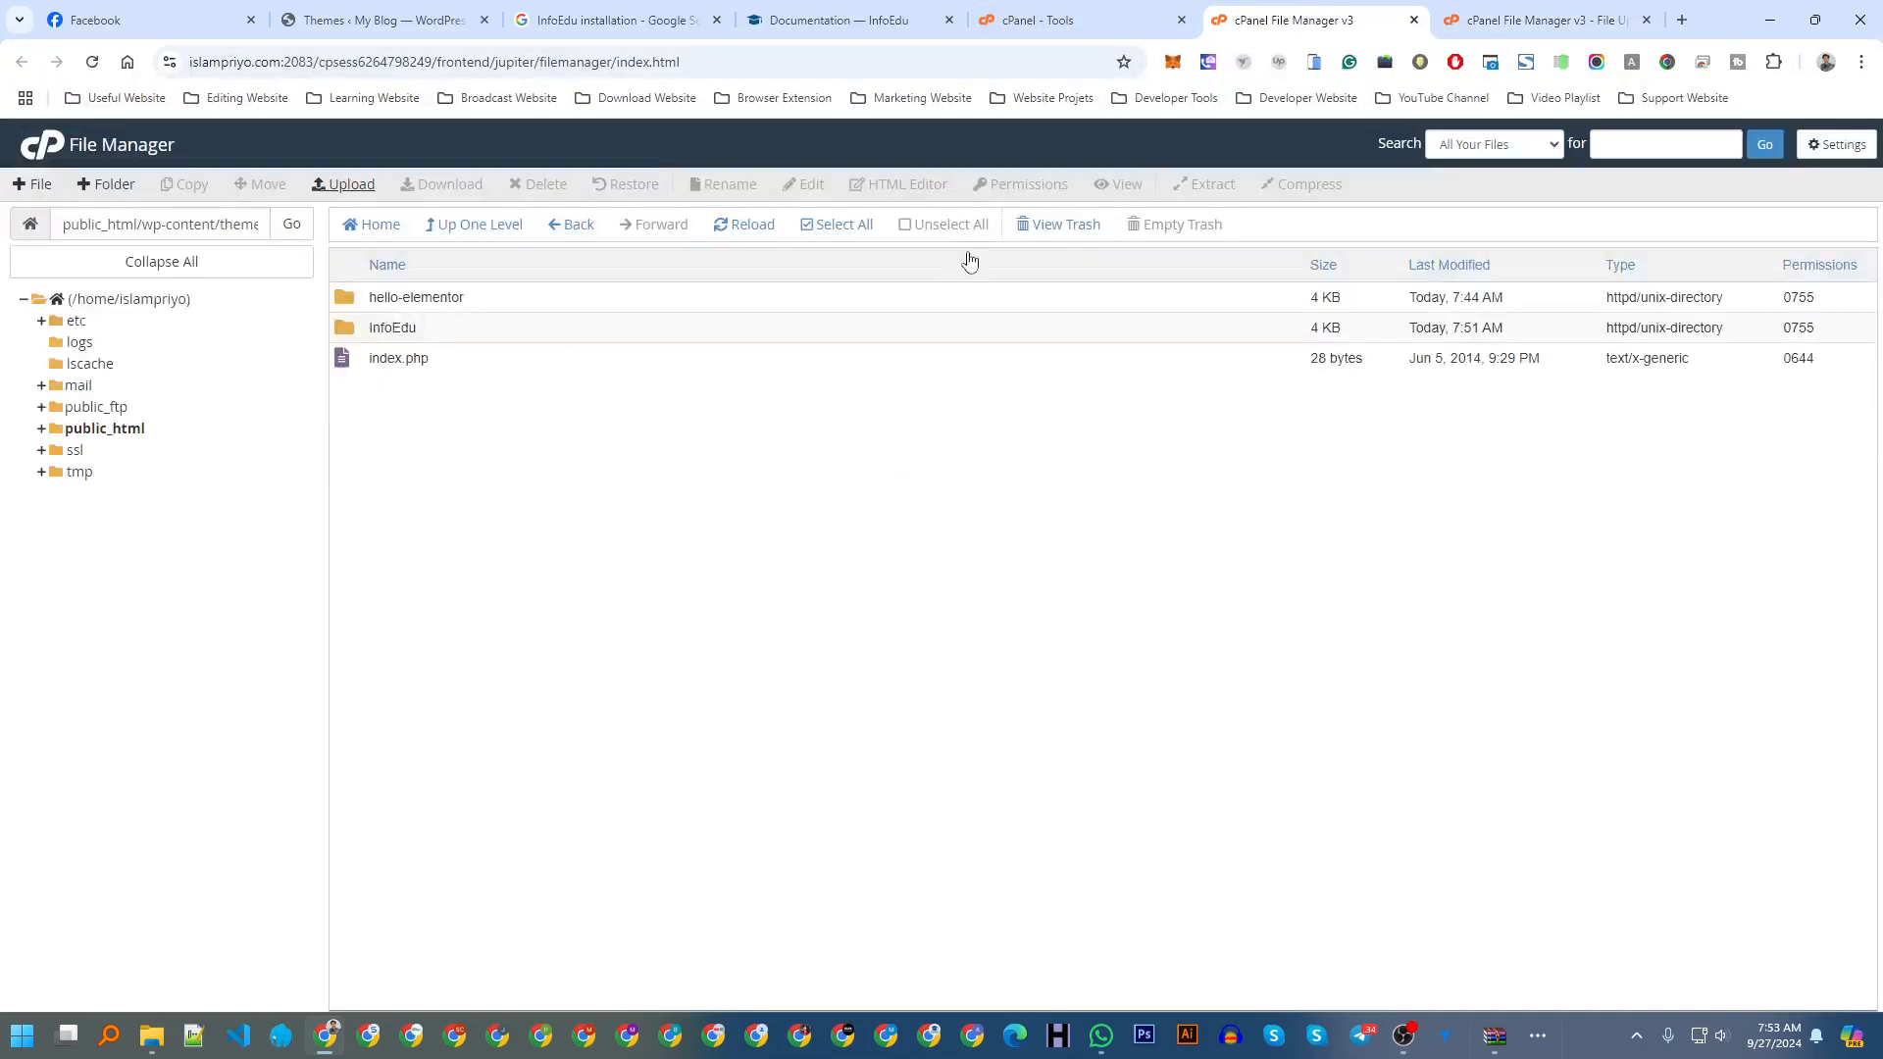
{"action": "right_click", "coordinate": [359, 339]}
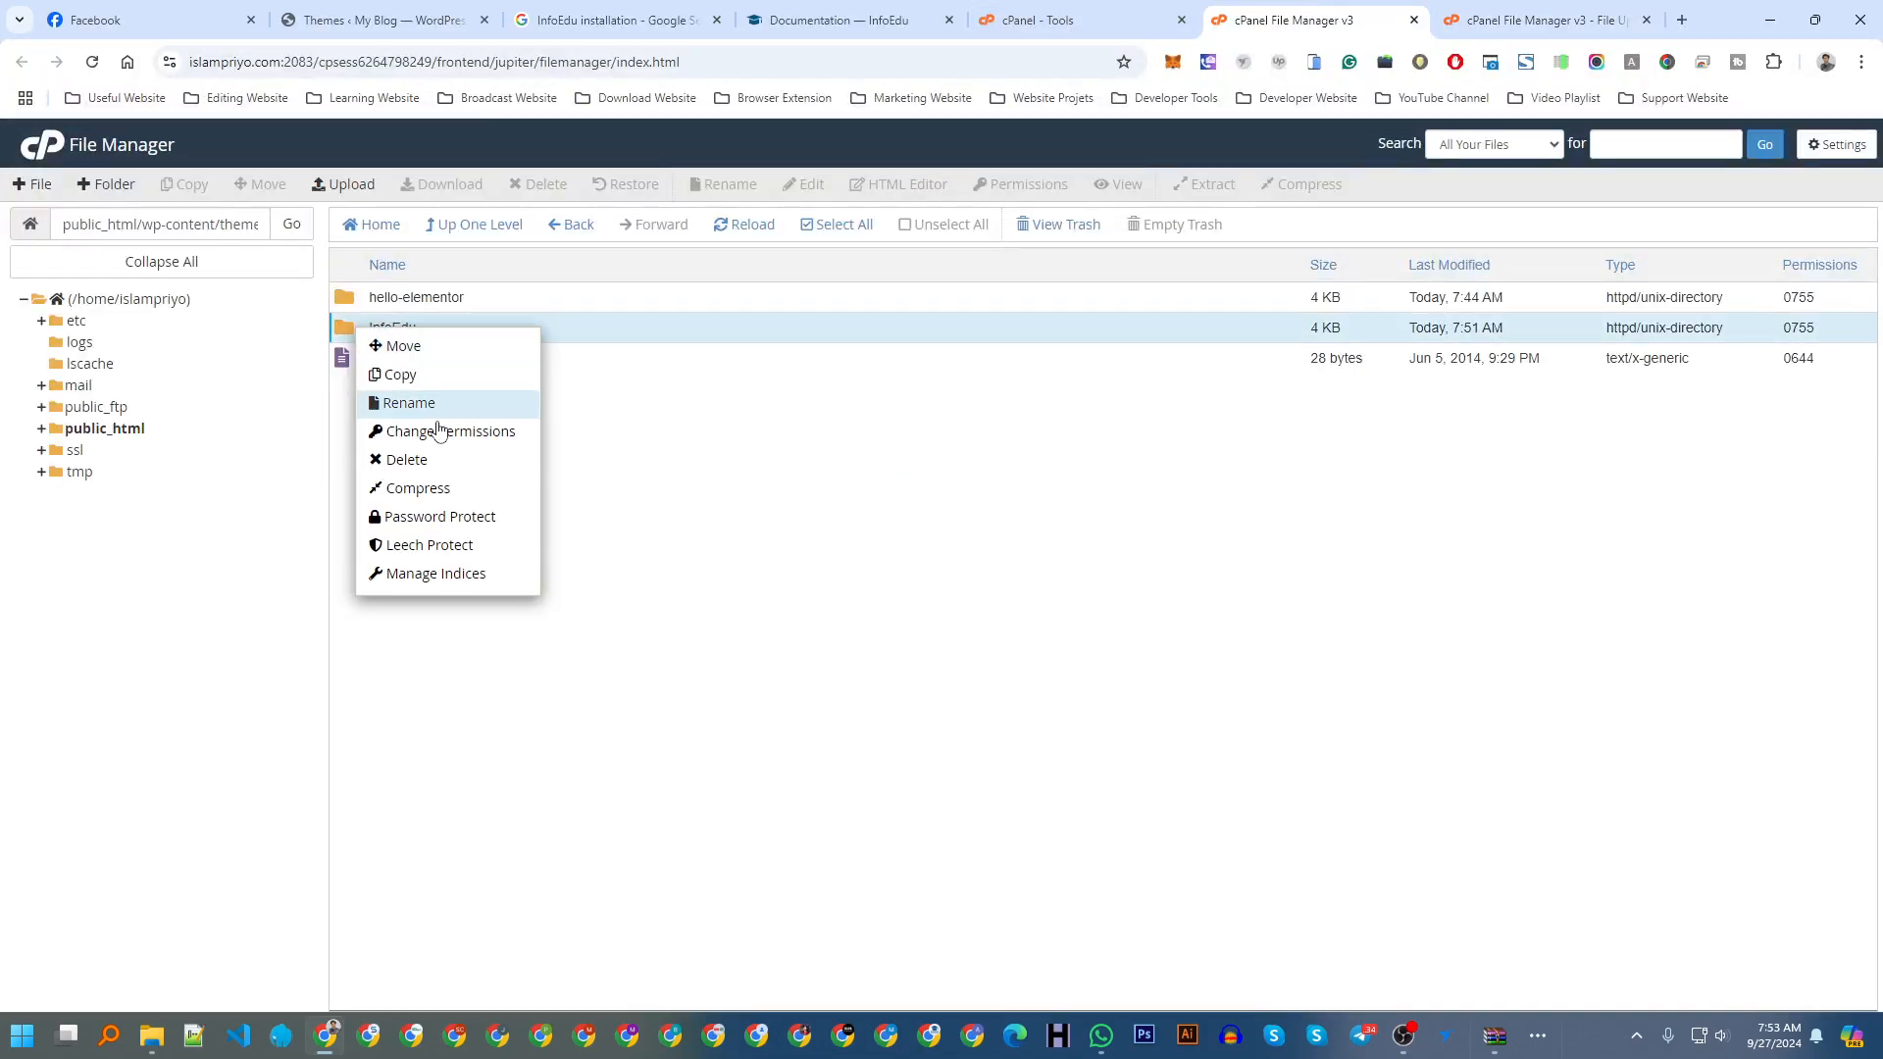
{"action": "left_click", "coordinate": [673, 602]}
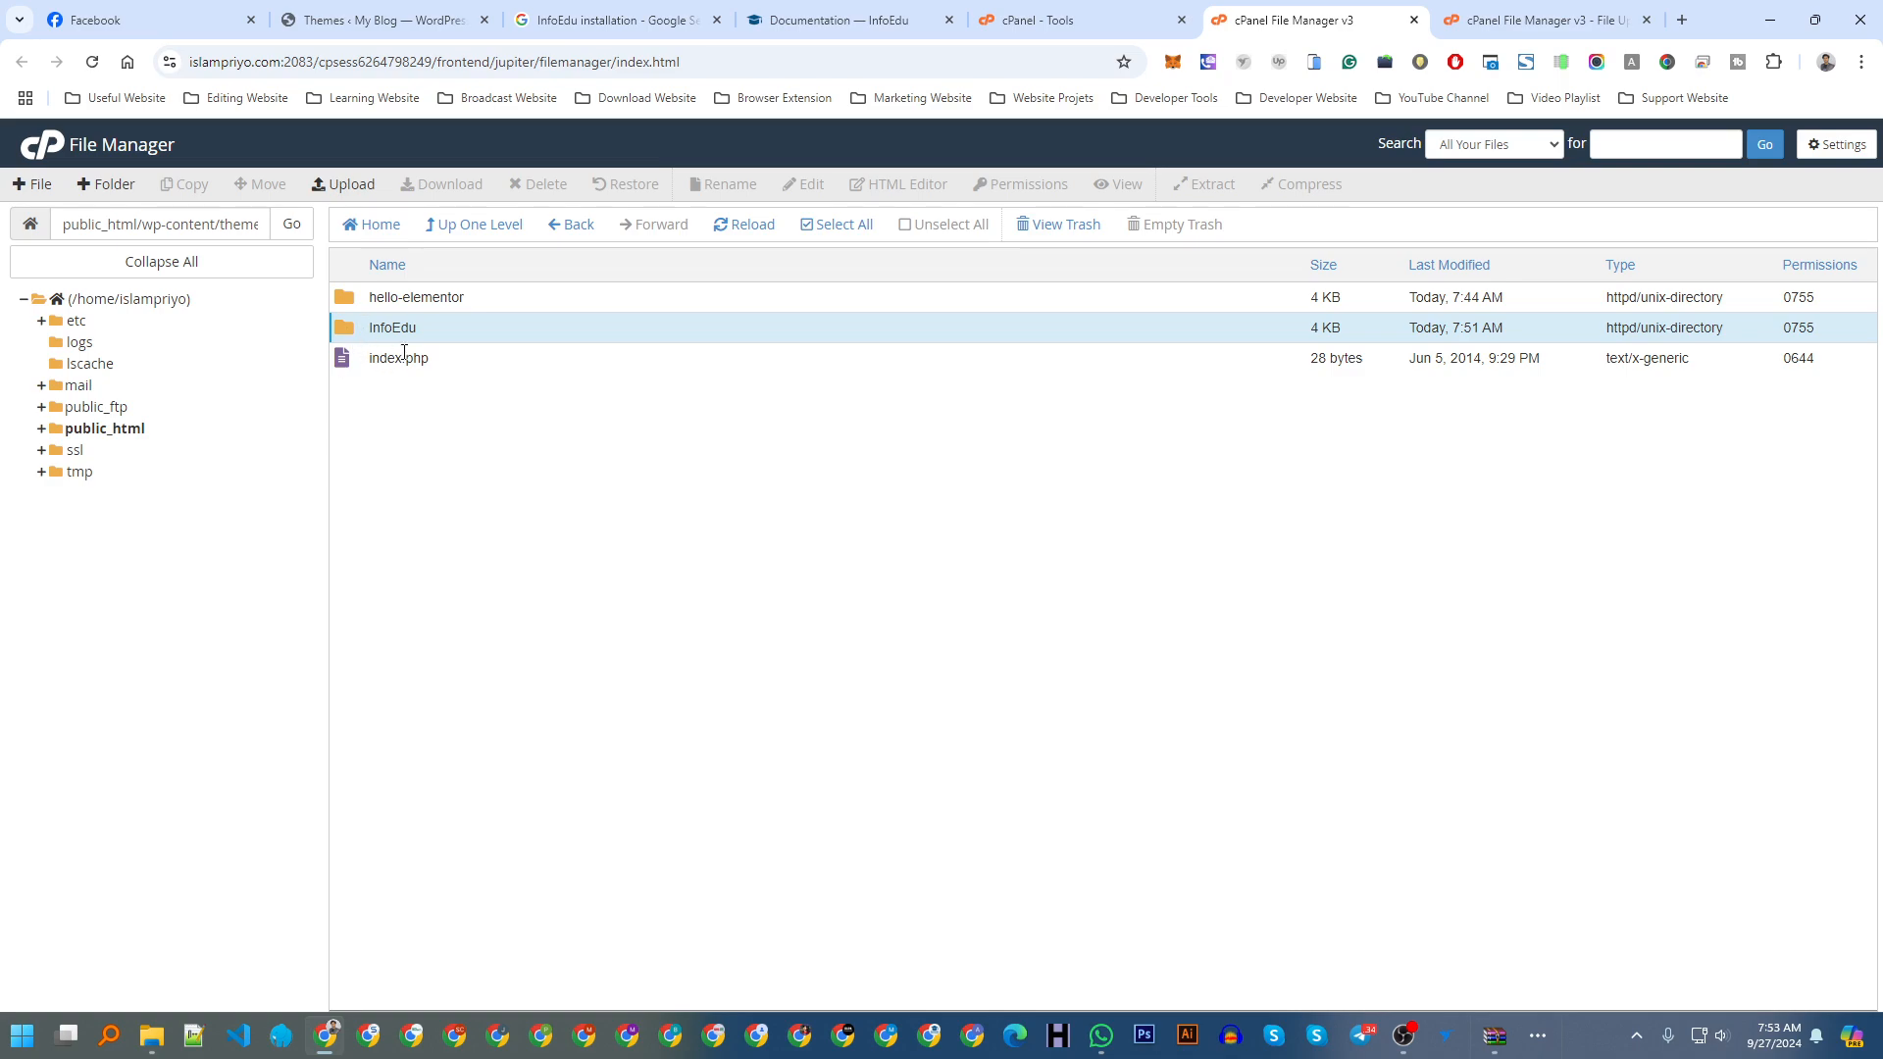
Step: Refresh the themes folder listing in the File Manager and check it against the upload page and the WordPress Themes page
{"action": "left_click", "coordinate": [292, 224]}
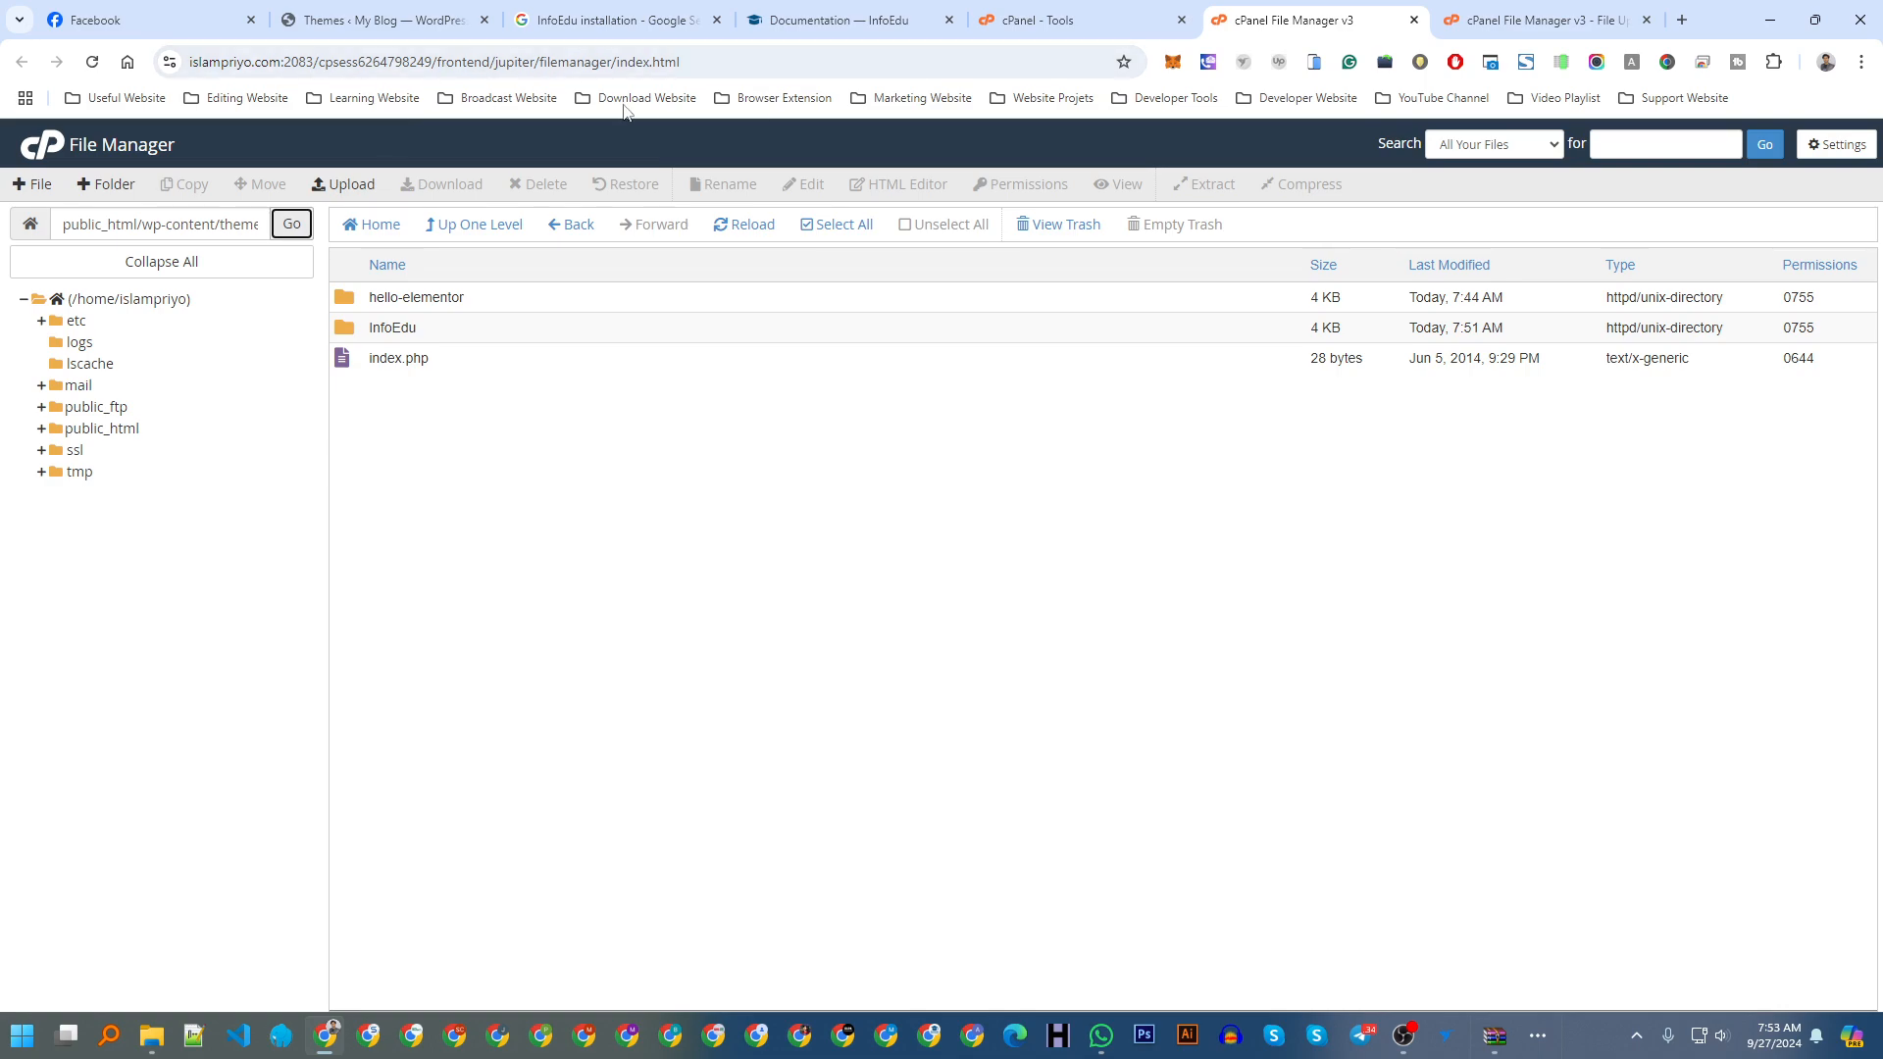
{"action": "left_click", "coordinate": [373, 20]}
{"action": "left_click", "coordinate": [1471, 20]}
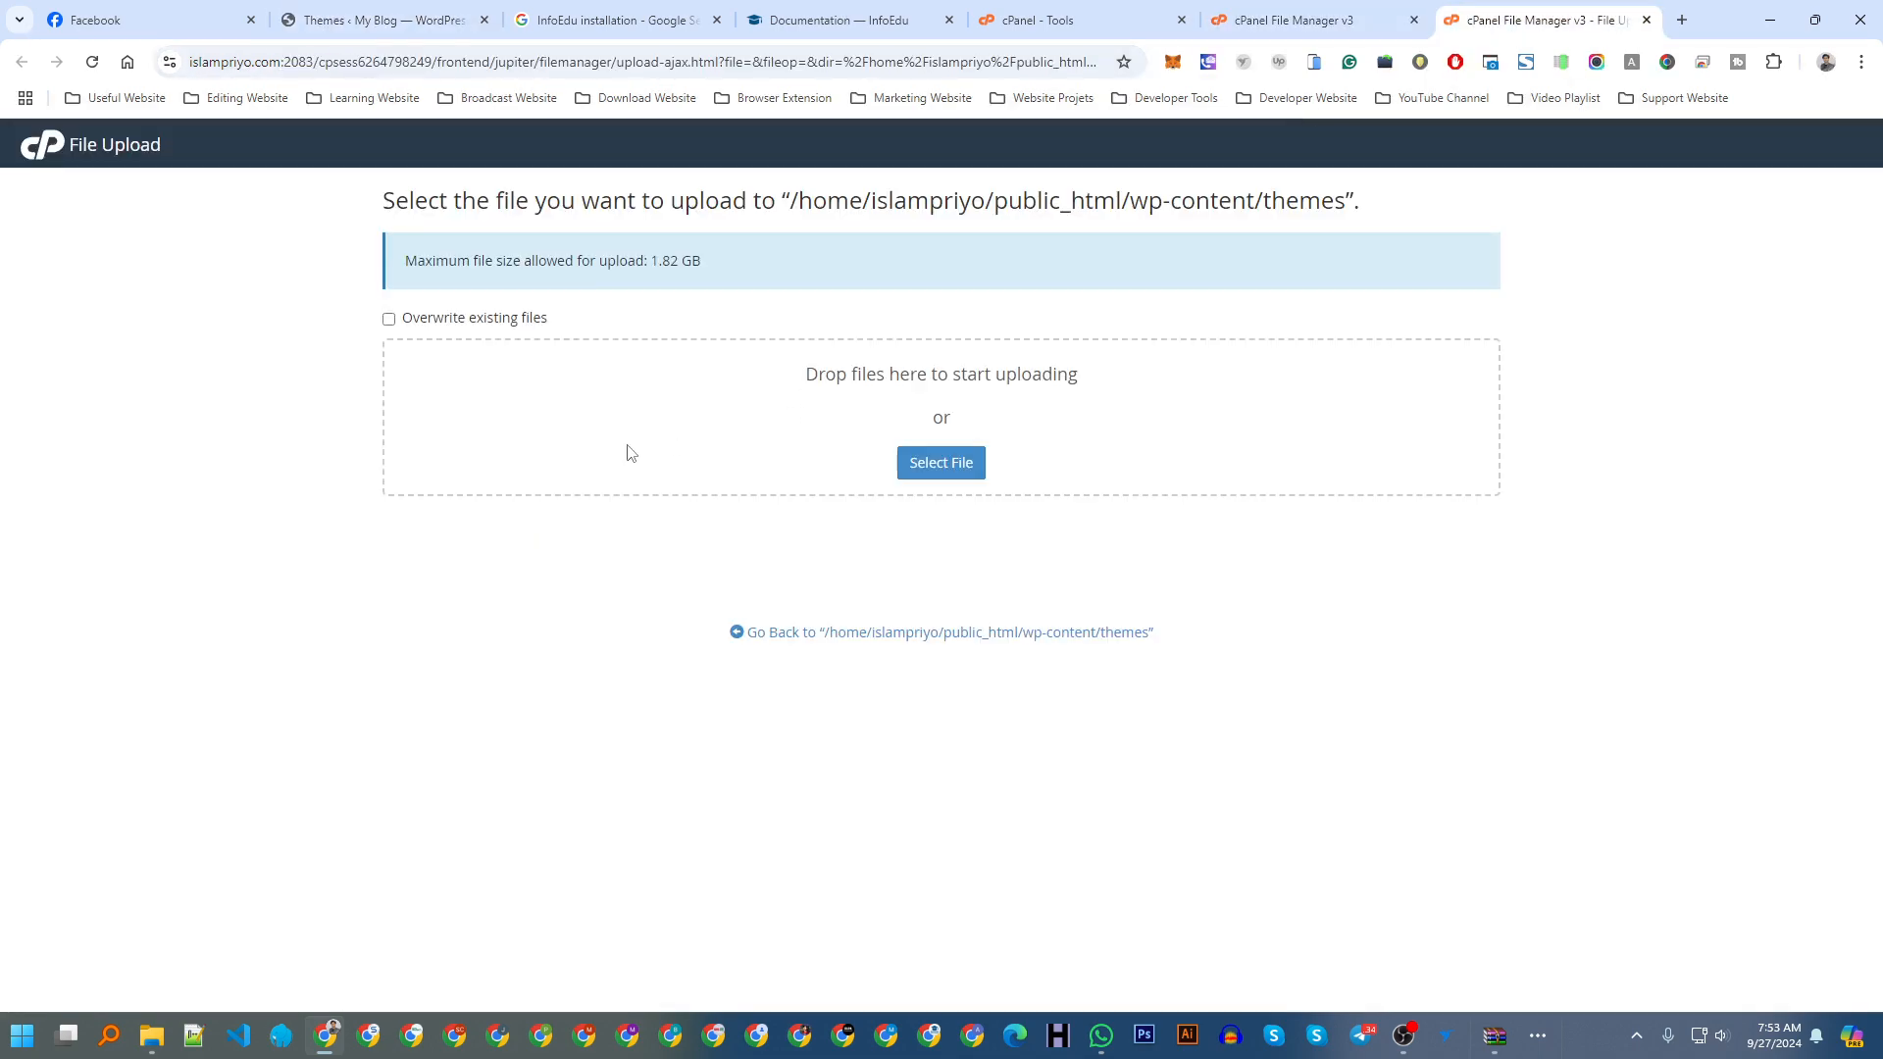
{"action": "left_click", "coordinate": [1305, 18]}
{"action": "left_click", "coordinate": [395, 10]}
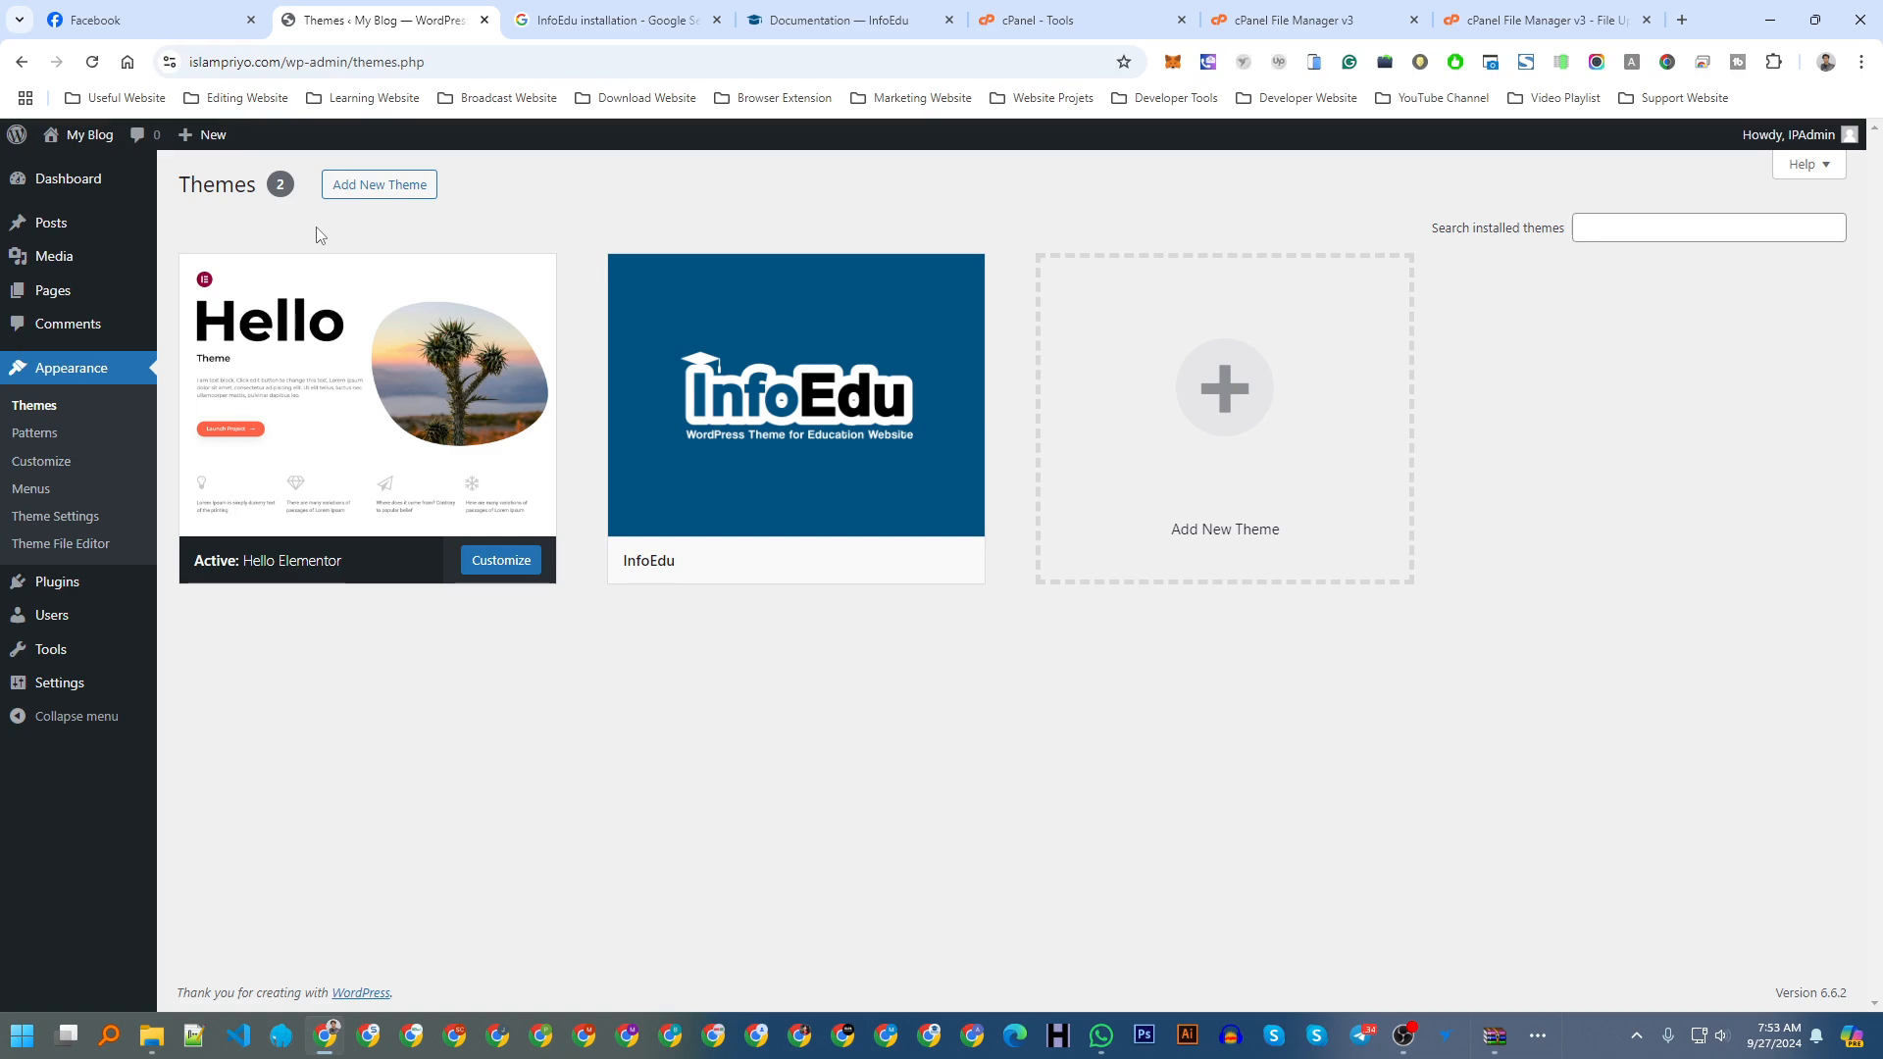
{"action": "left_click", "coordinate": [789, 21]}
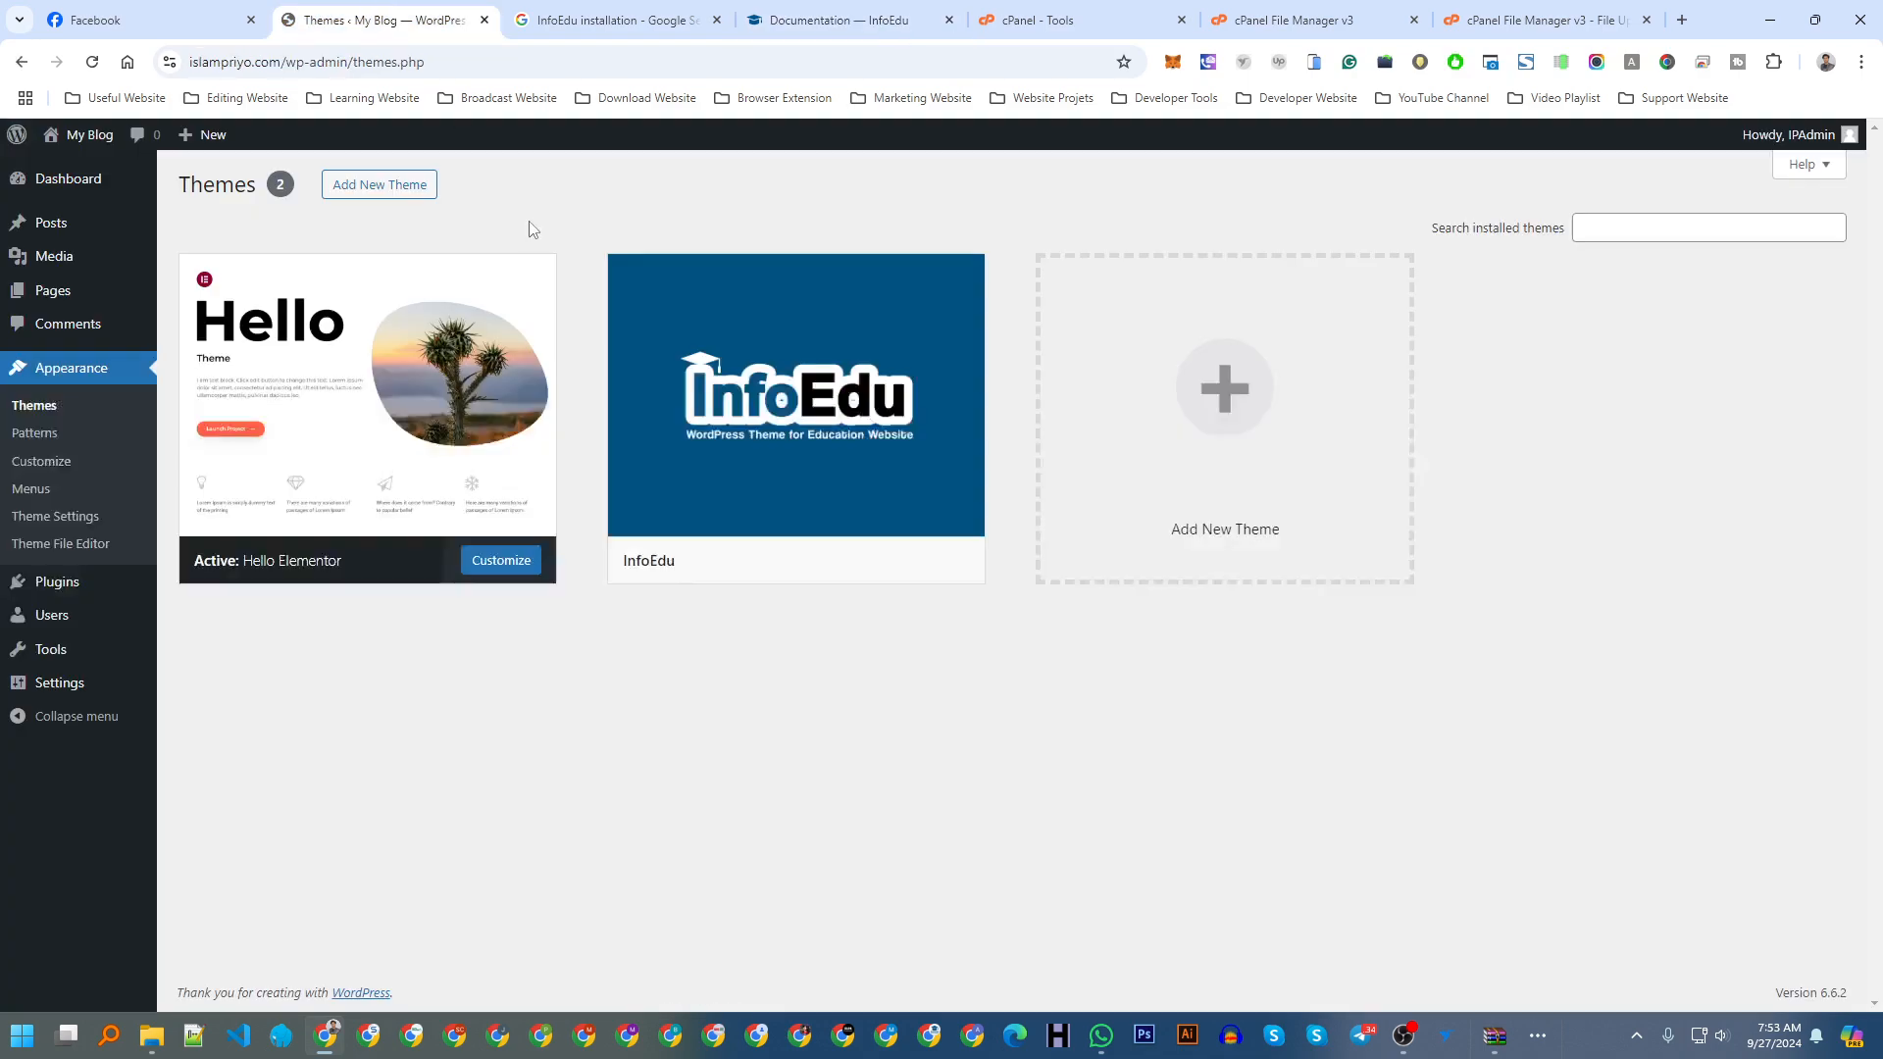
Step: Open the InfoEdu theme's details on the WordPress Themes page and activate the theme
{"action": "left_click", "coordinate": [378, 18]}
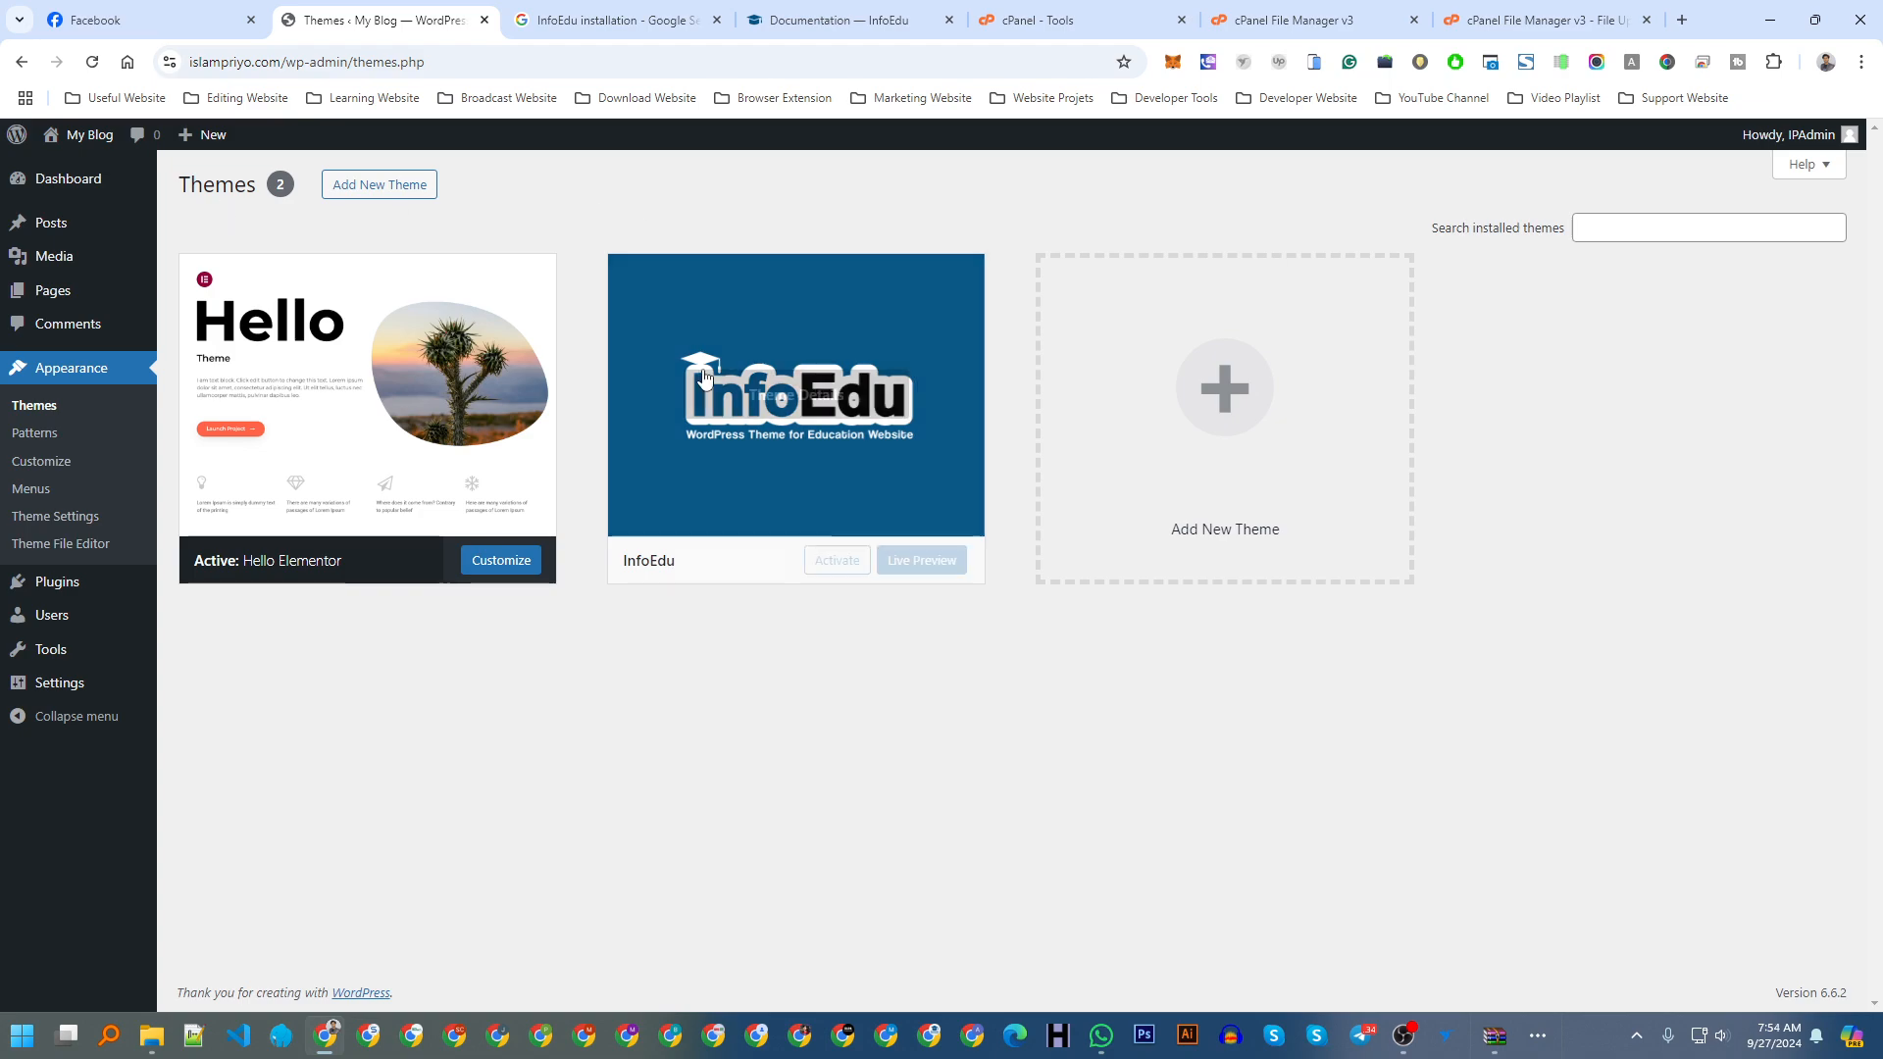
{"action": "left_click", "coordinate": [791, 392]}
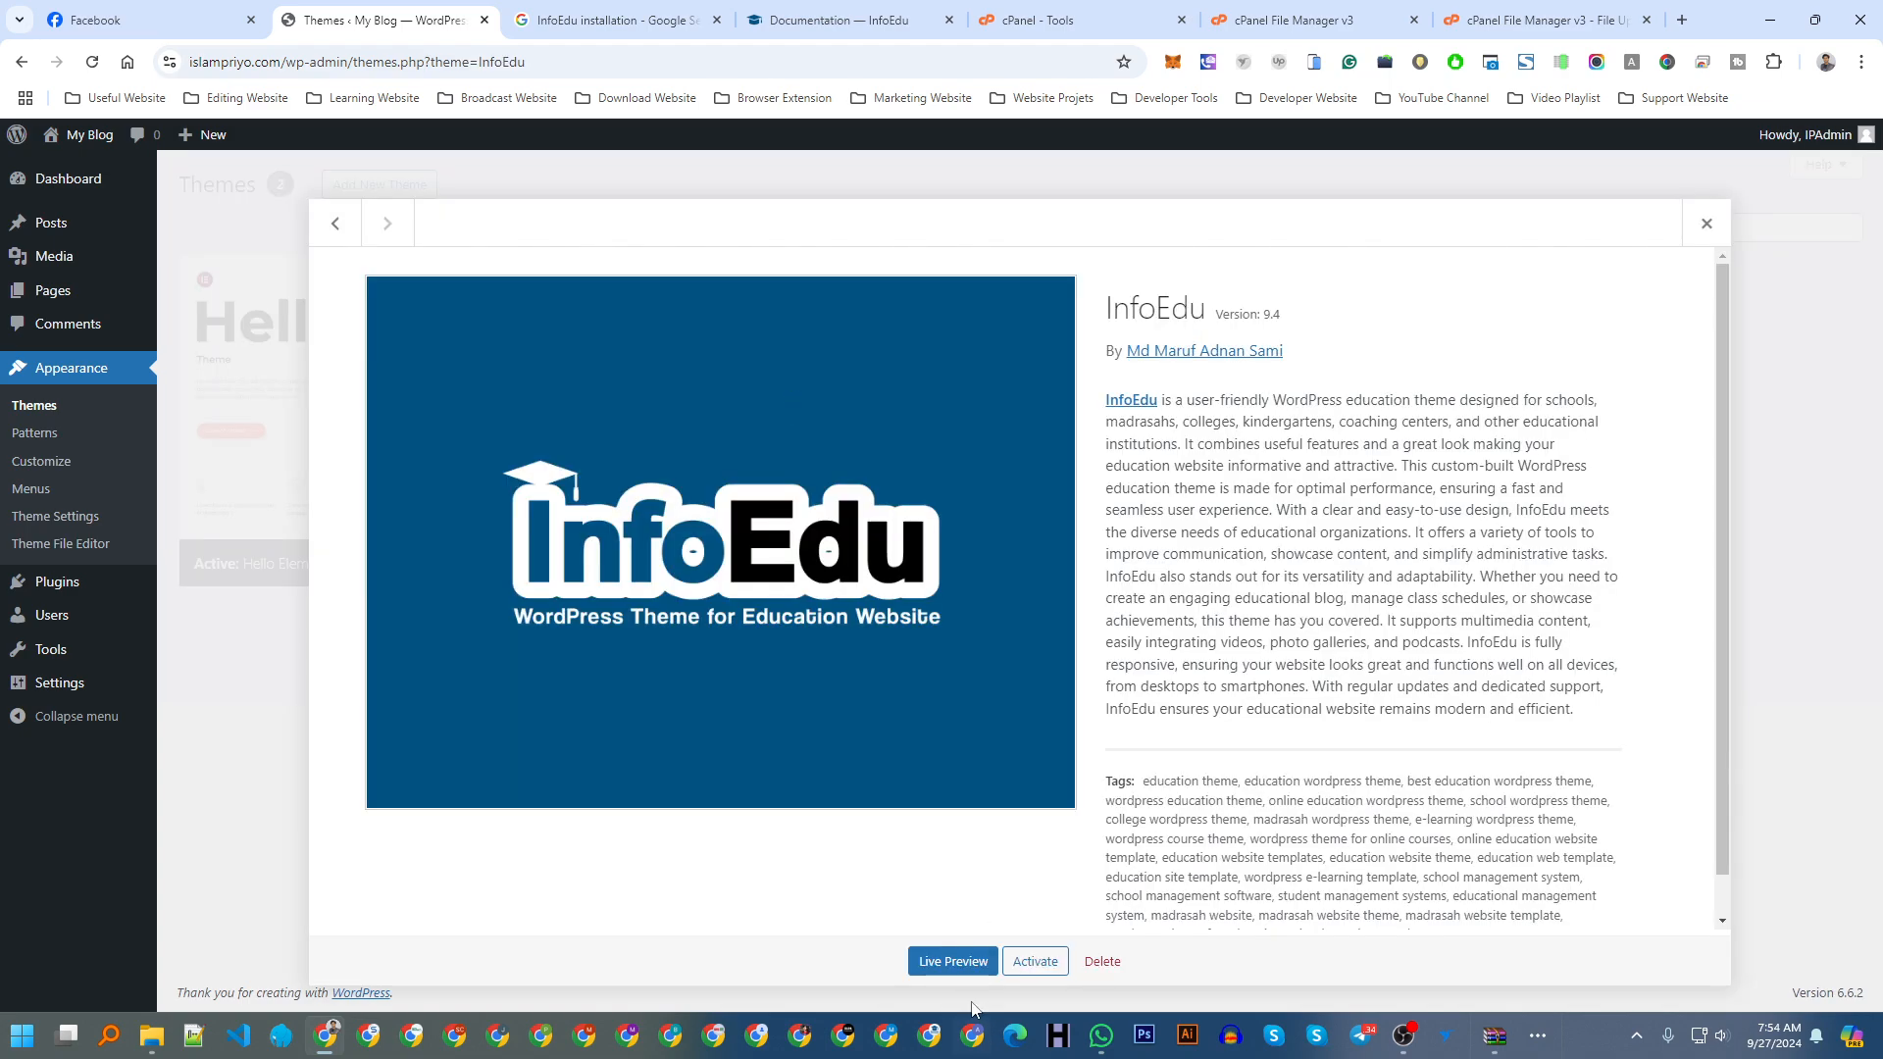
{"action": "left_click", "coordinate": [1035, 961]}
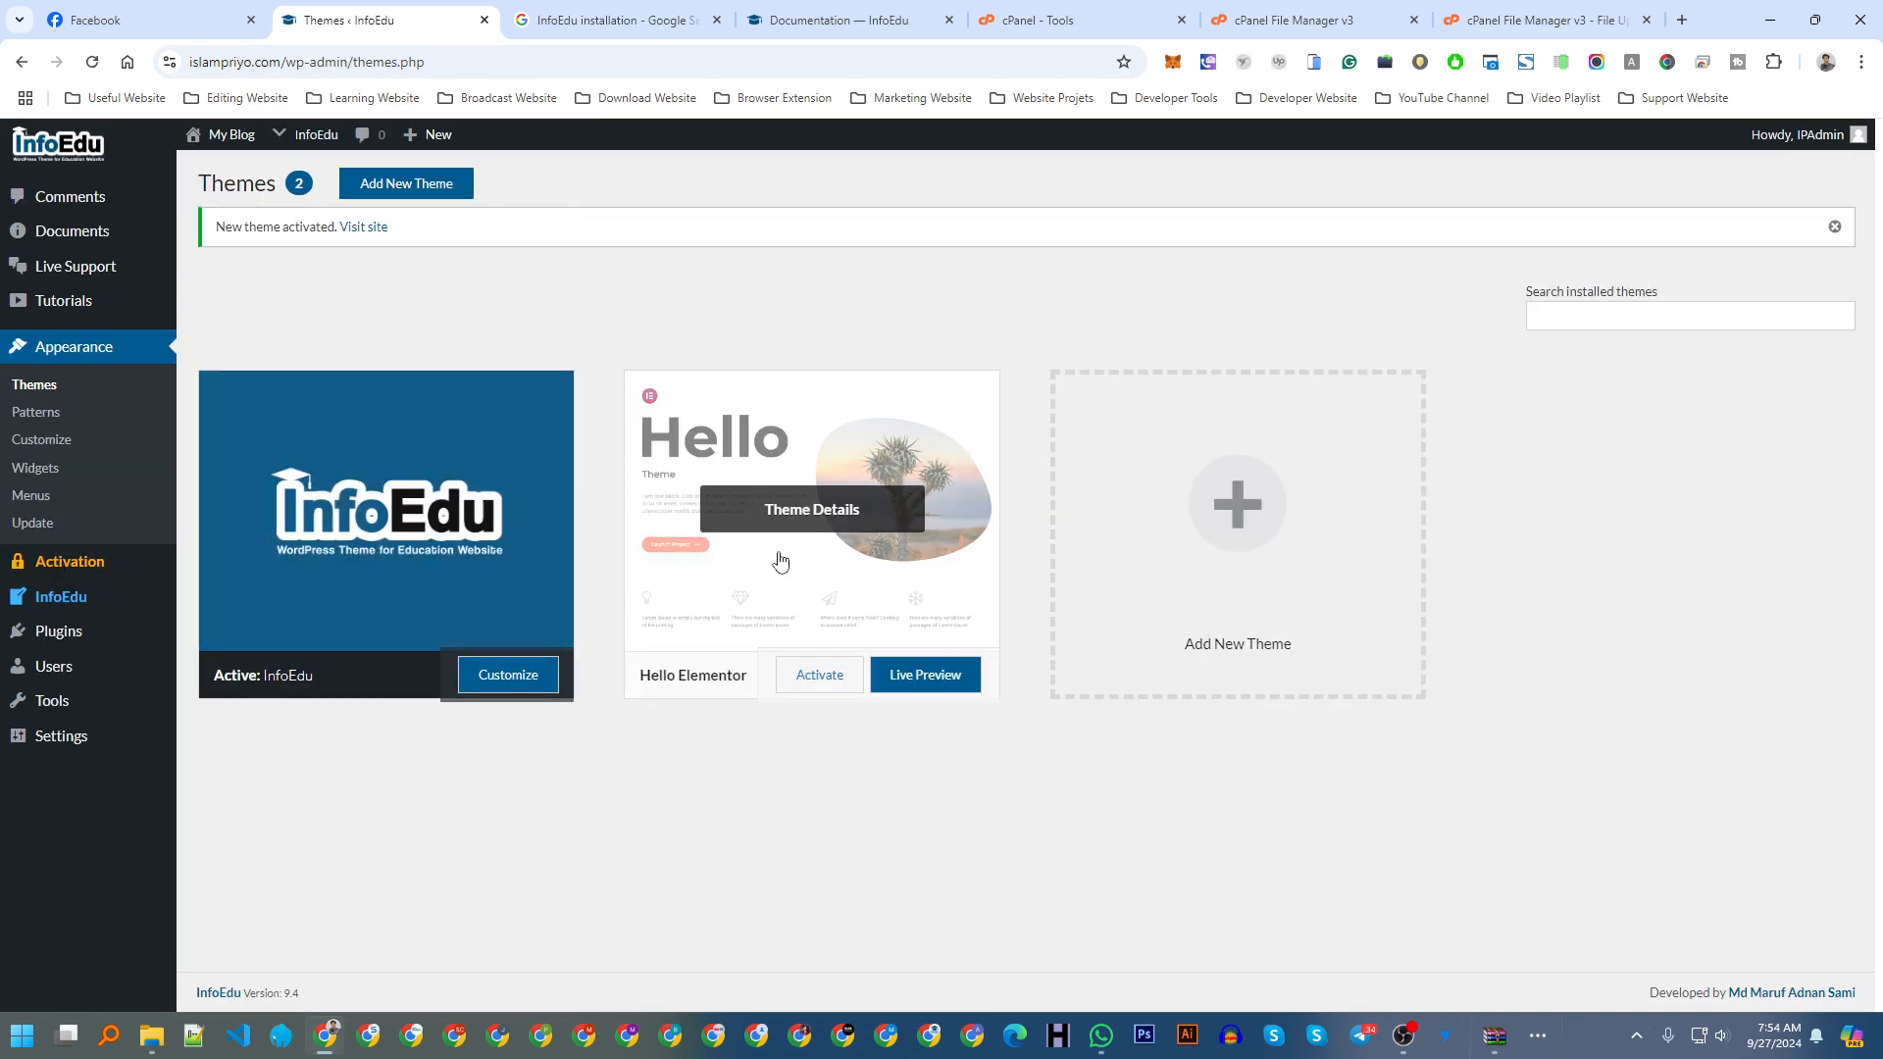
Step: Delete the inactive Hello Elementor theme from the installed themes and confirm the deletion
{"action": "left_click", "coordinate": [796, 540]}
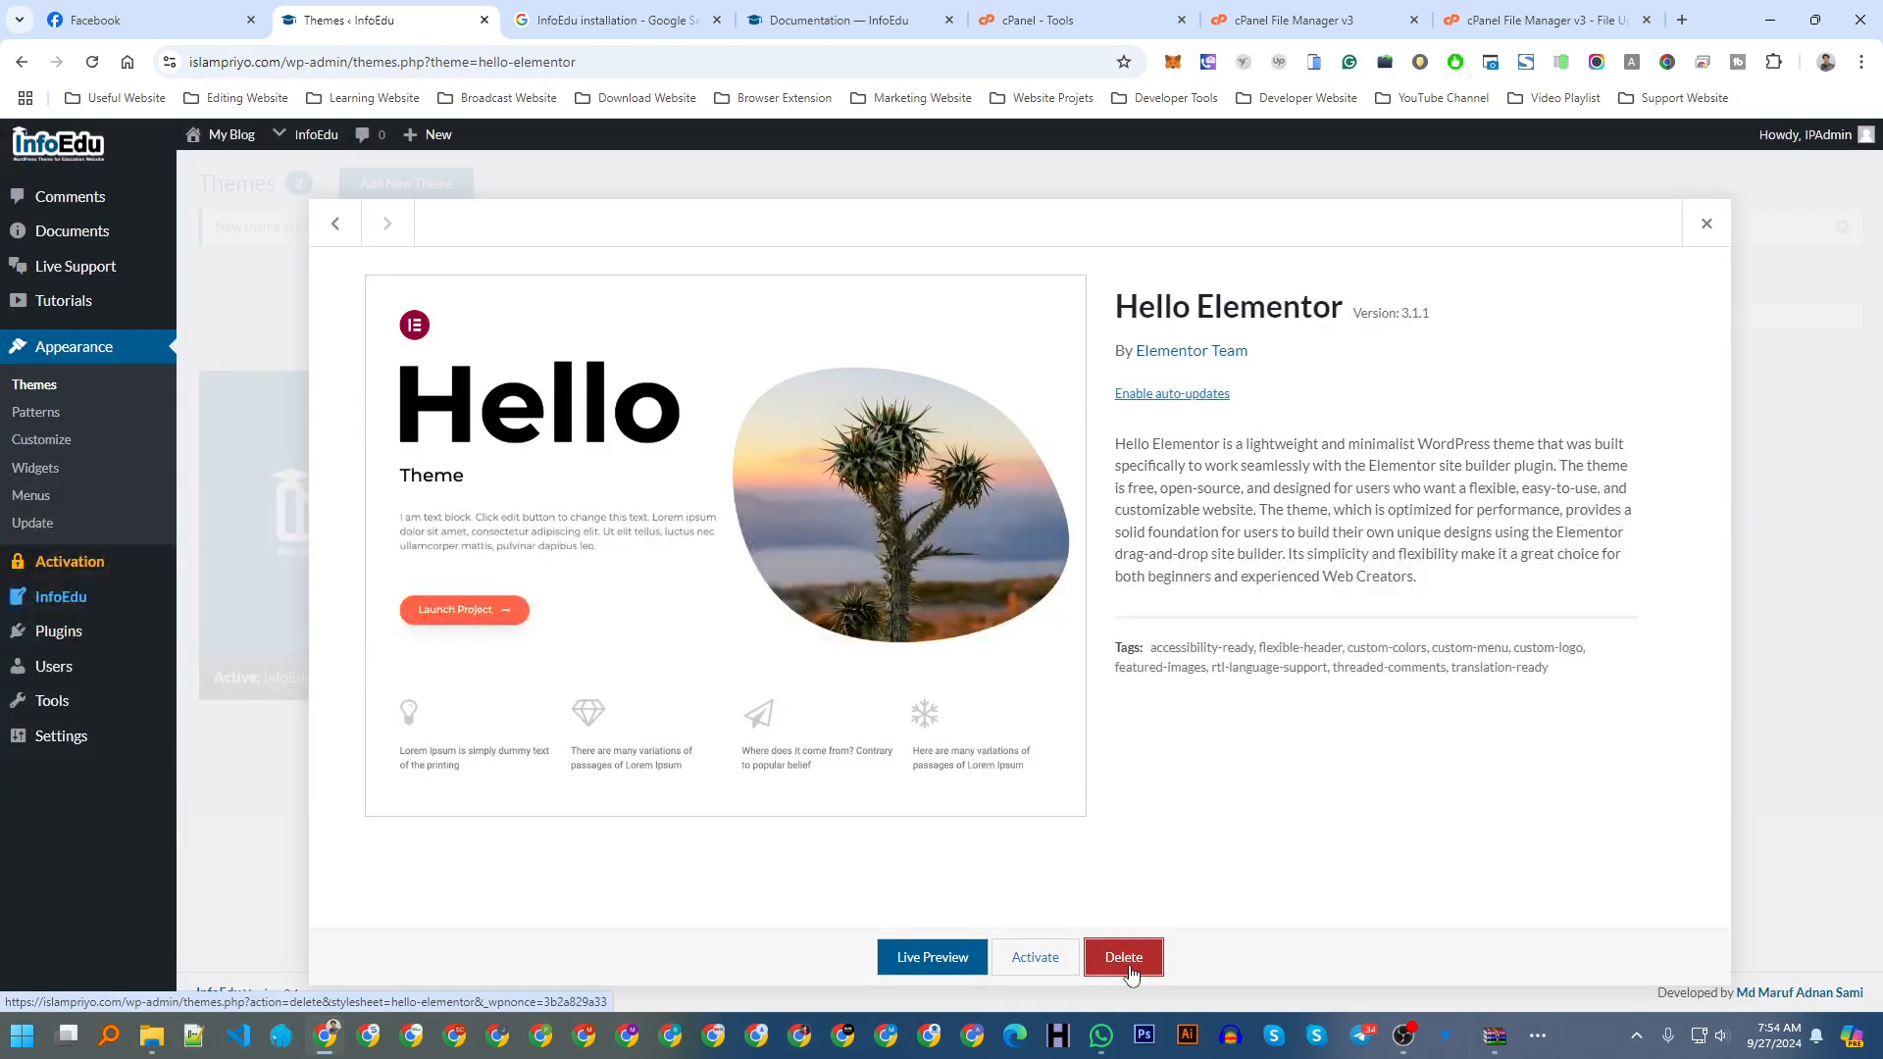
{"action": "left_click", "coordinate": [1707, 224]}
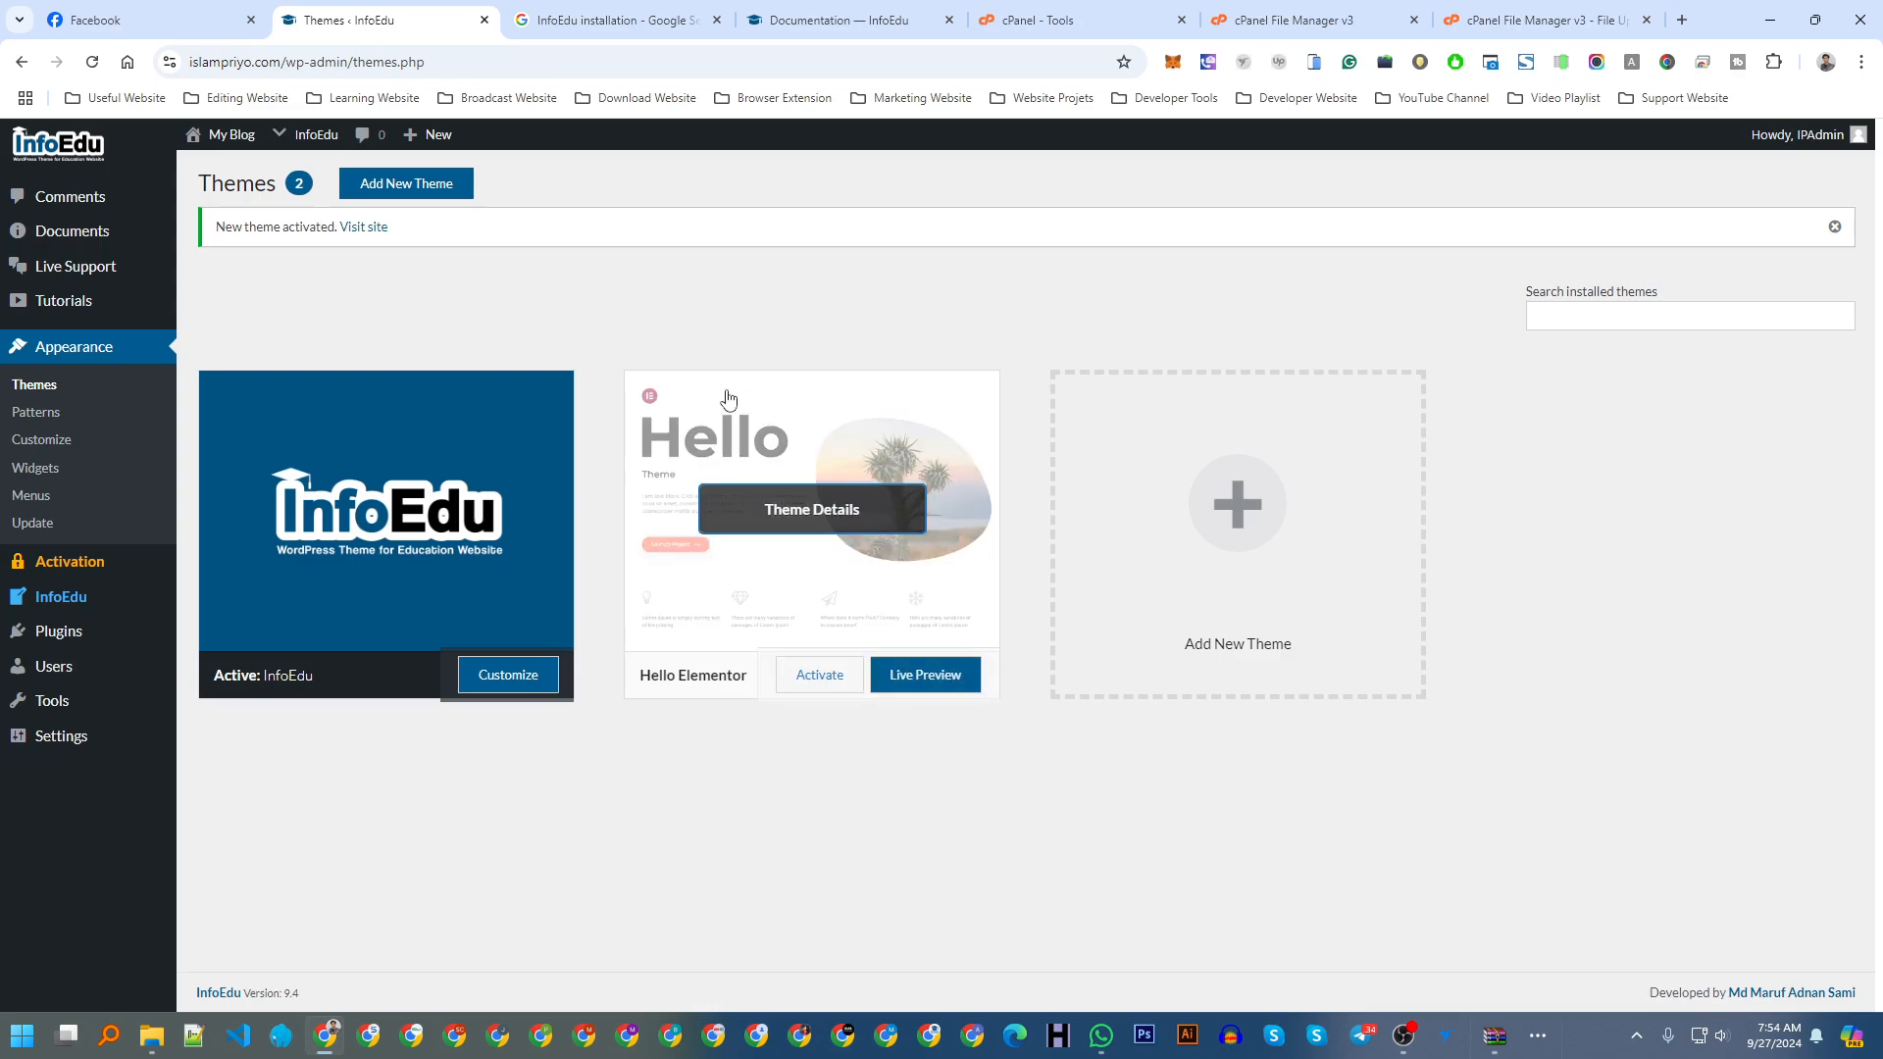
{"action": "left_click", "coordinate": [802, 529]}
{"action": "left_click", "coordinate": [1123, 956]}
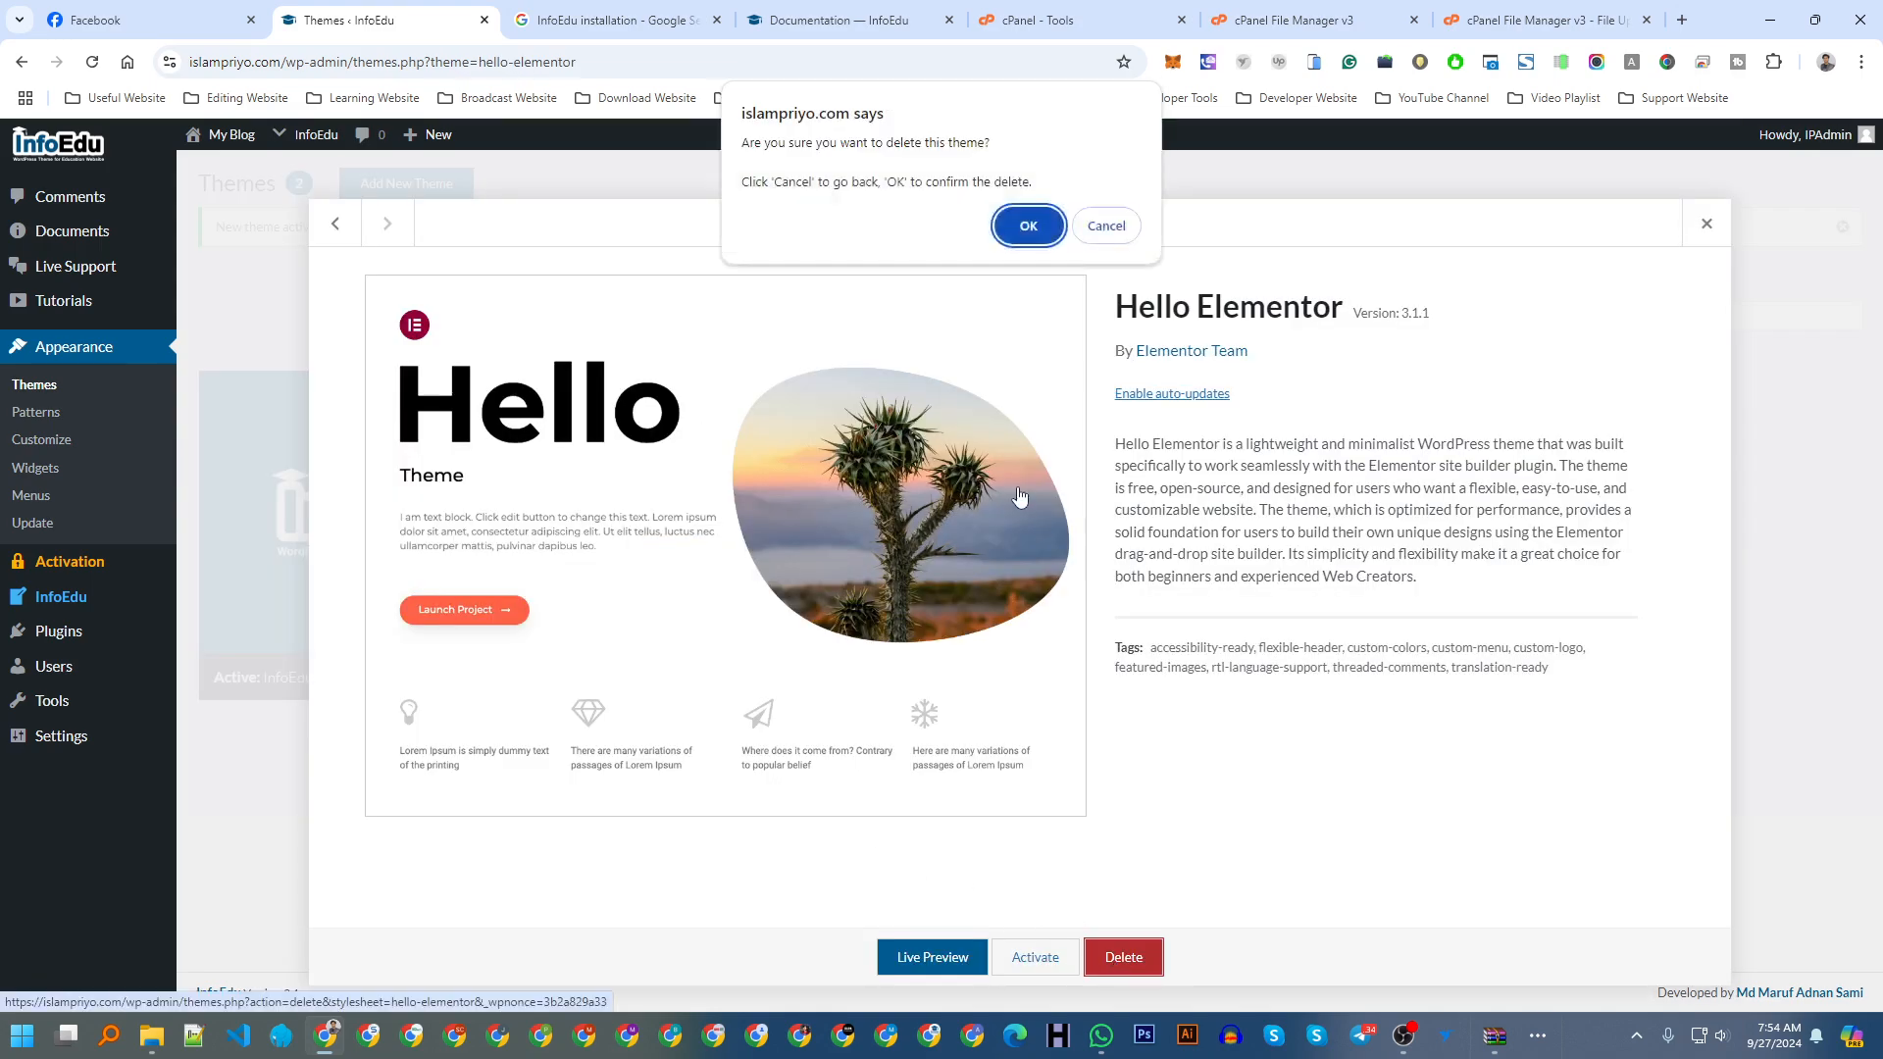
{"action": "left_click", "coordinate": [1028, 225]}
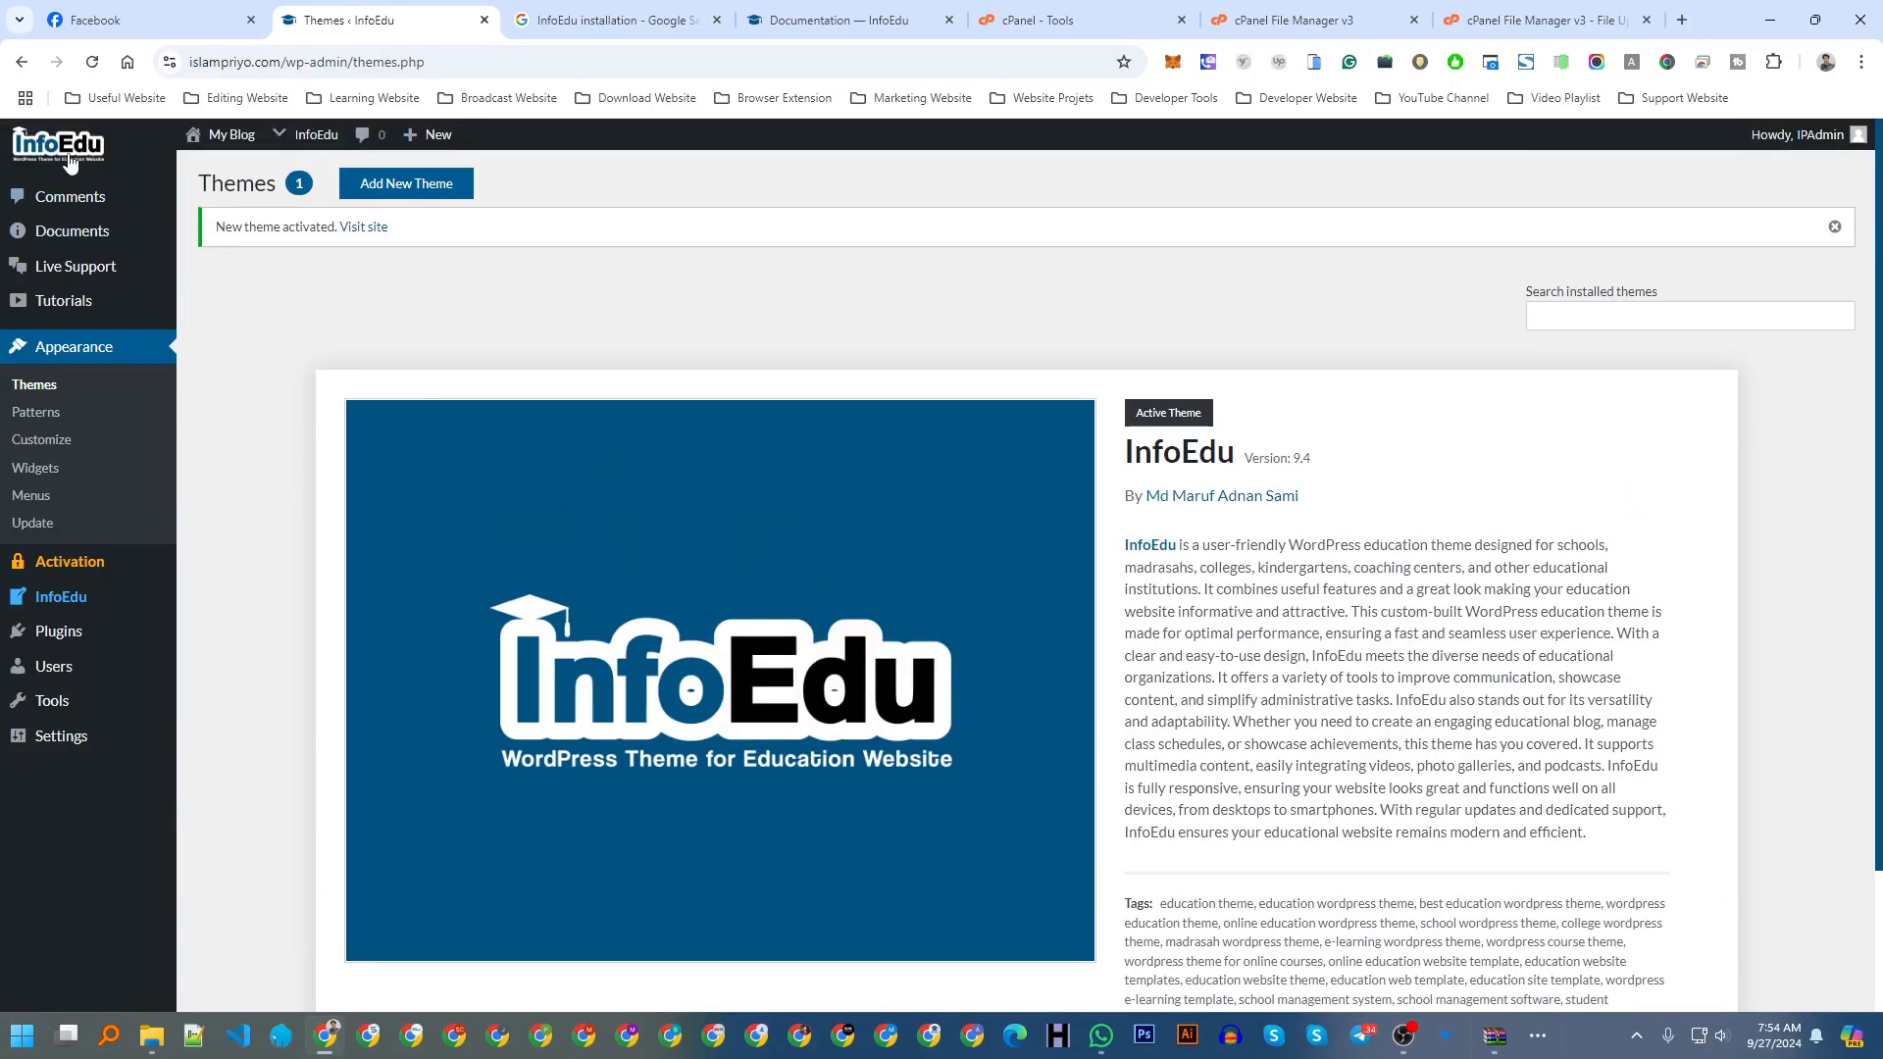
Step: Go to the InfoEdu dashboard home and examine the activation key form
{"action": "left_click", "coordinate": [64, 157]}
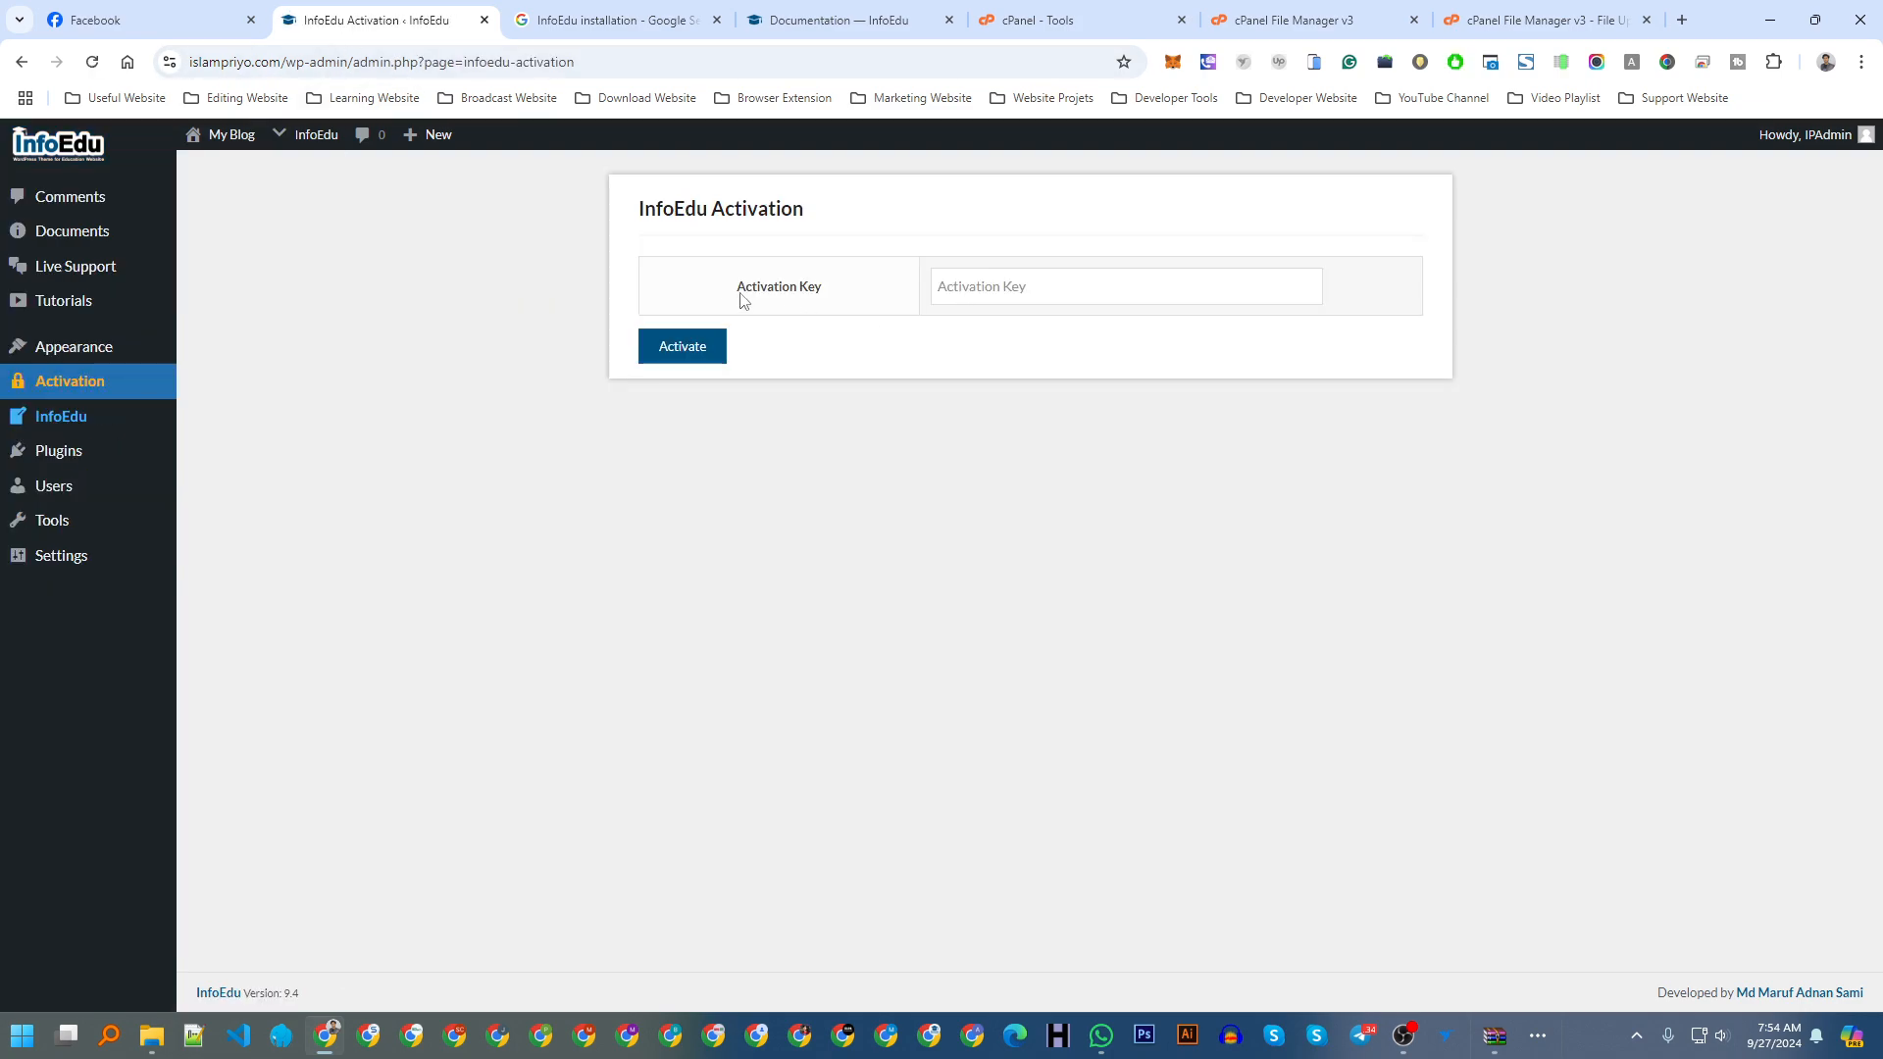
{"action": "left_click_drag", "start_coordinate": [740, 300], "coordinate": [811, 290]}
{"action": "left_click", "coordinate": [838, 298]}
Step: Close the InfoEdu installation search tab and all browser tabs to the right of the InfoEdu Activation page
{"action": "left_click", "coordinate": [719, 21]}
{"action": "right_click", "coordinate": [350, 11]}
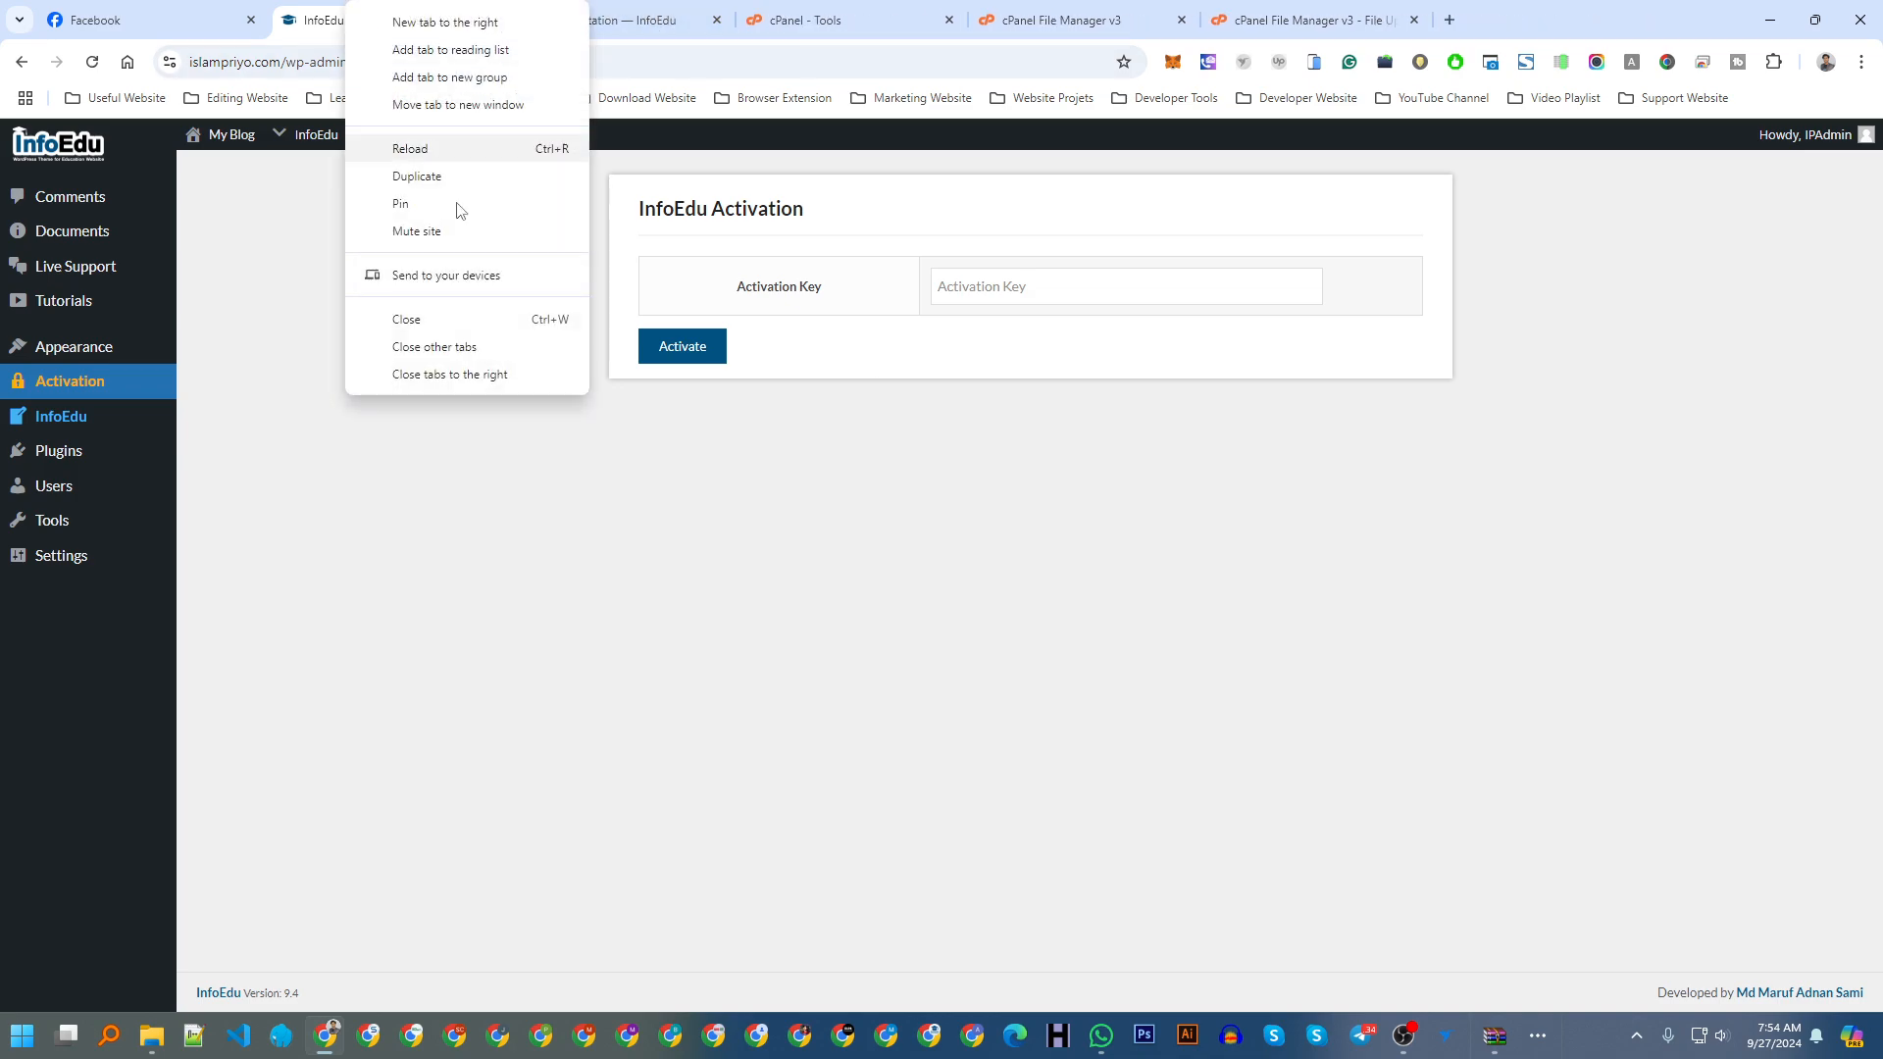
{"action": "left_click", "coordinate": [473, 377]}
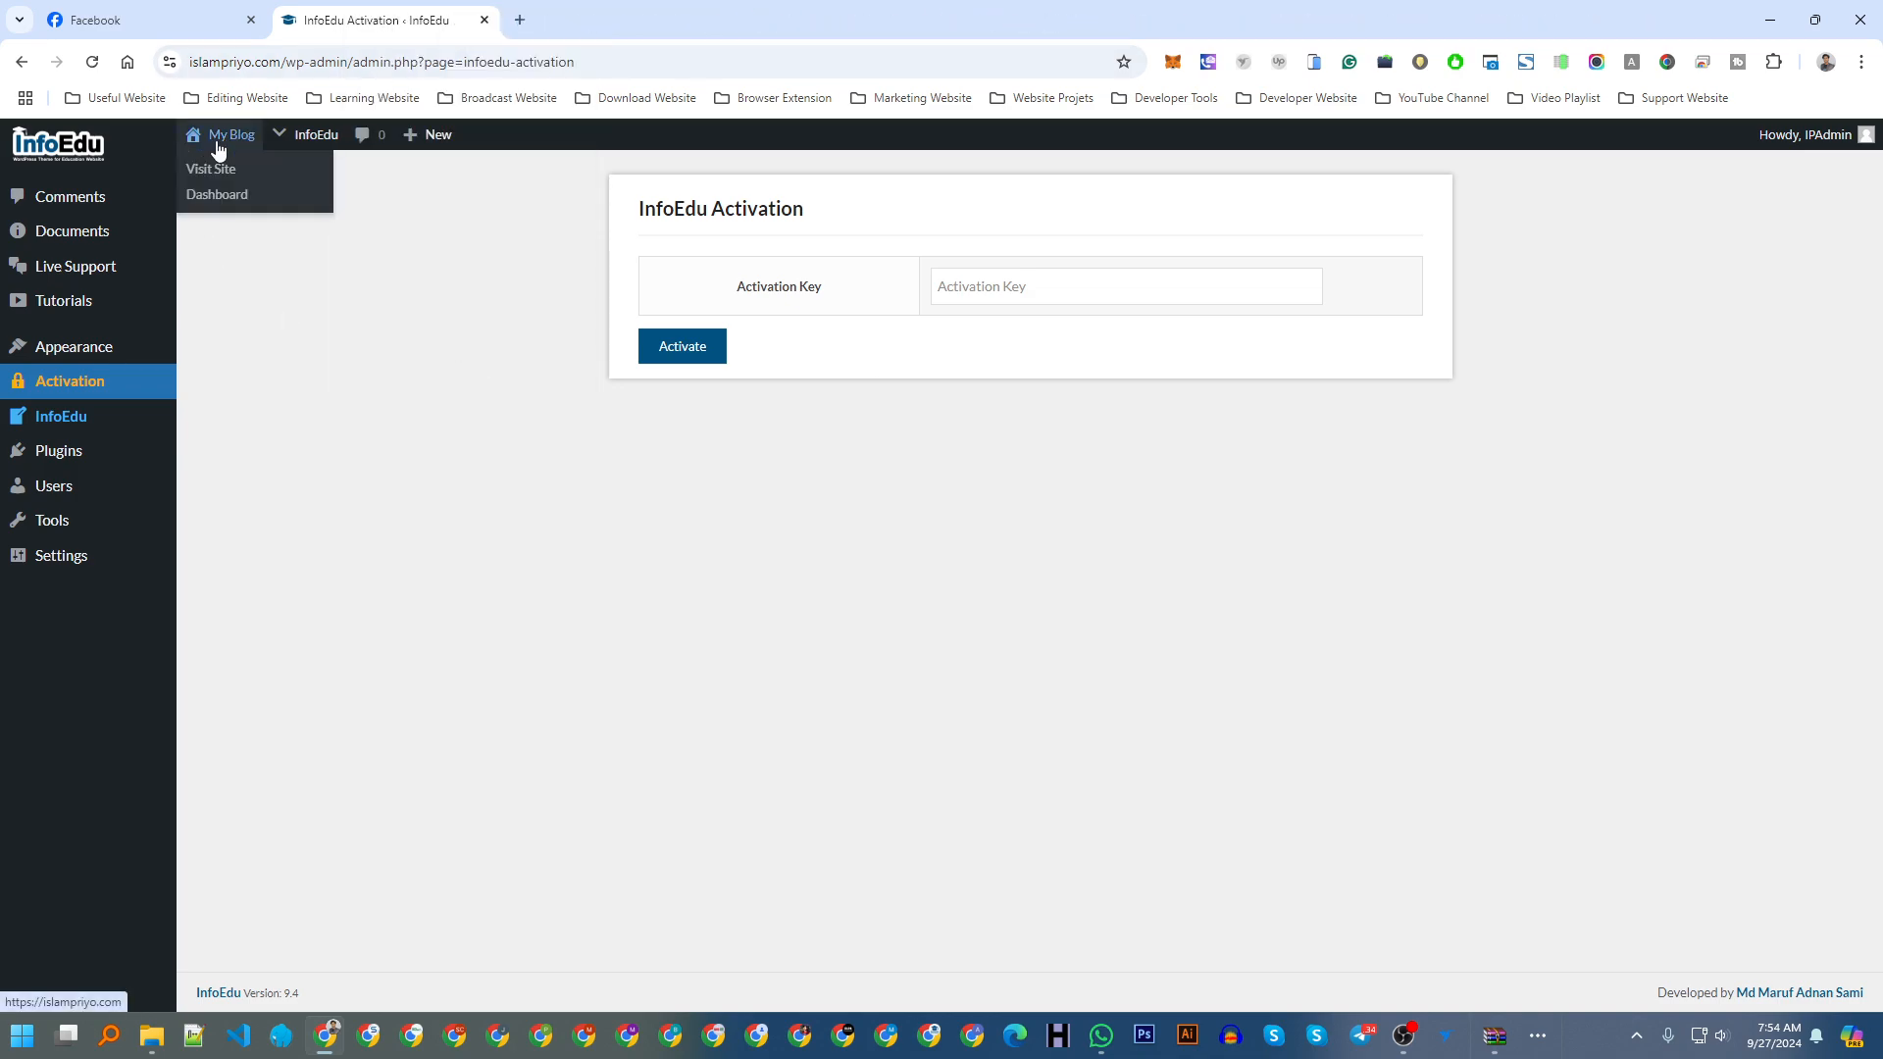
Step: View the My Blog site front end in a separate tab, reload it, and return to the InfoEdu Activation page
{"action": "middle_click", "coordinate": [218, 163]}
{"action": "left_click", "coordinate": [599, 19]}
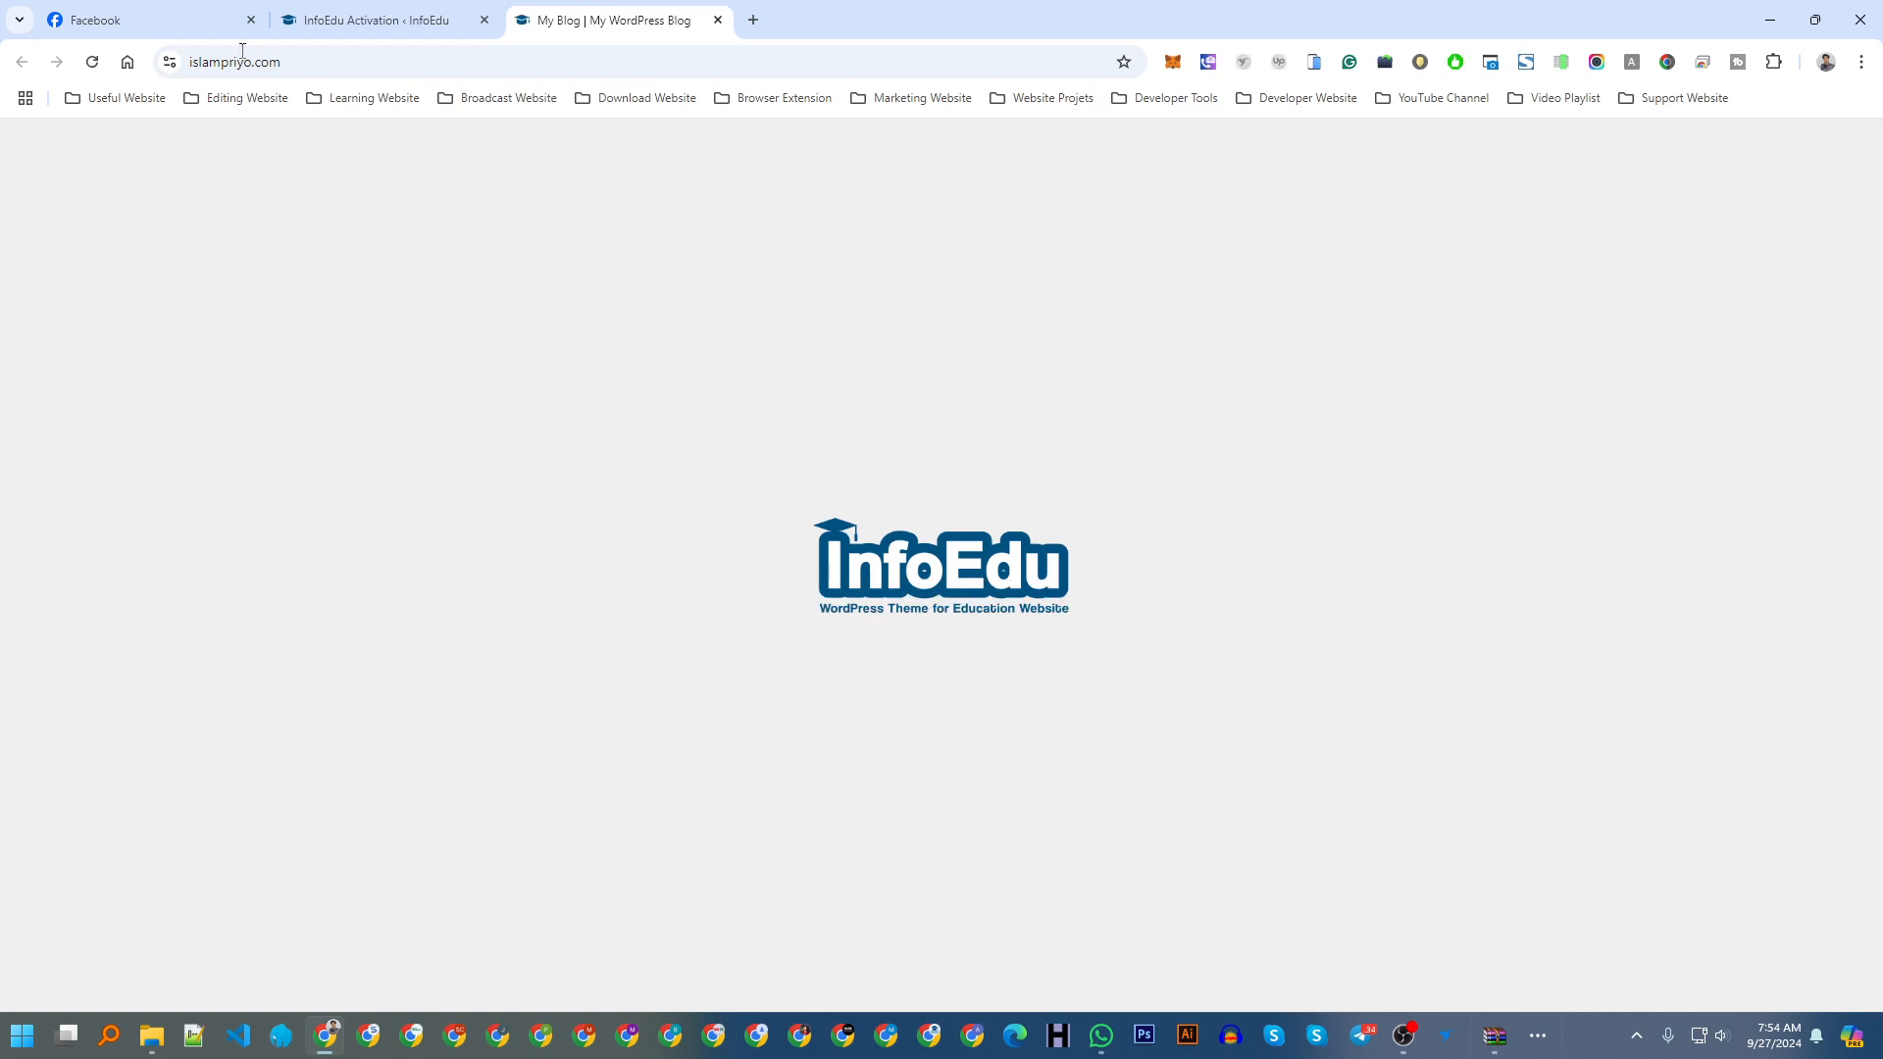
{"action": "left_click", "coordinate": [92, 60]}
{"action": "left_click", "coordinate": [718, 20]}
{"action": "left_click", "coordinate": [261, 14]}
{"action": "left_click", "coordinate": [286, 12]}
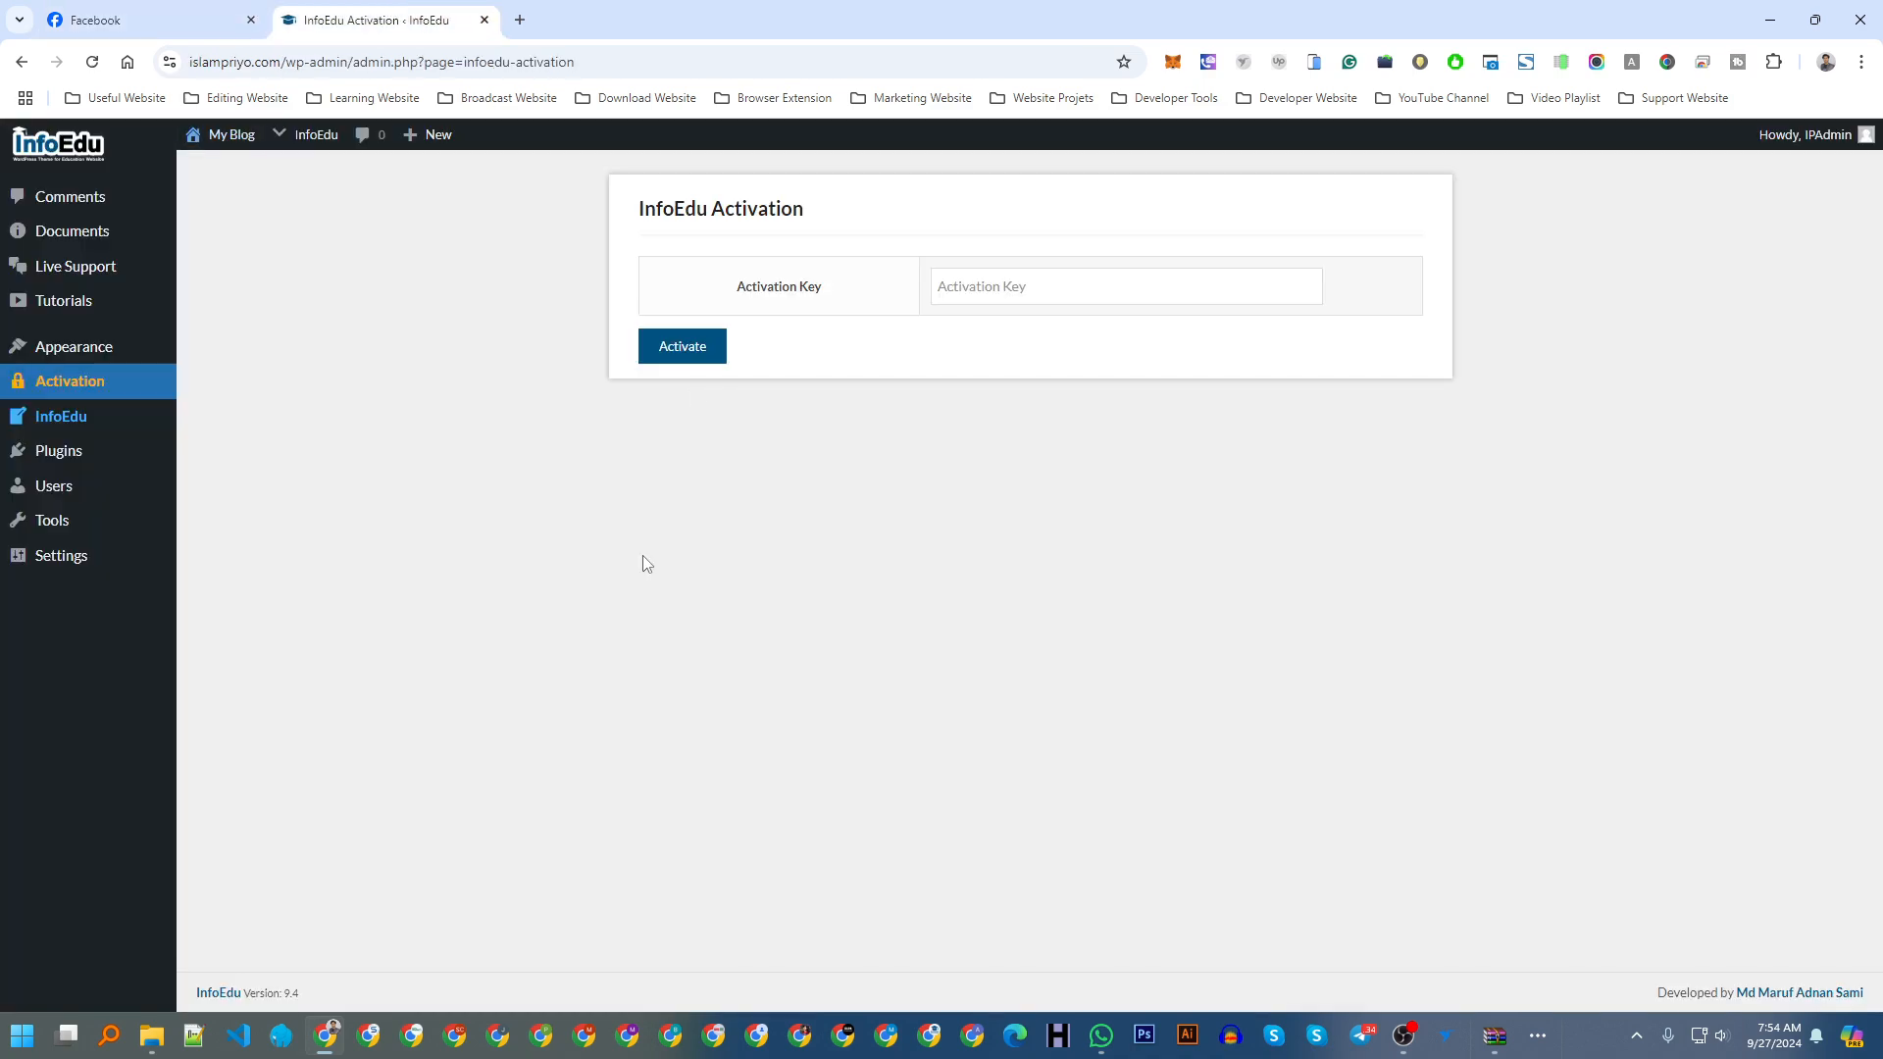
Step: Switch to File Explorer and open License.txt from the ASSETS (I:) drive
{"action": "left_click", "coordinate": [163, 1042]}
{"action": "left_click", "coordinate": [935, 402]}
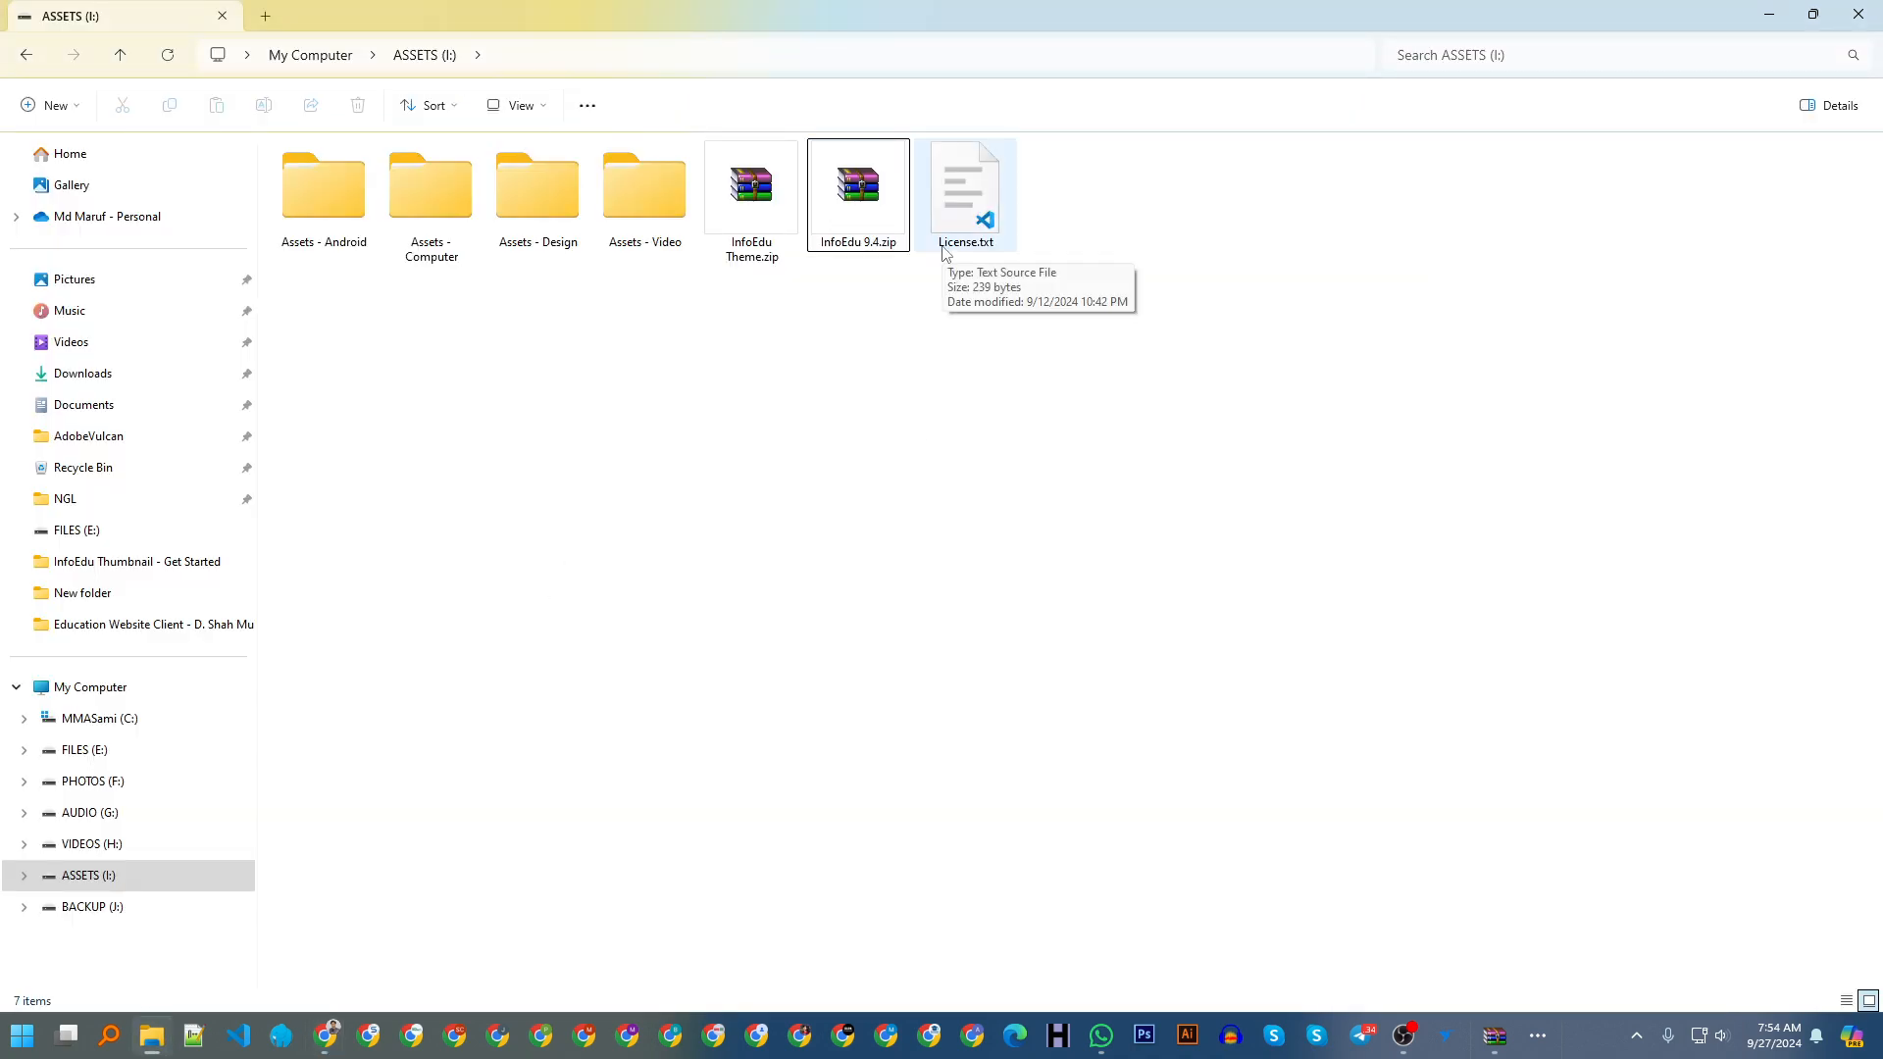
{"action": "left_click", "coordinate": [956, 216]}
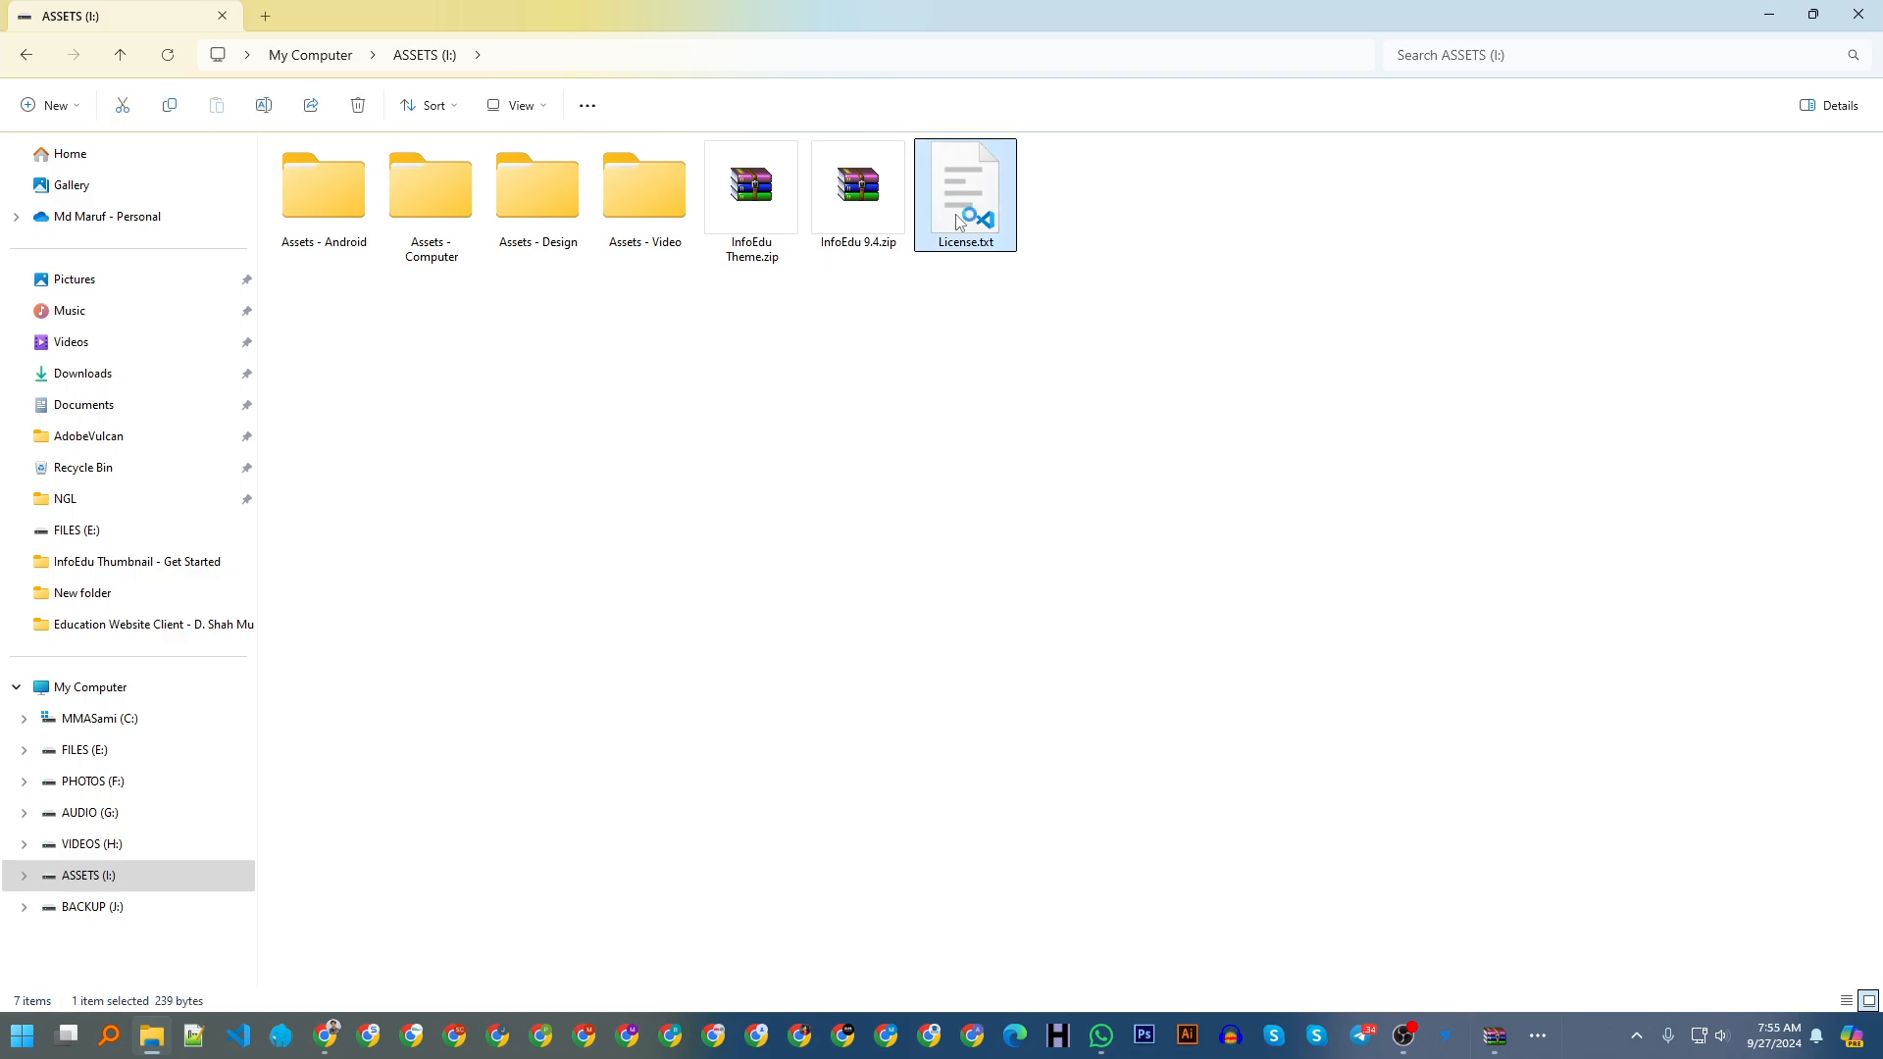
{"action": "double_click", "coordinate": [959, 218]}
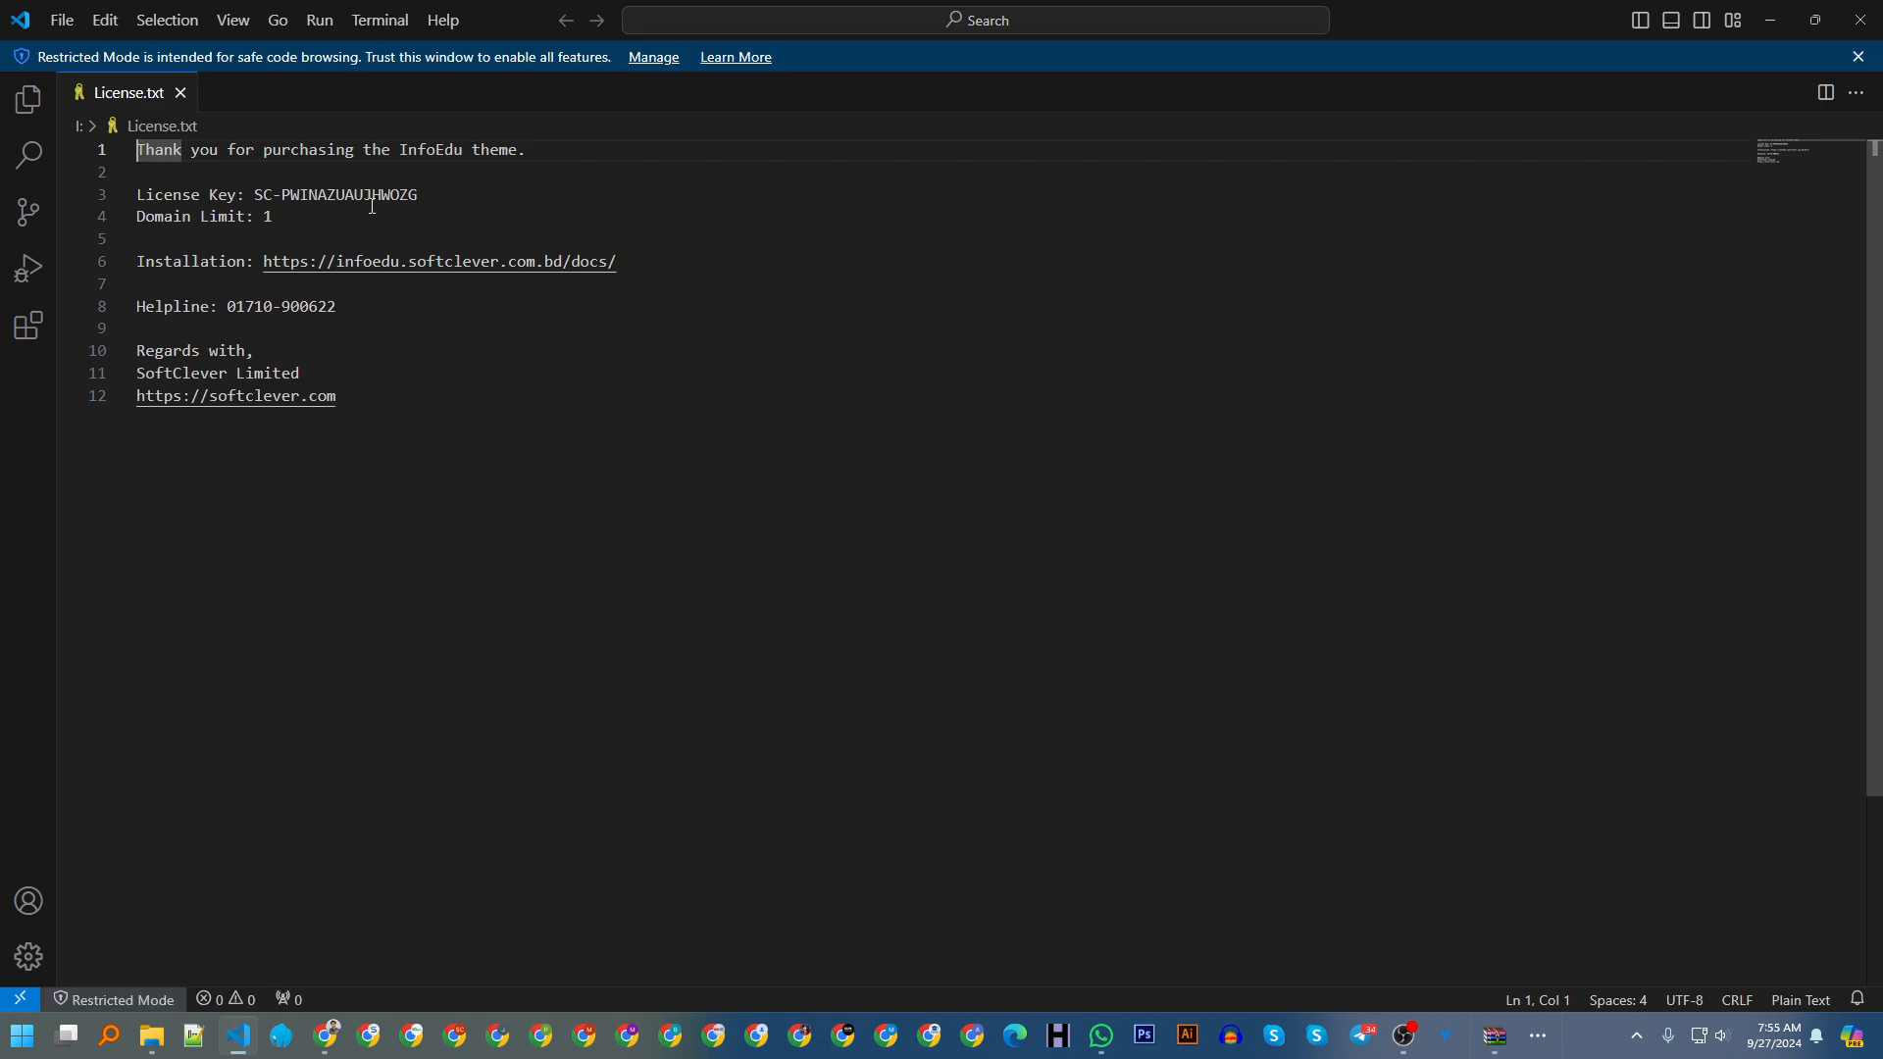
Step: Copy the license key from License.txt, then close the file and the code editor
{"action": "left_click_drag", "start_coordinate": [255, 193], "coordinate": [419, 194]}
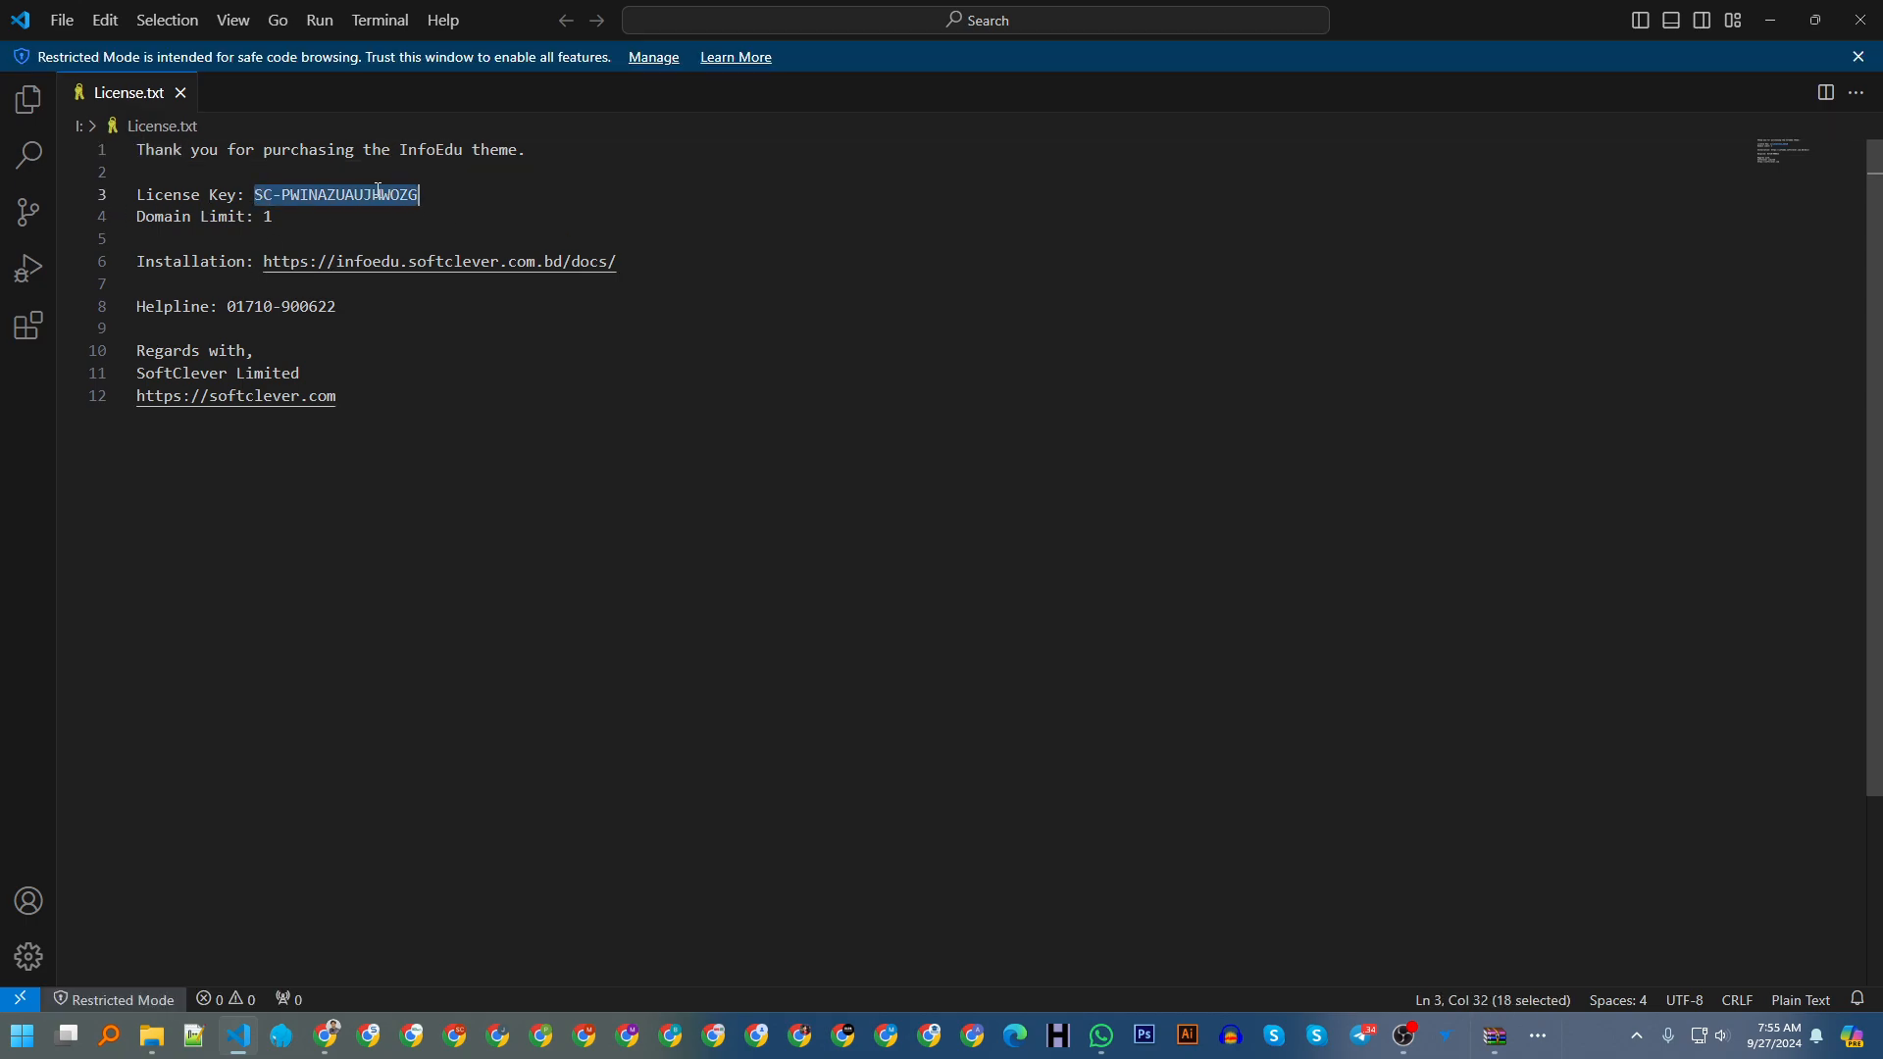
{"action": "right_click", "coordinate": [377, 194]}
{"action": "left_click", "coordinate": [429, 318]}
{"action": "left_click", "coordinate": [1858, 56]}
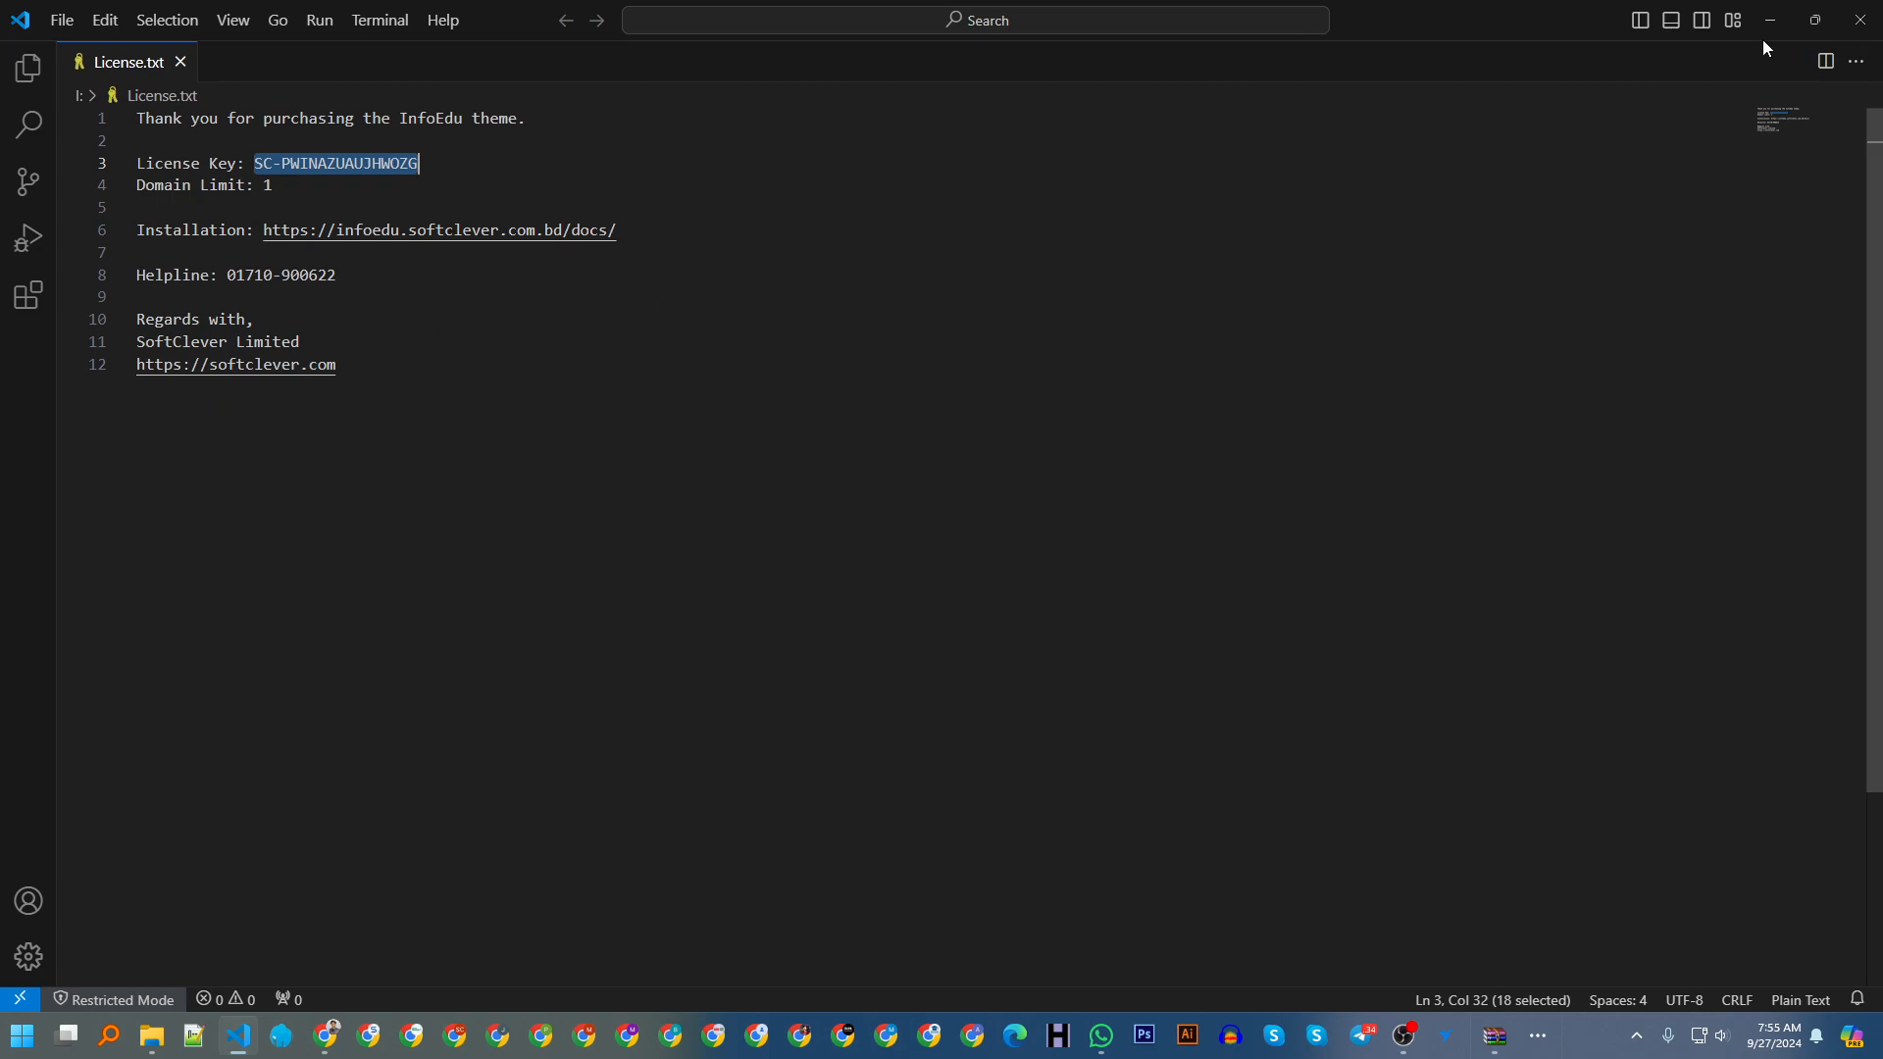
{"action": "left_click", "coordinate": [180, 62]}
{"action": "left_click", "coordinate": [1860, 20]}
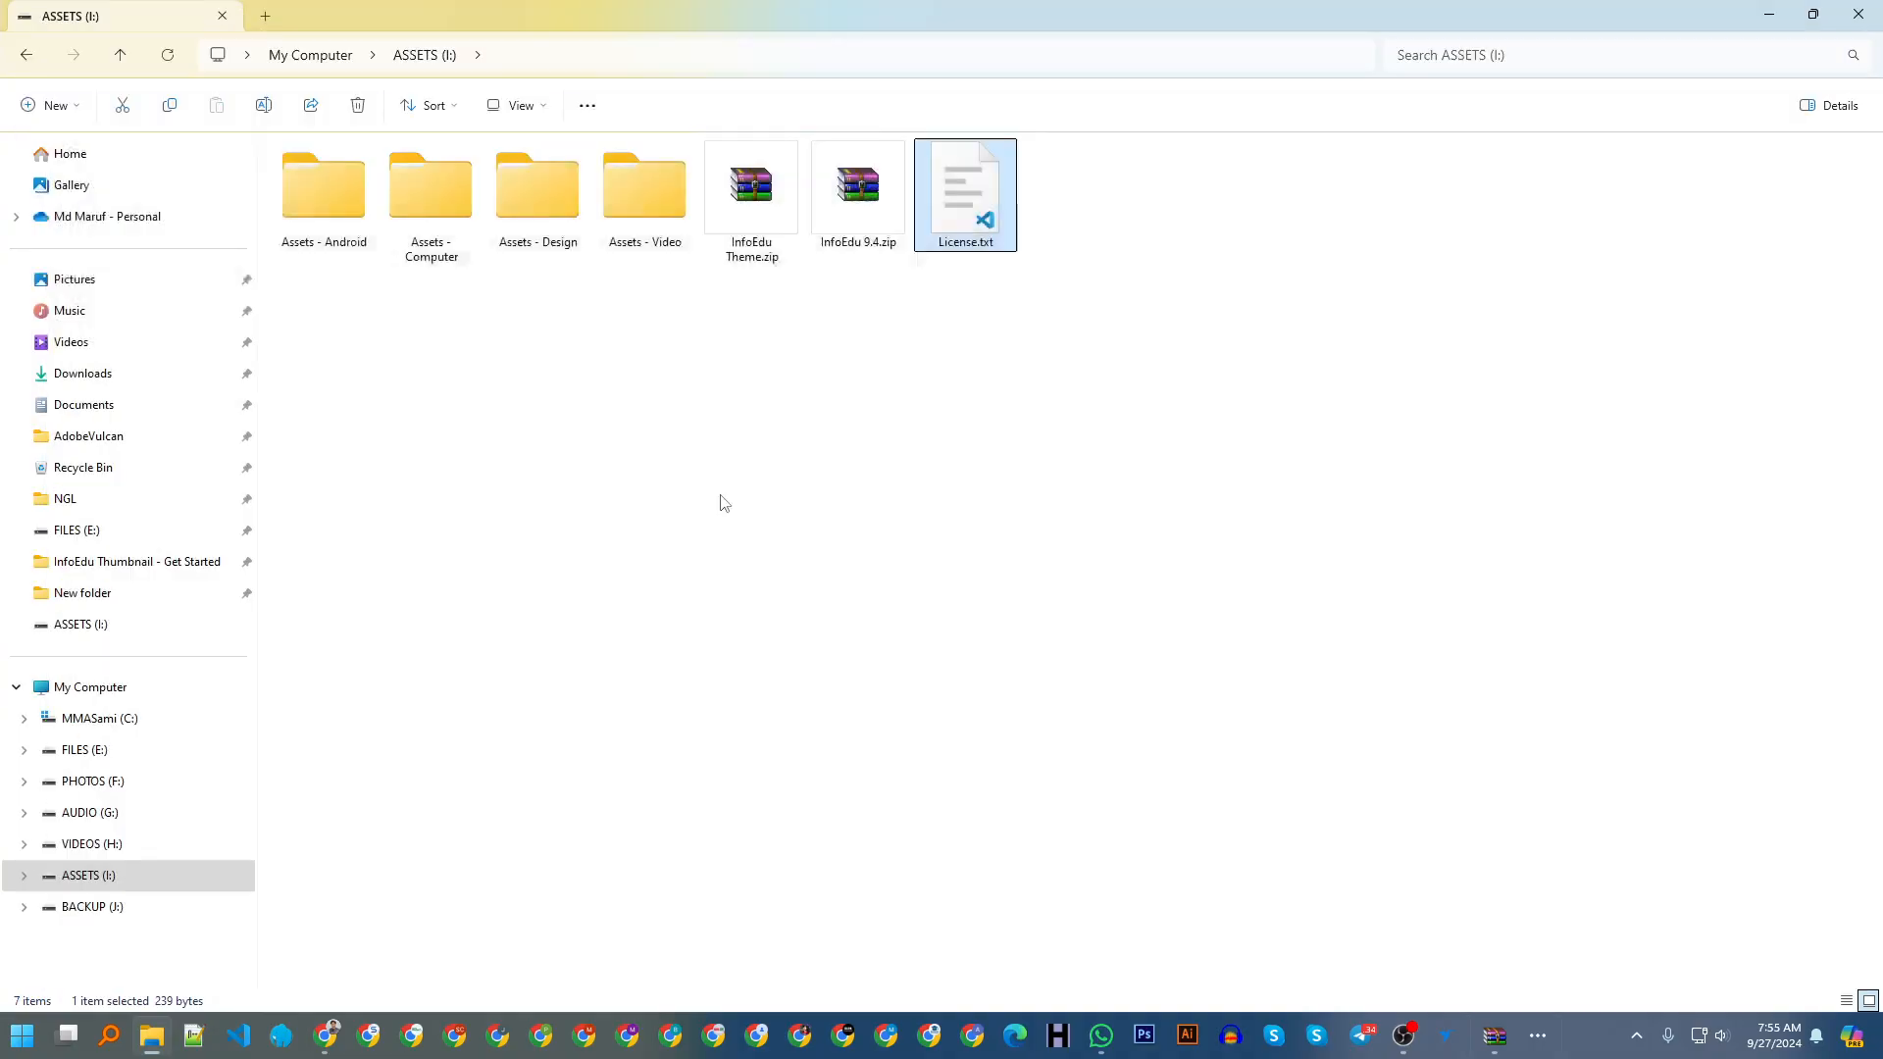
Step: Return to the browser, paste the license key into the Activation Key field, and activate InfoEdu
{"action": "left_click", "coordinate": [329, 1037]}
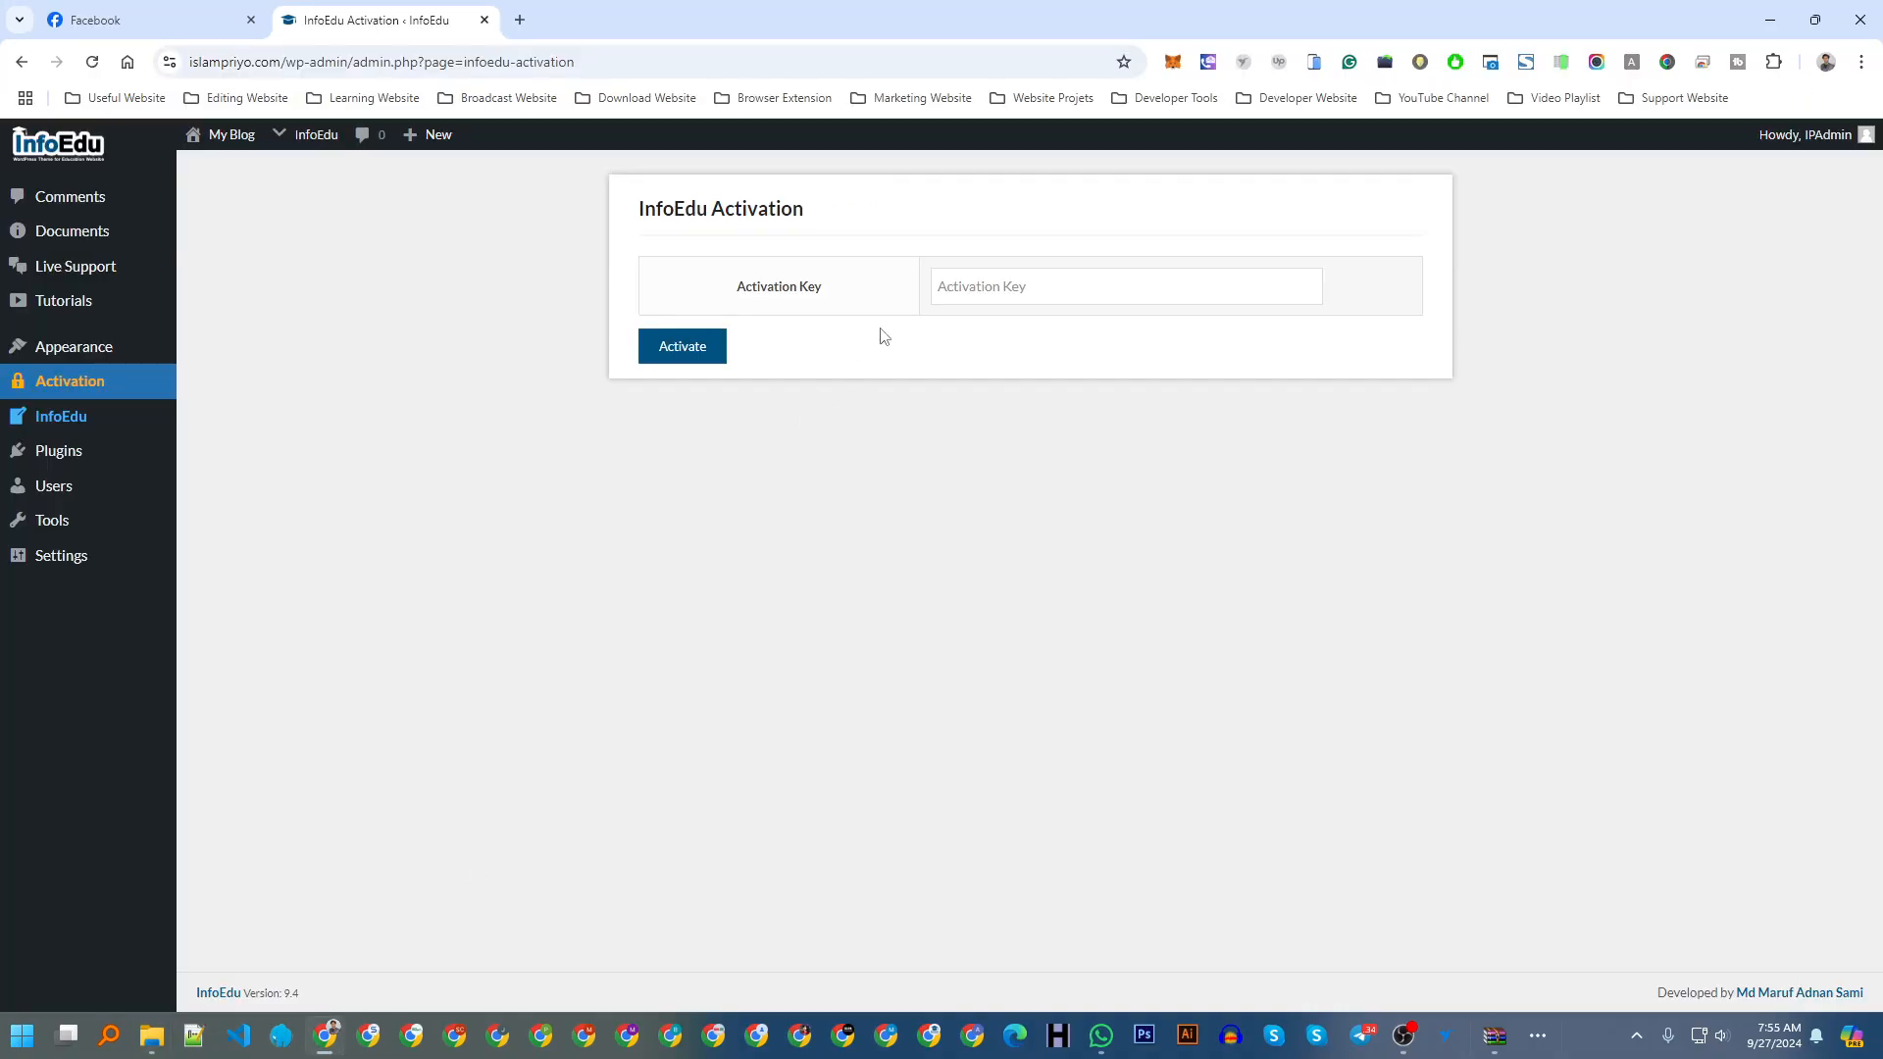
{"action": "left_click", "coordinate": [991, 286]}
{"action": "right_click", "coordinate": [1008, 287]}
{"action": "left_click", "coordinate": [1069, 481]}
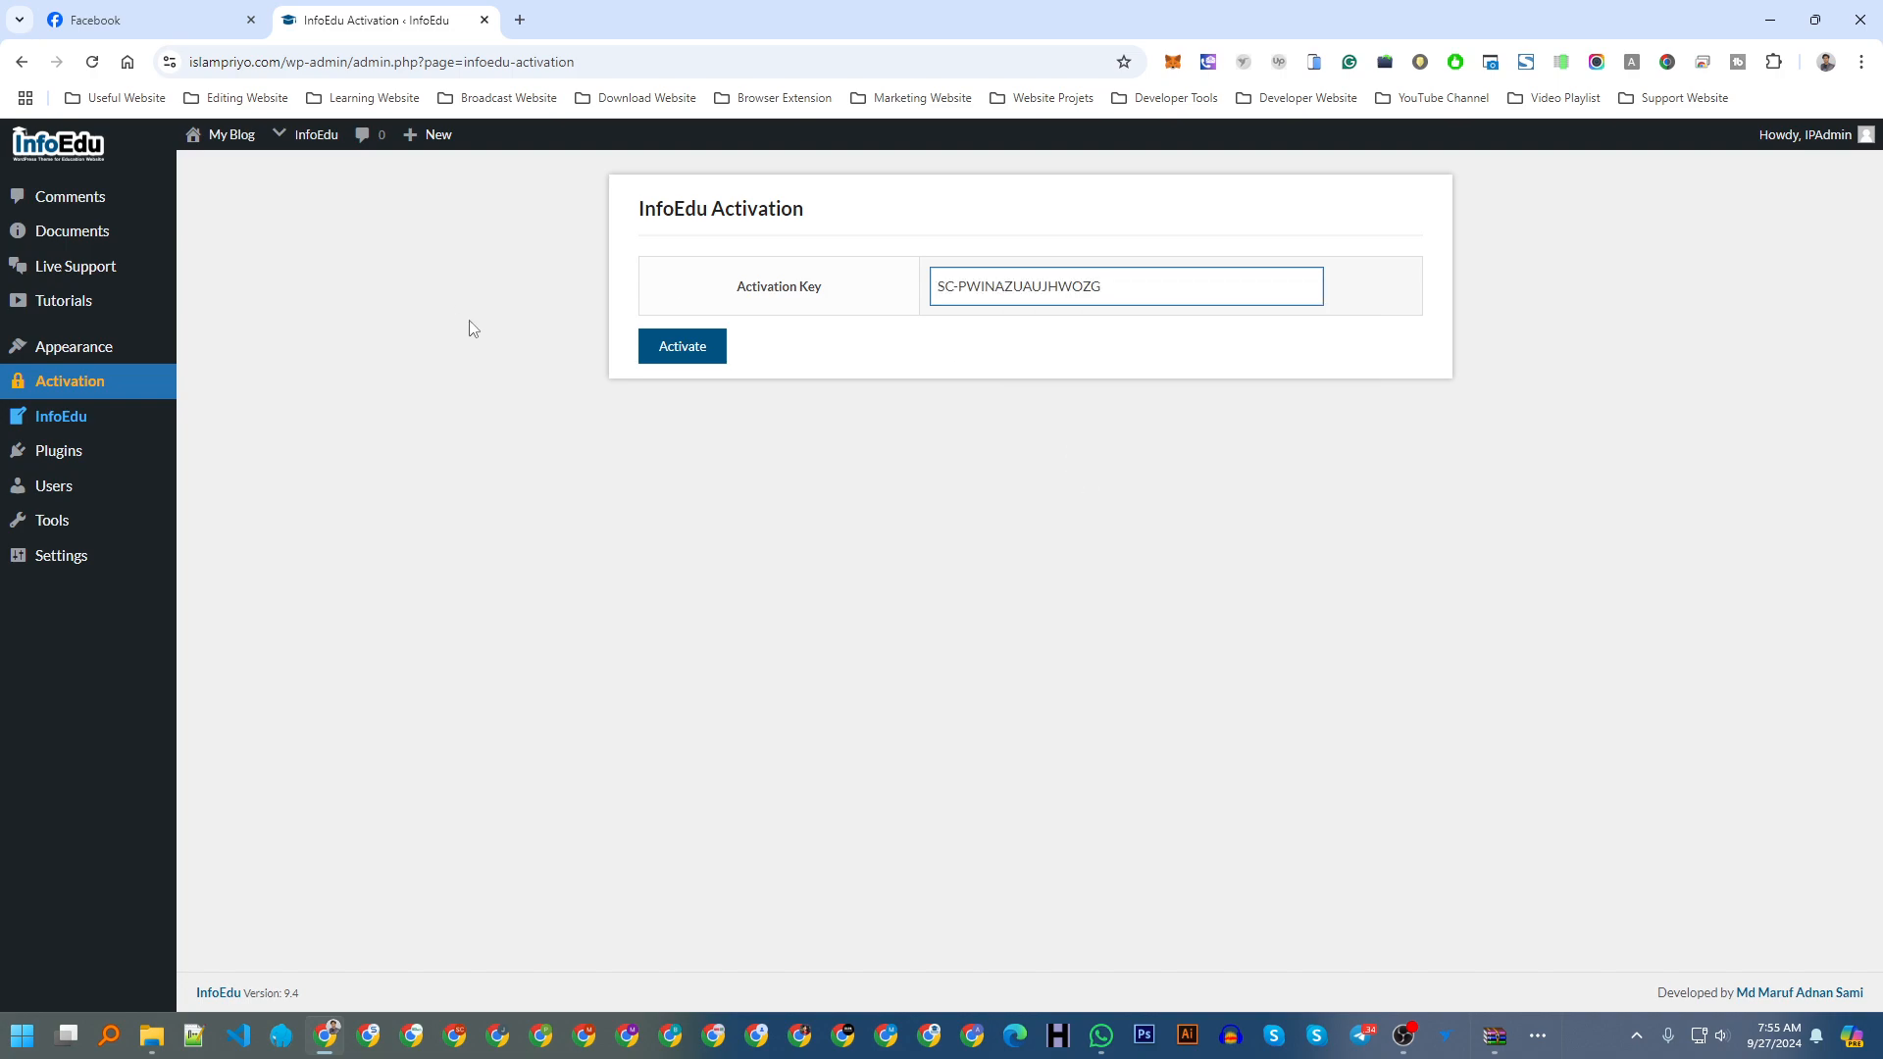
{"action": "left_click", "coordinate": [697, 355]}
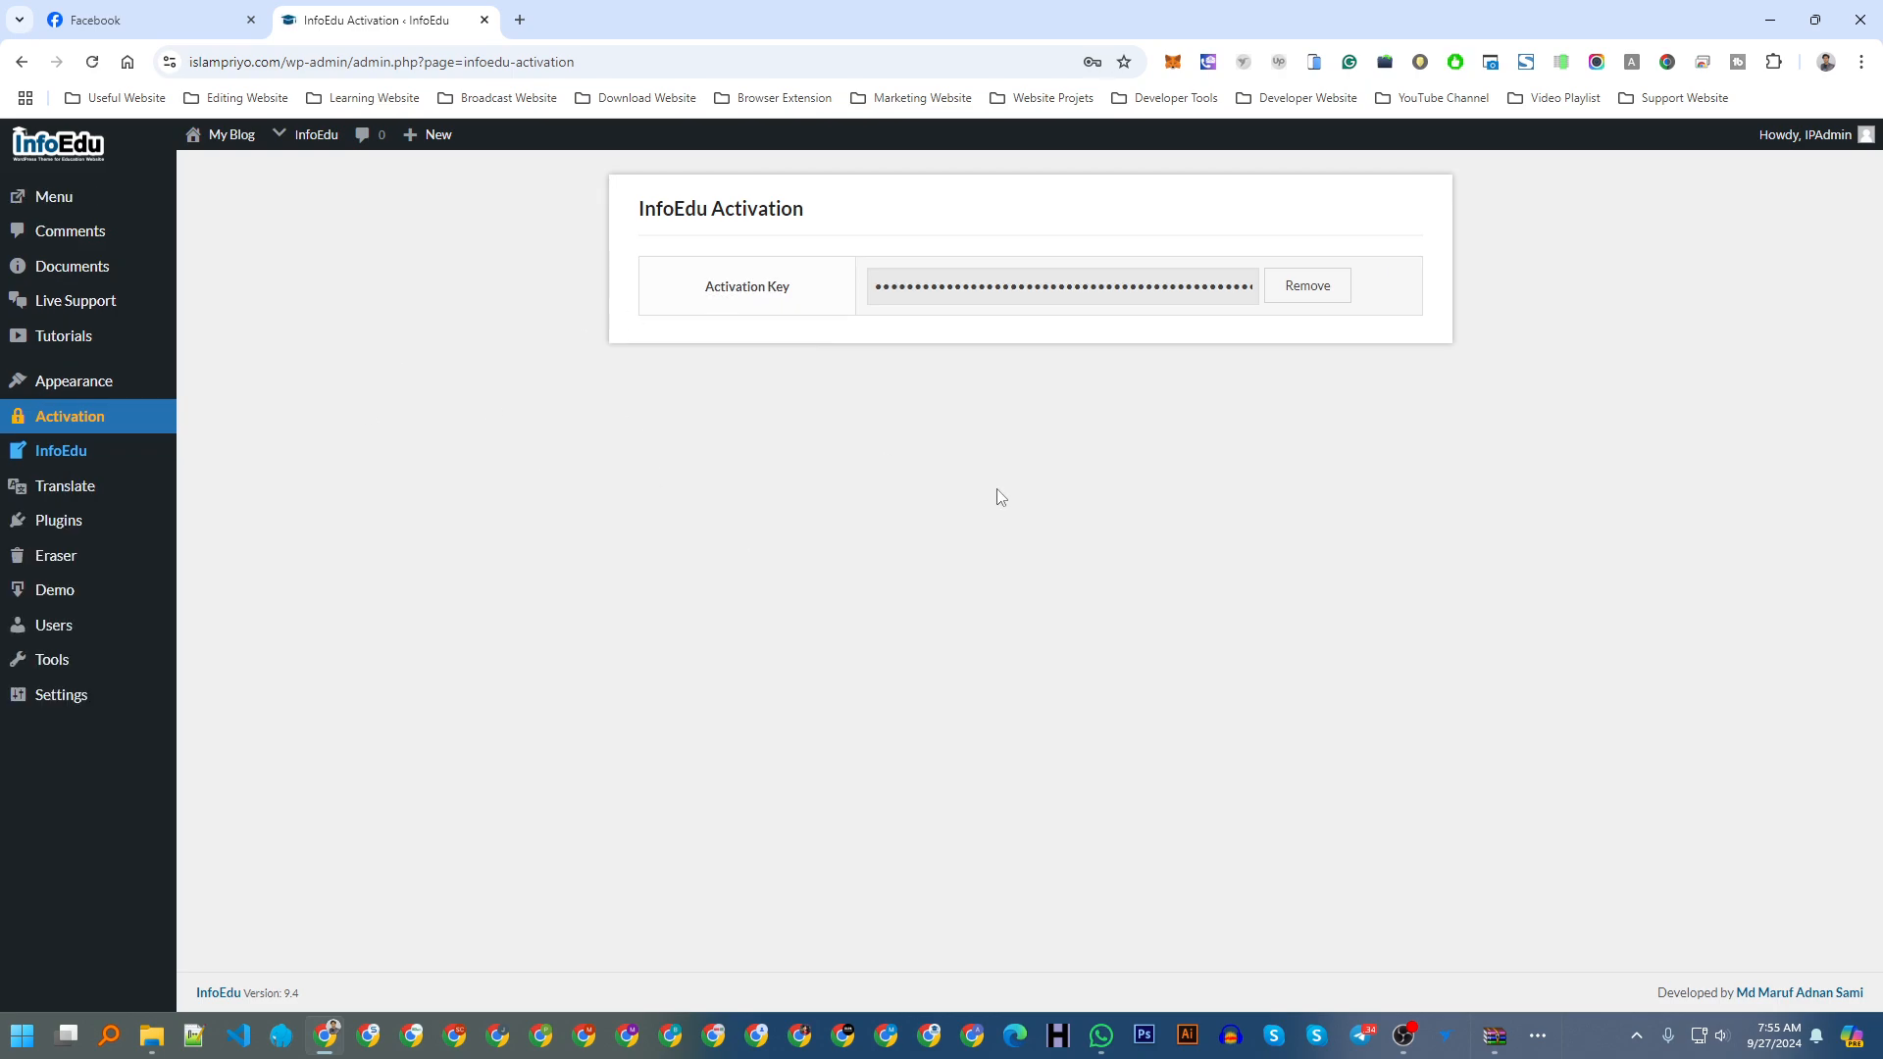
Step: Look through the InfoEdu dashboard home, All Menu, Import Demo and Erase Contents pages, and return to the dashboard home
{"action": "left_click", "coordinate": [59, 144]}
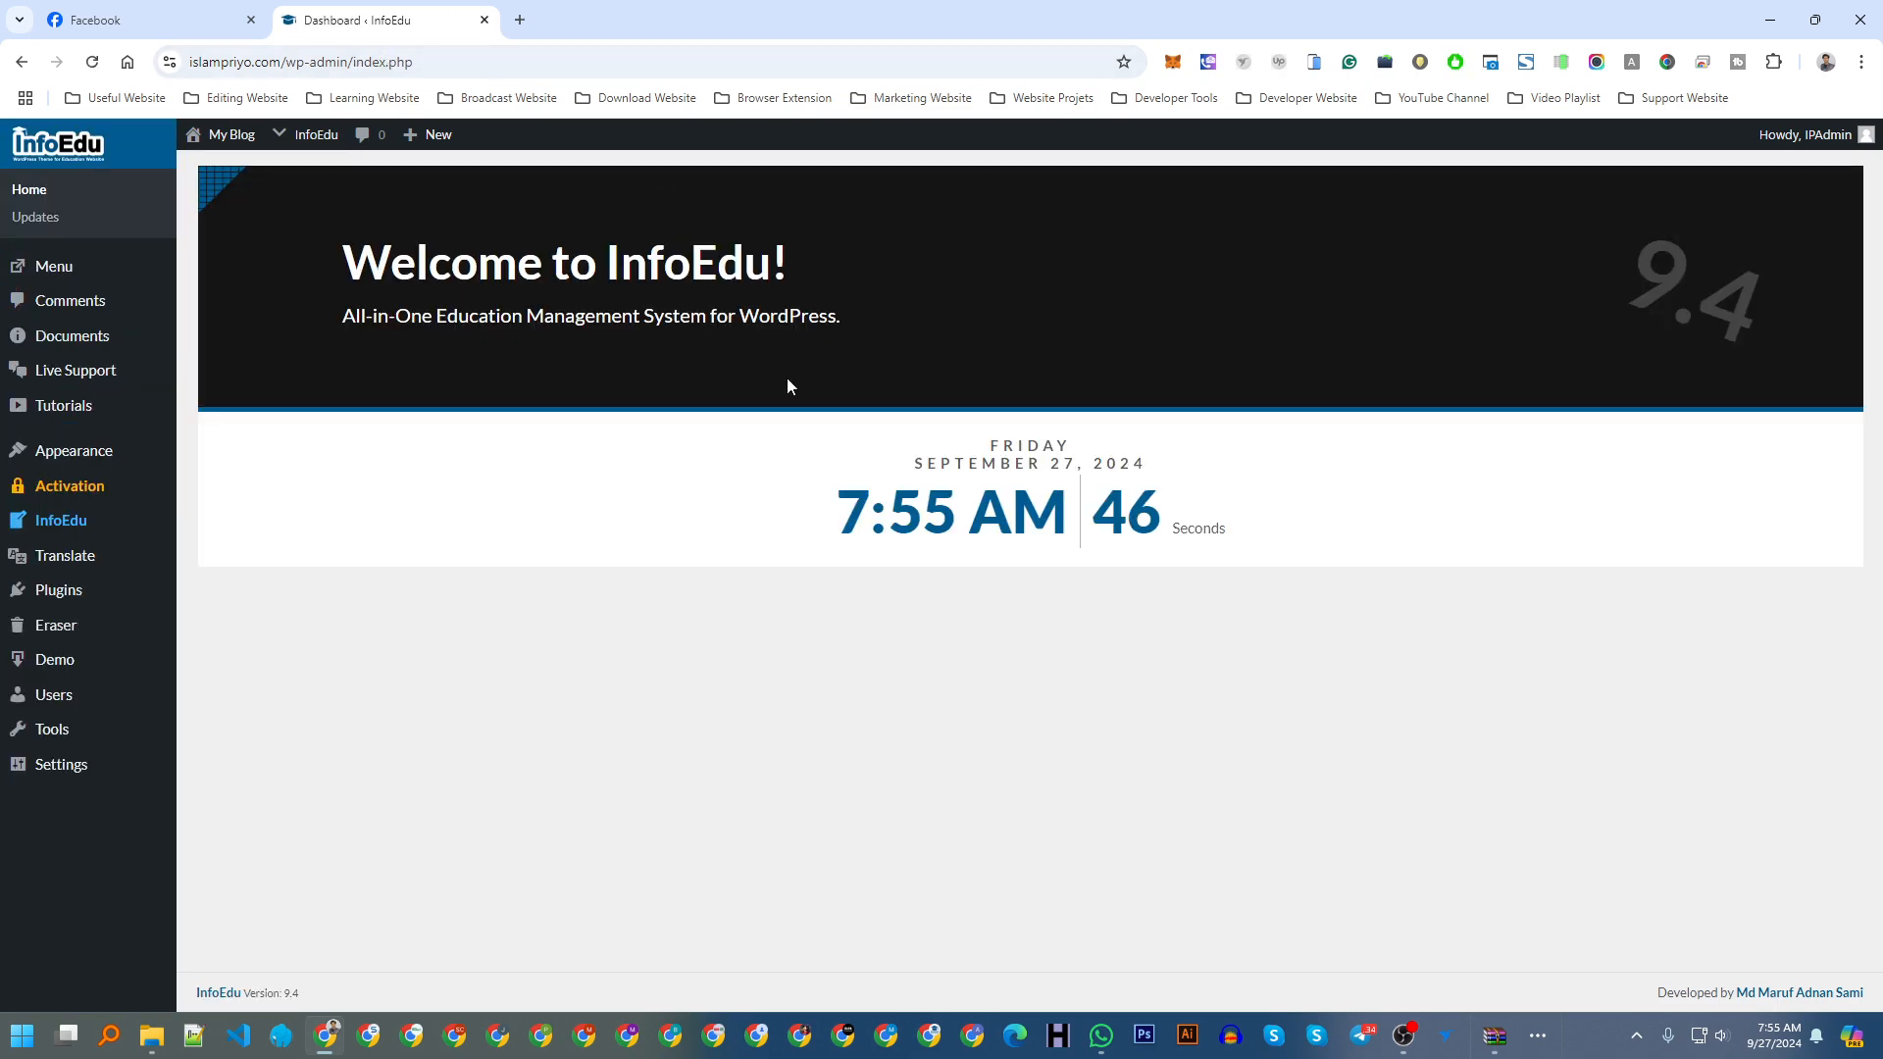
{"action": "left_click", "coordinate": [47, 273]}
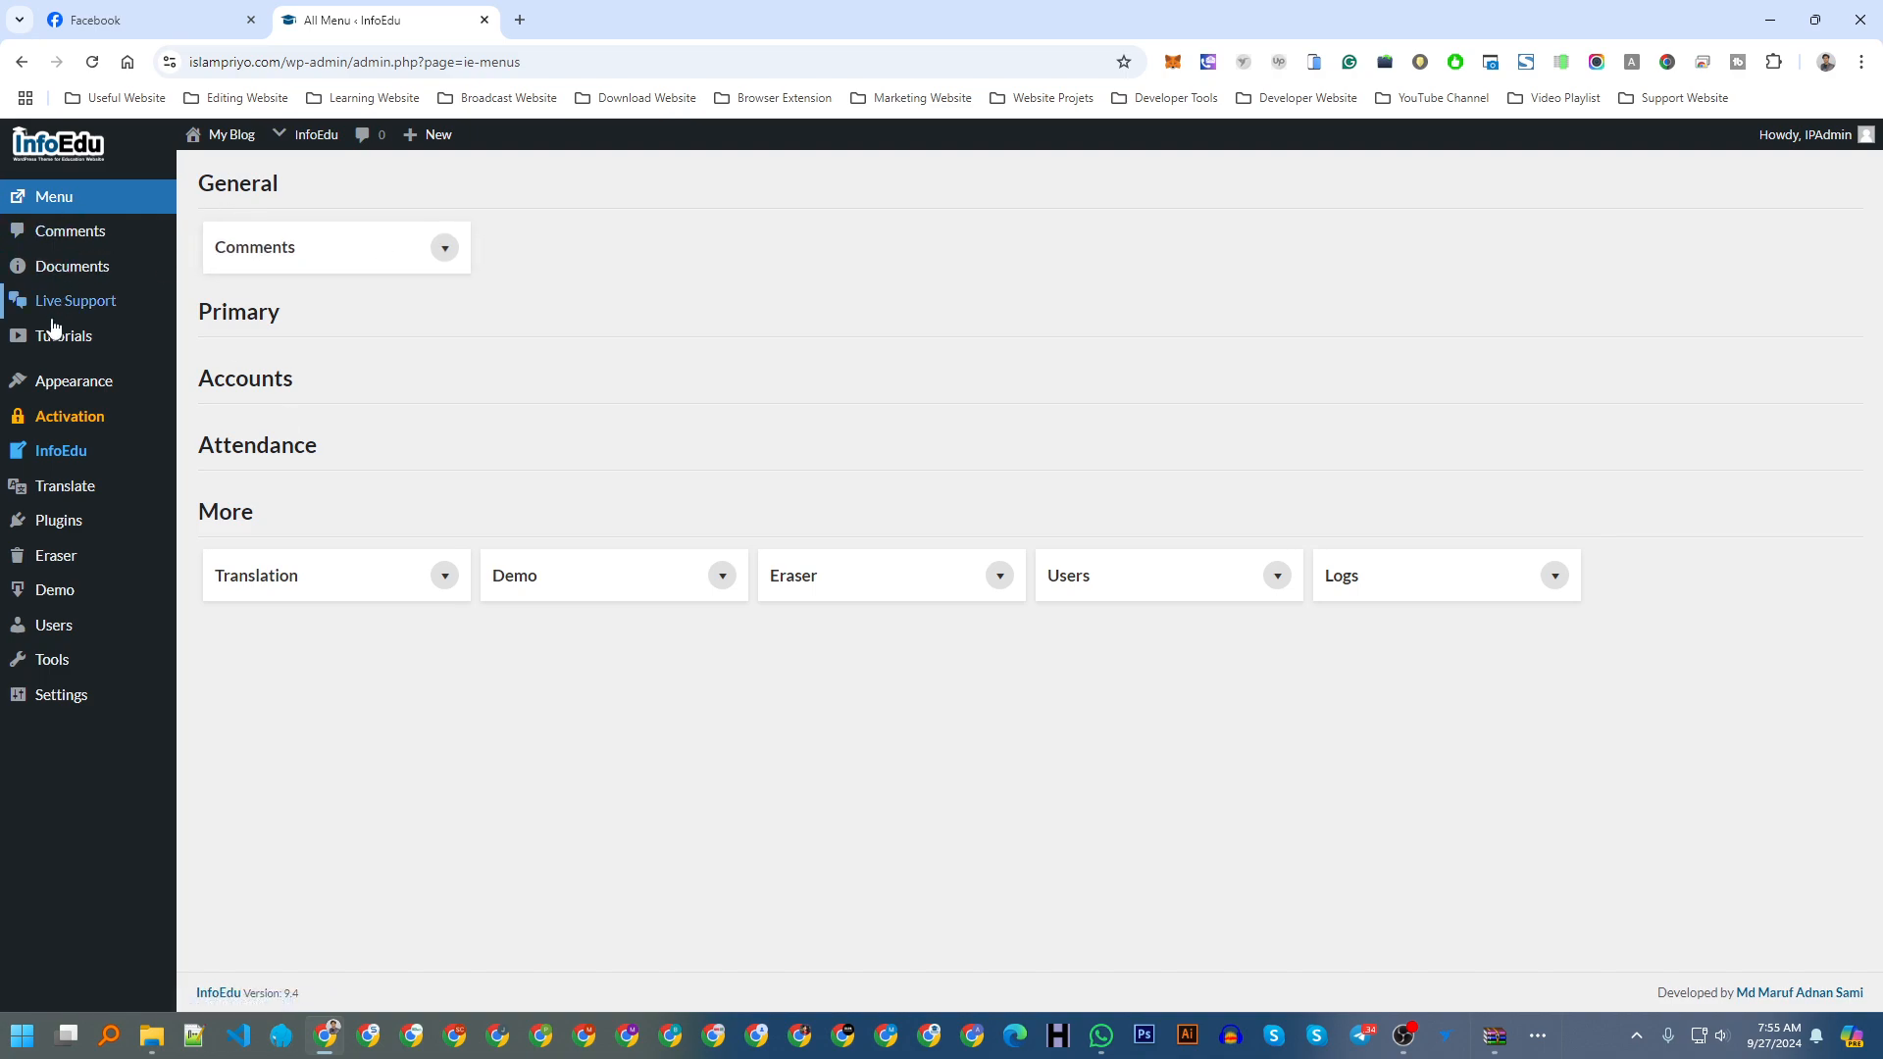
{"action": "left_click", "coordinate": [49, 591]}
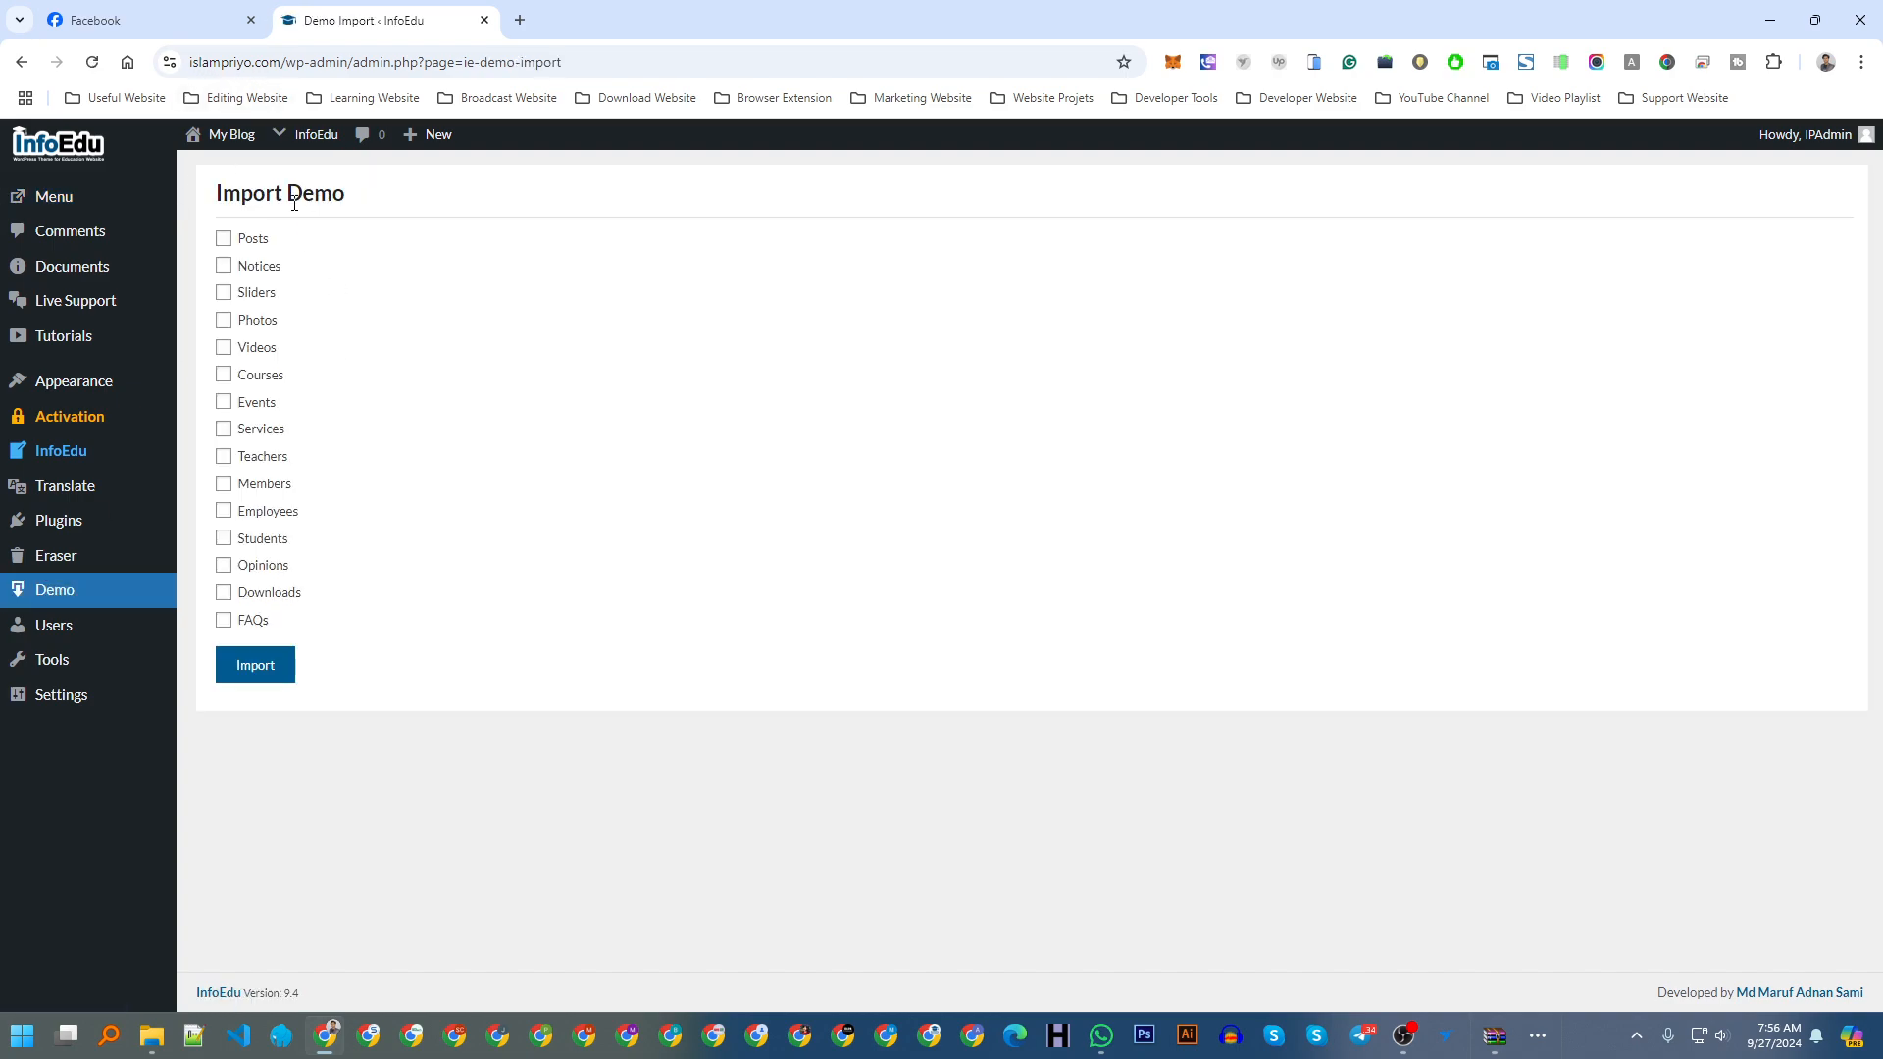
{"action": "left_click", "coordinate": [57, 559]}
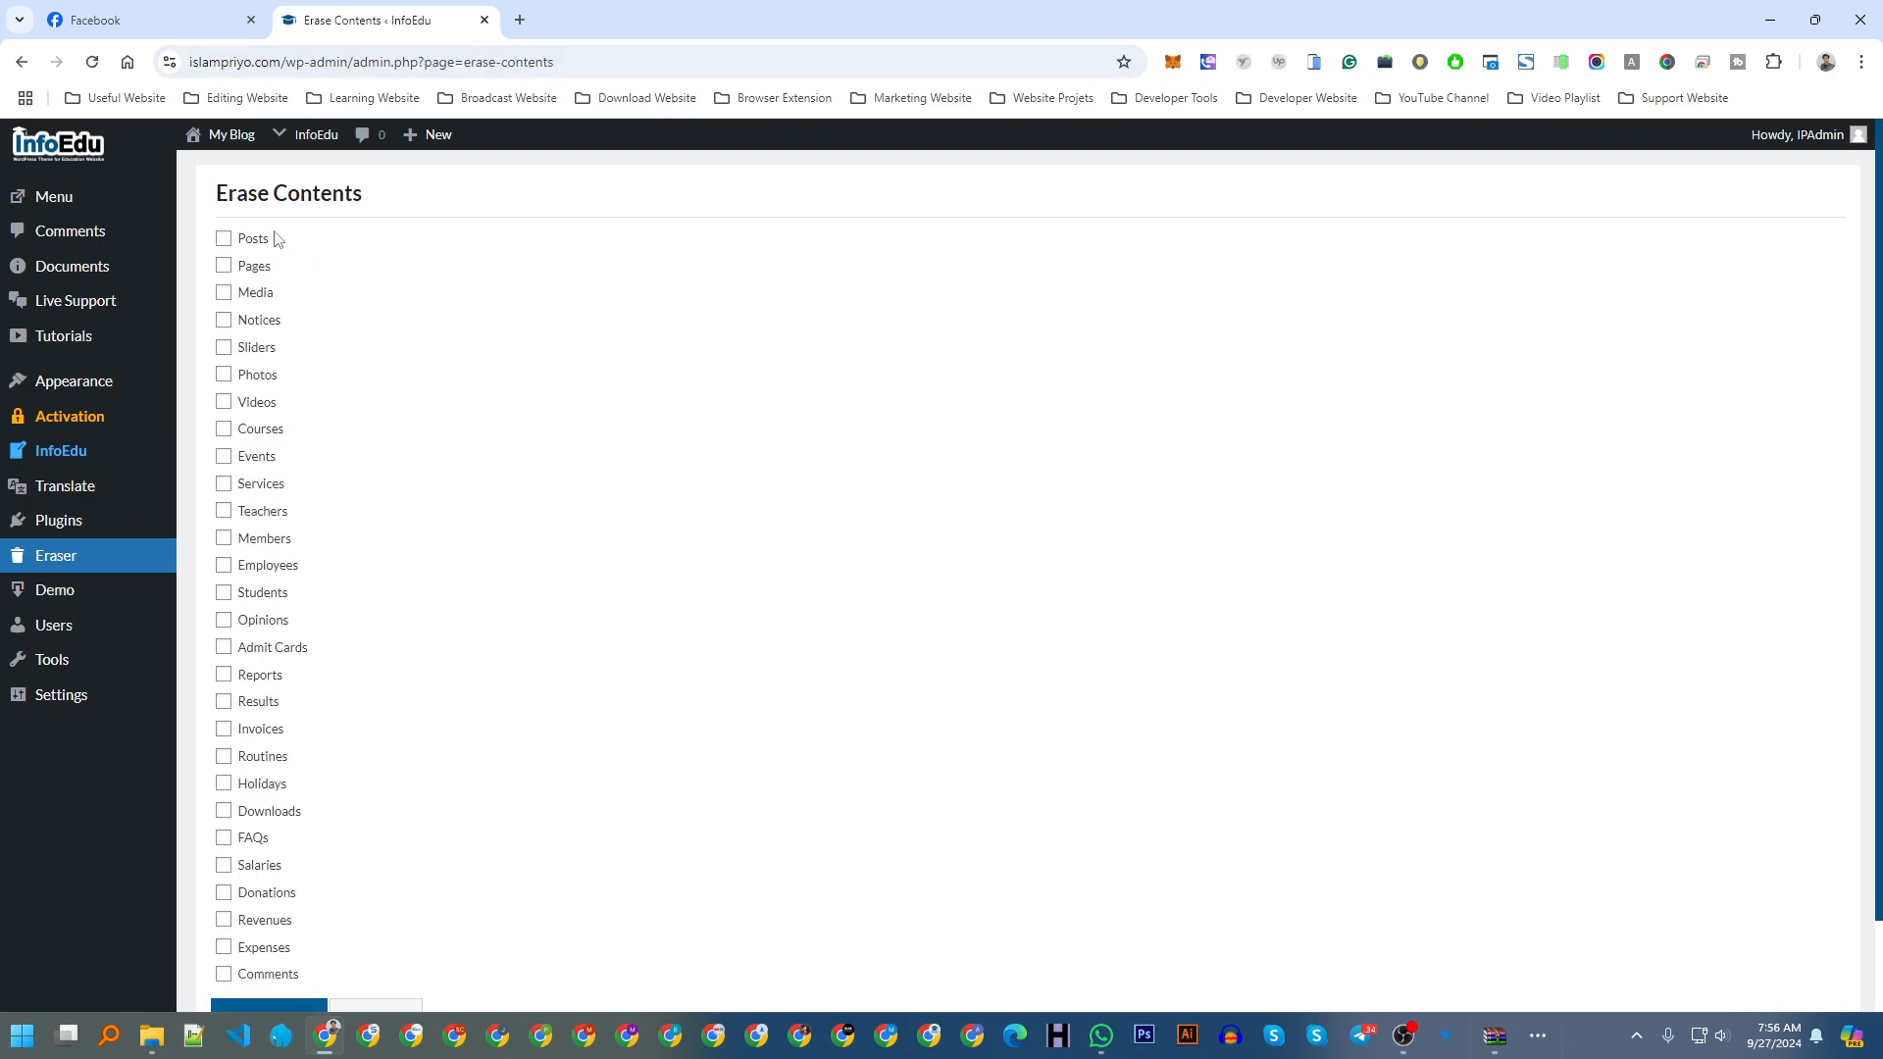
{"action": "left_click", "coordinate": [54, 149]}
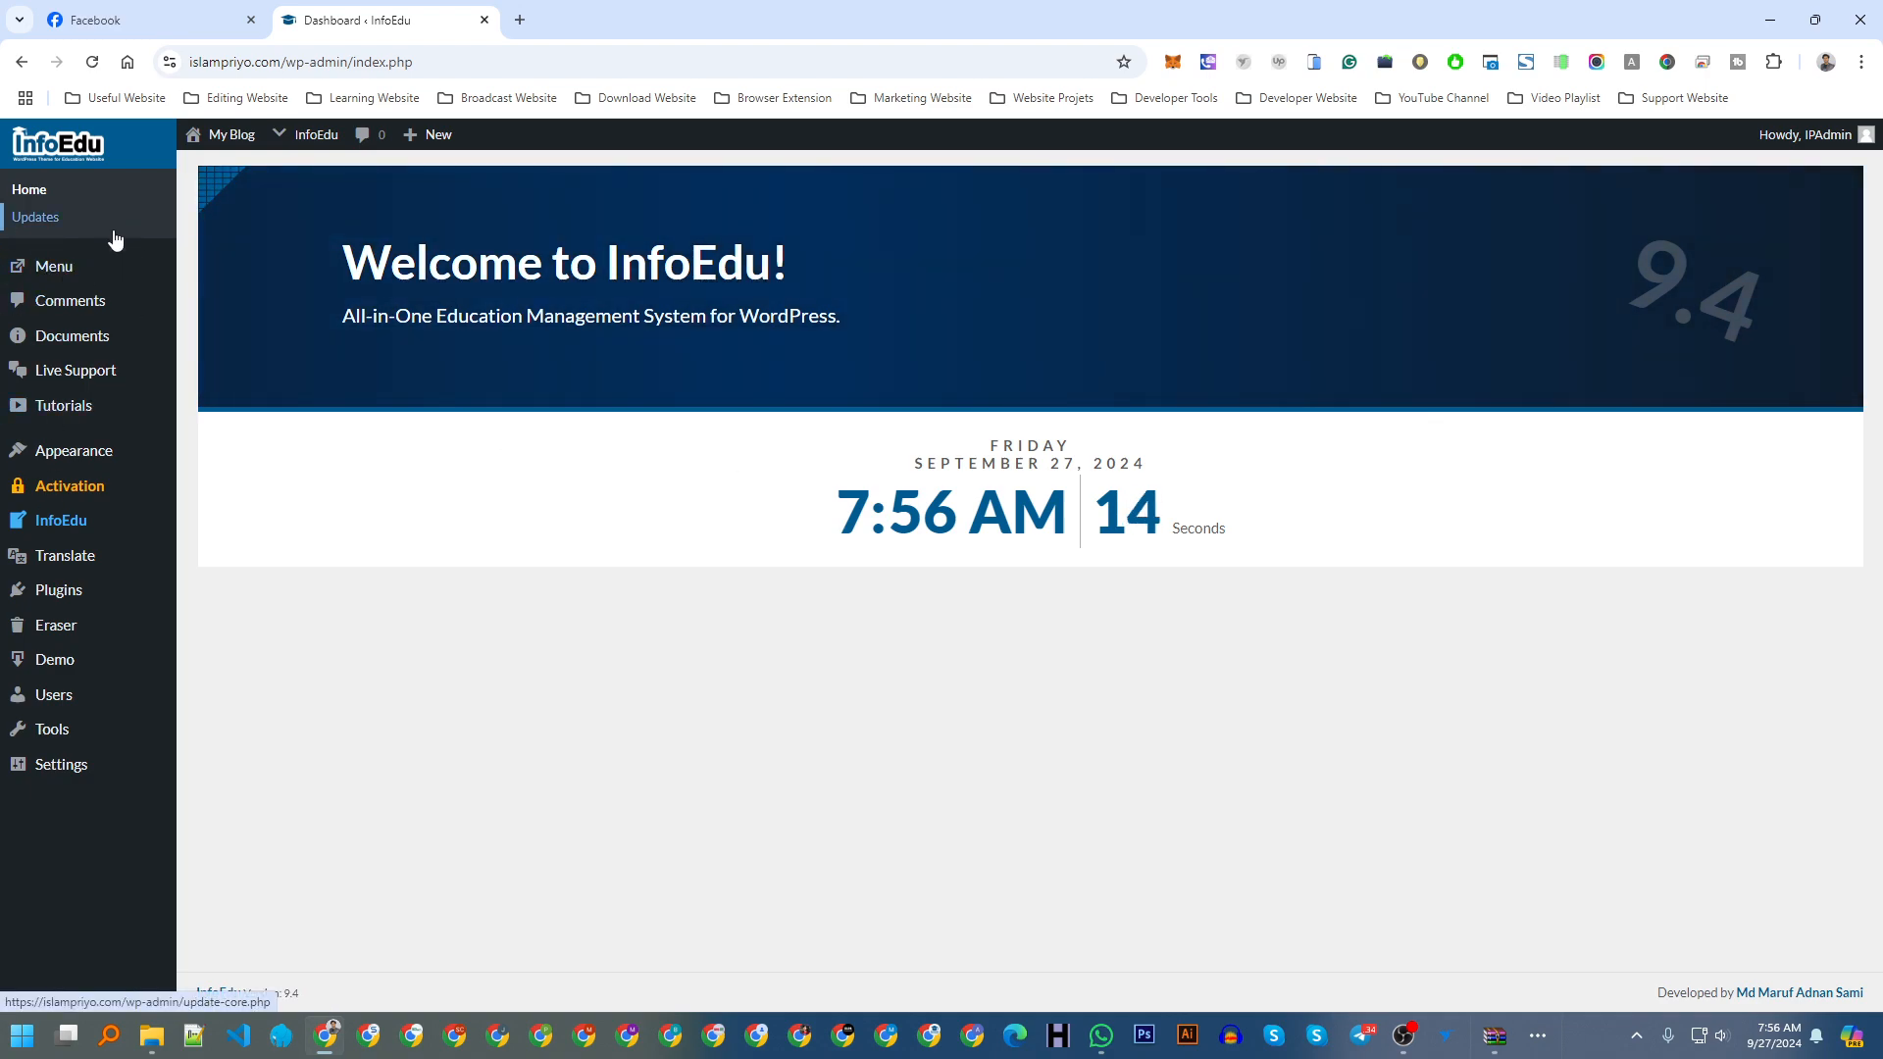
Step: Open the admin user's own profile and grant access to every item under User Permissions
{"action": "mouse_move", "coordinate": [59, 695]}
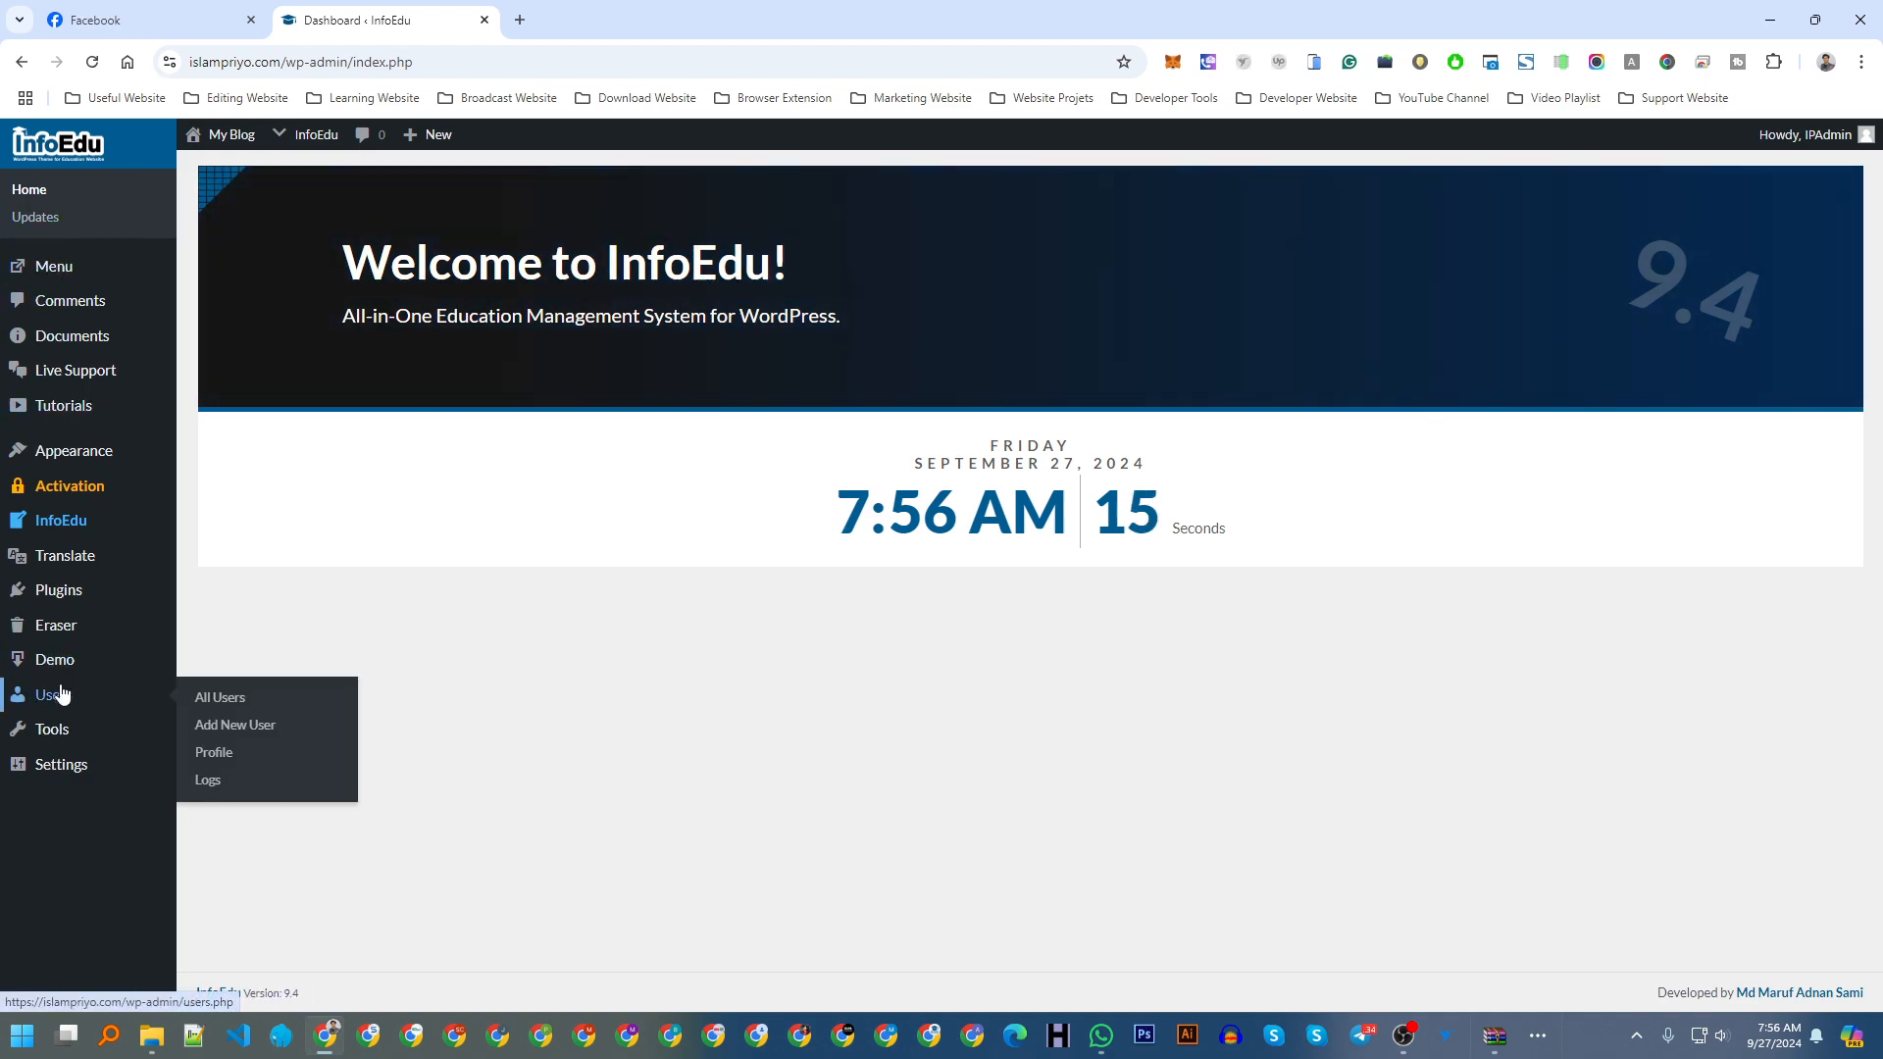
{"action": "left_click", "coordinate": [241, 756]}
{"action": "scroll", "coordinate": [367, 548], "scroll_direction": "down", "scroll_amount": 6}
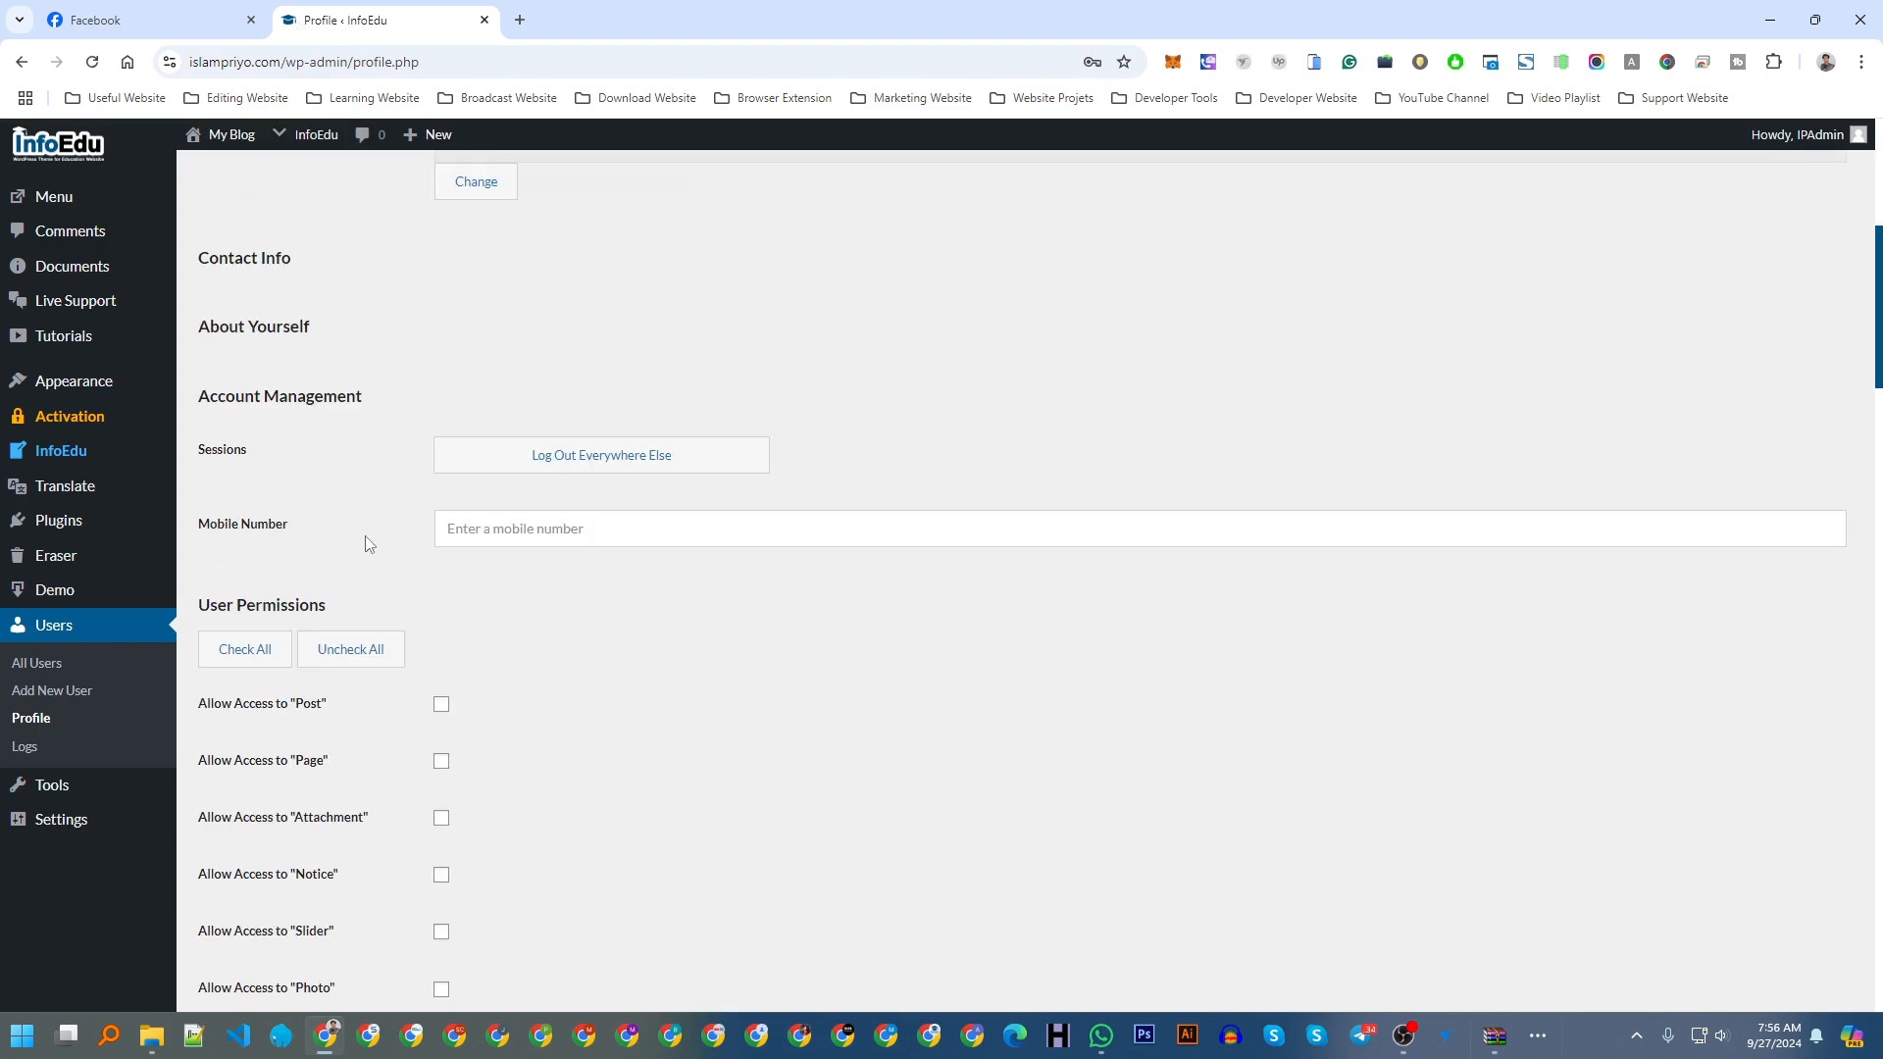
{"action": "scroll", "coordinate": [368, 544], "scroll_direction": "down", "scroll_amount": 3}
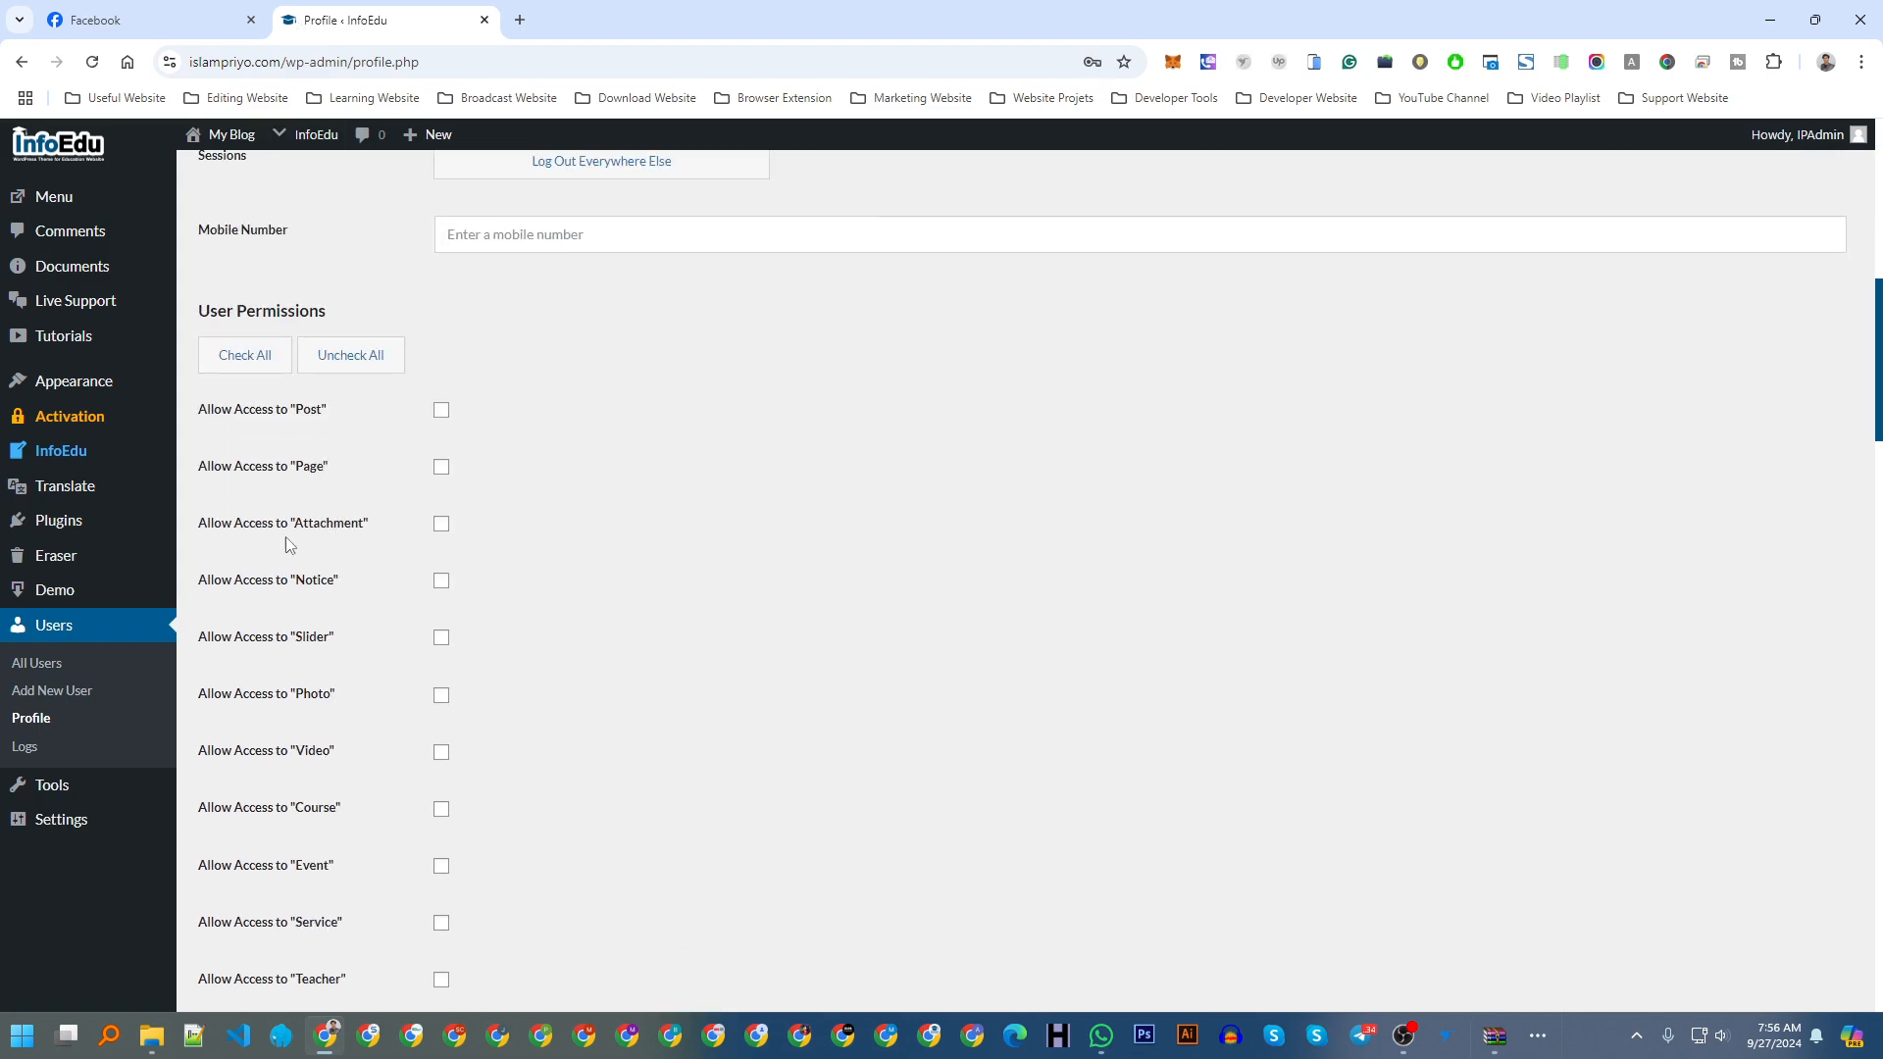
{"action": "left_click", "coordinate": [253, 357]}
{"action": "scroll", "coordinate": [257, 367], "scroll_direction": "down", "scroll_amount": 12}
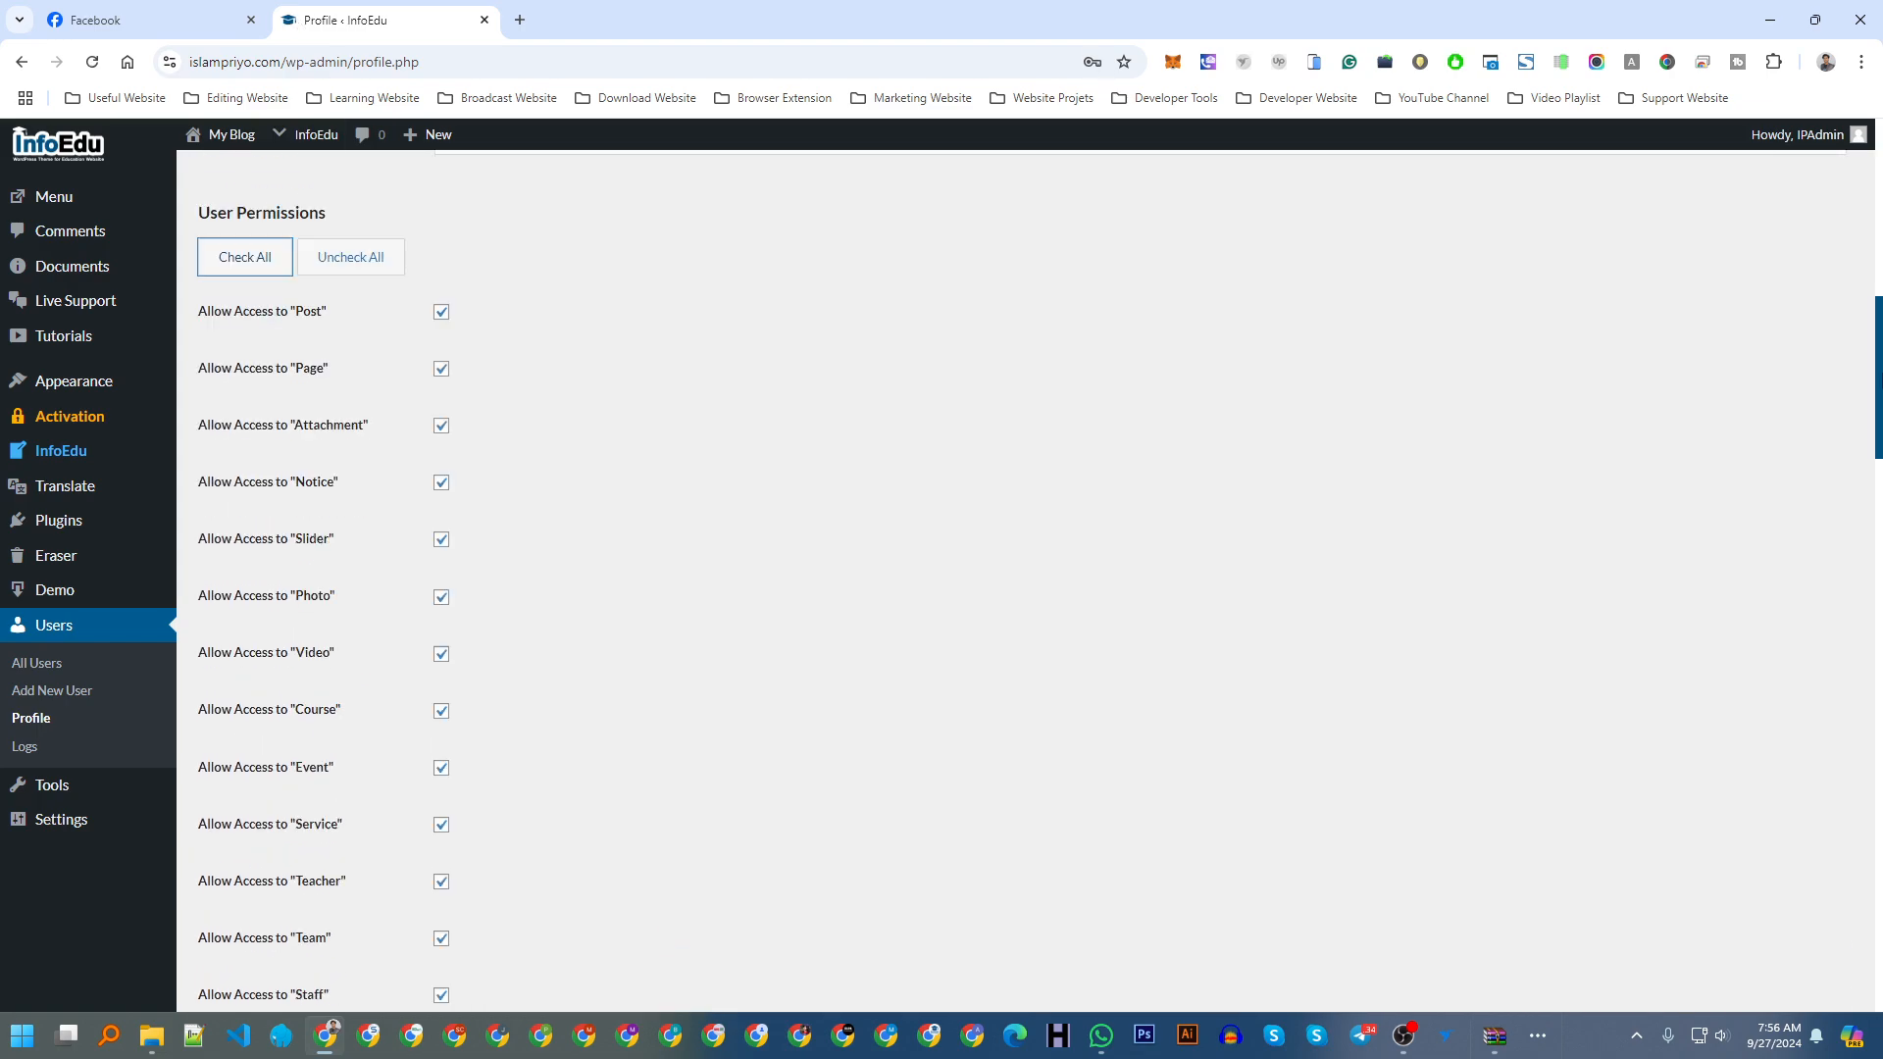
Step: Review the full list of checked user permissions through Export Data and update the profile
{"action": "scroll", "coordinate": [480, 490], "scroll_direction": "up", "scroll_amount": 15}
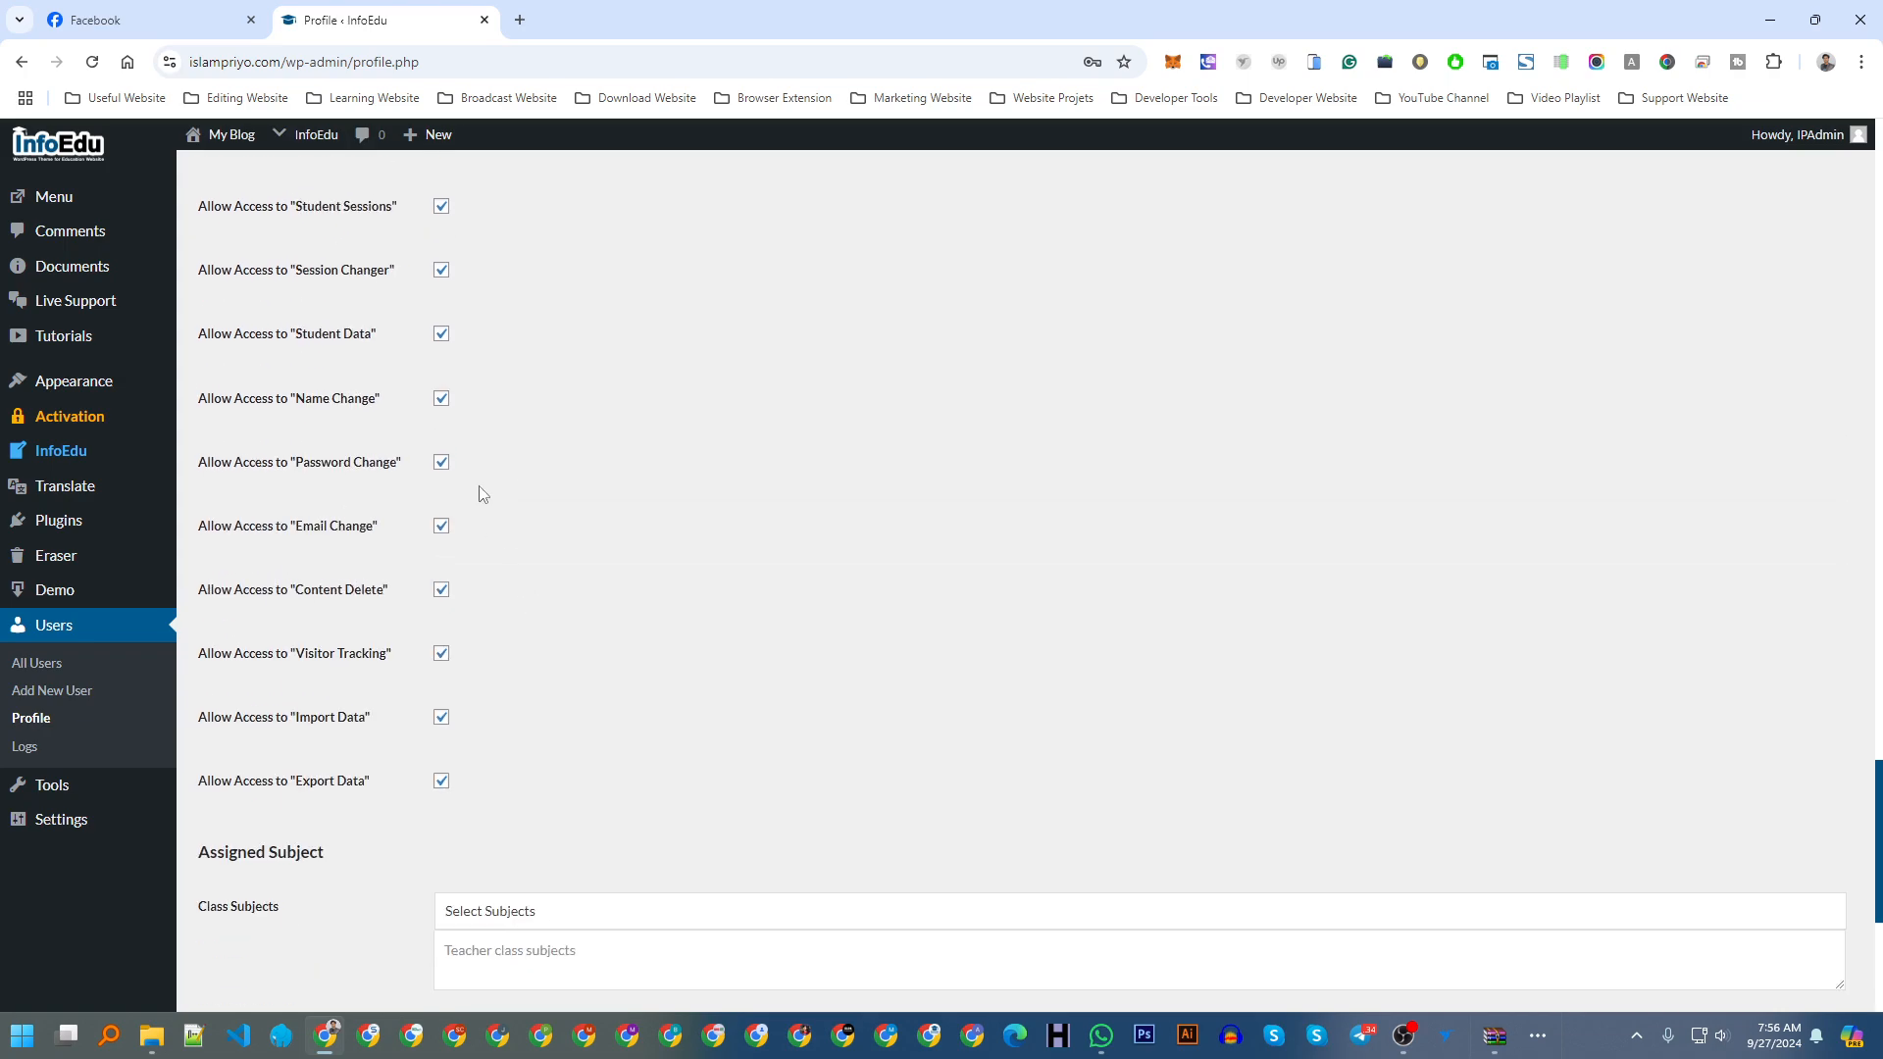
{"action": "scroll", "coordinate": [480, 491], "scroll_direction": "up", "scroll_amount": 8}
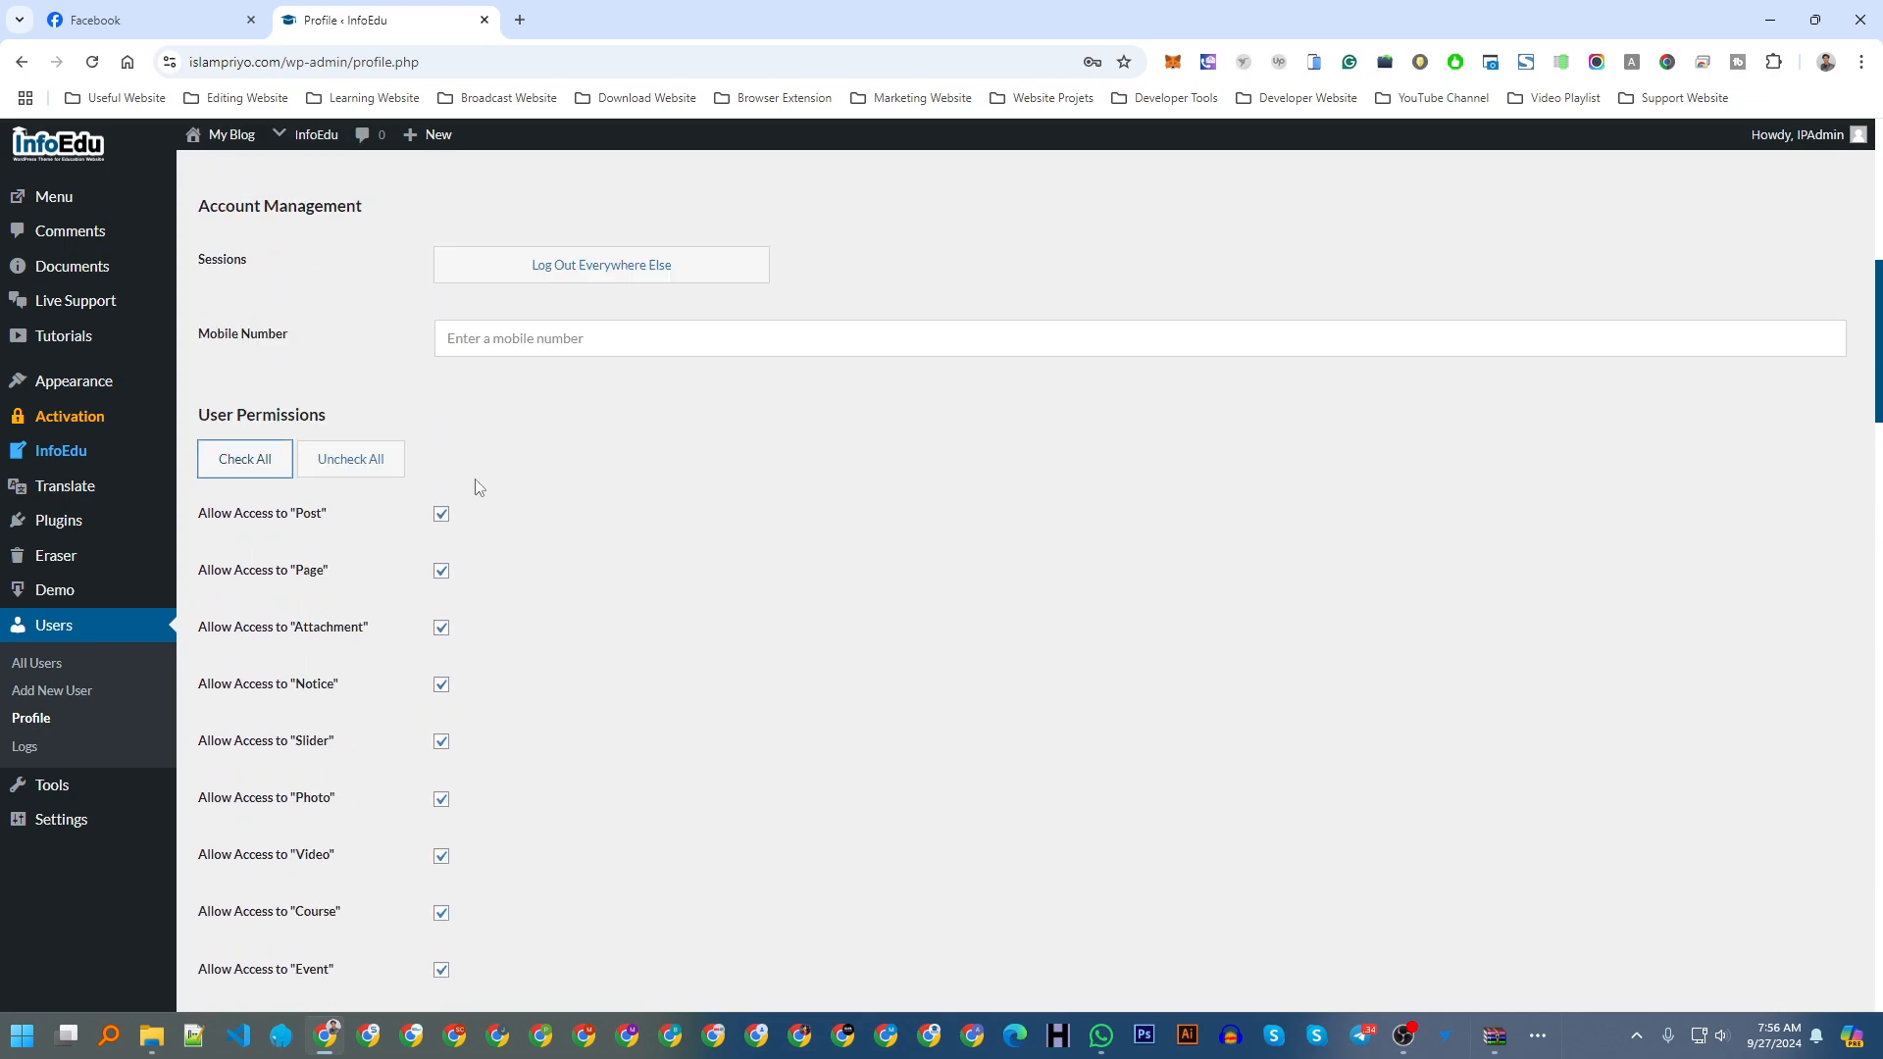
{"action": "scroll", "coordinate": [477, 454], "scroll_direction": "down", "scroll_amount": 11}
{"action": "scroll", "coordinate": [306, 486], "scroll_direction": "down", "scroll_amount": 12}
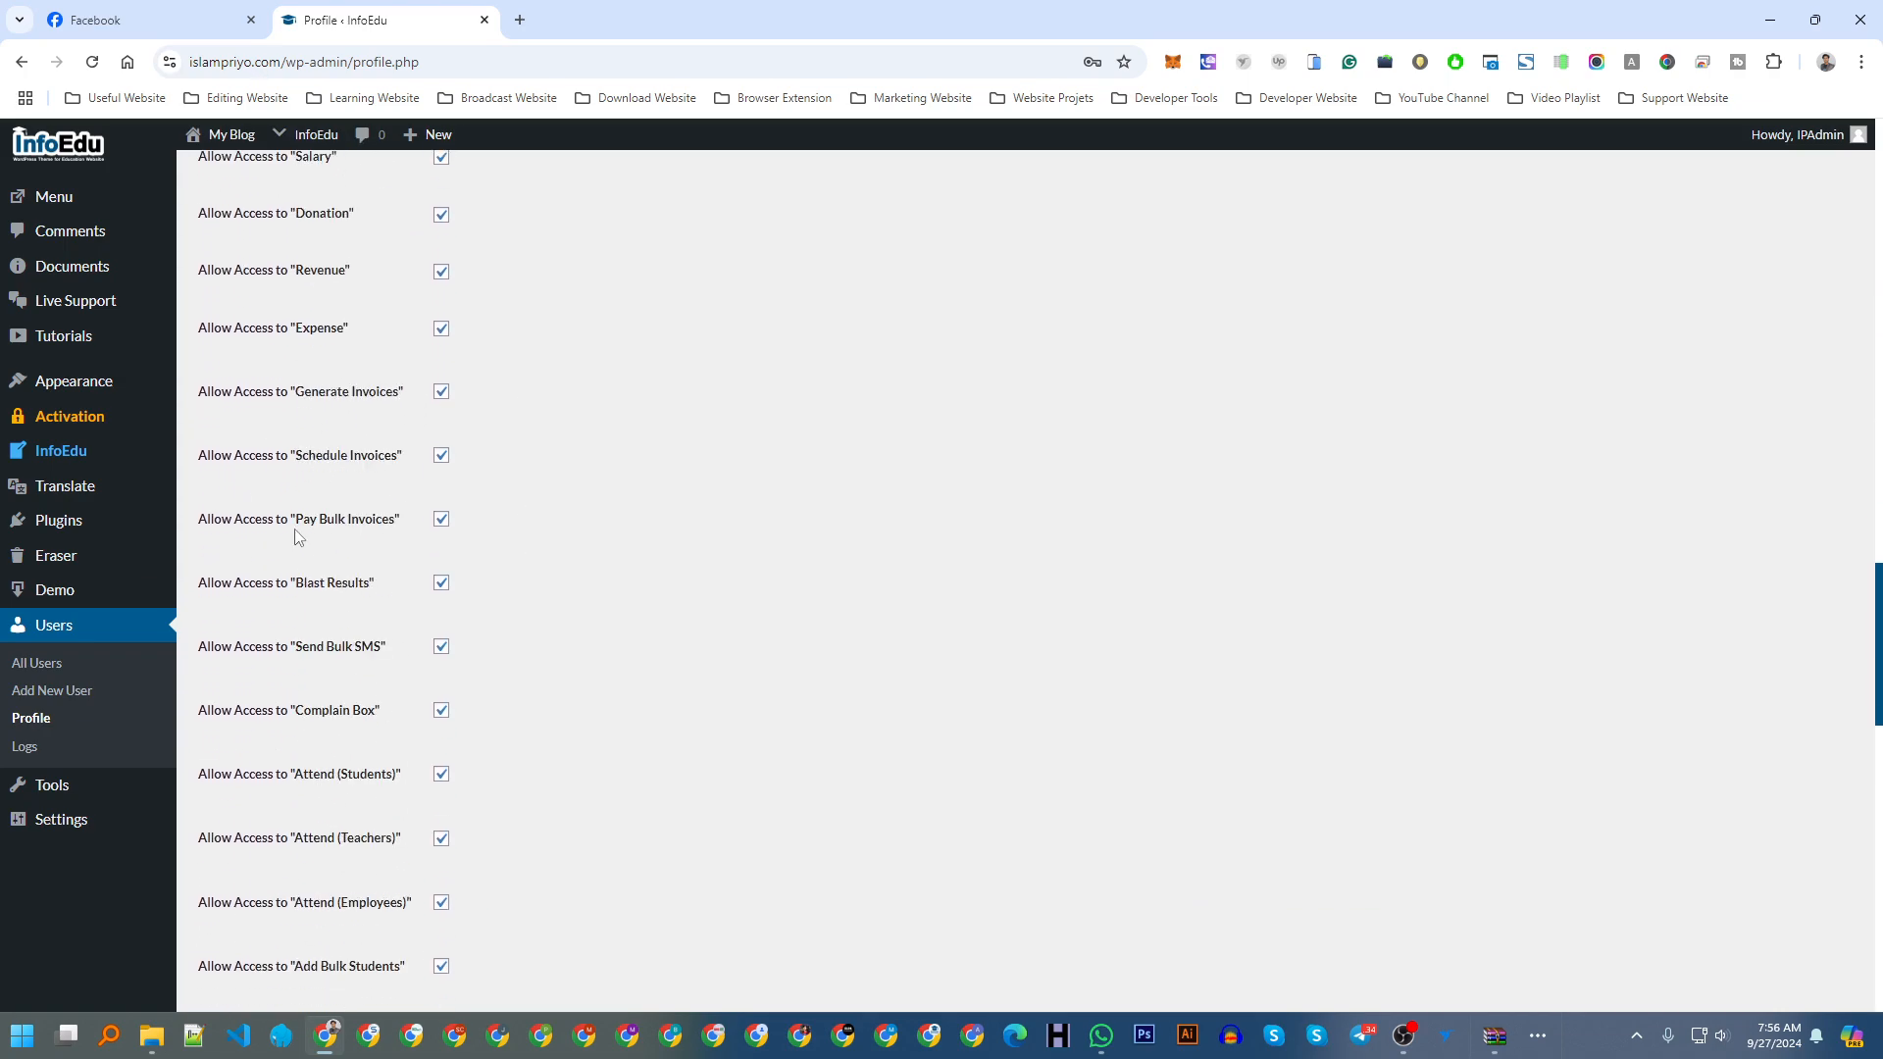
{"action": "scroll", "coordinate": [306, 486], "scroll_direction": "down", "scroll_amount": 4}
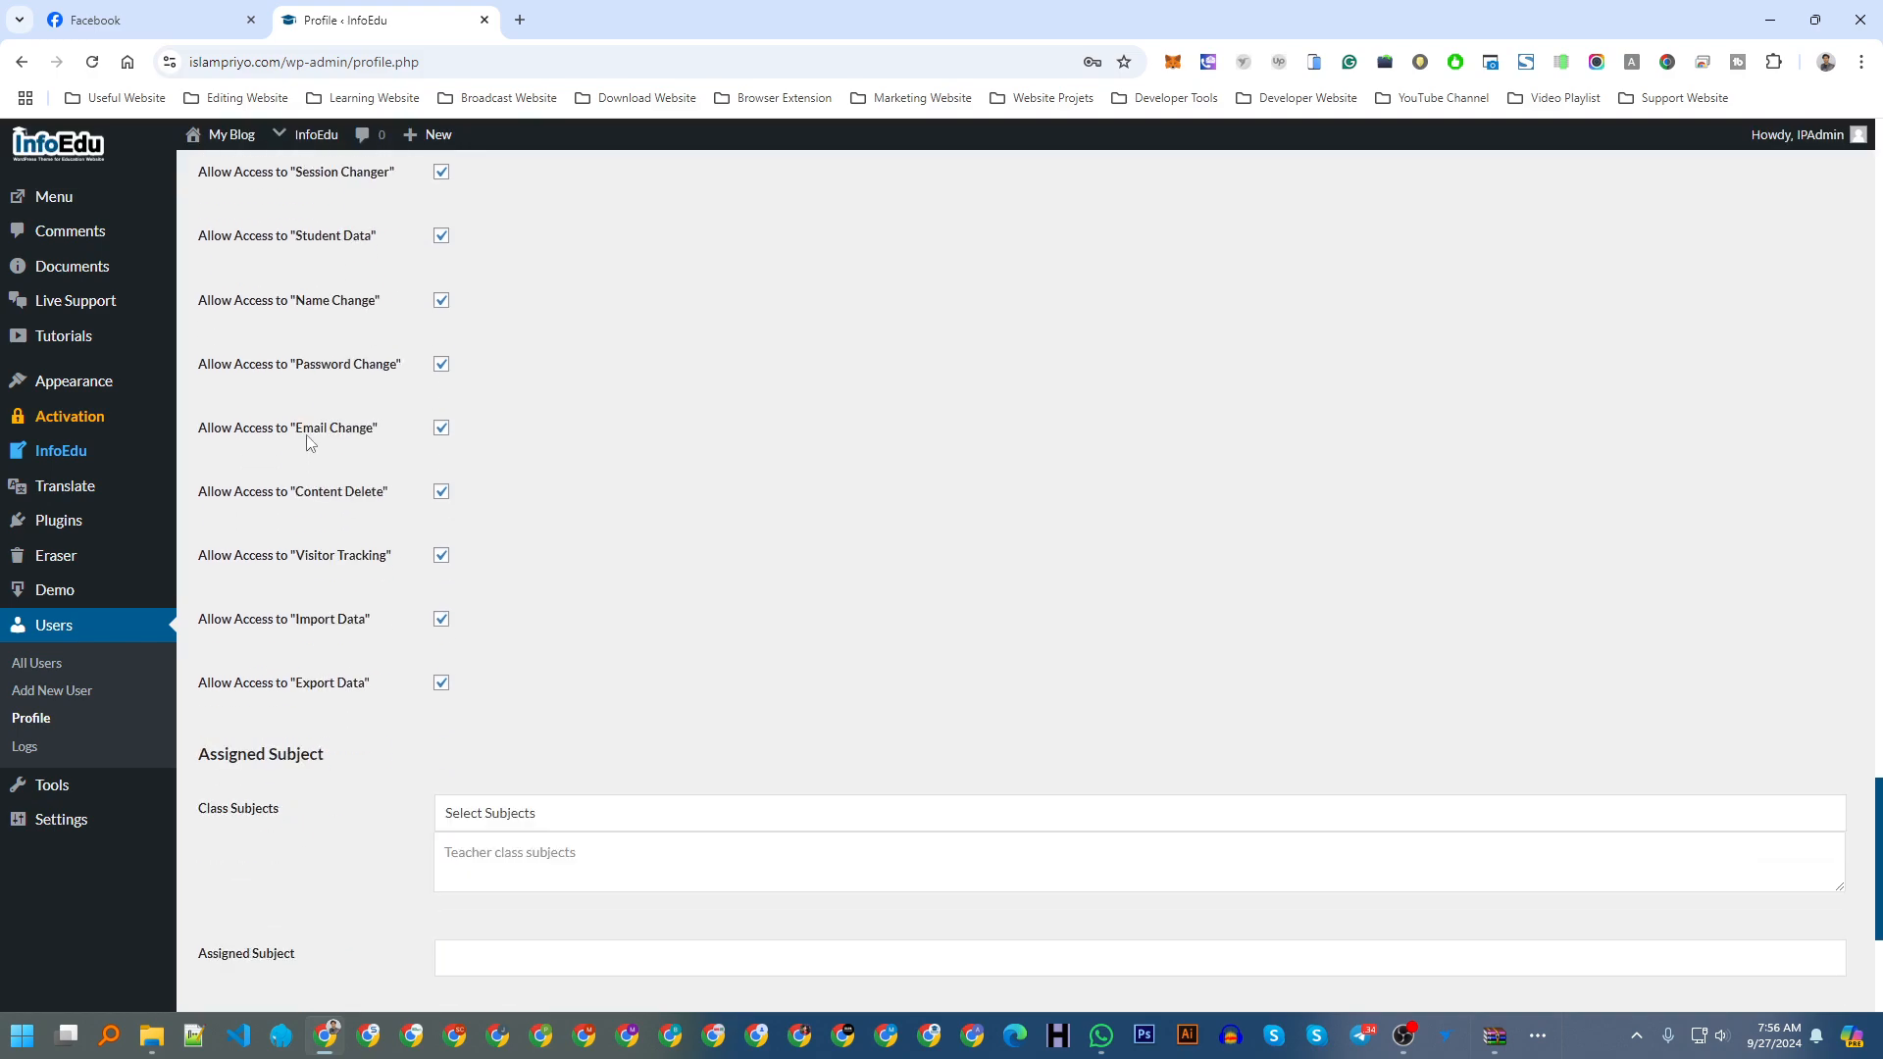
{"action": "scroll", "coordinate": [316, 257], "scroll_direction": "up", "scroll_amount": 1}
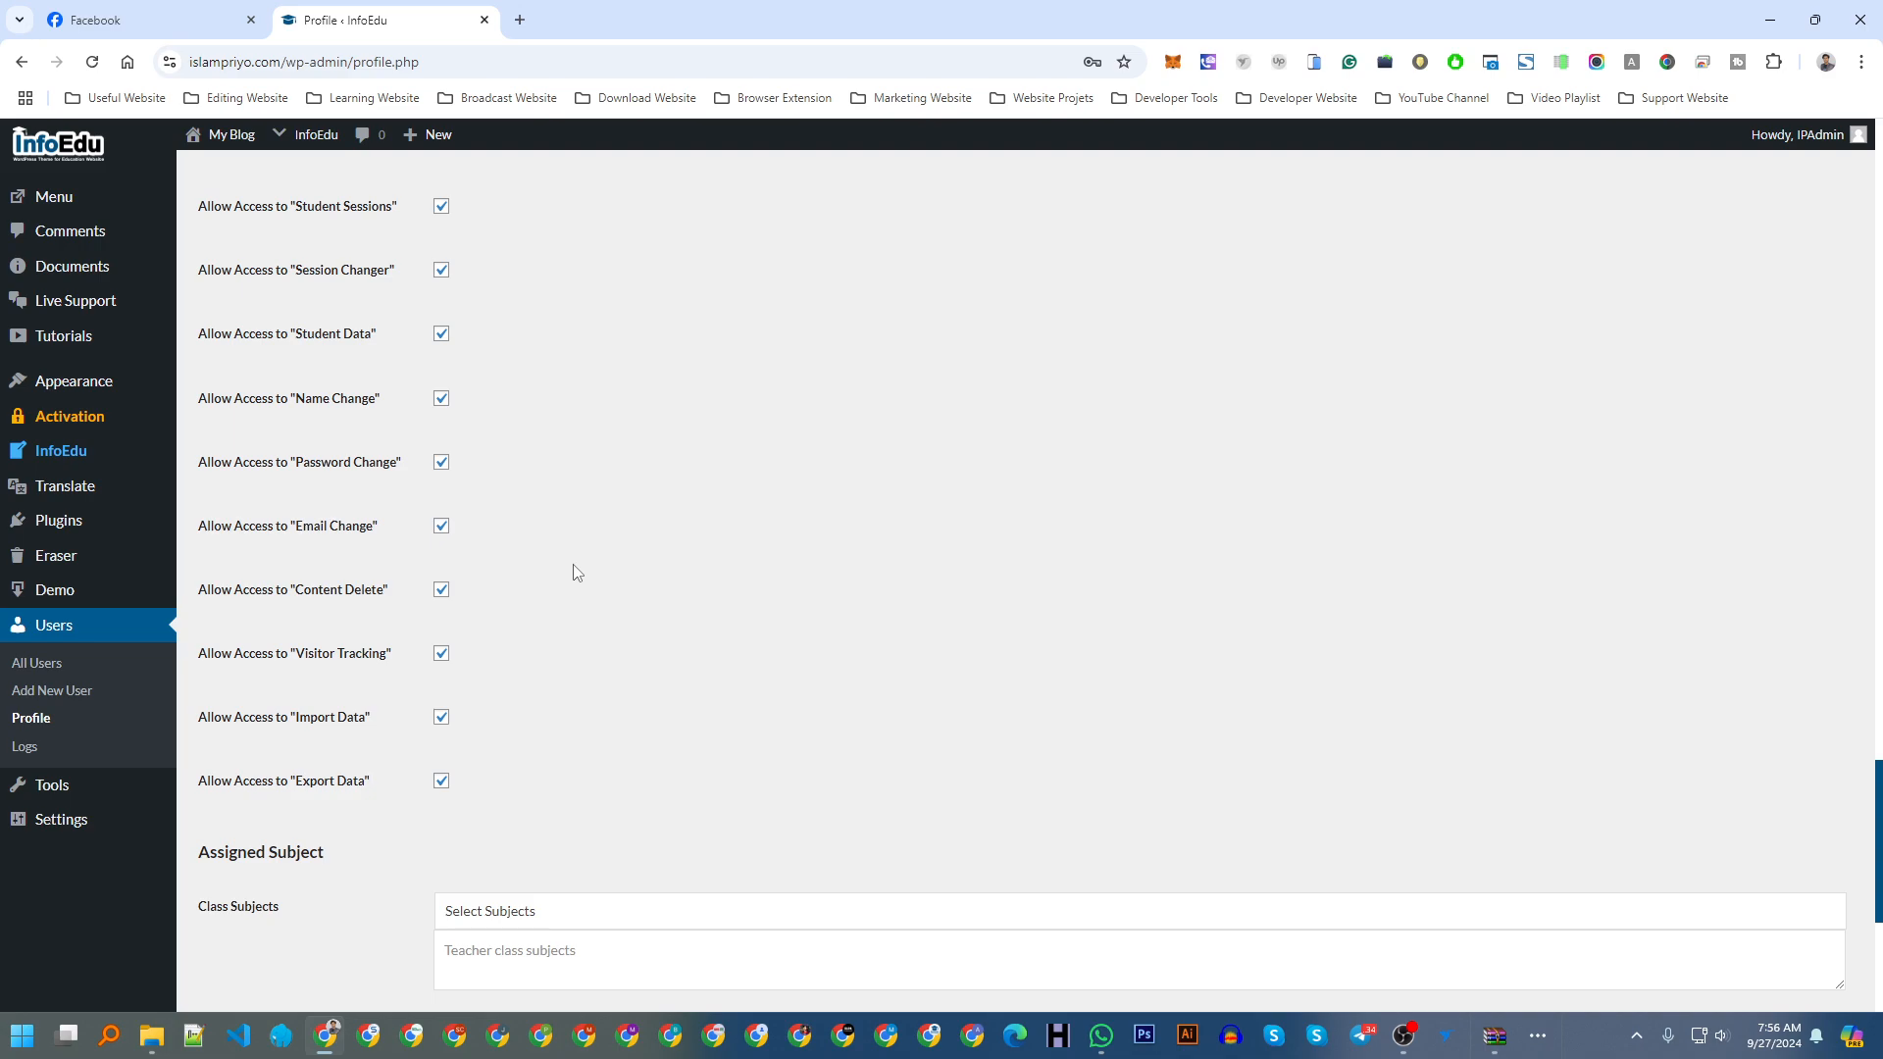
{"action": "scroll", "coordinate": [577, 573], "scroll_direction": "down", "scroll_amount": 1}
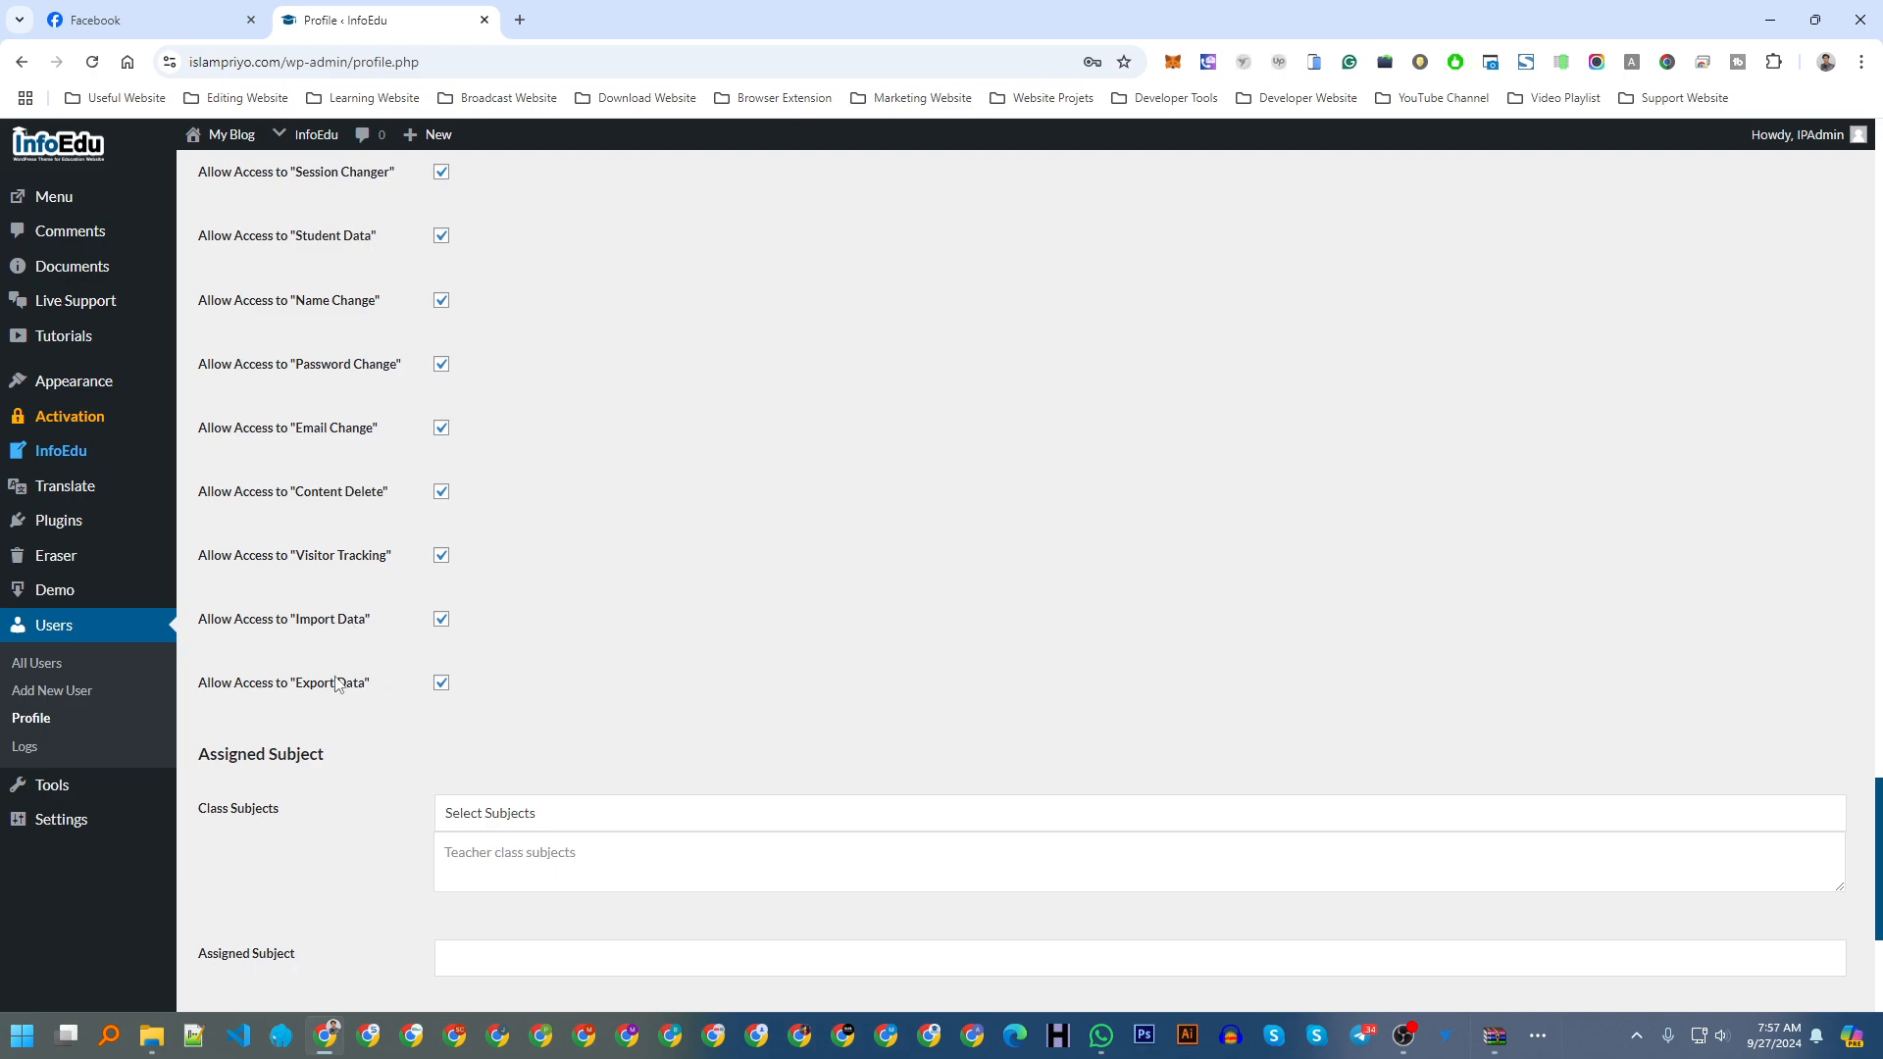
{"action": "scroll", "coordinate": [337, 683], "scroll_direction": "down", "scroll_amount": 4}
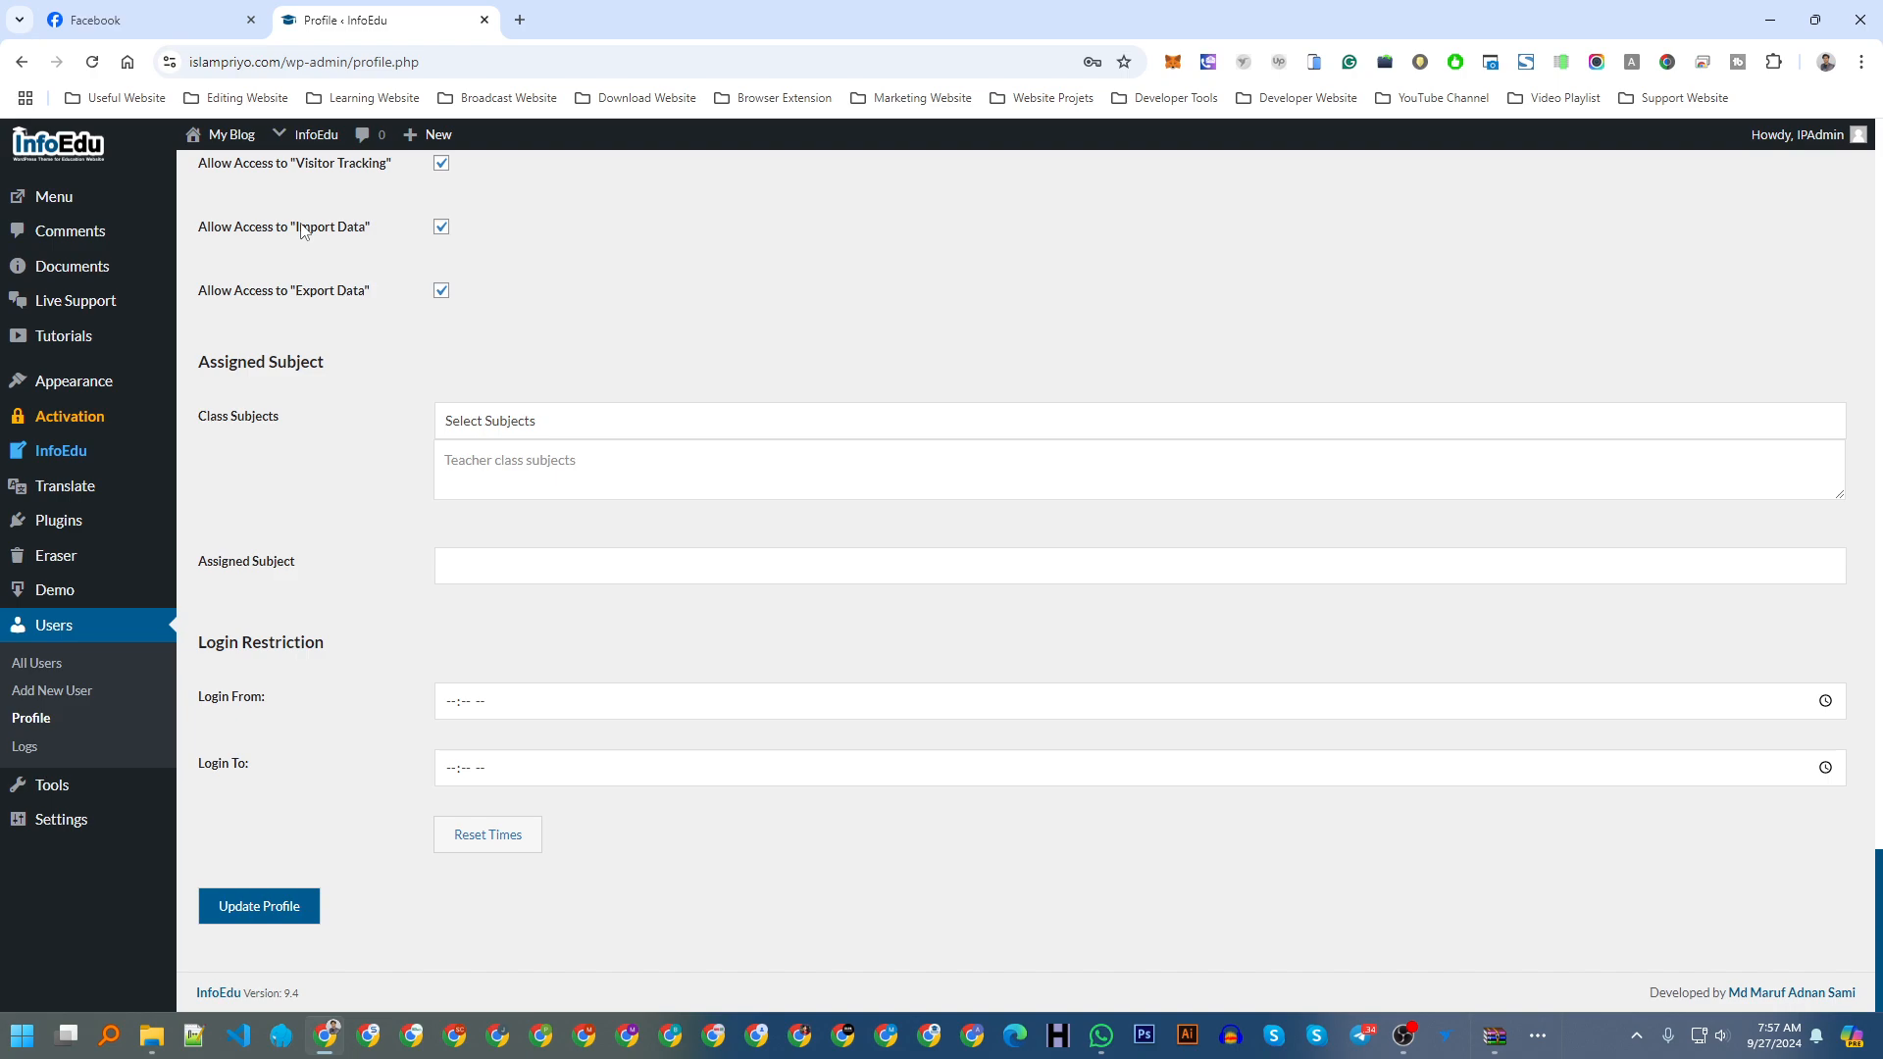
{"action": "left_click", "coordinate": [275, 908]}
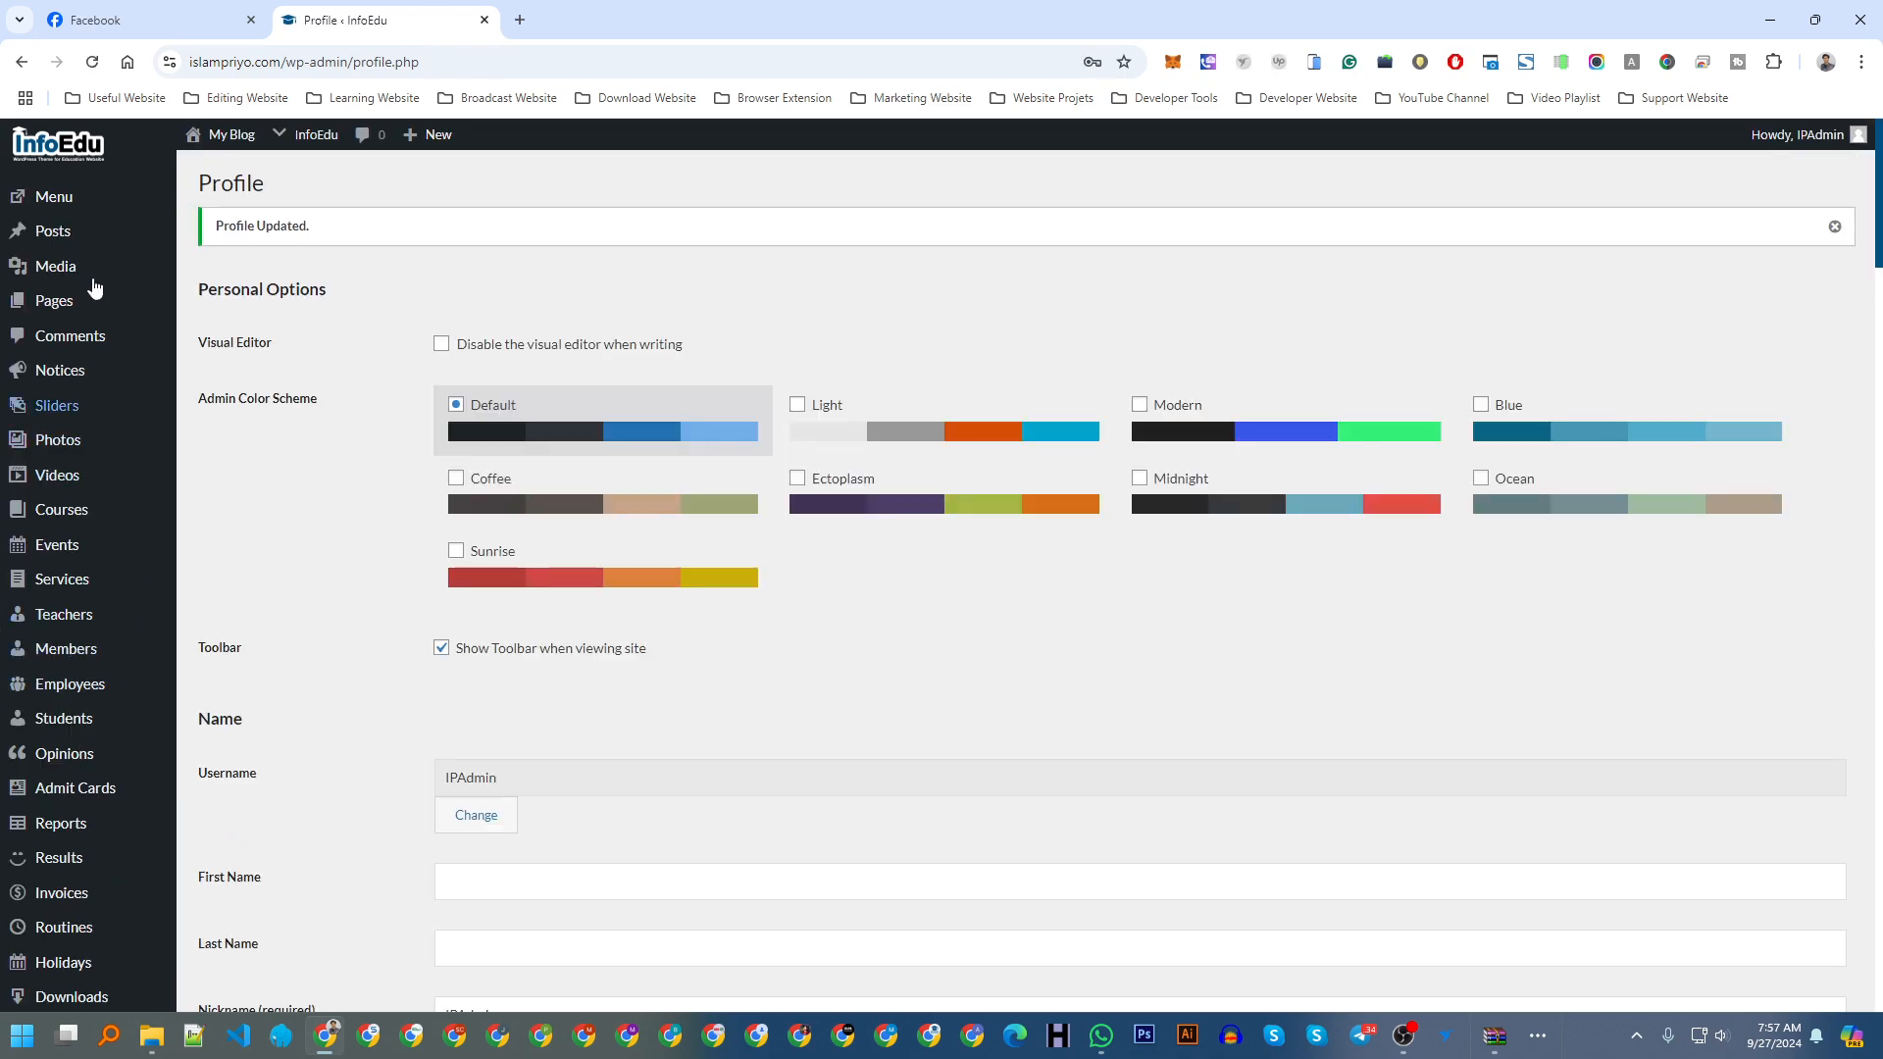
Step: Look through the expanded admin menu, leave the profile for the dashboard home, examine its sections, and reload the page
{"action": "scroll", "coordinate": [29, 490], "scroll_direction": "down", "scroll_amount": 15}
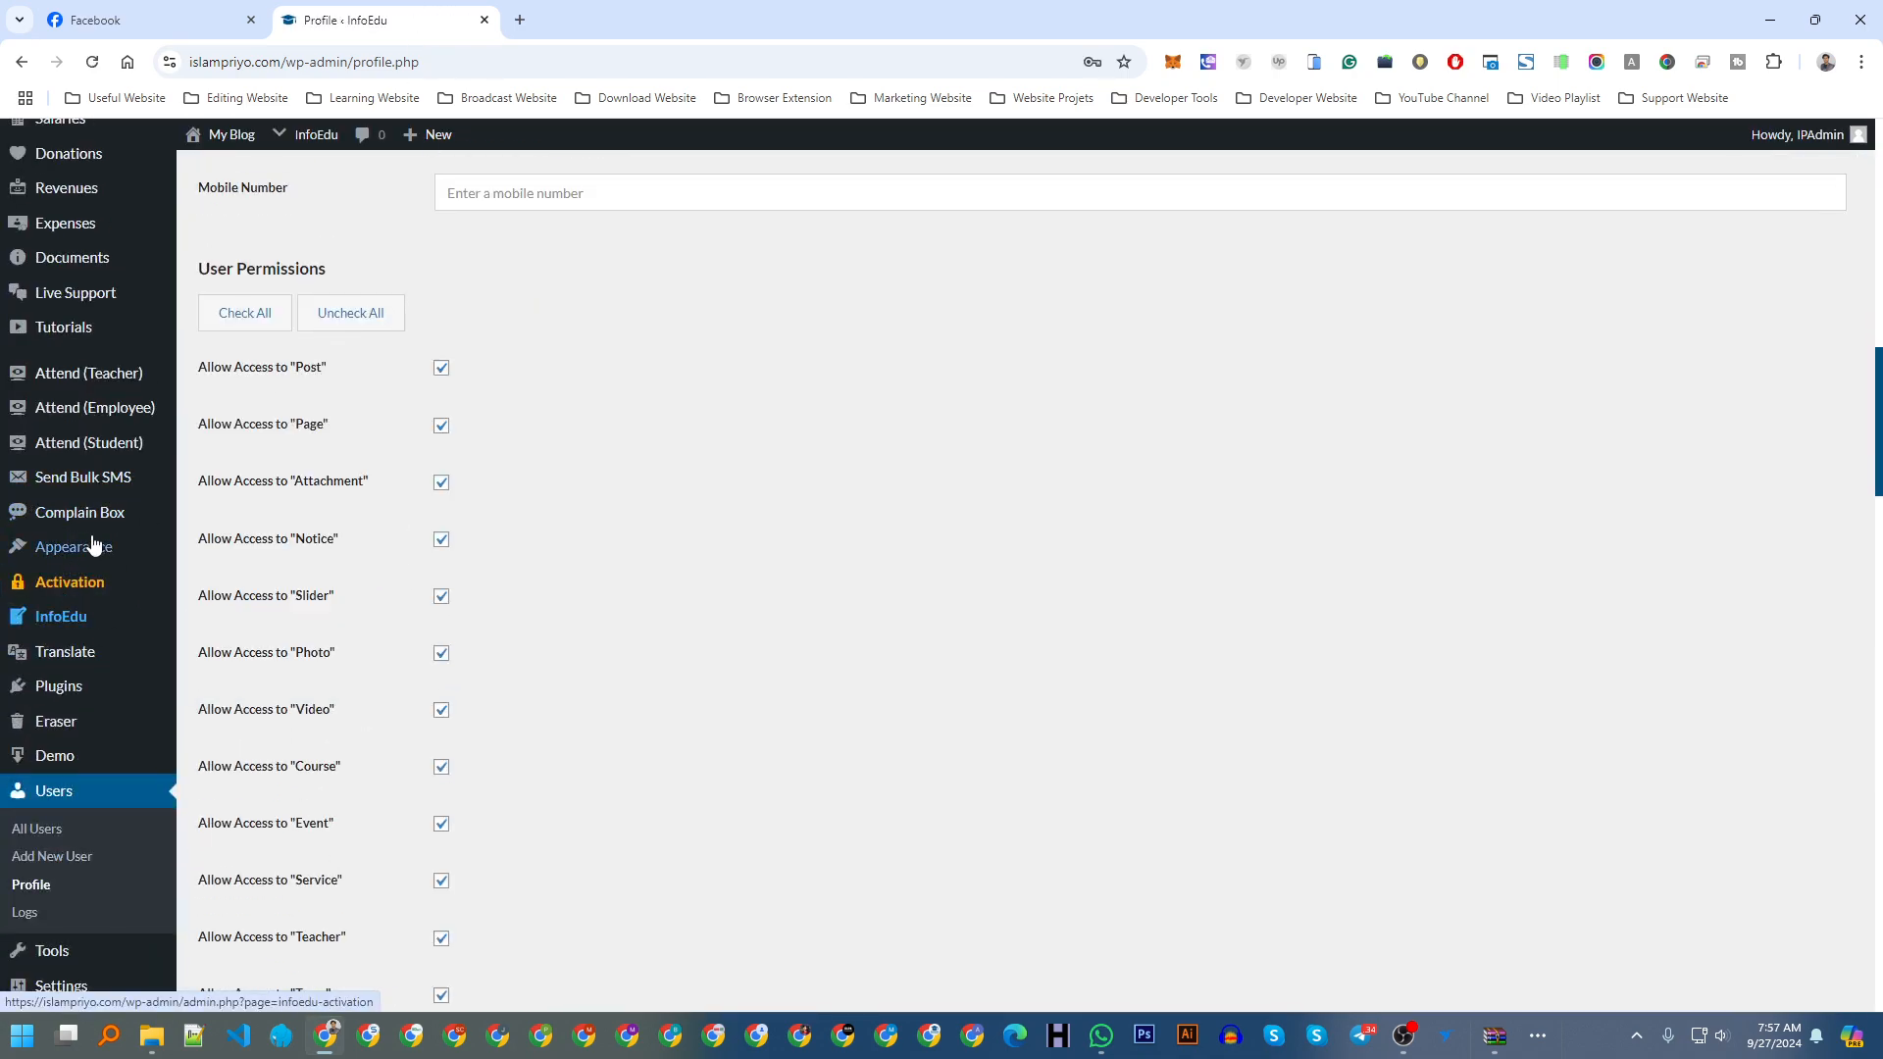
{"action": "scroll", "coordinate": [114, 442], "scroll_direction": "up", "scroll_amount": 15}
{"action": "left_click", "coordinate": [90, 195]}
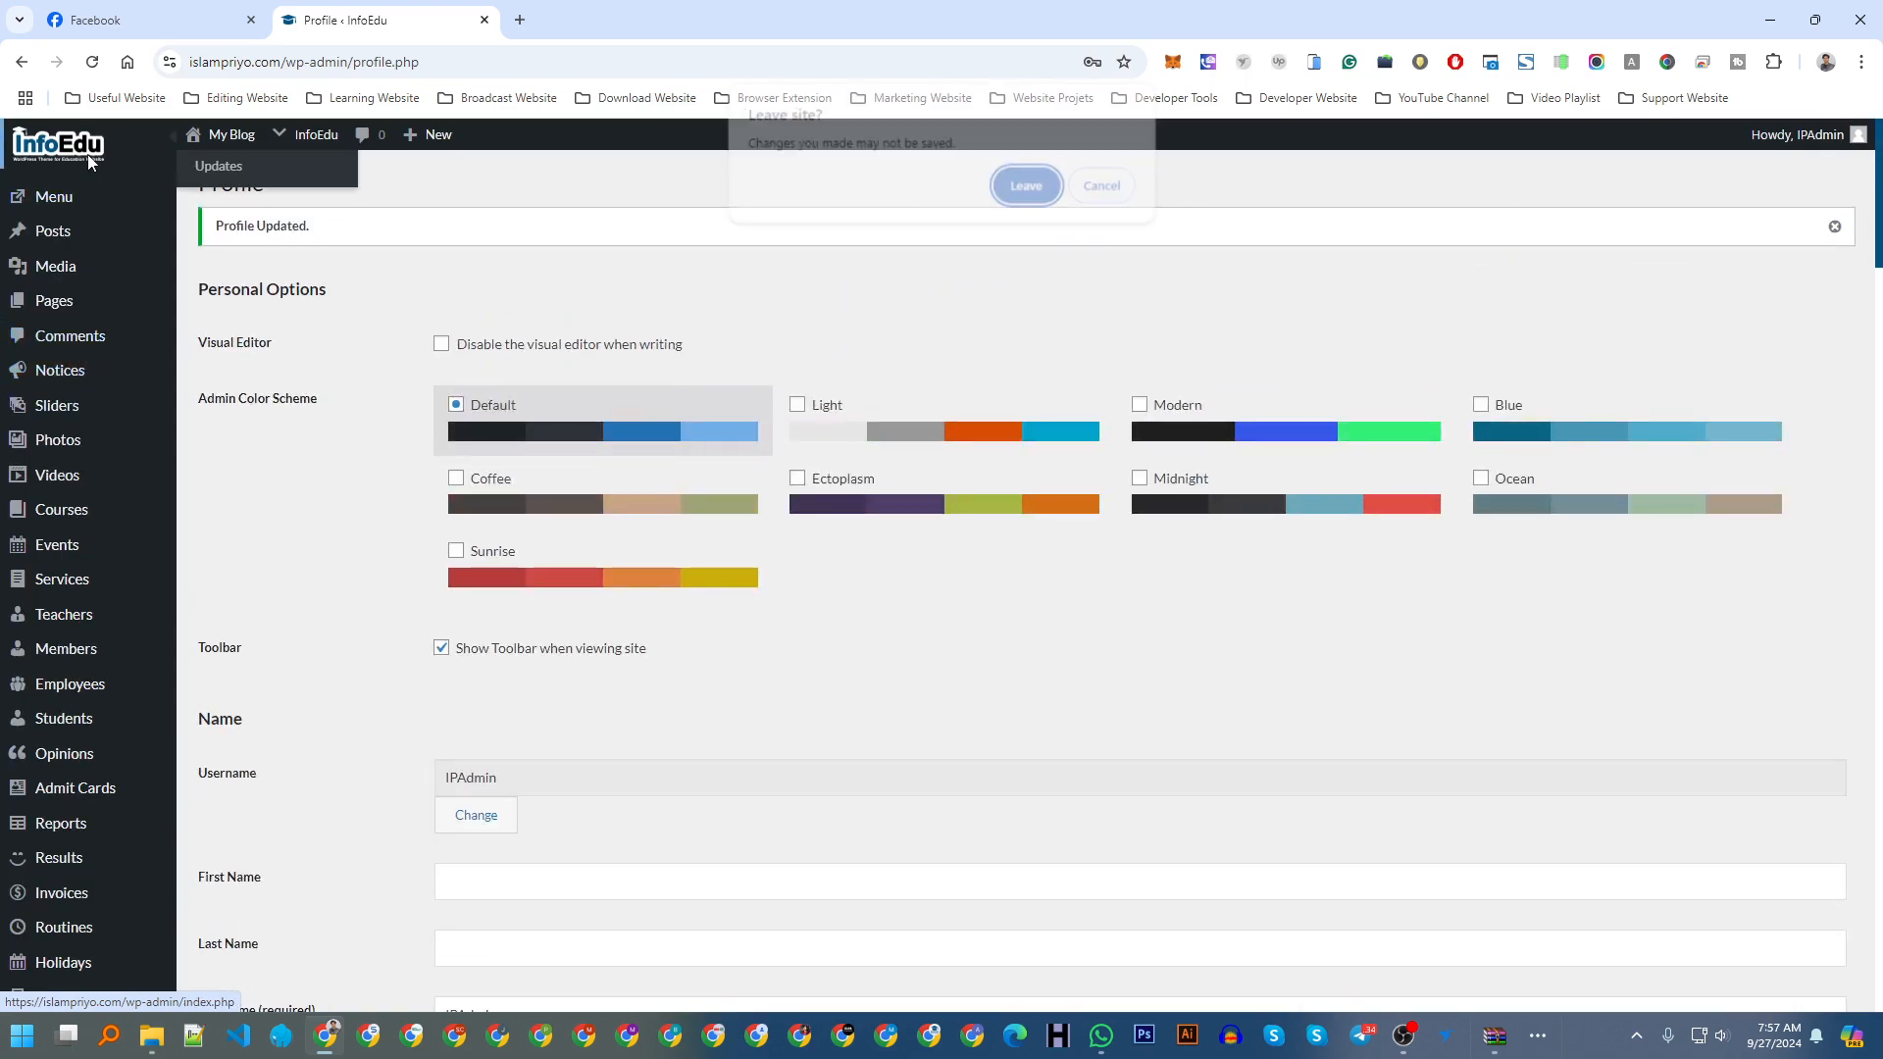
{"action": "left_click", "coordinate": [1025, 186]}
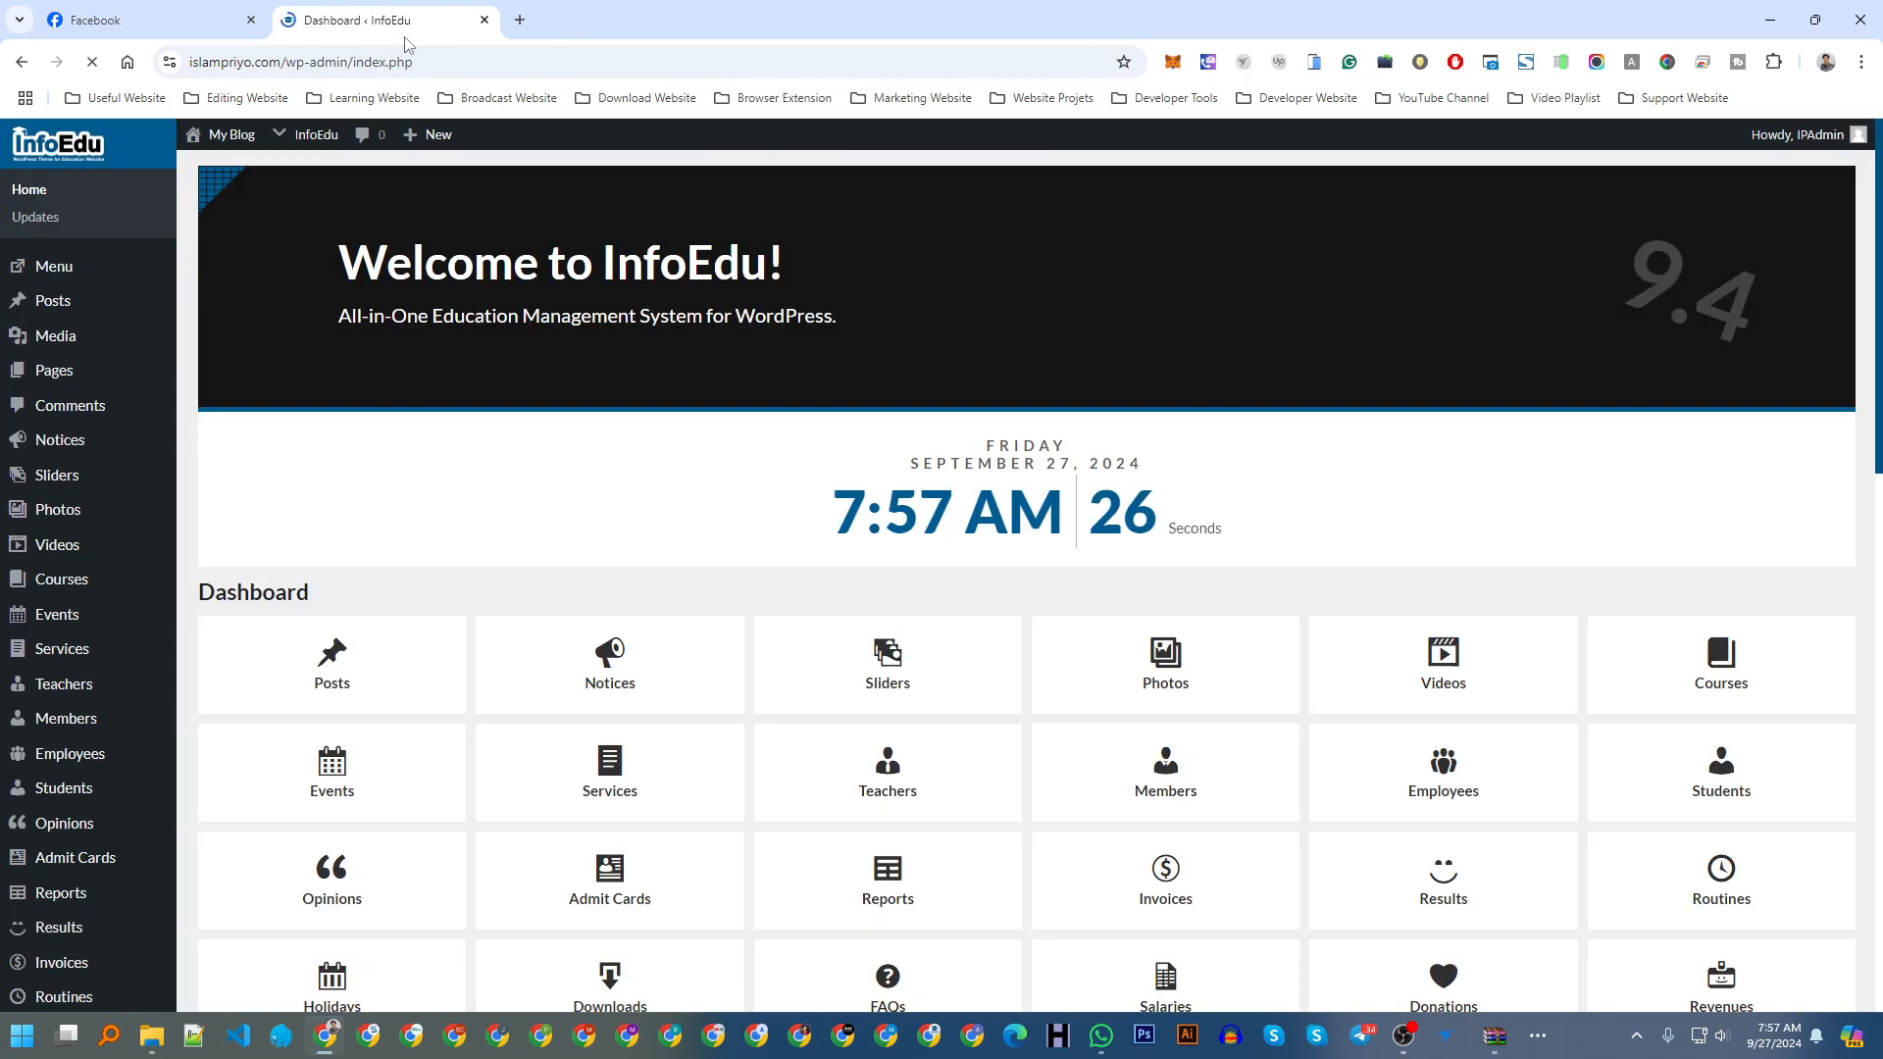
{"action": "scroll", "coordinate": [538, 327], "scroll_direction": "down", "scroll_amount": 10}
{"action": "scroll", "coordinate": [559, 339], "scroll_direction": "down", "scroll_amount": 4}
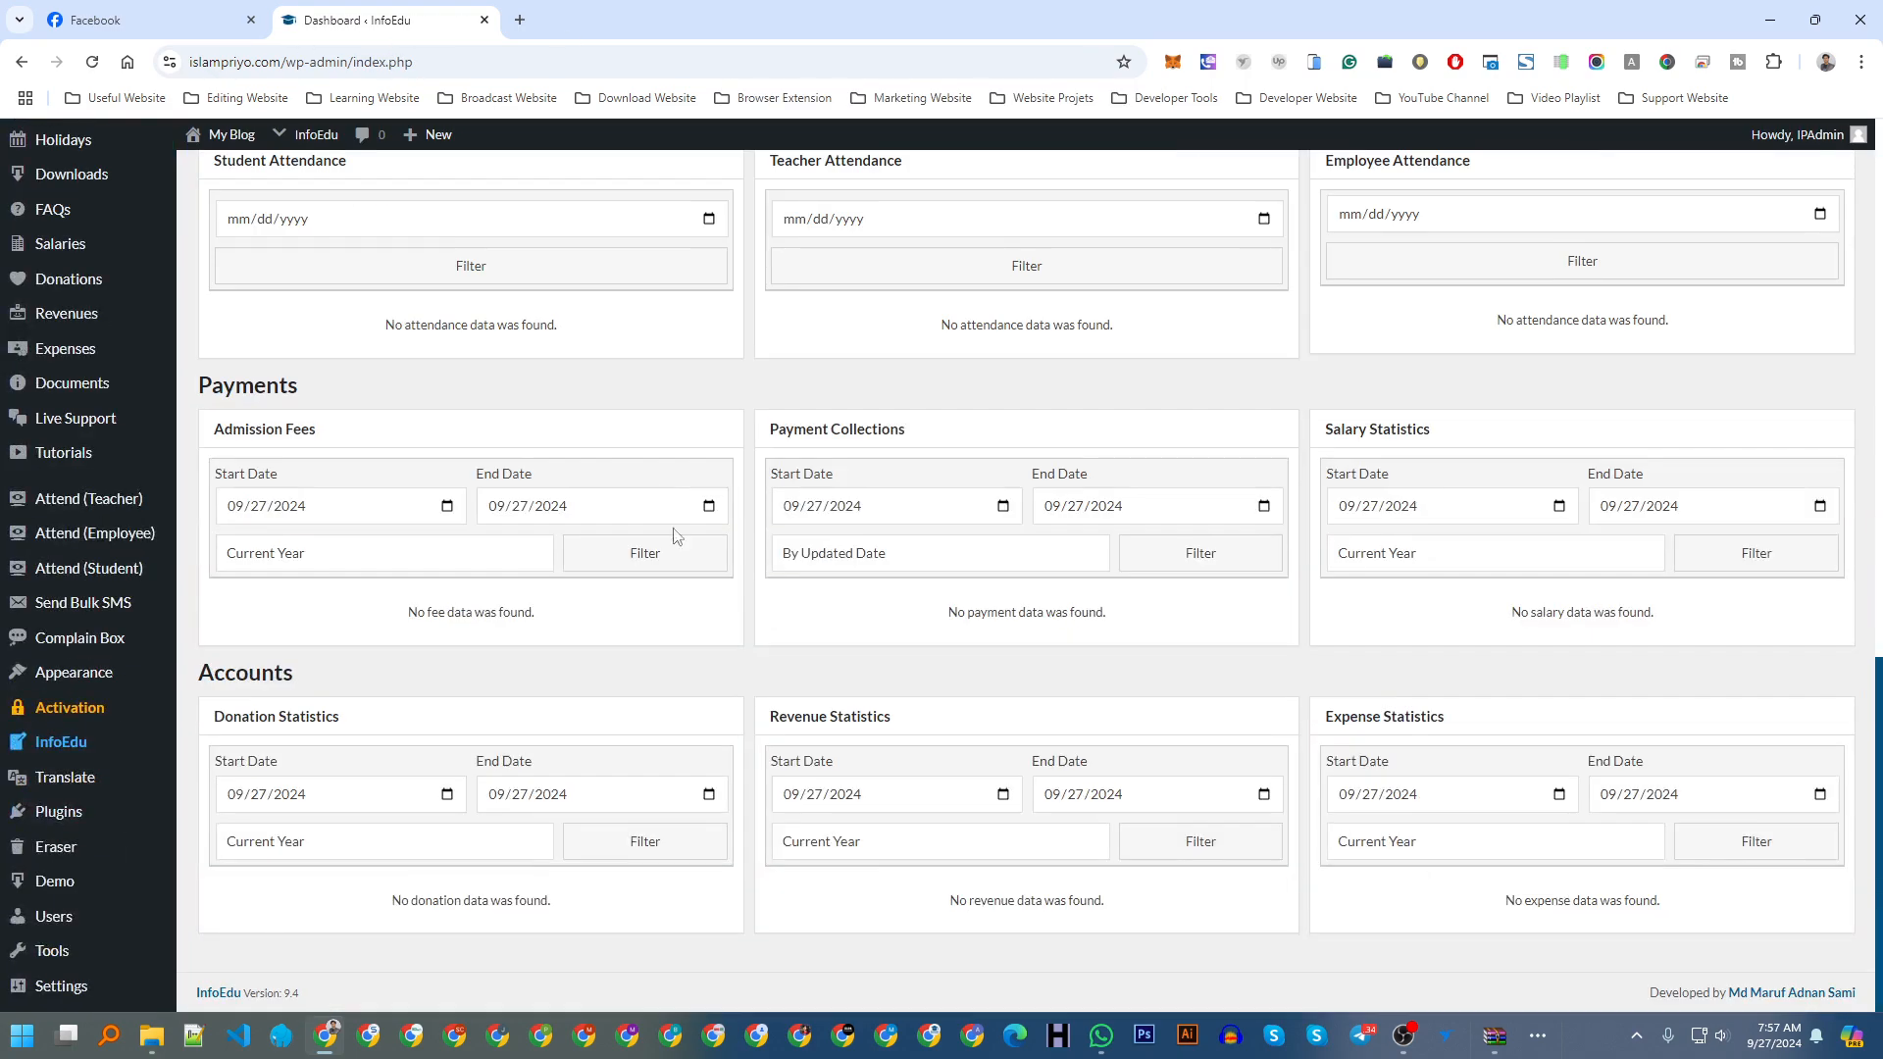
{"action": "scroll", "coordinate": [597, 400], "scroll_direction": "up", "scroll_amount": 15}
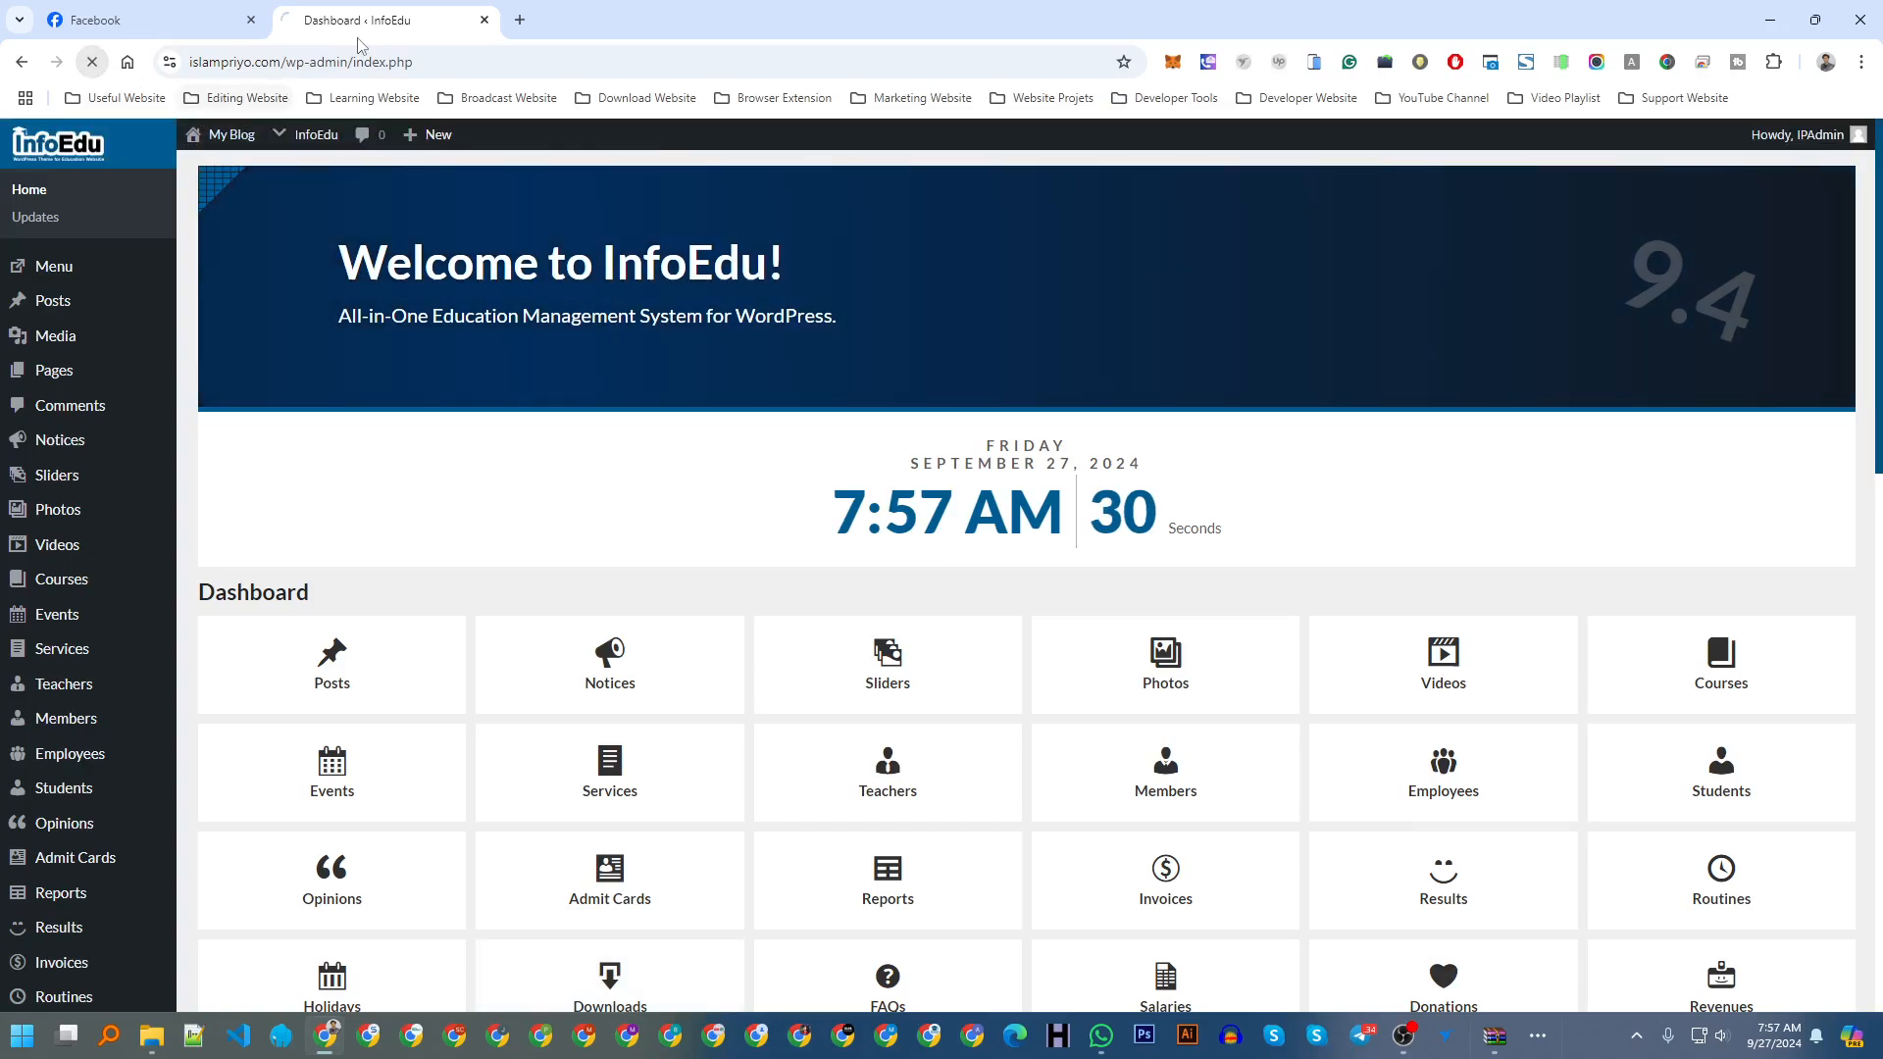
{"action": "left_click", "coordinate": [93, 62]}
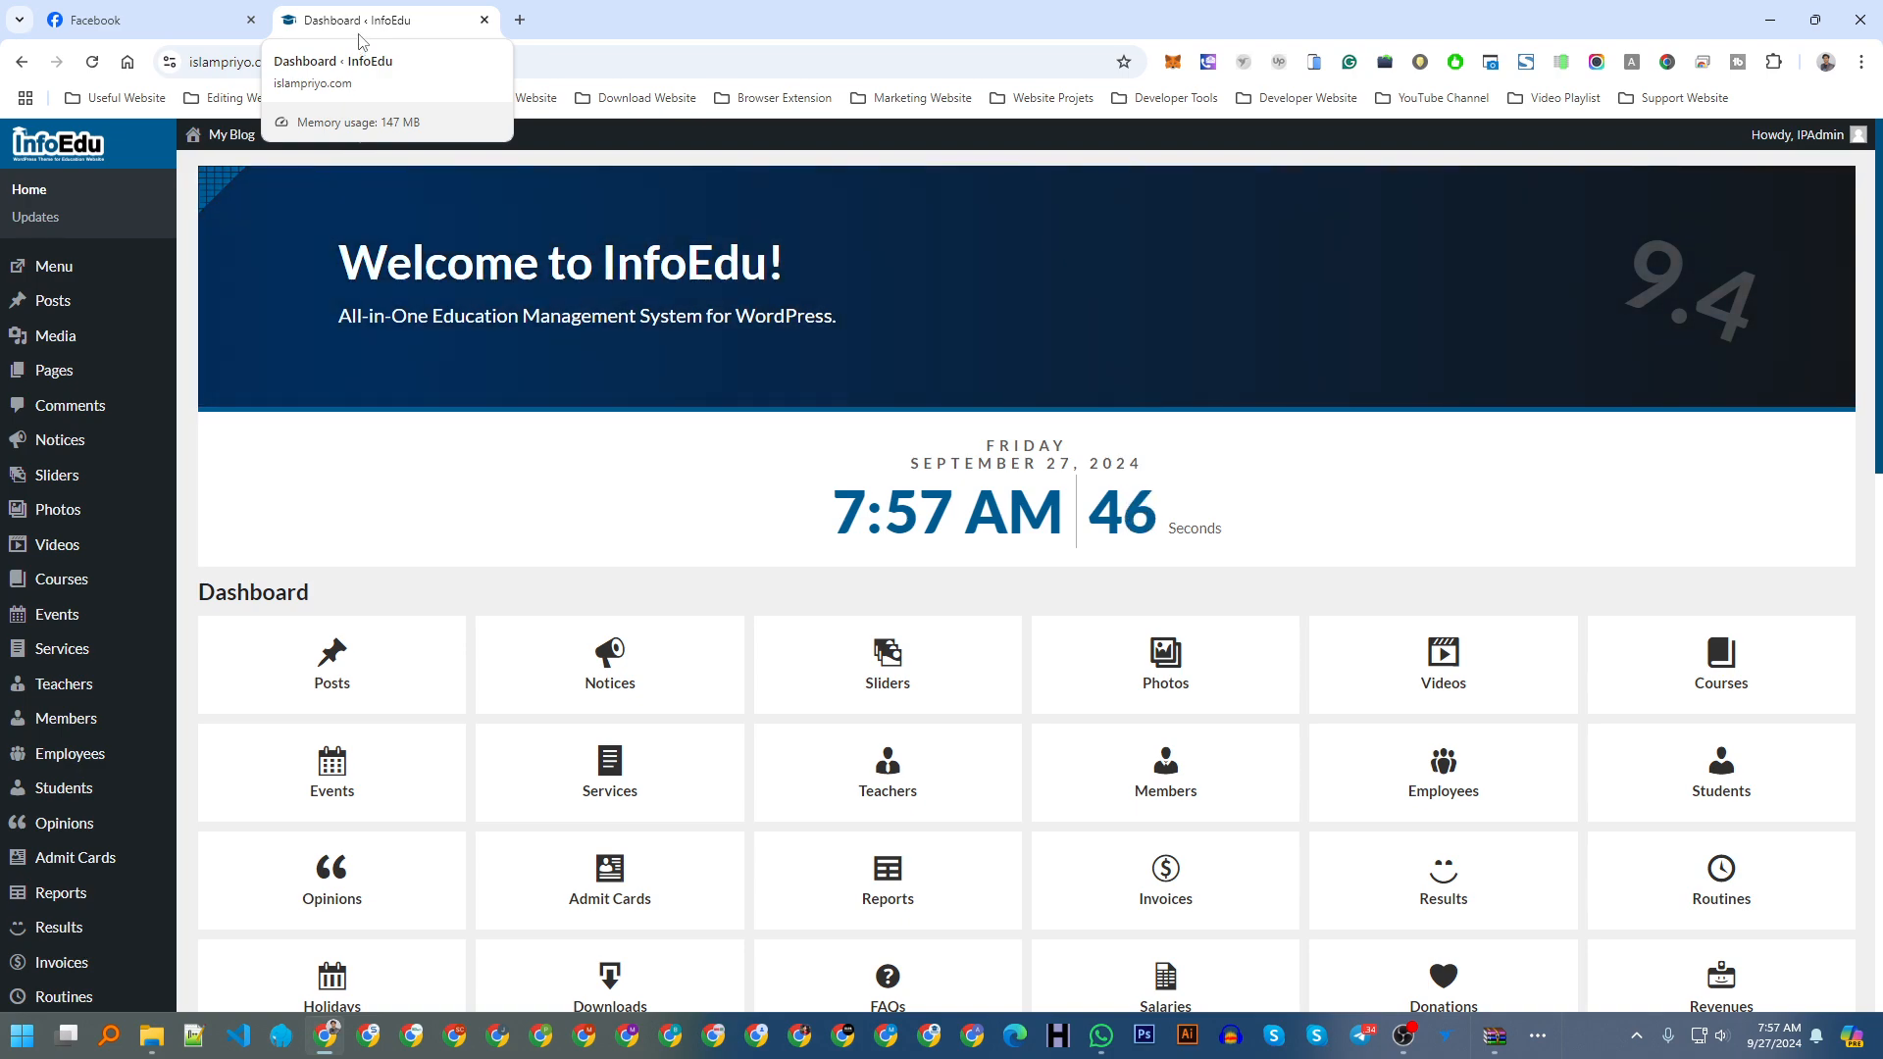
Step: Switch to the InfoEdu Facebook page, look over its intro section, and dismiss the announcement notification
{"action": "left_click", "coordinate": [189, 21]}
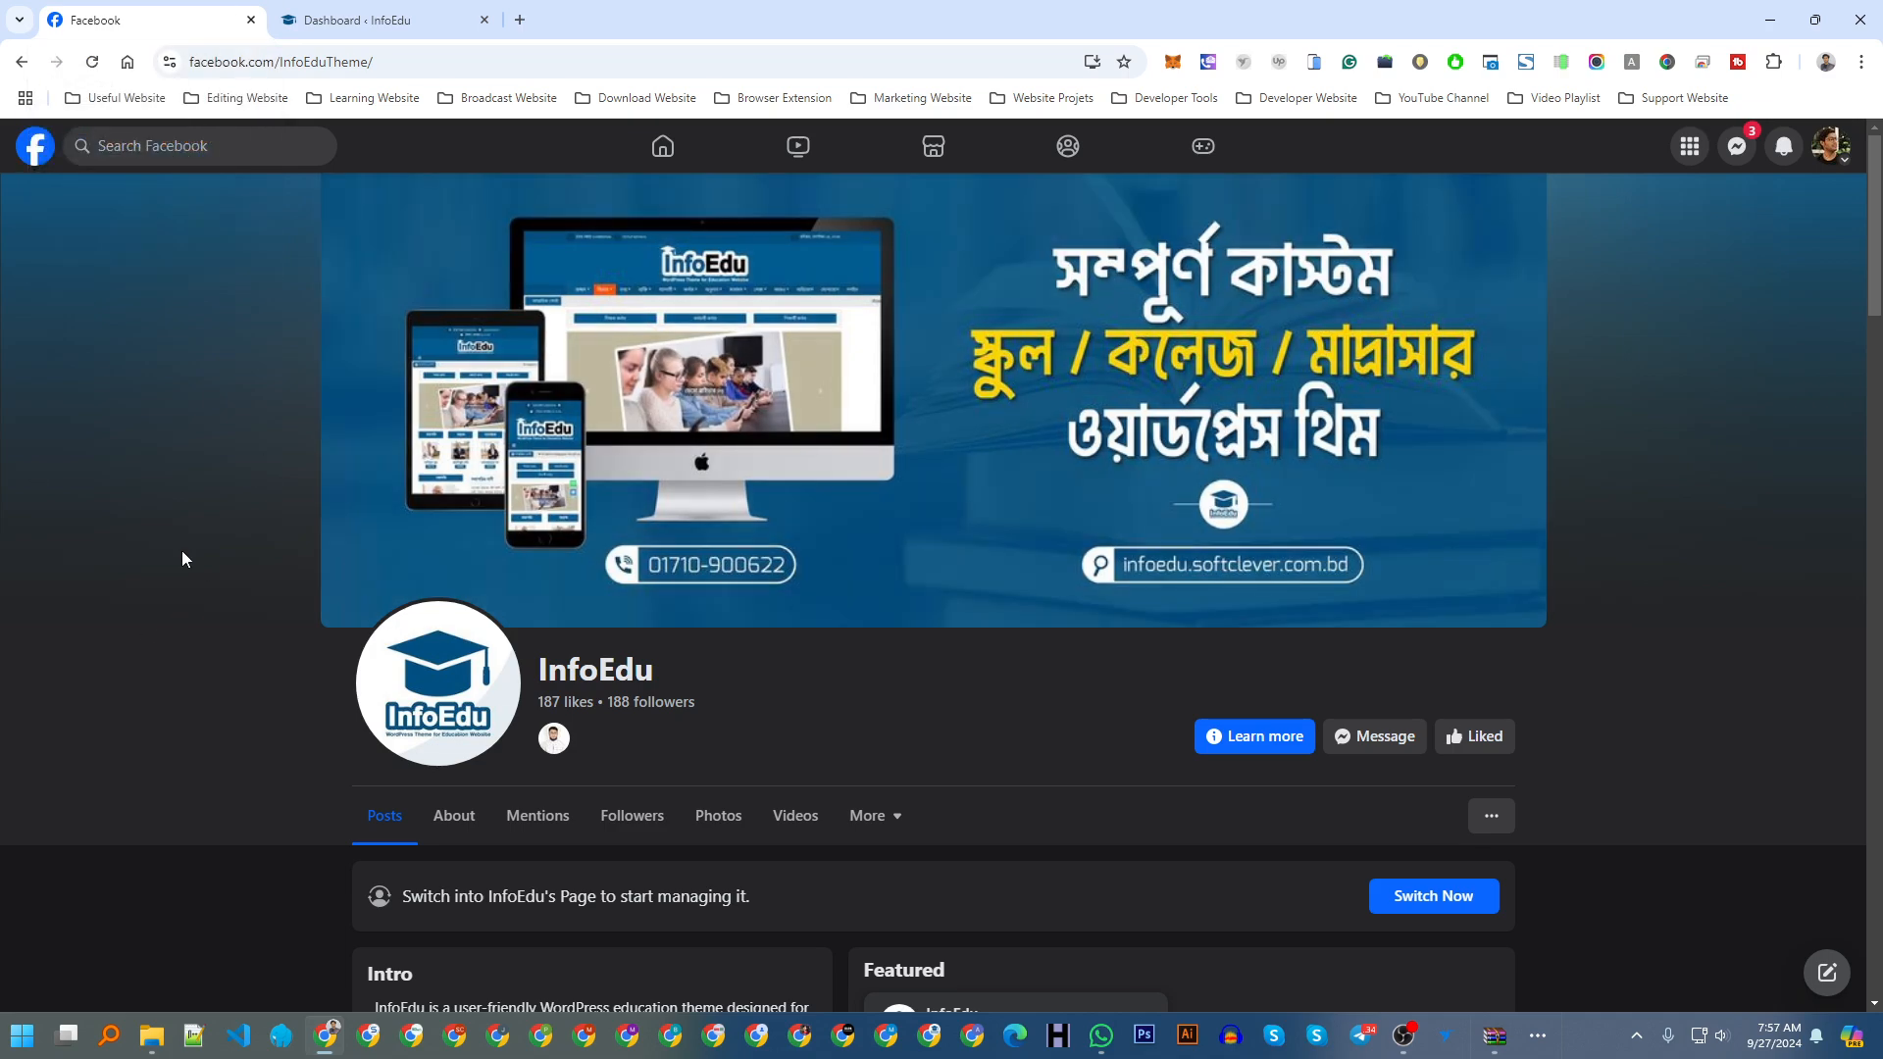
{"action": "scroll", "coordinate": [180, 555], "scroll_direction": "down", "scroll_amount": 3}
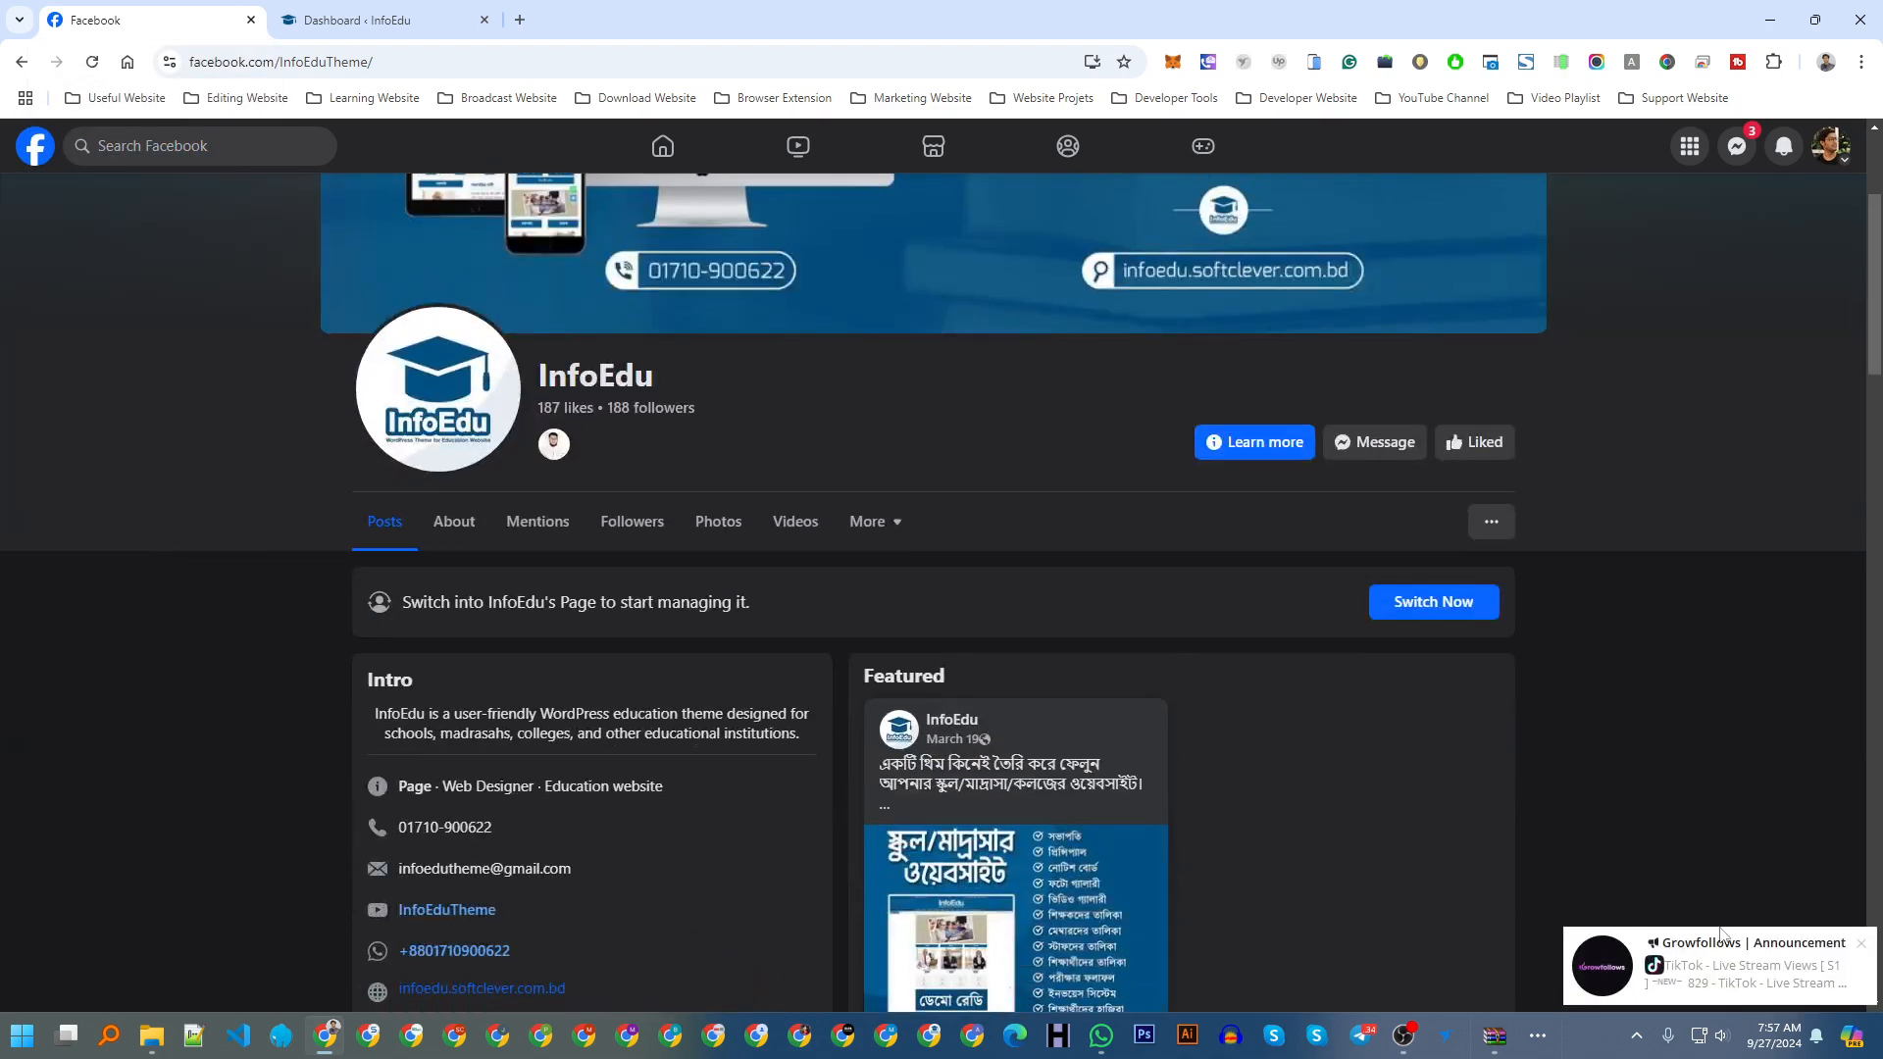
{"action": "left_click", "coordinate": [1858, 946]}
Step: Change the page address to facebook.com/group/InfoEduTheme/ and load it
{"action": "left_click_drag", "start_coordinate": [375, 62], "coordinate": [285, 62]}
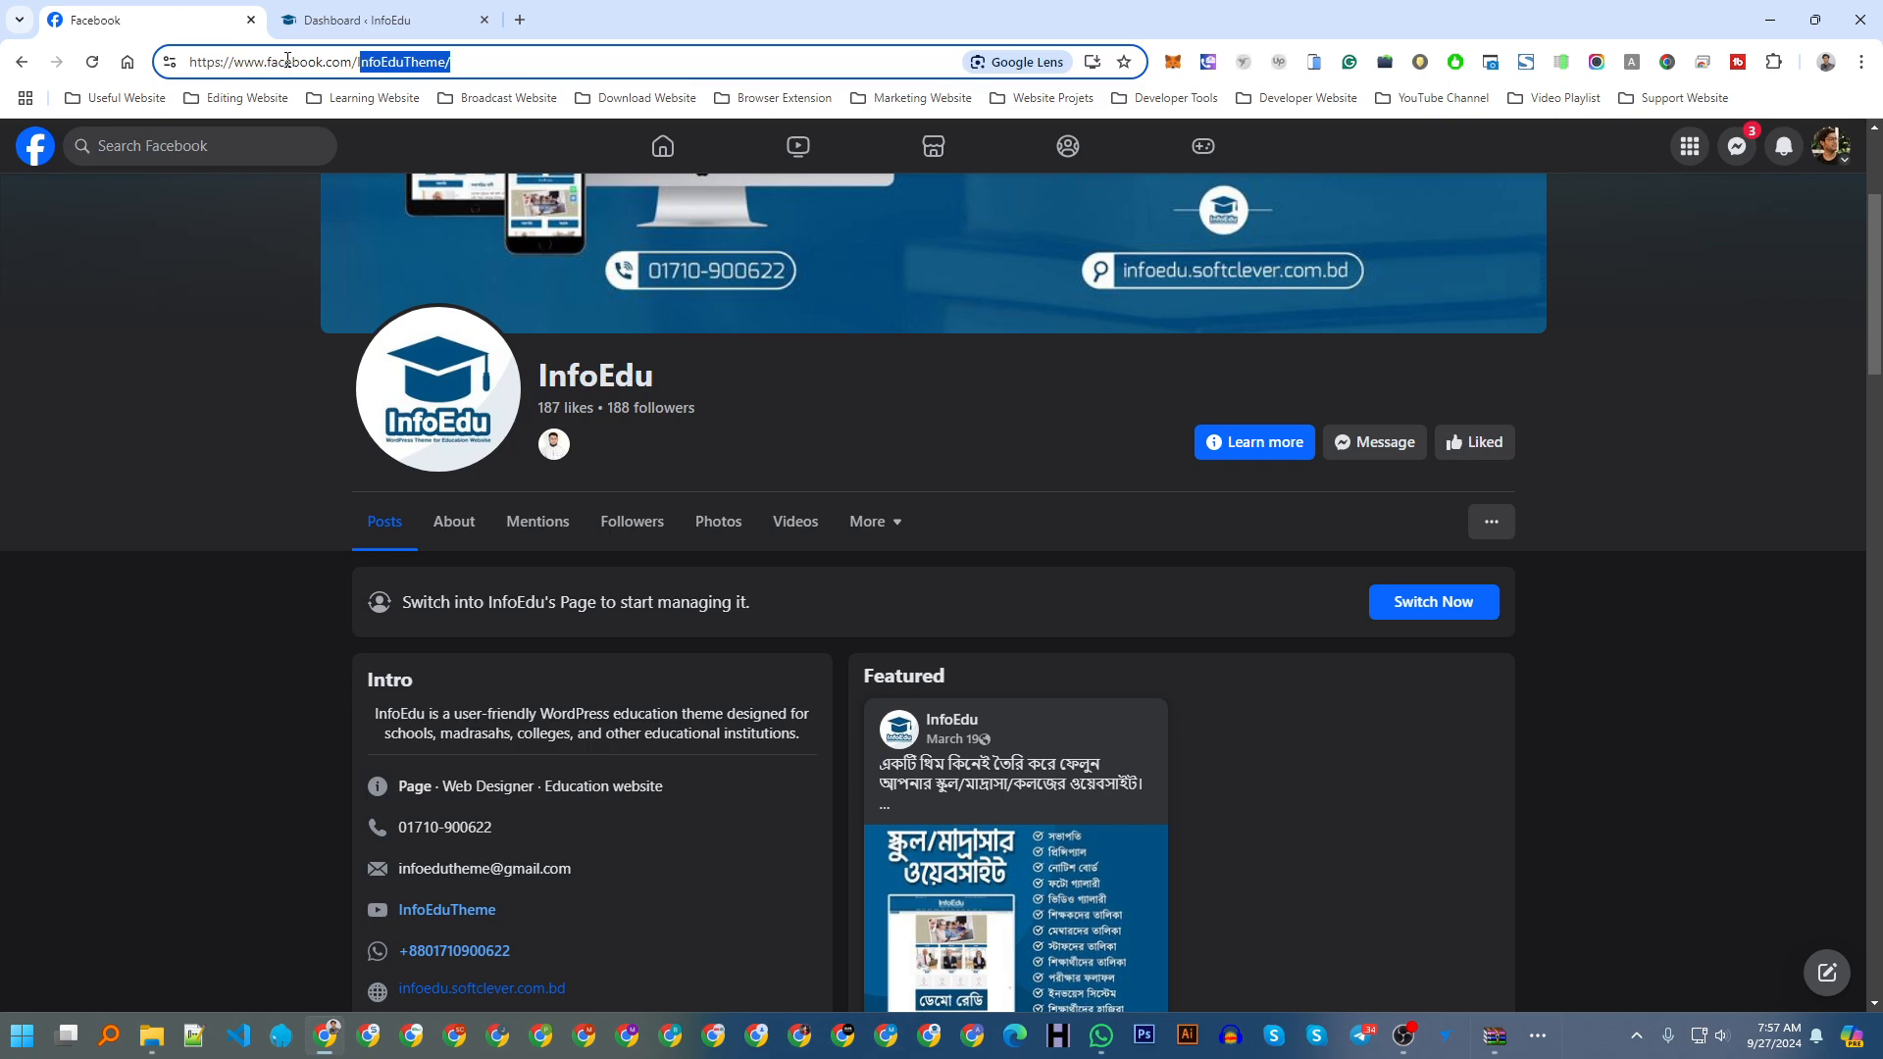
{"action": "left_click", "coordinate": [358, 69]}
{"action": "type", "text": "gr"}
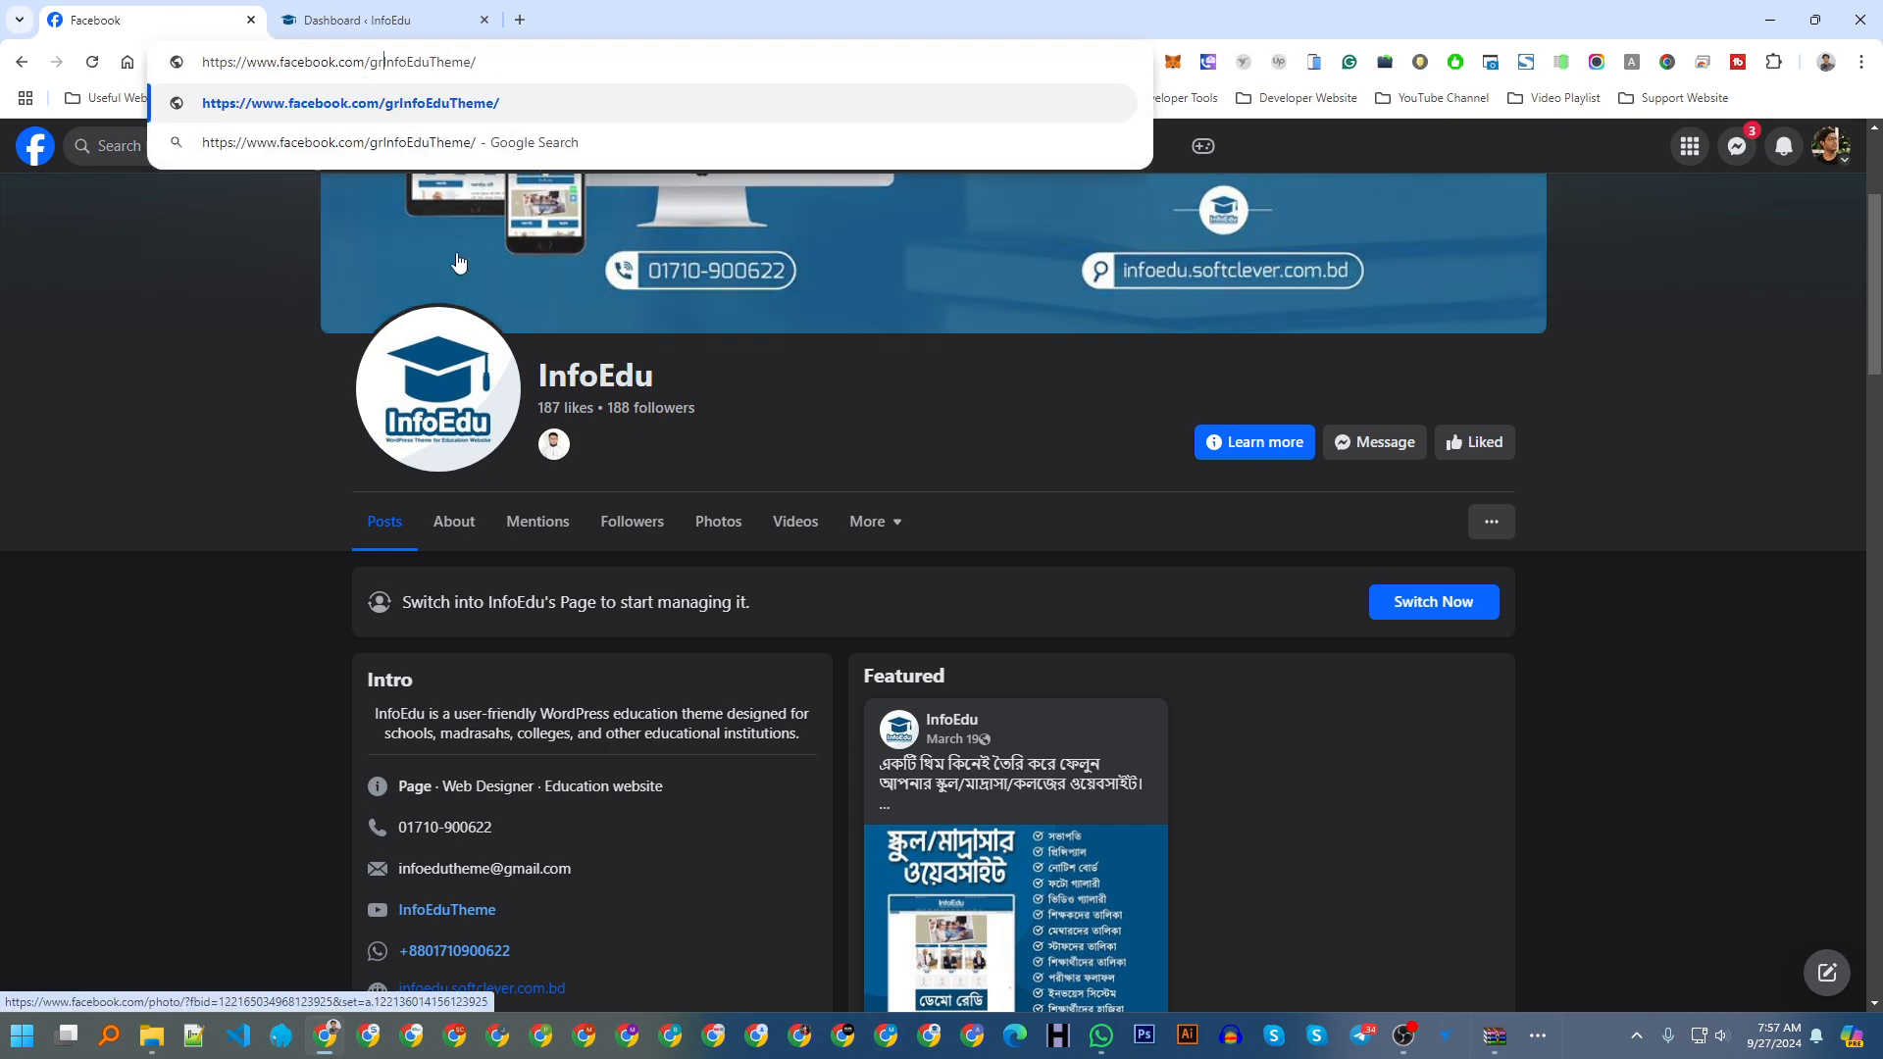
{"action": "type", "text": "oupp/"}
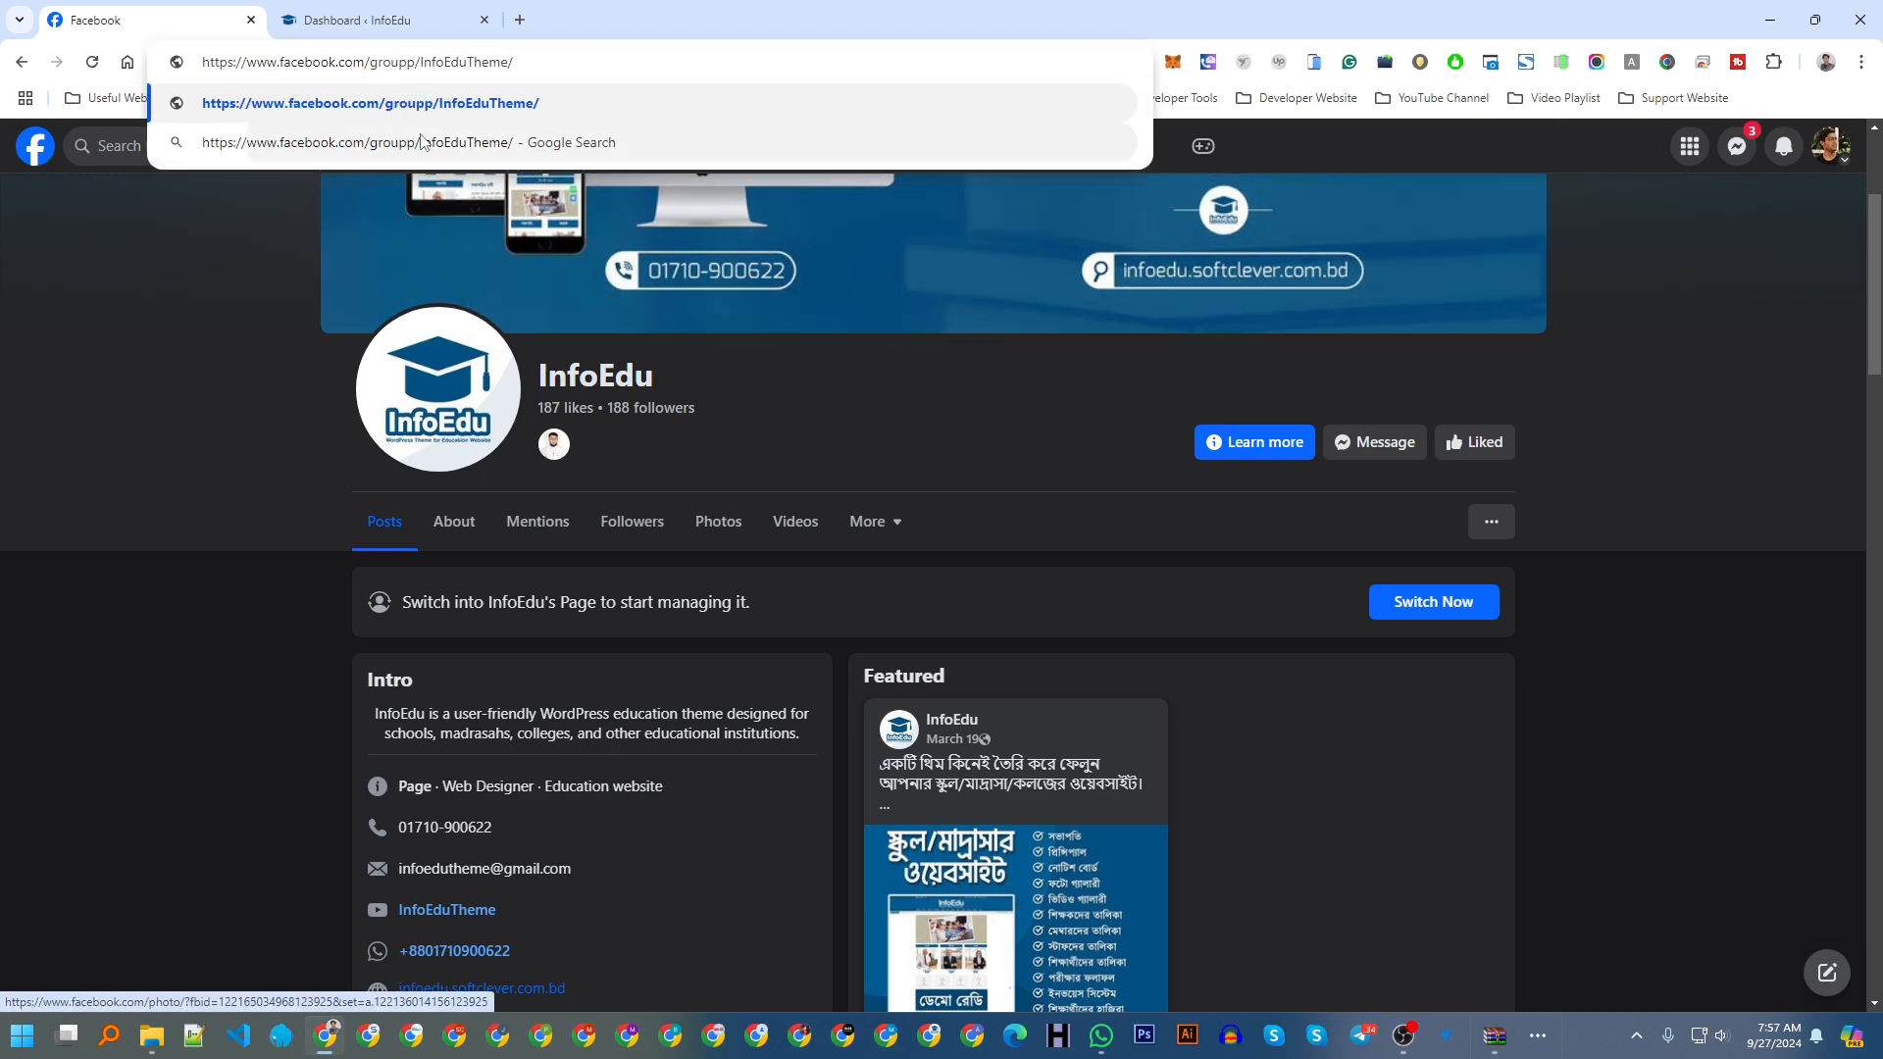
{"action": "key", "text": "Left"}
{"action": "key", "text": "Left"}
{"action": "key", "text": "Left"}
{"action": "key", "text": "BackSpace"}
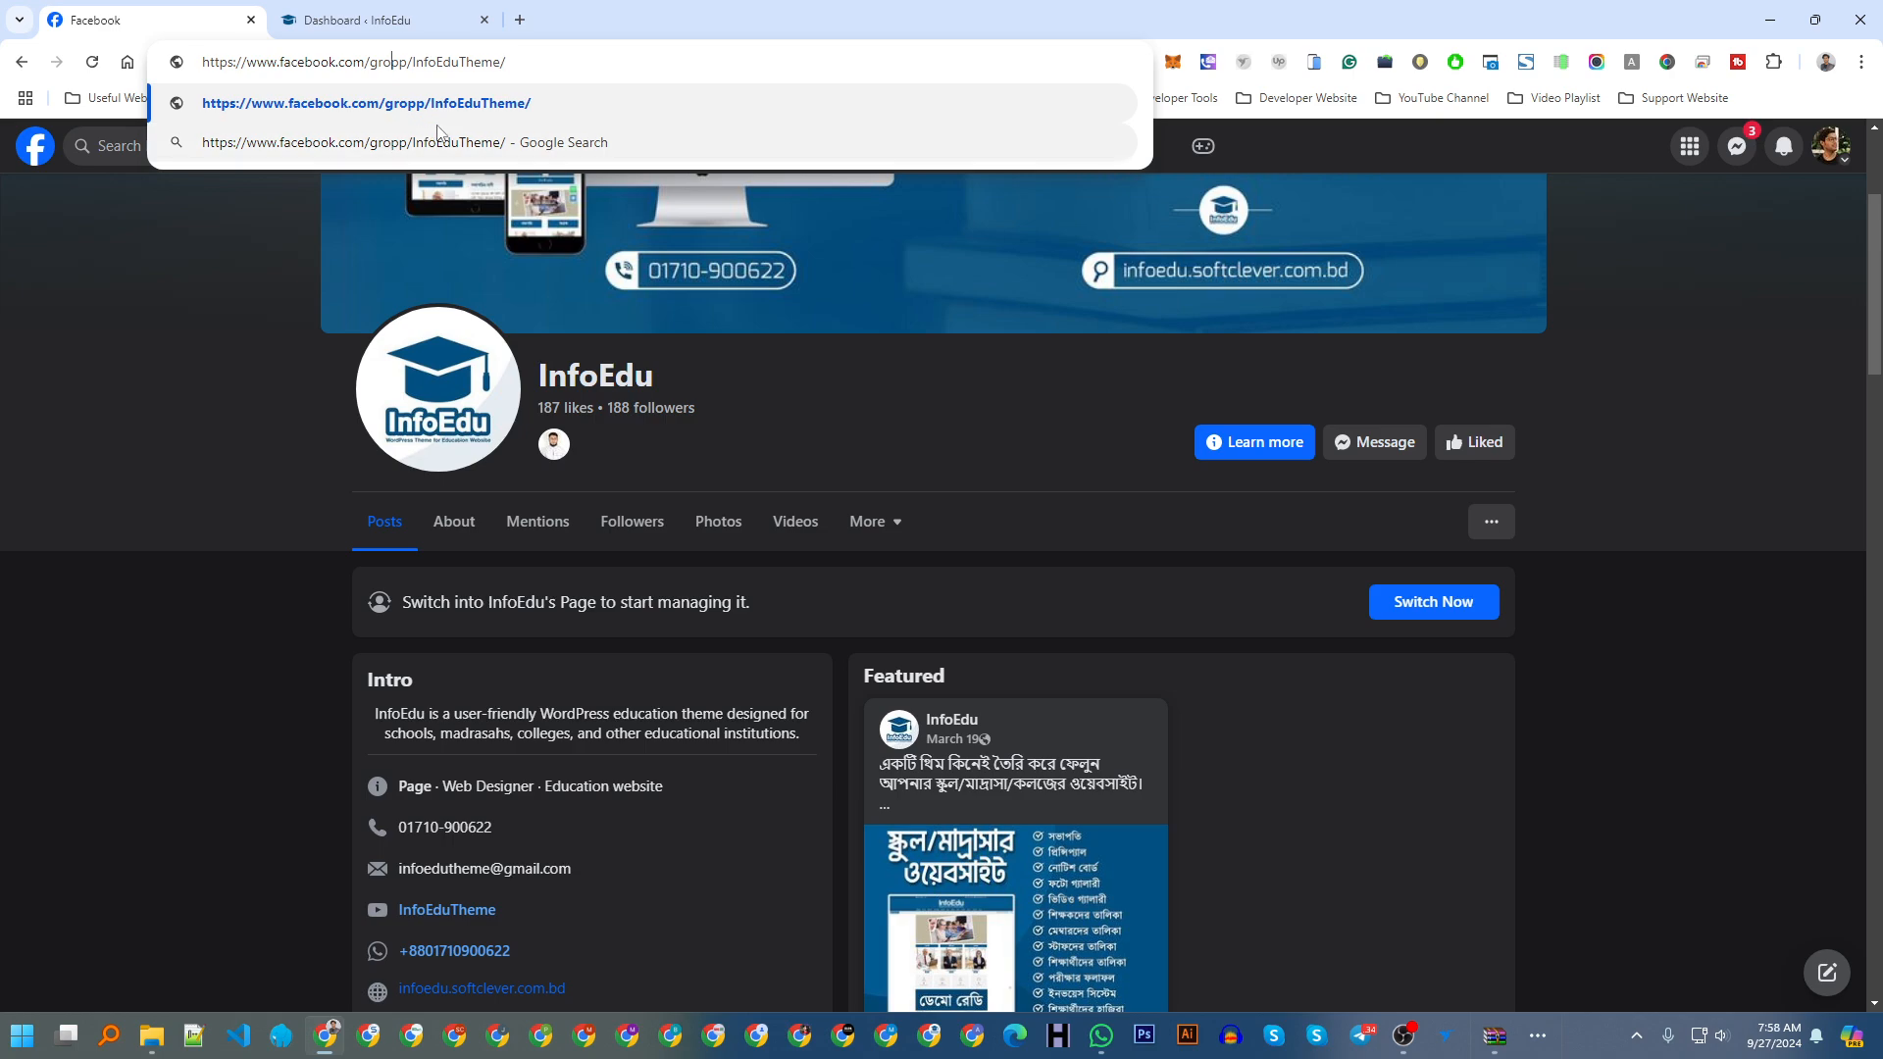
{"action": "type", "text": "u"}
{"action": "key", "text": "Delete"}
{"action": "key", "text": "Return"}
Step: Correct the address to facebook.com/groups/InfoEduTheme/ and open the InfoEdu Support group
{"action": "left_click", "coordinate": [349, 64]}
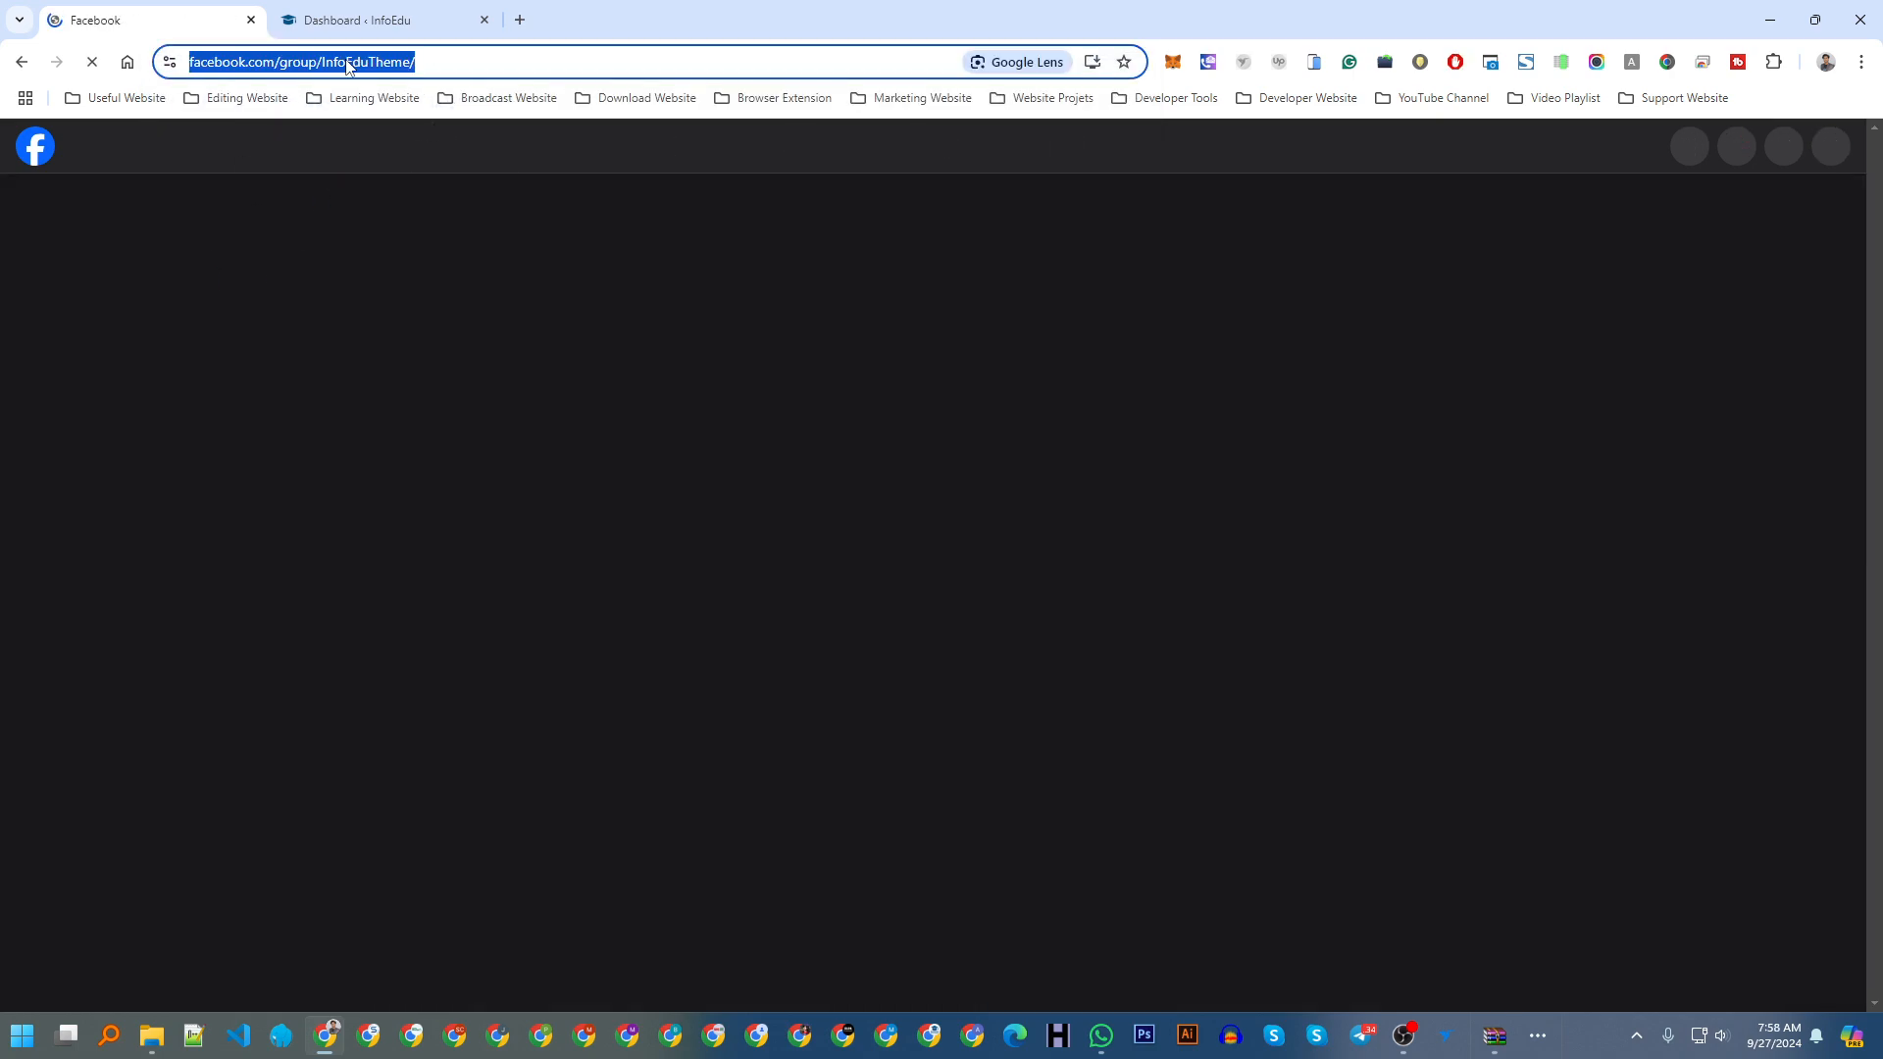
{"action": "left_click", "coordinate": [394, 64]}
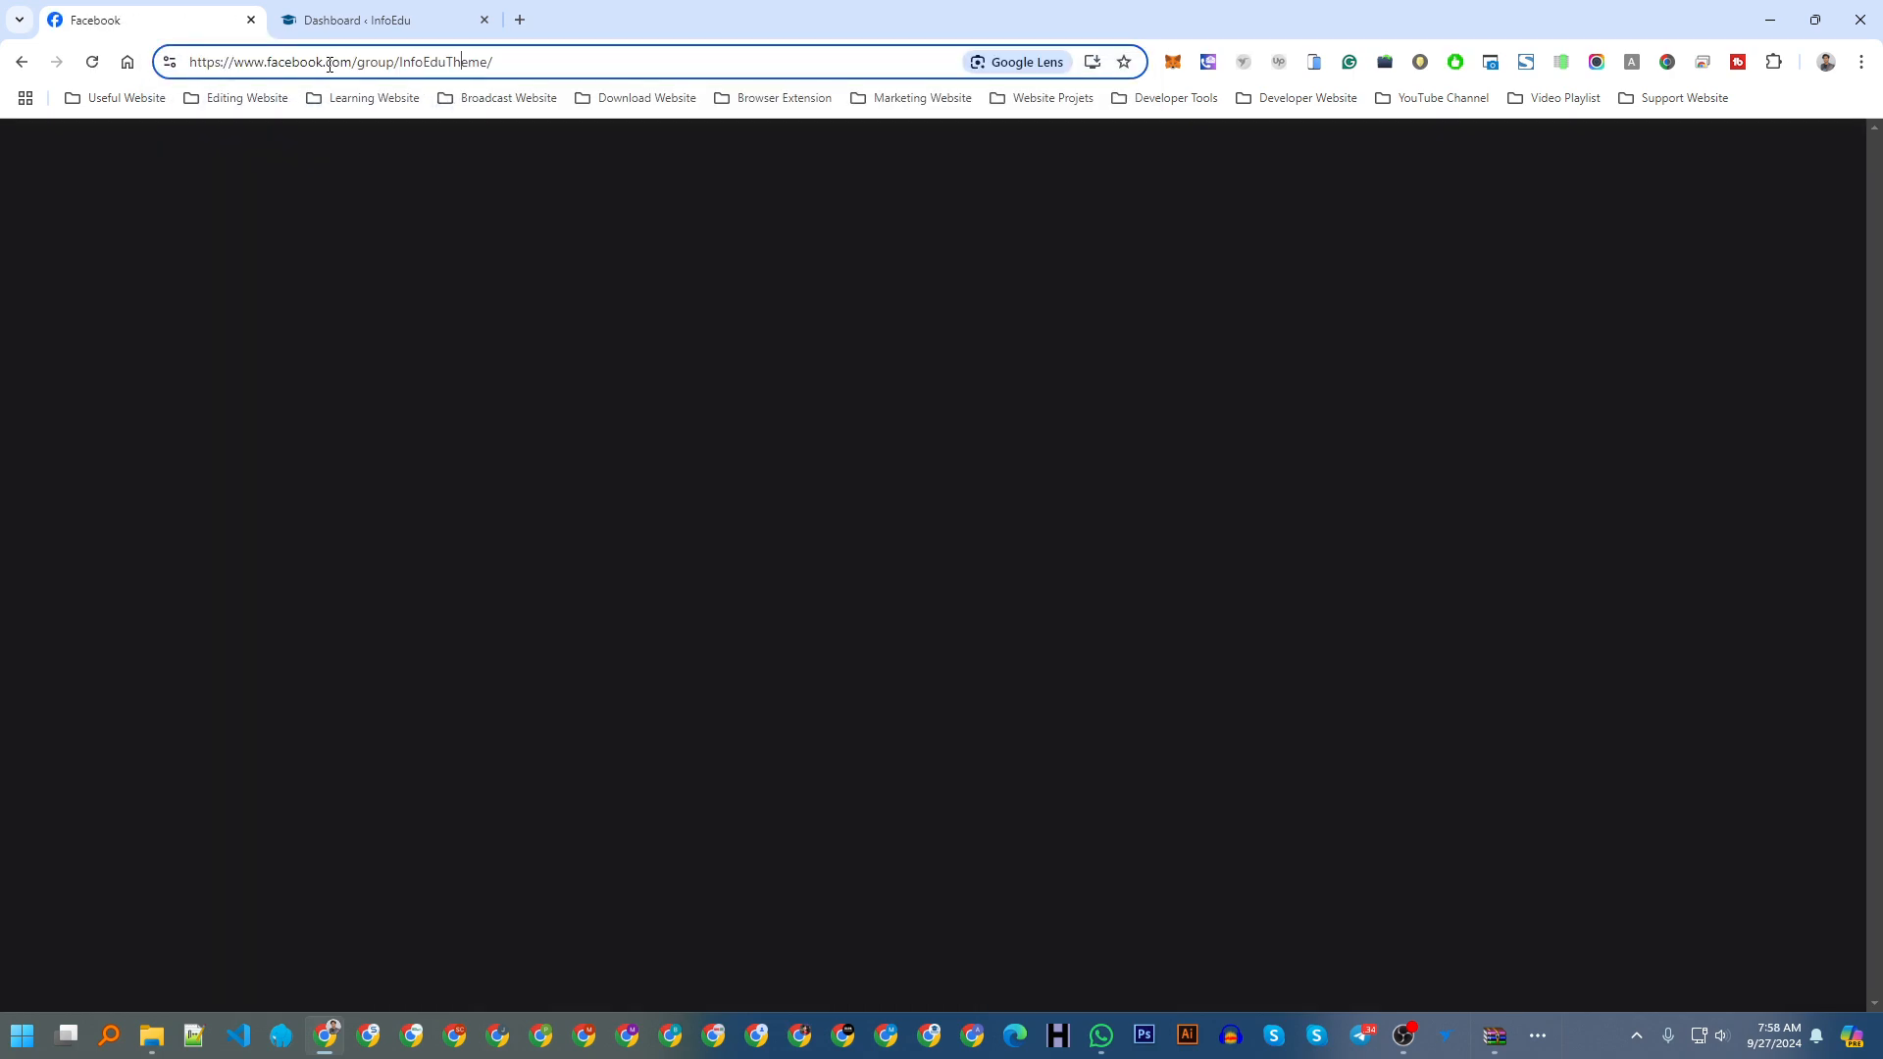
{"action": "type", "text": "s"}
{"action": "left_click", "coordinate": [405, 94]}
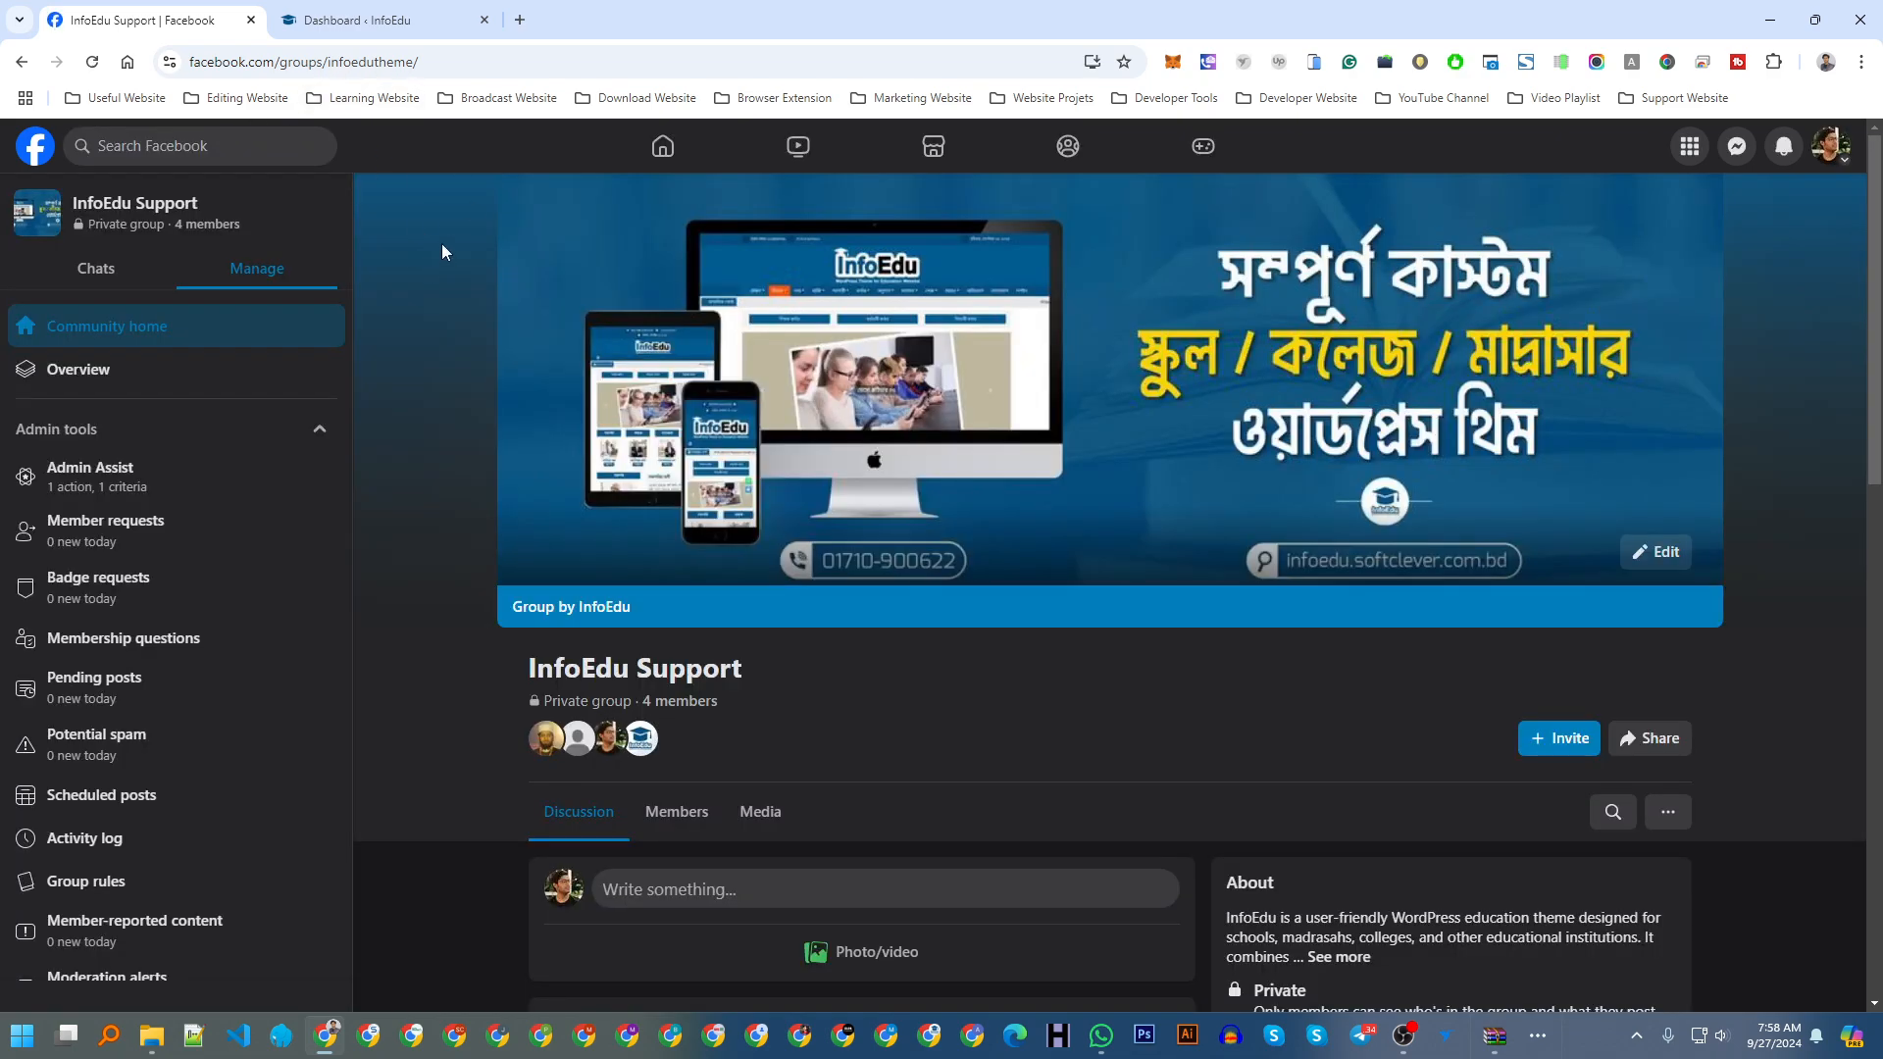
Step: Look over the InfoEdu Support group's discussion page and return to the WordPress dashboard
{"action": "scroll", "coordinate": [396, 363], "scroll_direction": "down", "scroll_amount": 3}
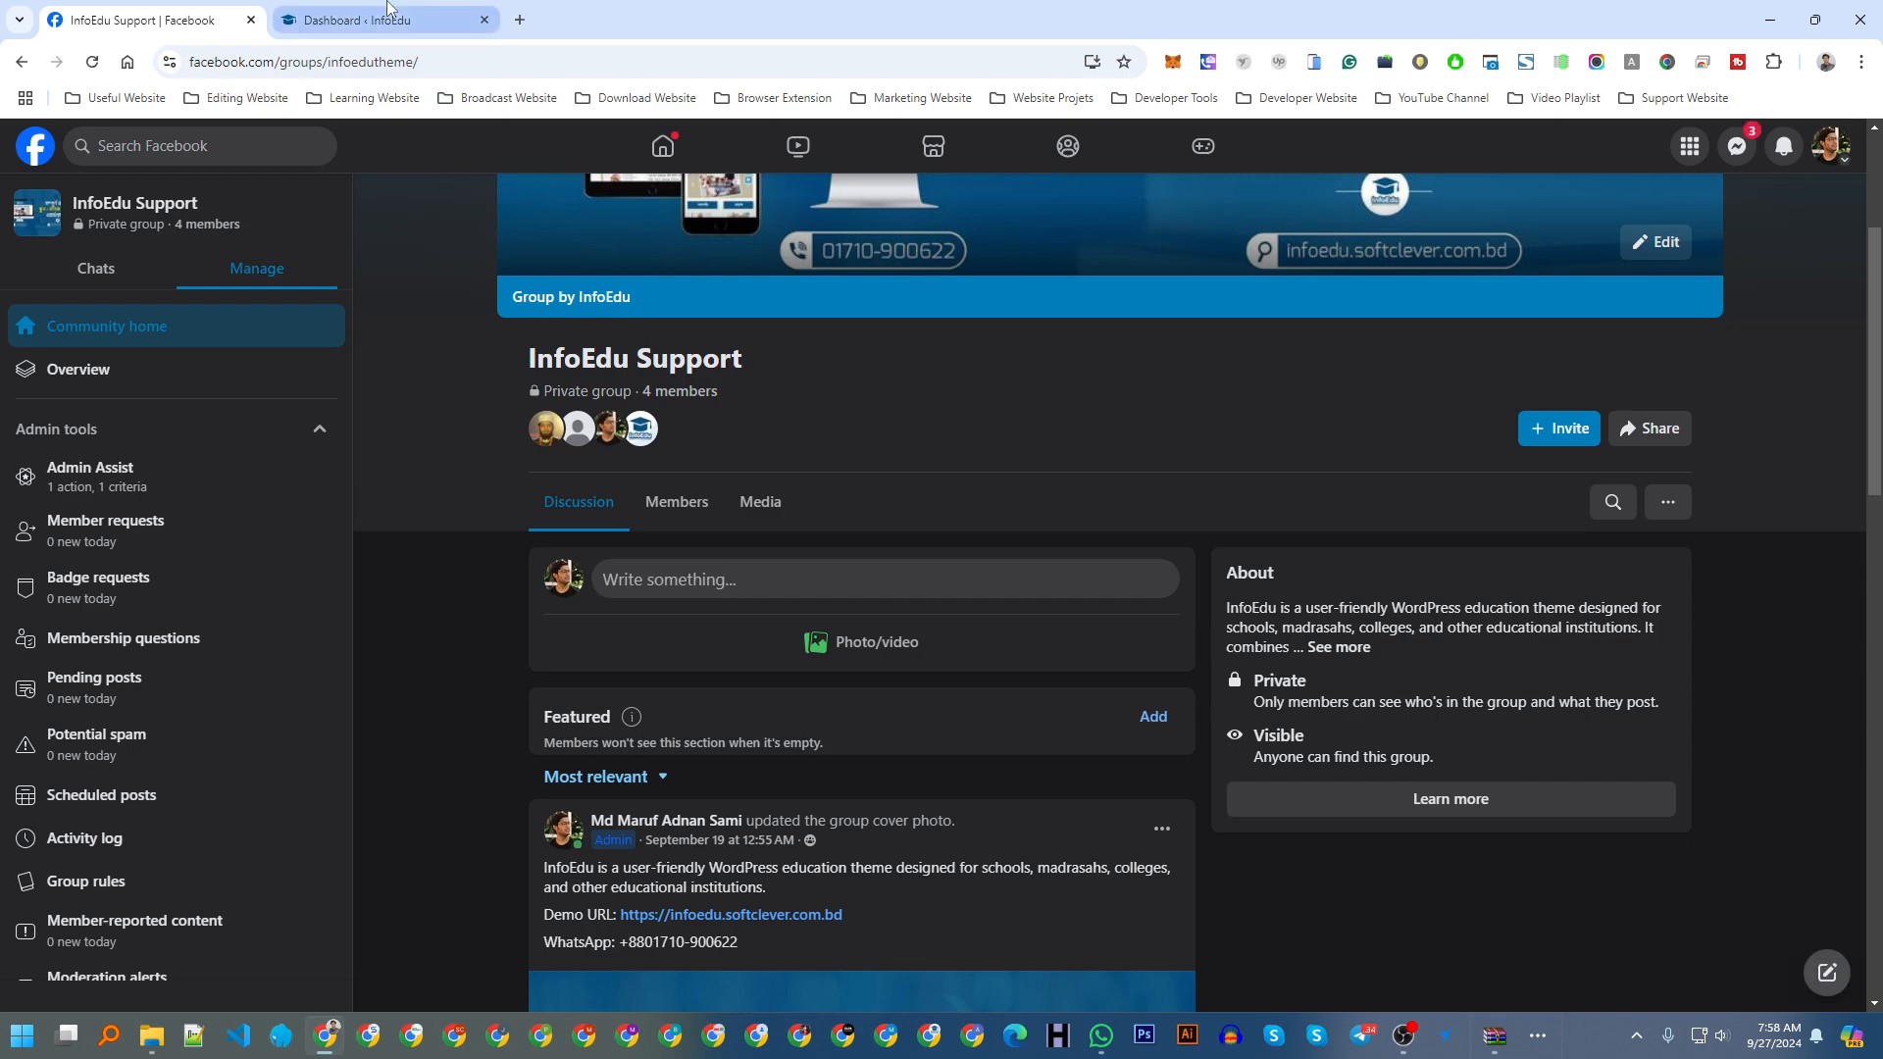
{"action": "left_click", "coordinate": [358, 20]}
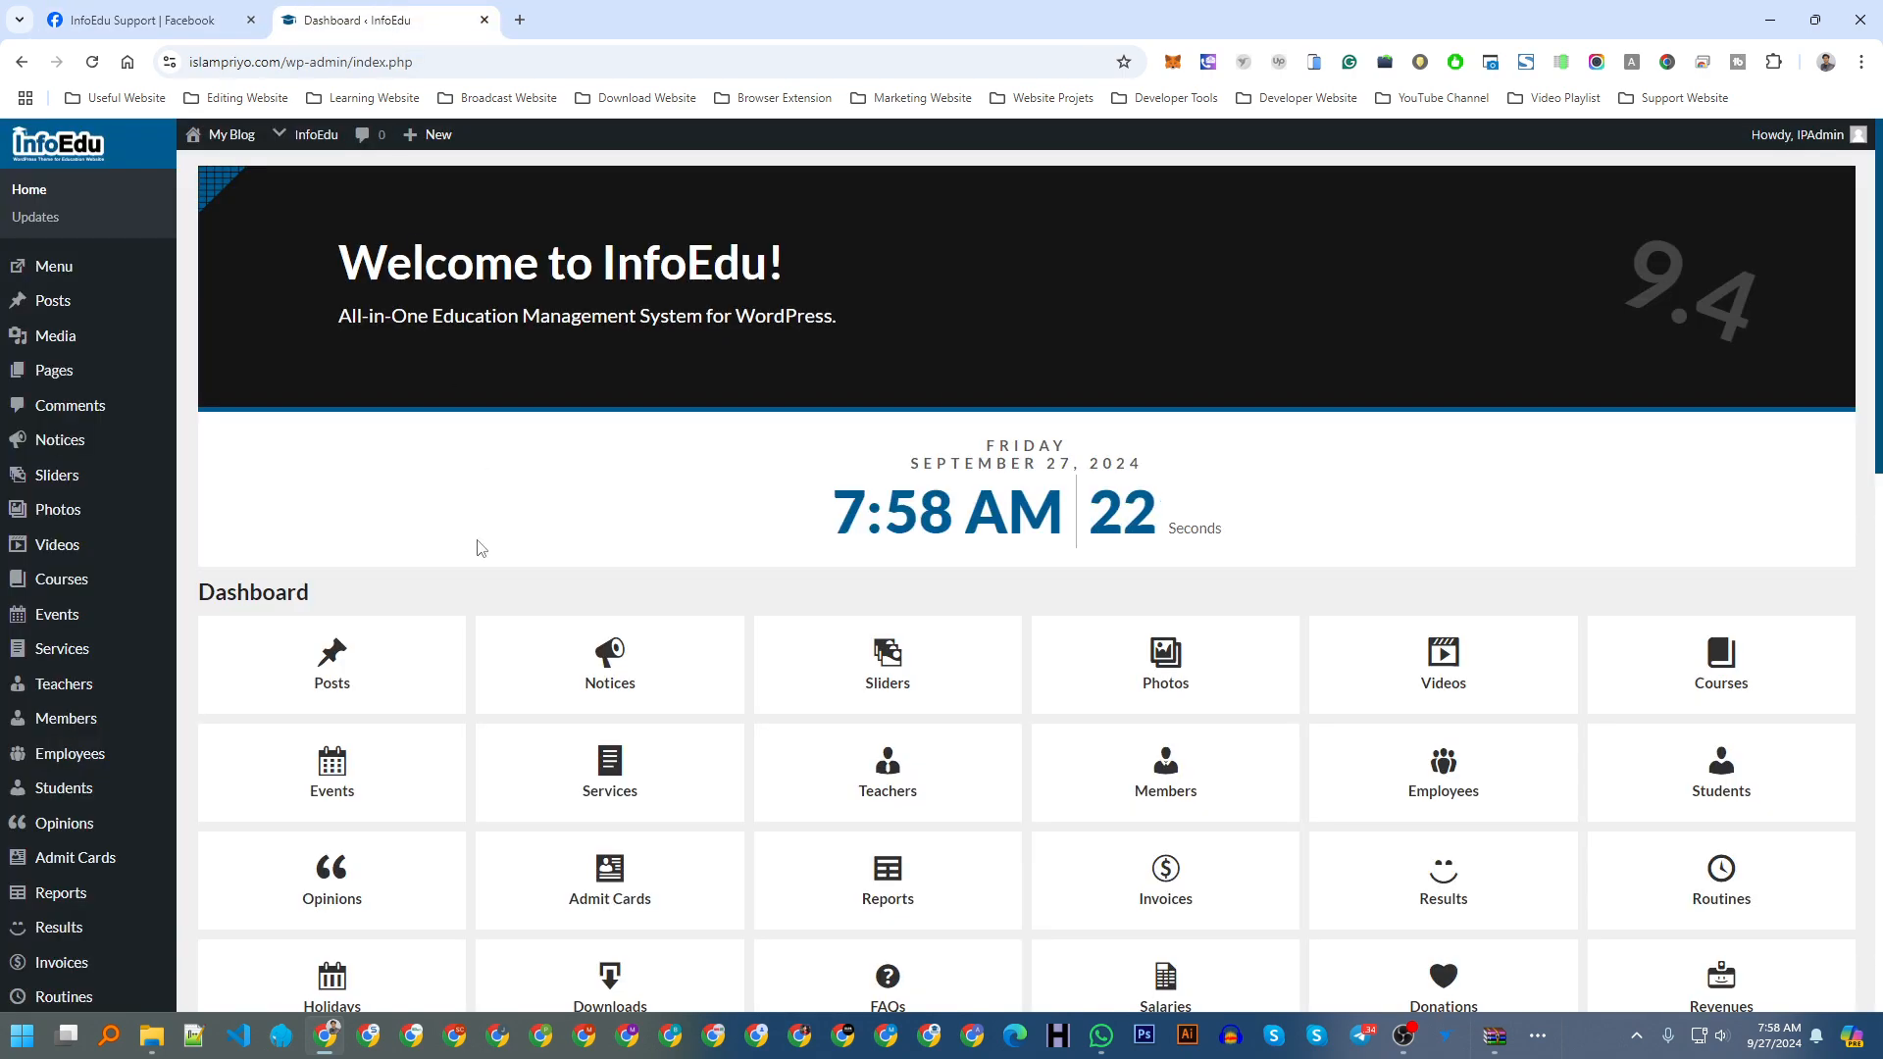